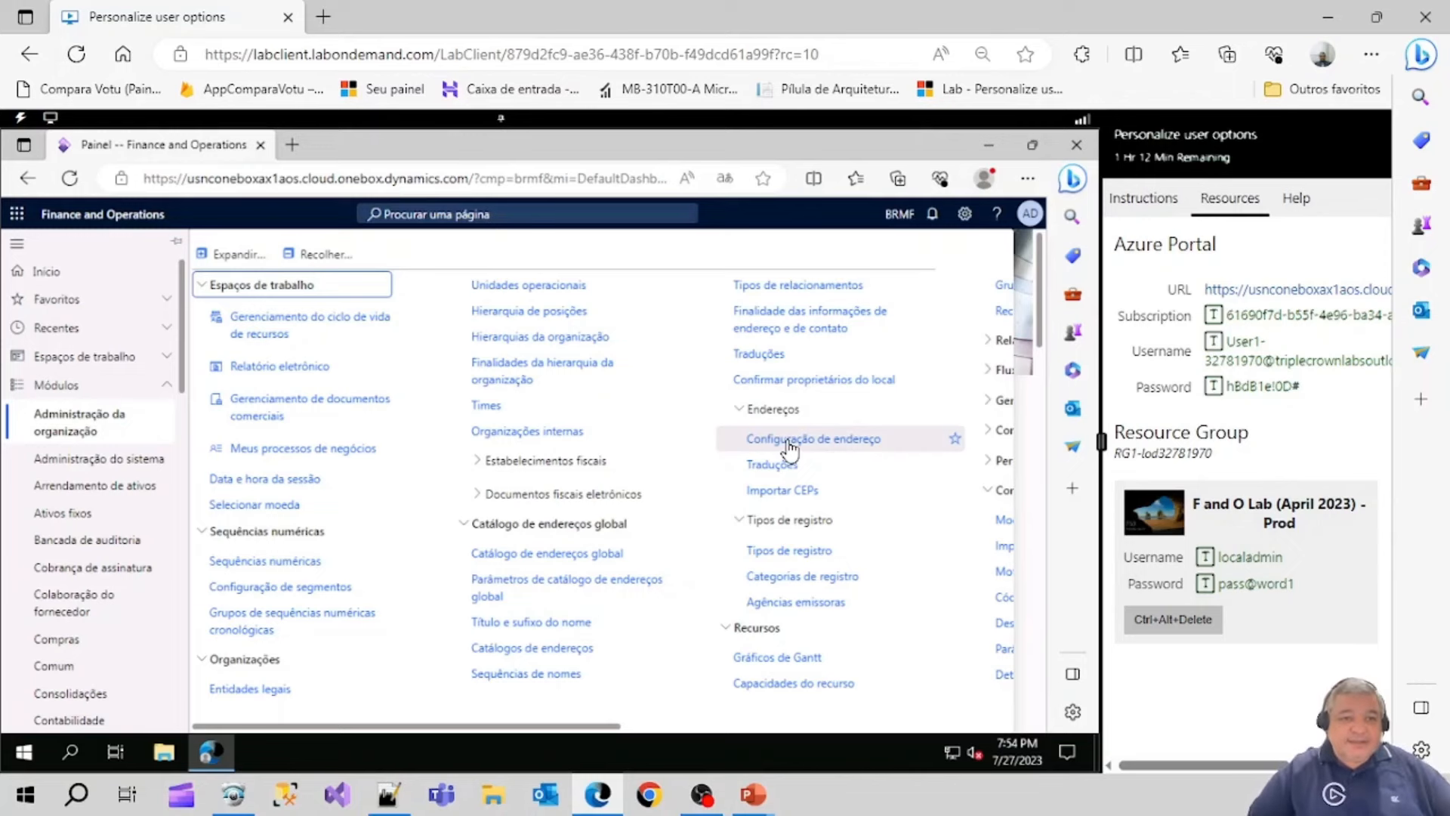
Open the legal entities list in the organization administration module (Administração da organização)
{"action": "left_click", "coordinate": [50, 119]}
{"action": "left_click", "coordinate": [61, 142]}
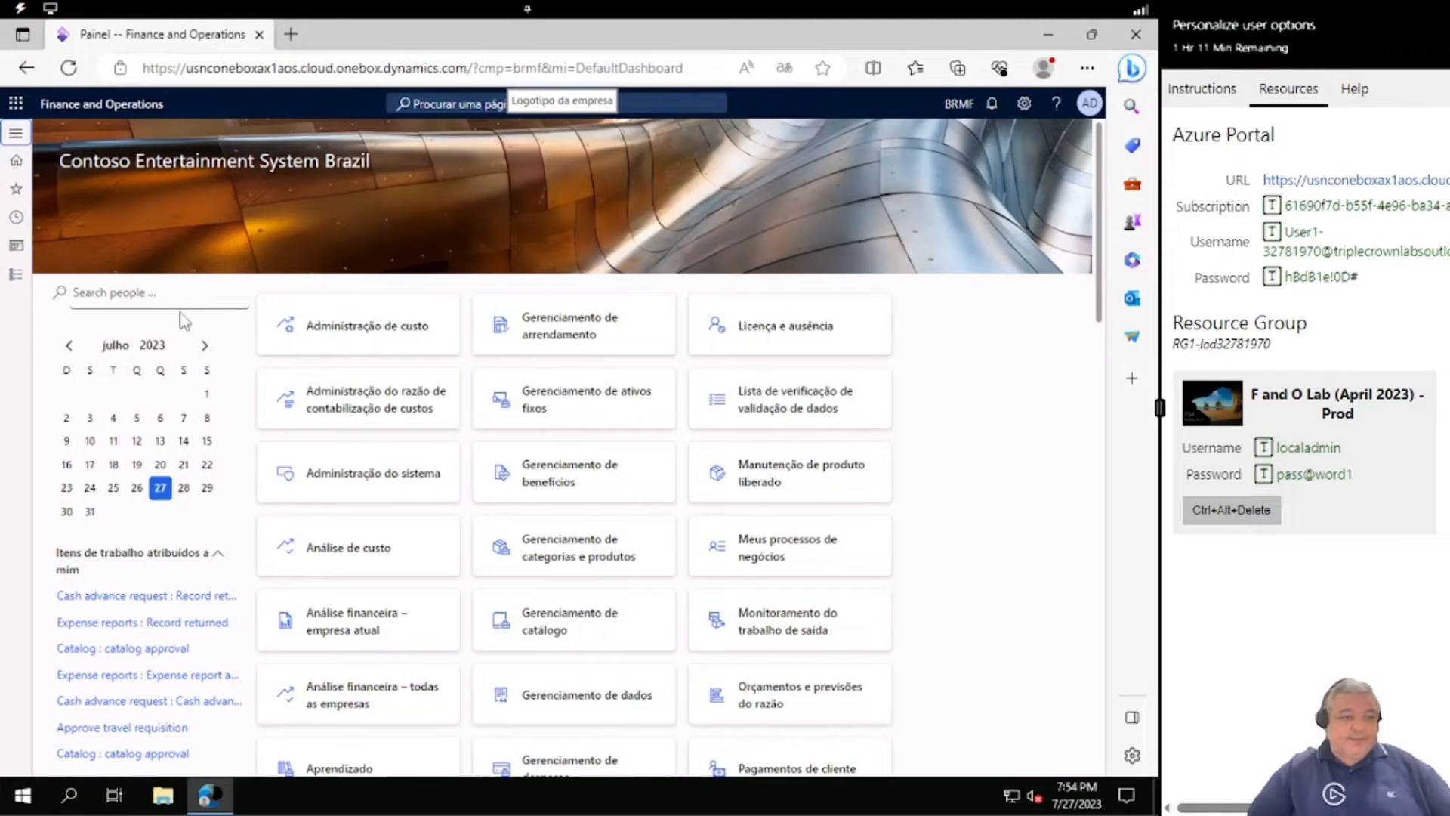
{"action": "left_click", "coordinate": [17, 277]}
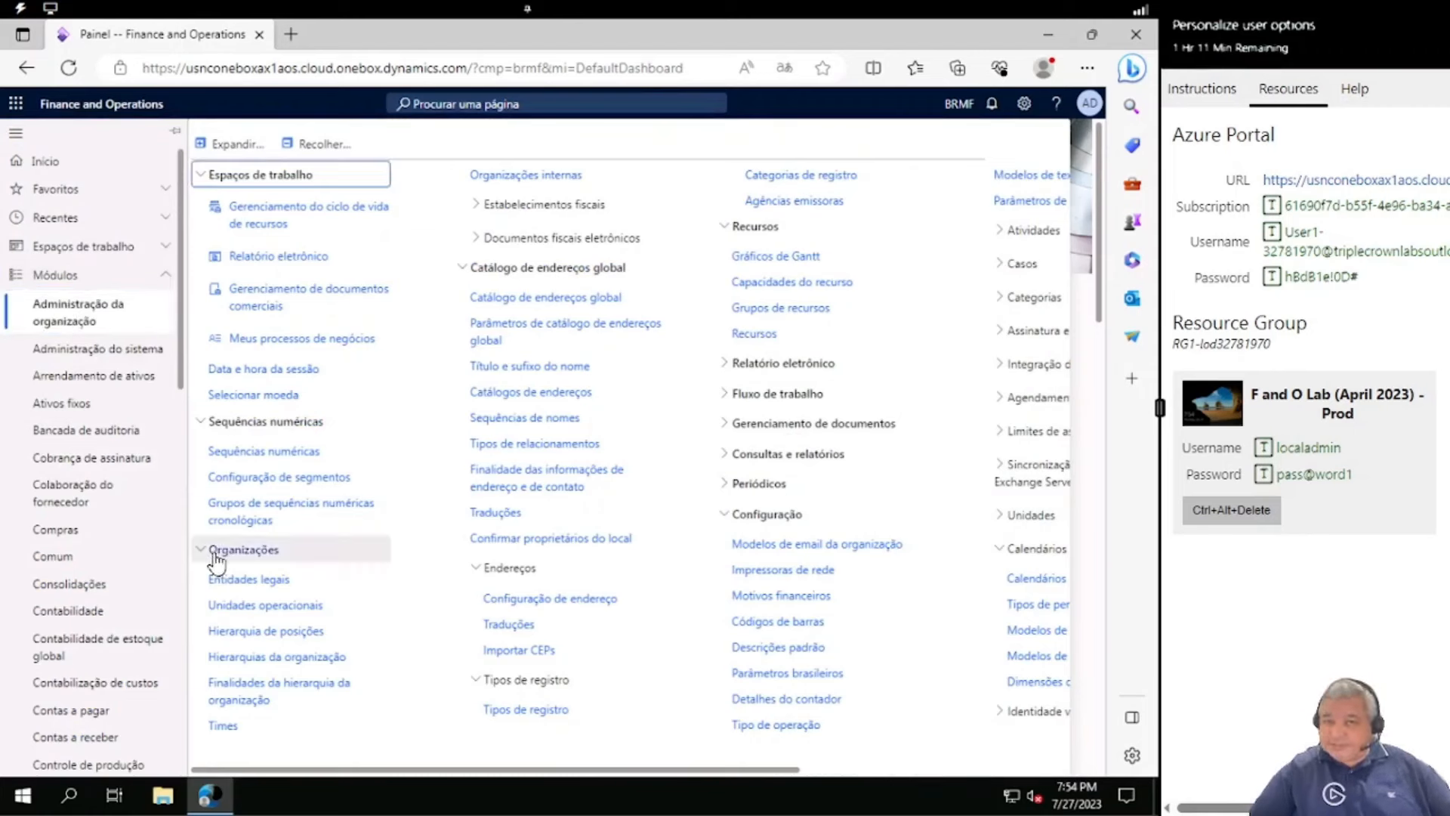
{"action": "left_click", "coordinate": [257, 580]}
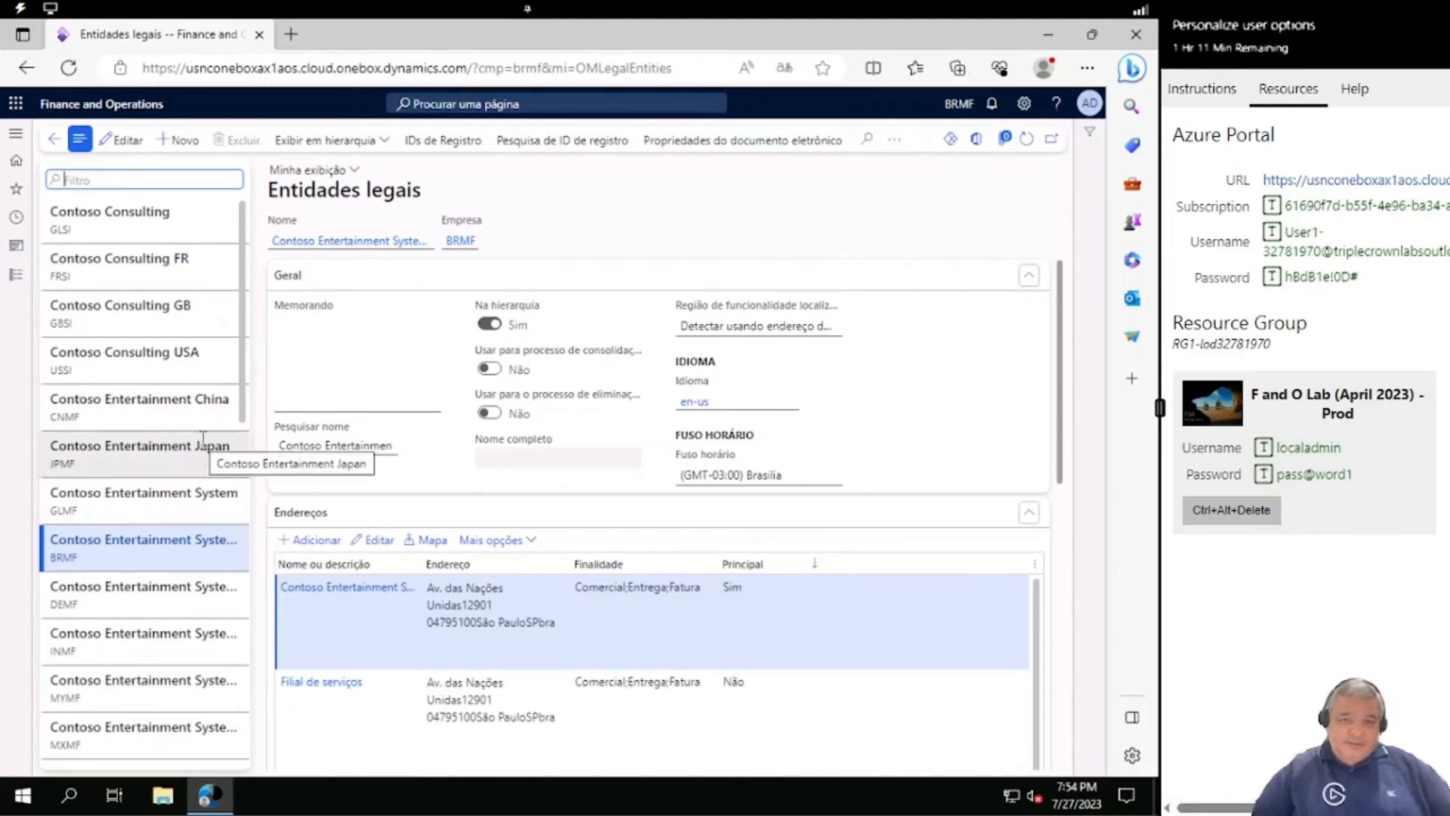
Create a new legal entity named "Entidade Legal Treinamento" with company code ELT and country/region BRA
{"action": "left_click", "coordinate": [175, 144]}
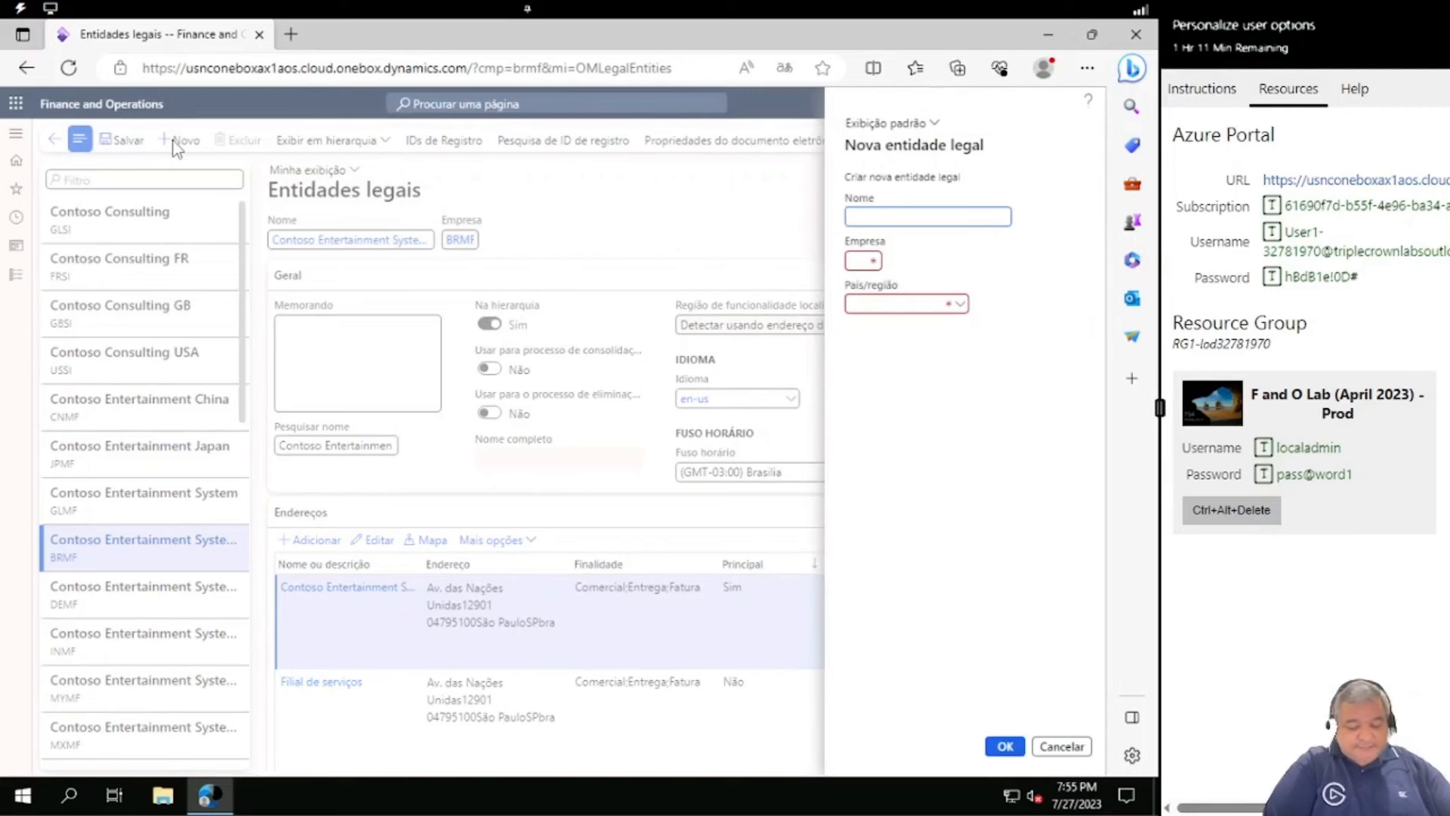
{"action": "type", "text": "Entid"}
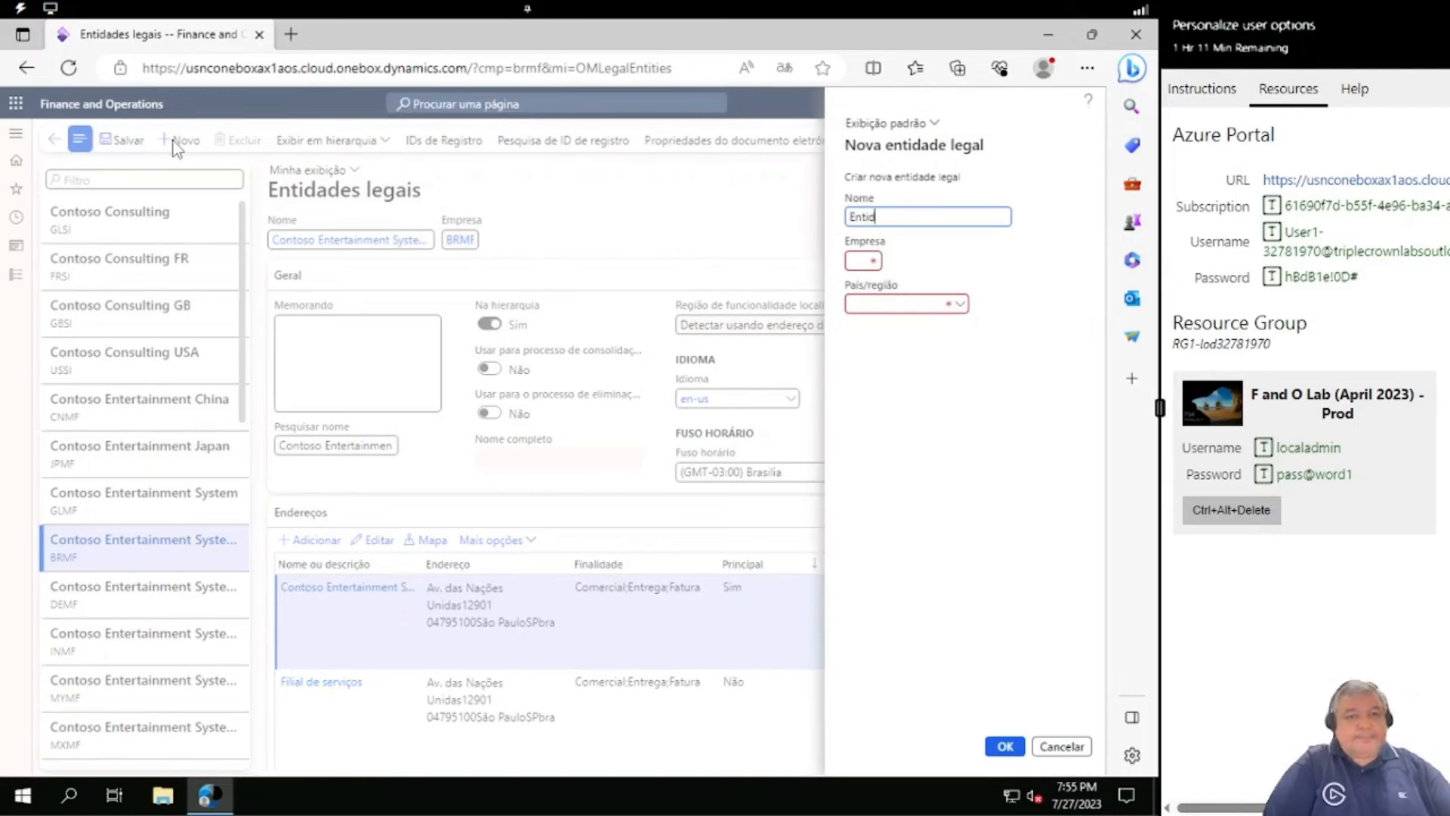
{"action": "type", "text": "ade Legal"}
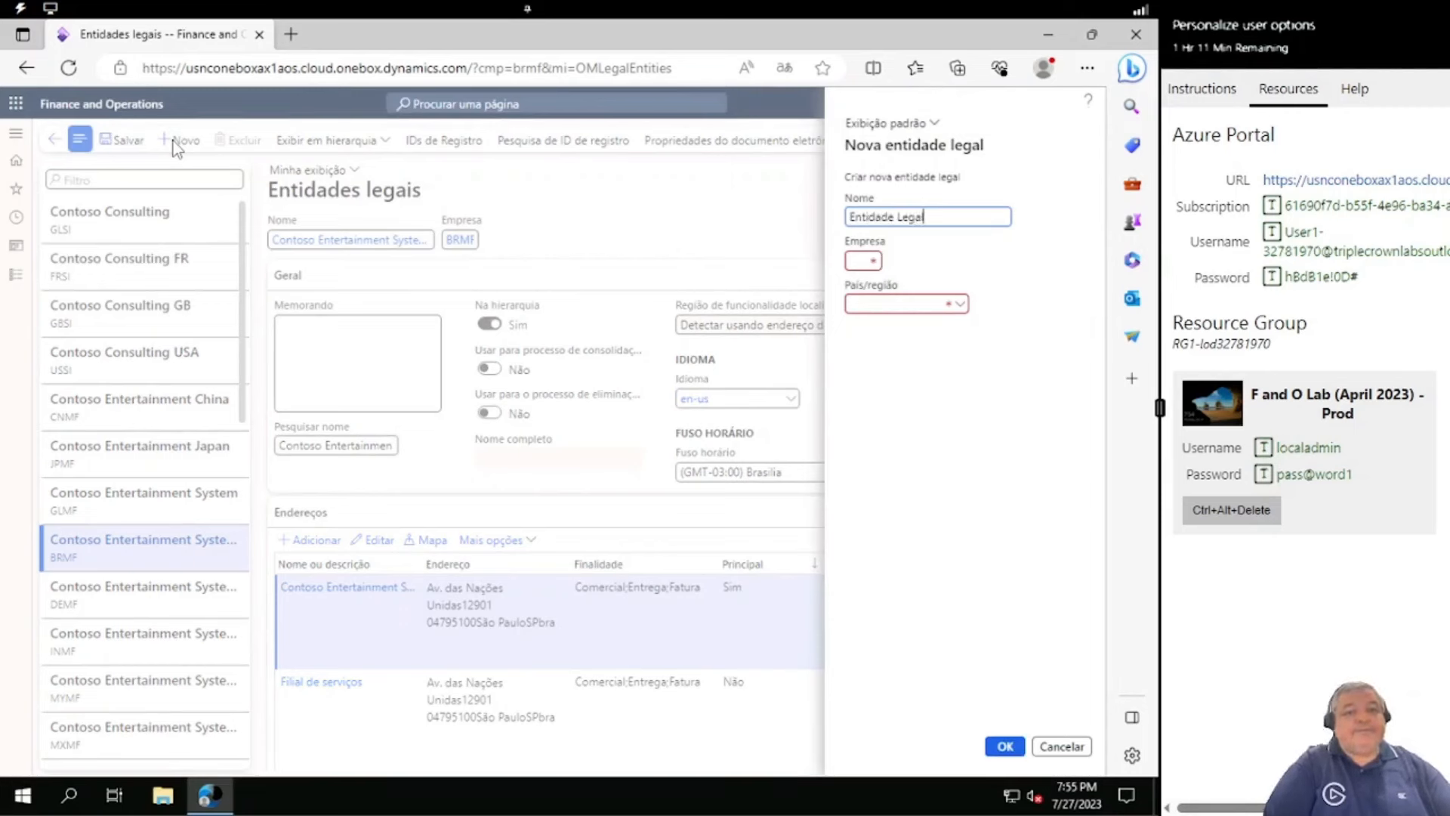
{"action": "type", "text": " Treinamento"}
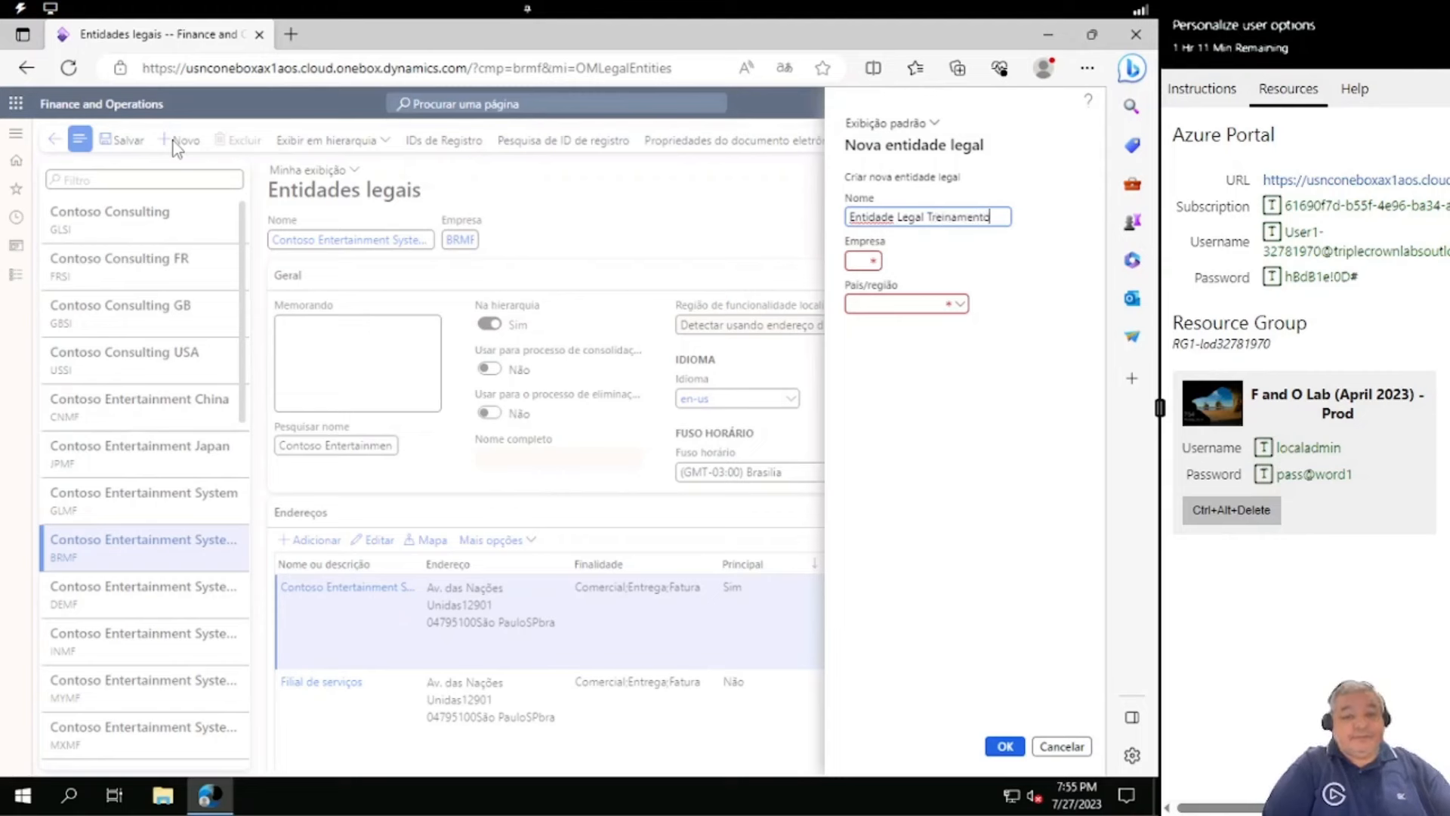
{"action": "key", "text": "Tab"}
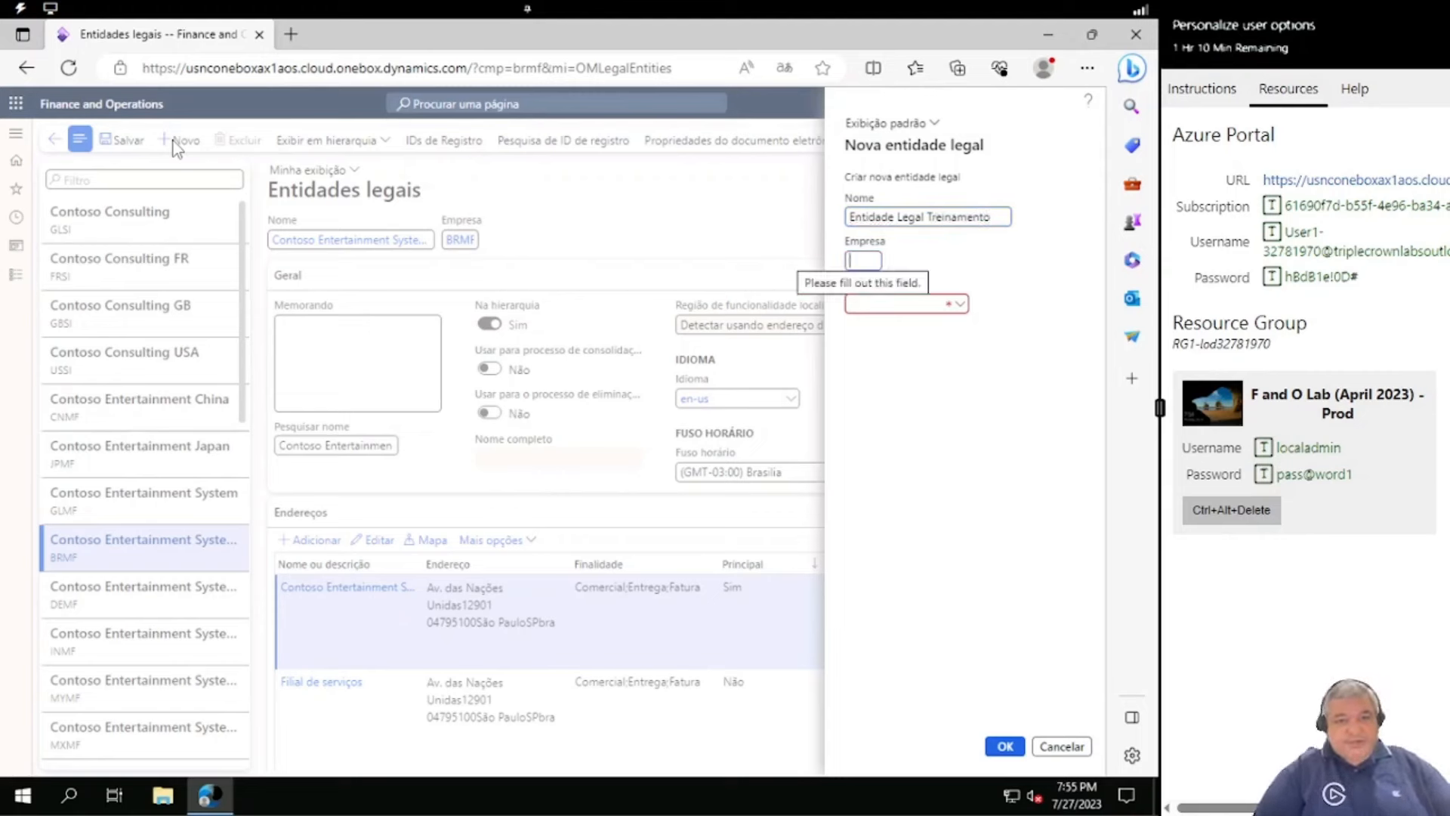
{"action": "type", "text": "ELT"}
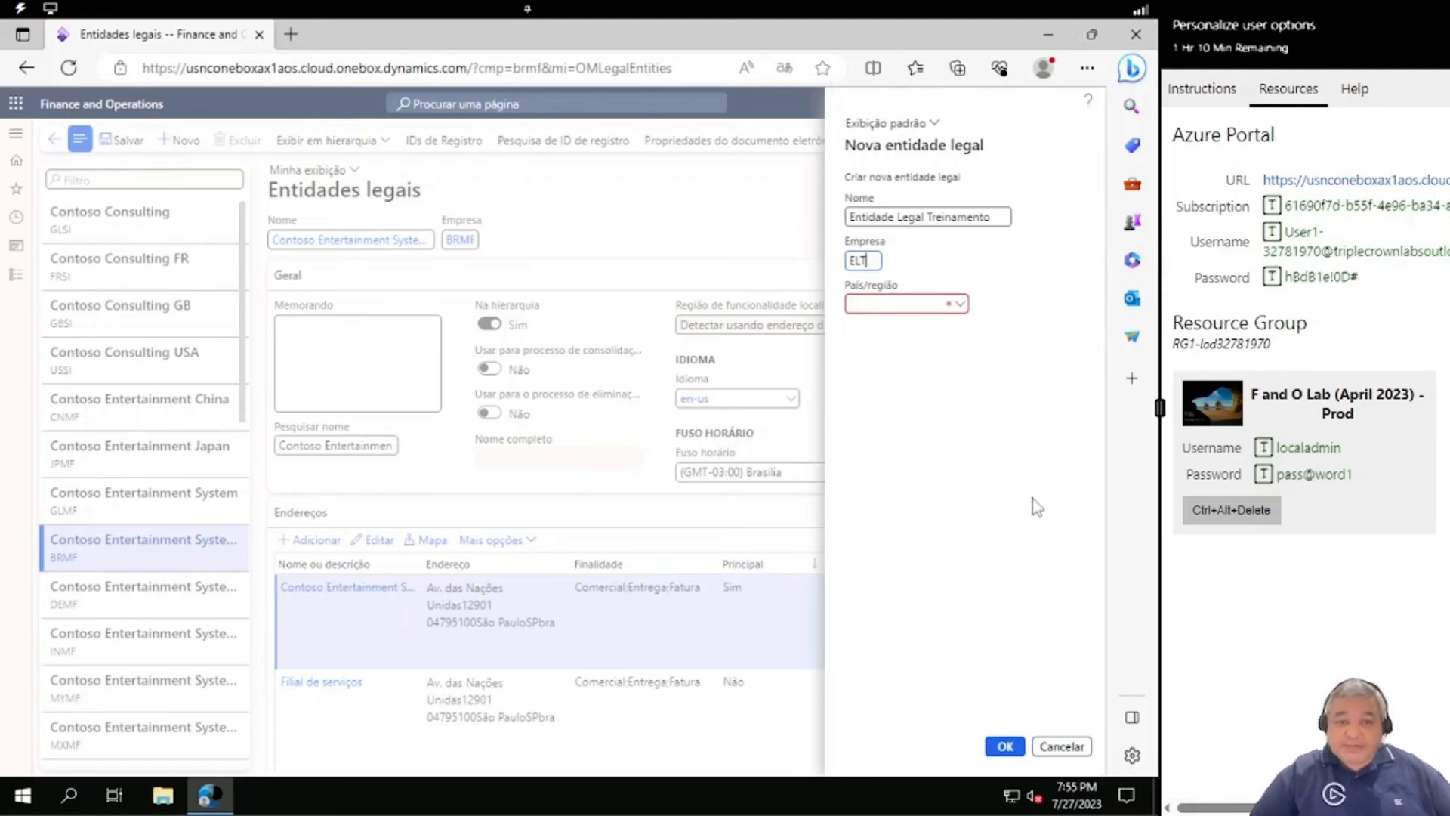
{"action": "left_click", "coordinate": [916, 303]}
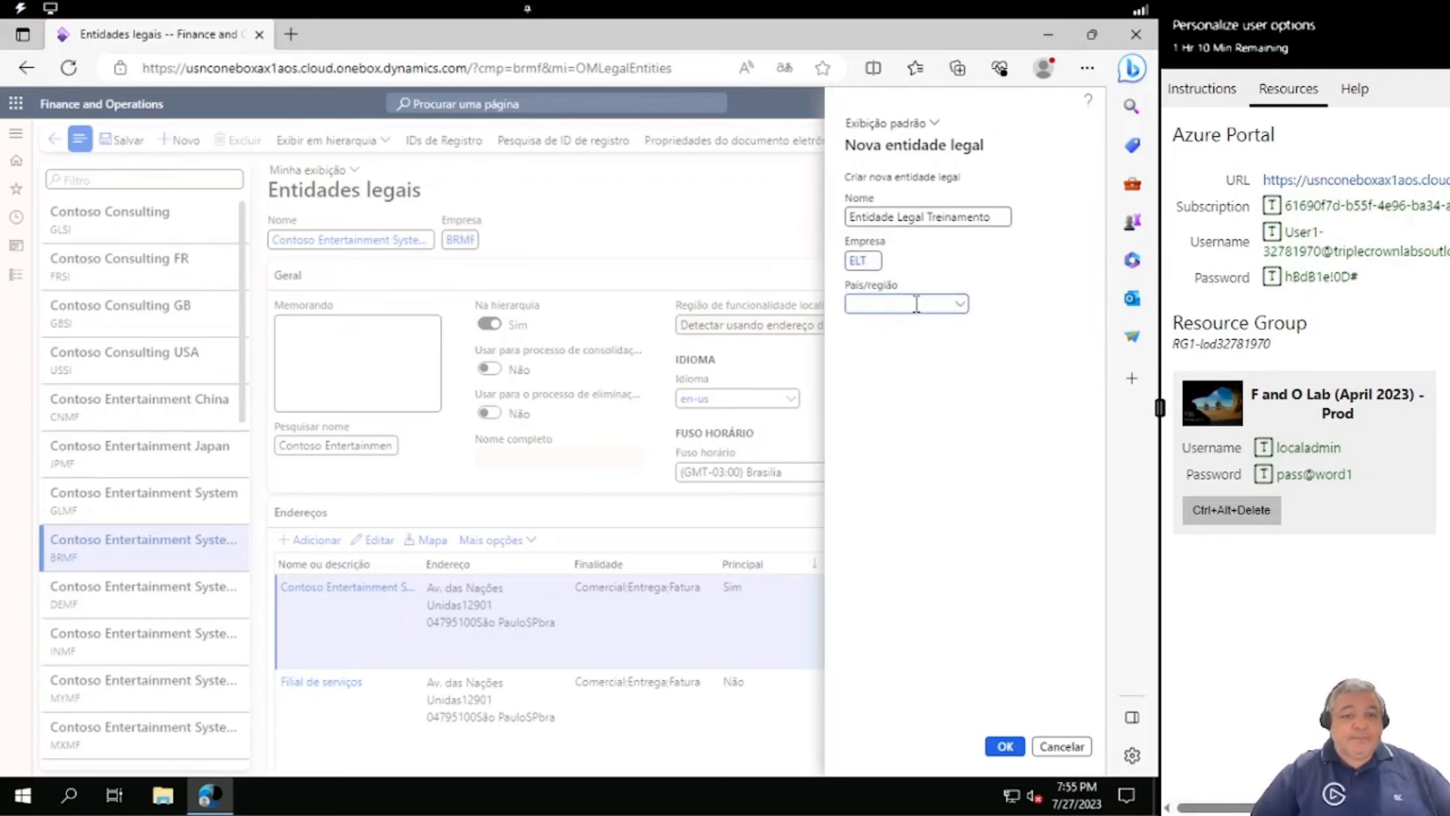
{"action": "type", "text": "BRA"}
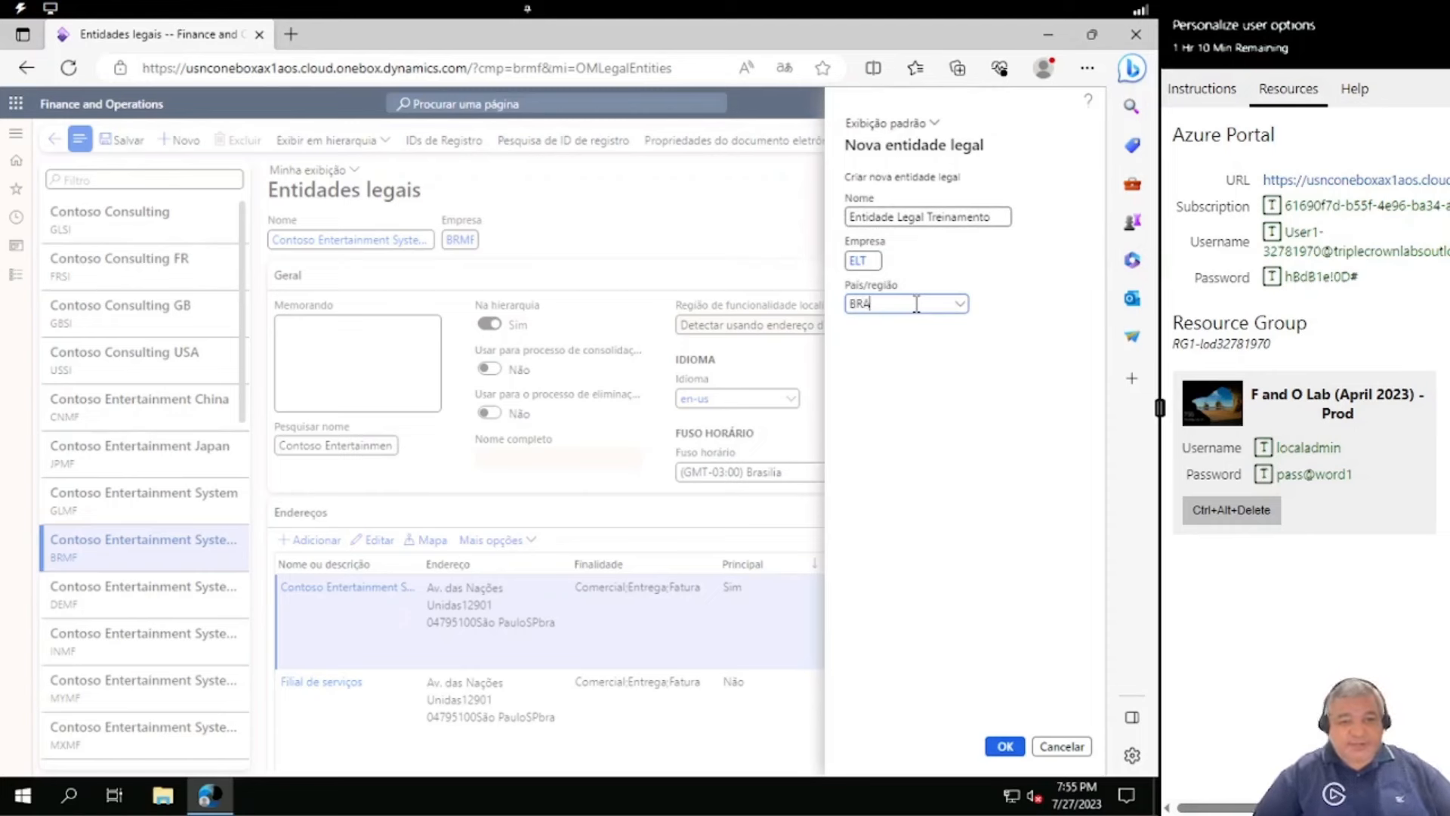
{"action": "left_click", "coordinate": [726, 348]}
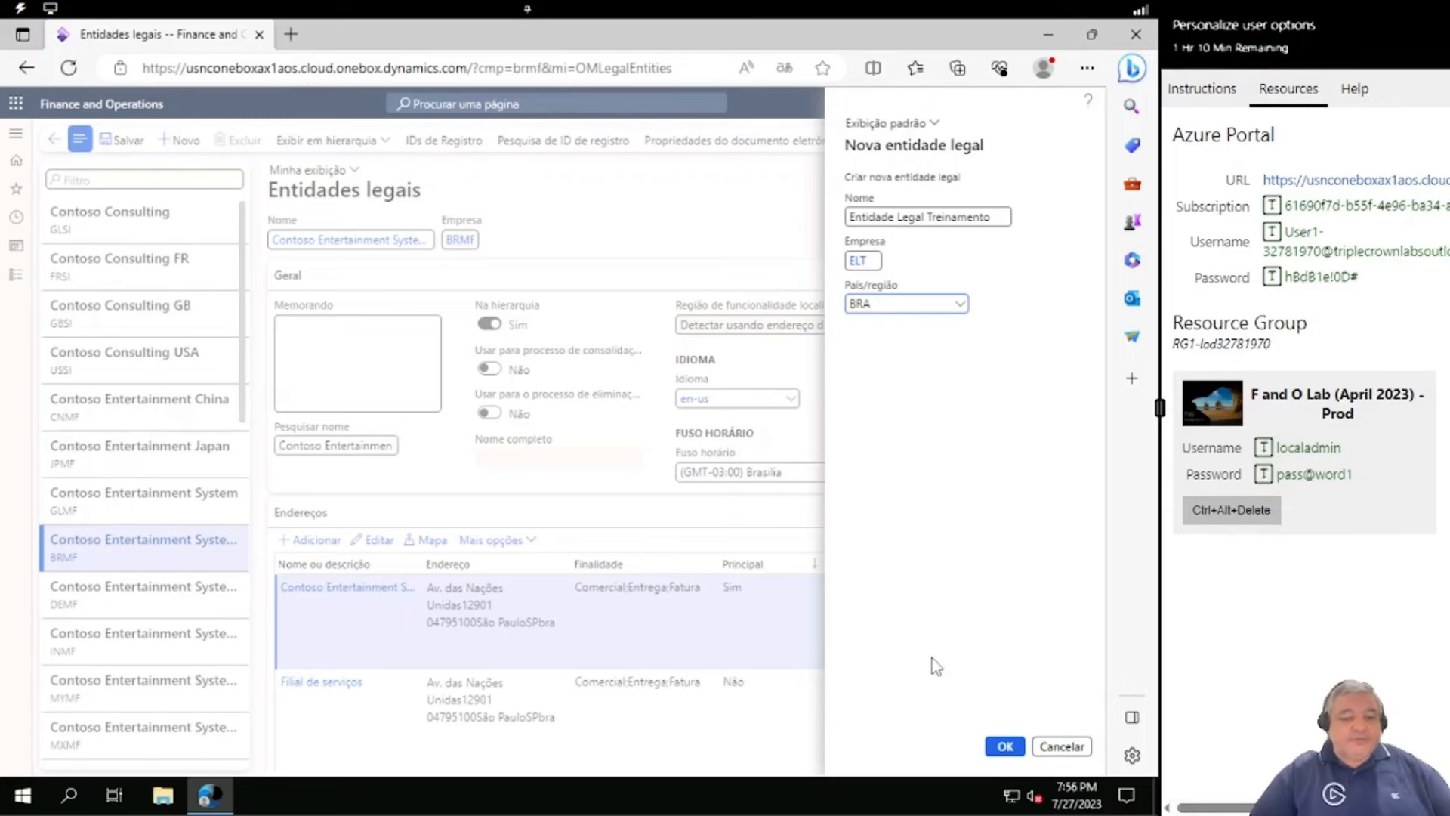
{"action": "left_click", "coordinate": [1002, 751]}
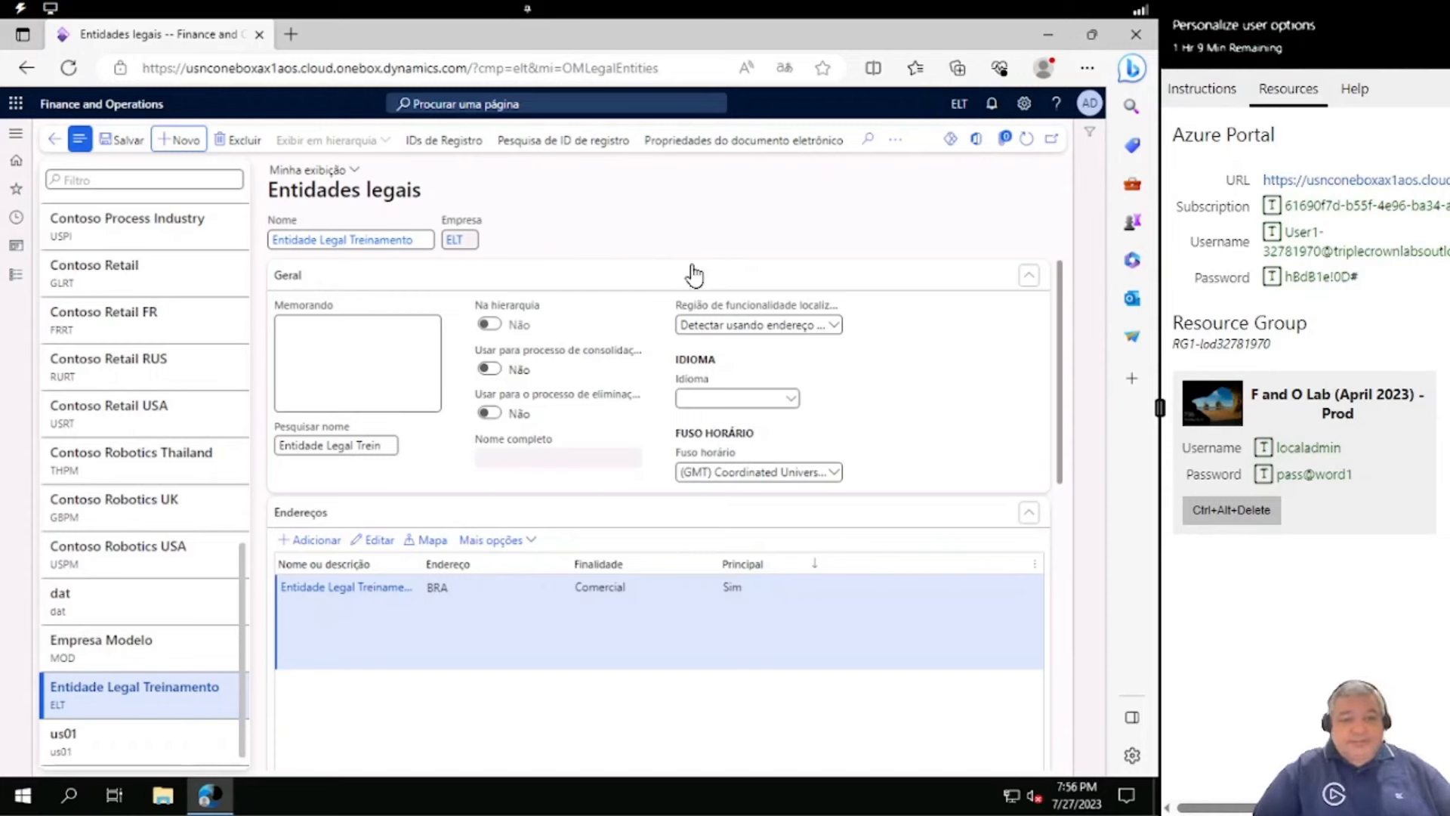
Set the new entity's language to pt-br and its time zone to (GMT-03:00) Brasilia, and save the record
{"action": "left_click", "coordinate": [723, 397]}
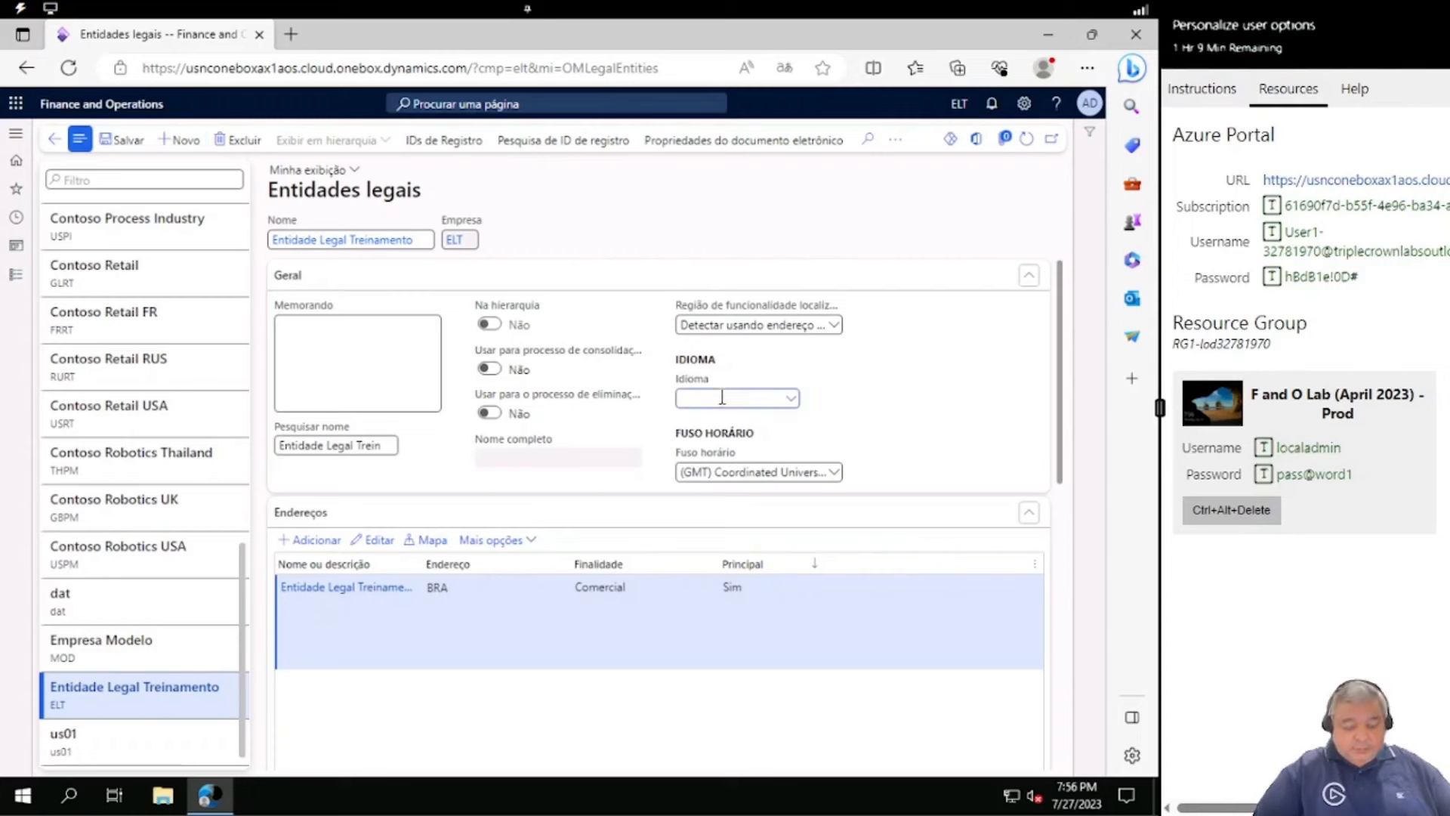
{"action": "type", "text": "pt-"}
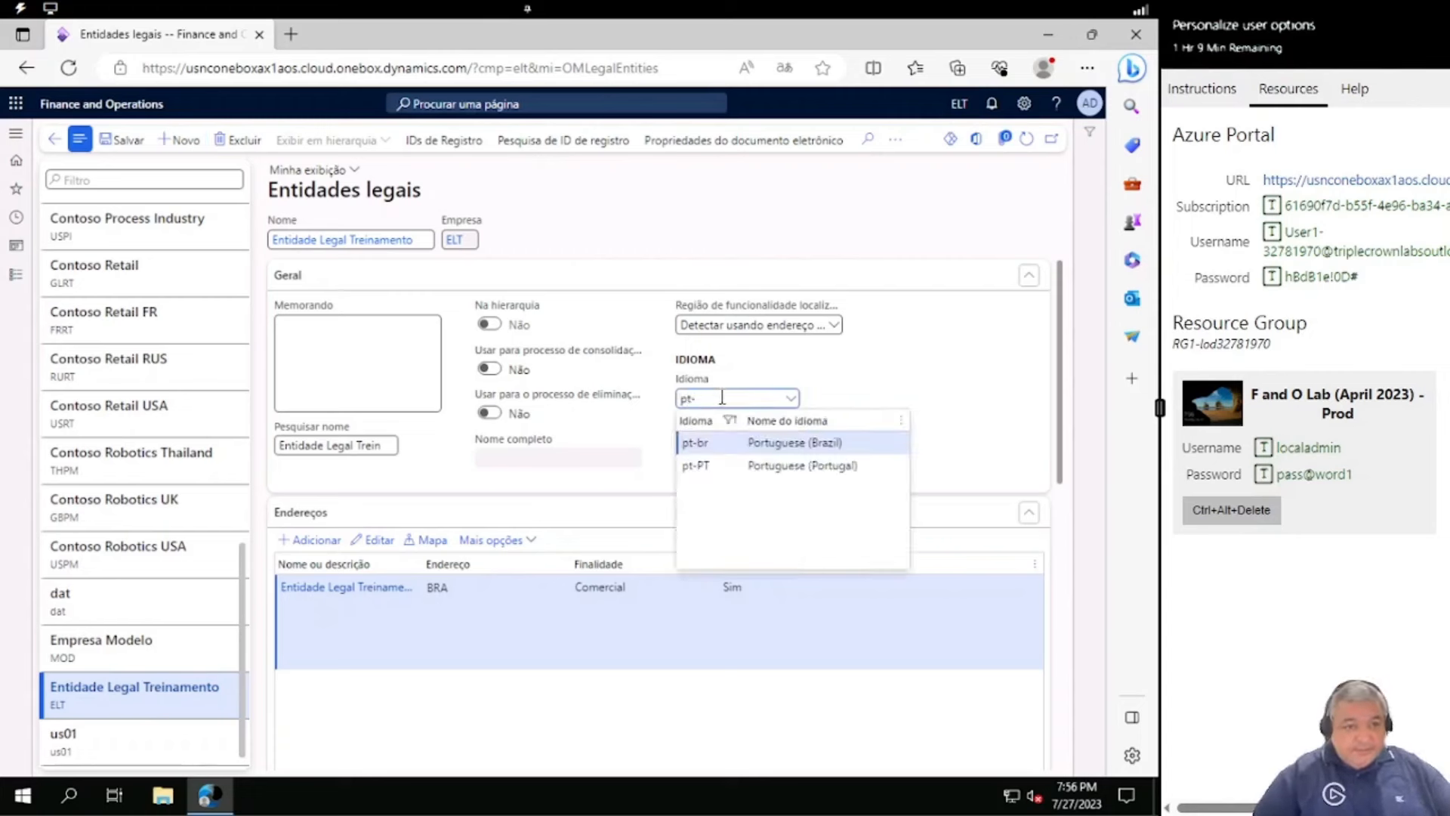
{"action": "type", "text": "br"}
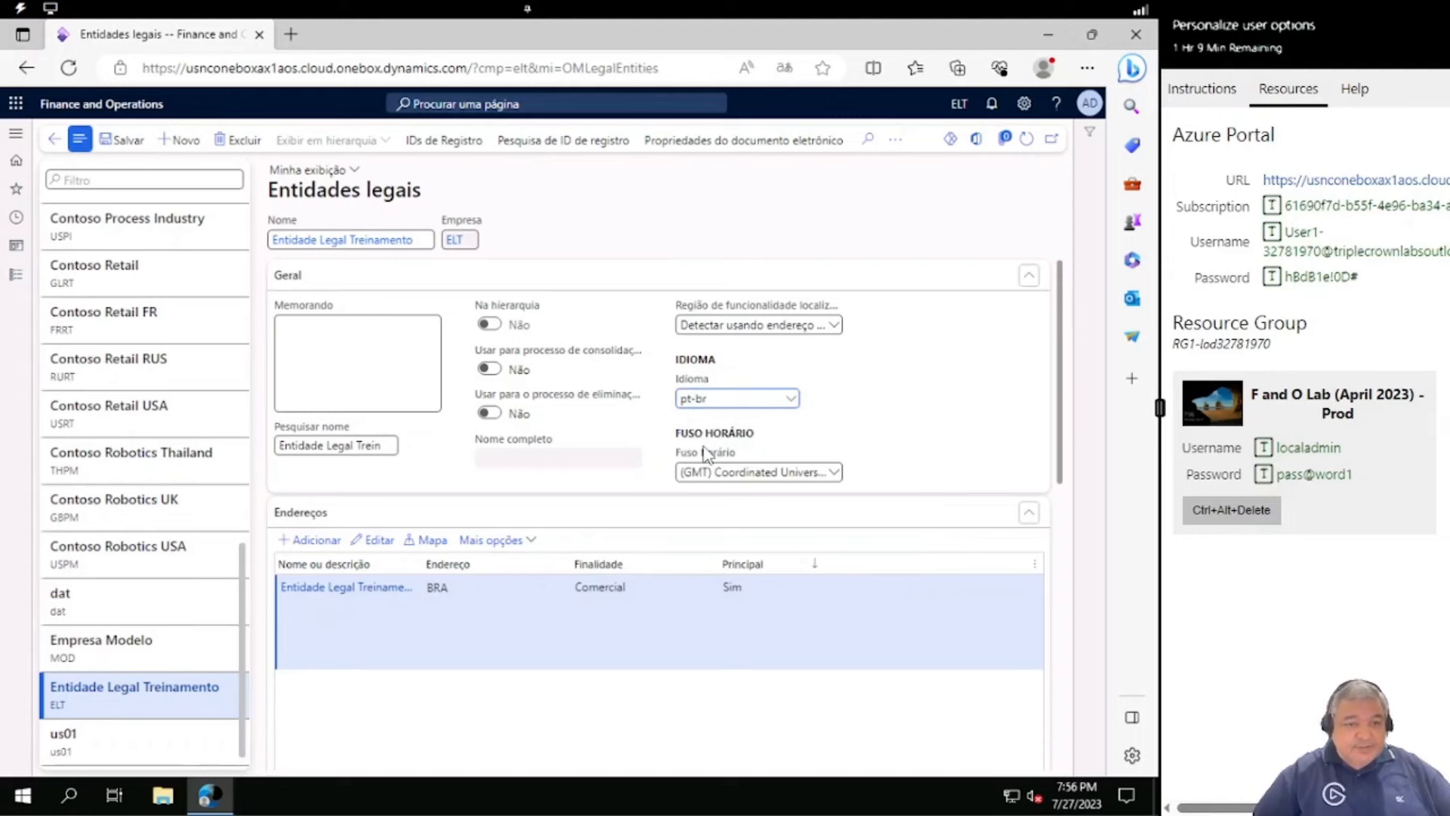
{"action": "left_click", "coordinate": [834, 473]}
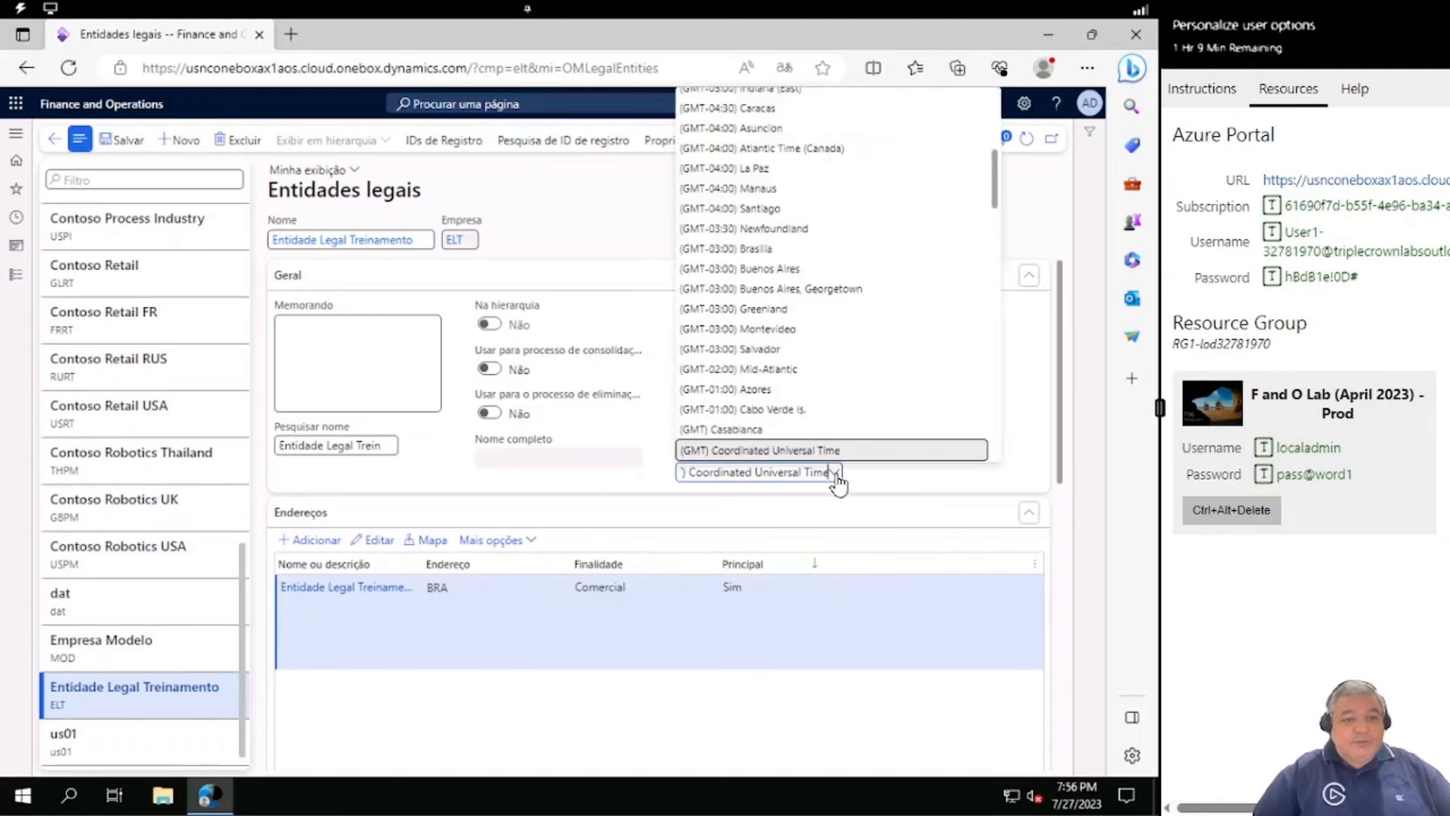
{"action": "left_click", "coordinate": [763, 250]}
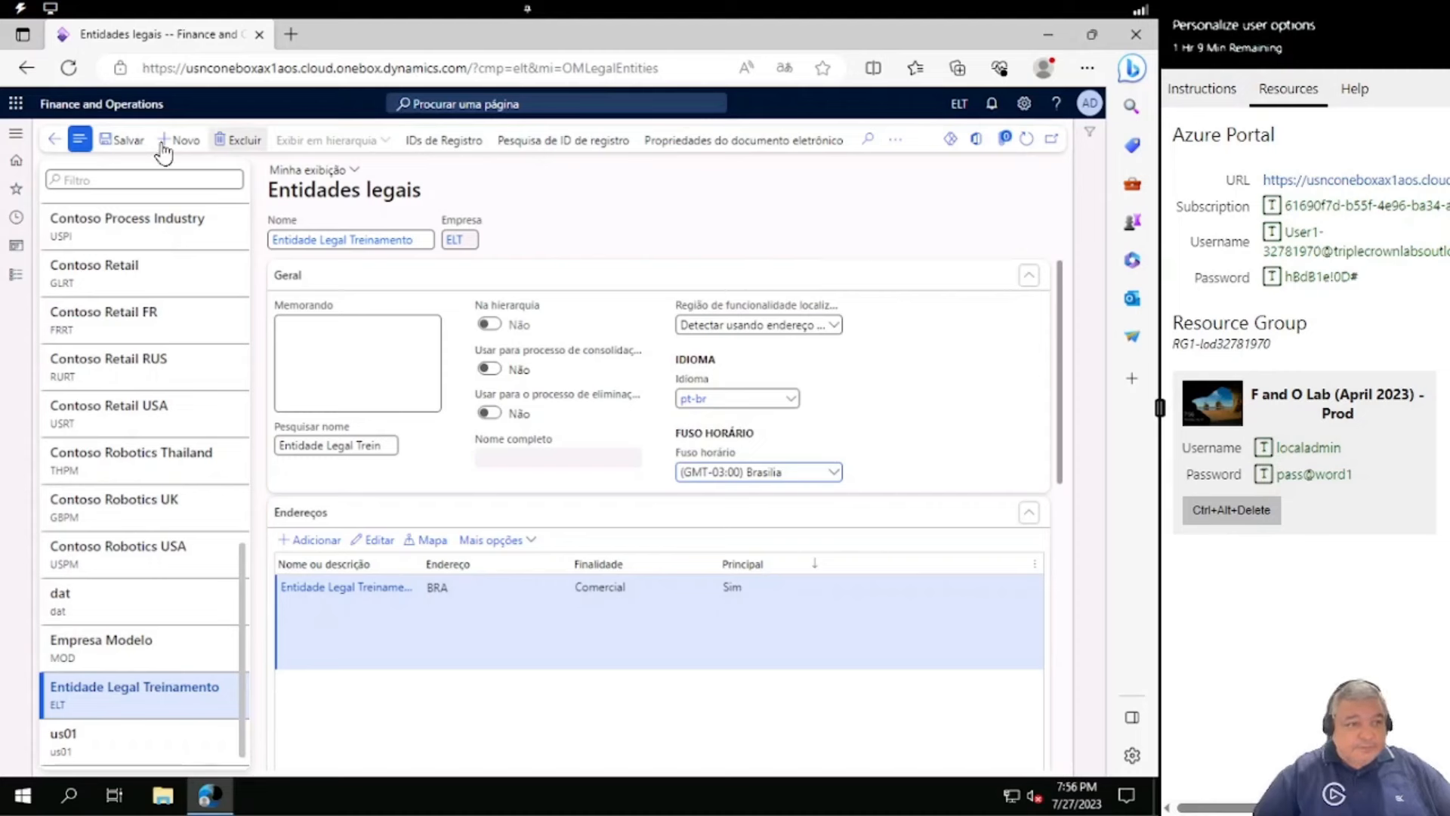
{"action": "left_click", "coordinate": [141, 145]}
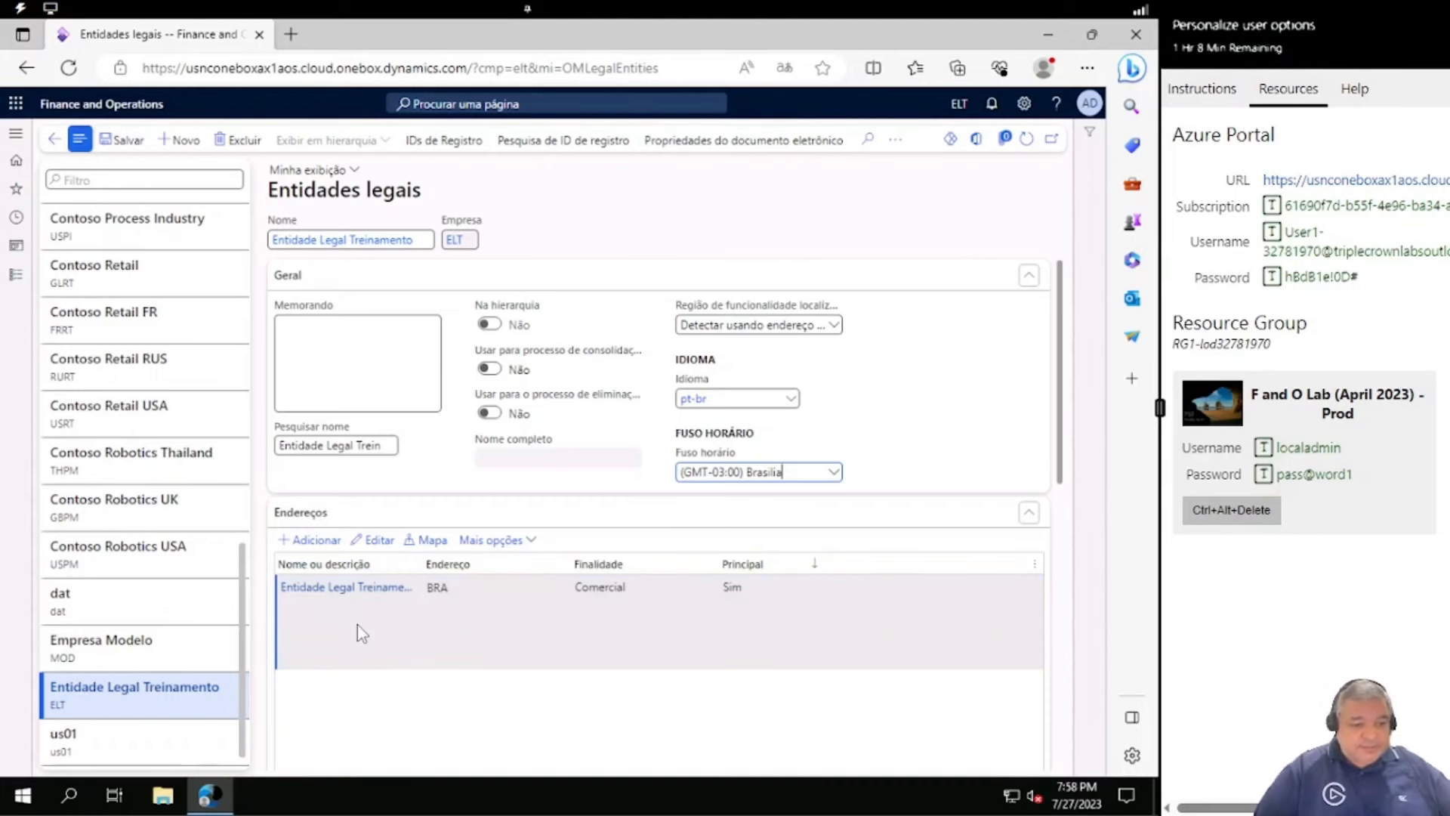
Complete the entity's existing Comercial address by choosing the CEP of the Brooklin district in São Paulo and entering the street number
{"action": "left_click", "coordinate": [572, 647]}
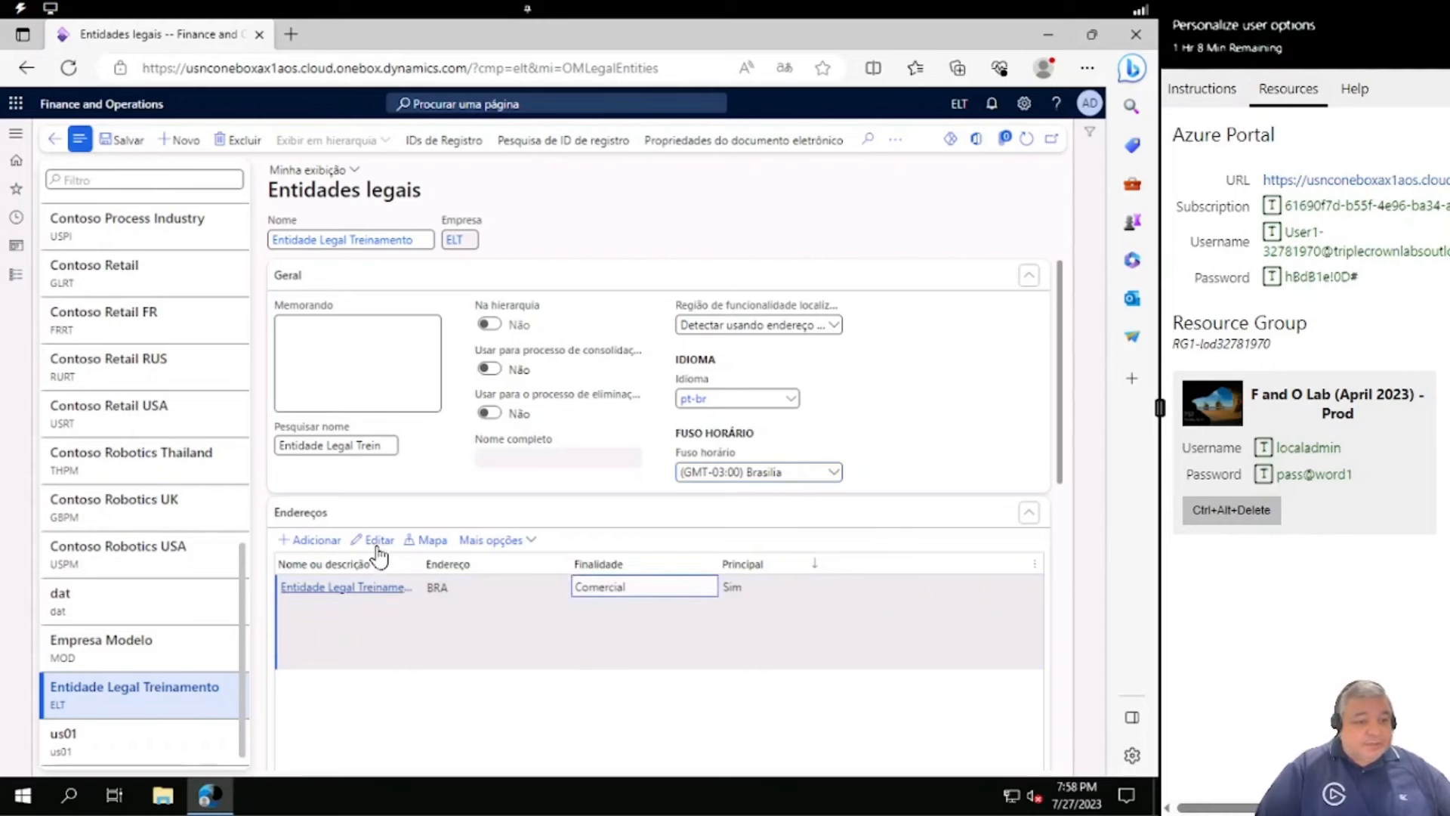
{"action": "left_click", "coordinate": [449, 738]}
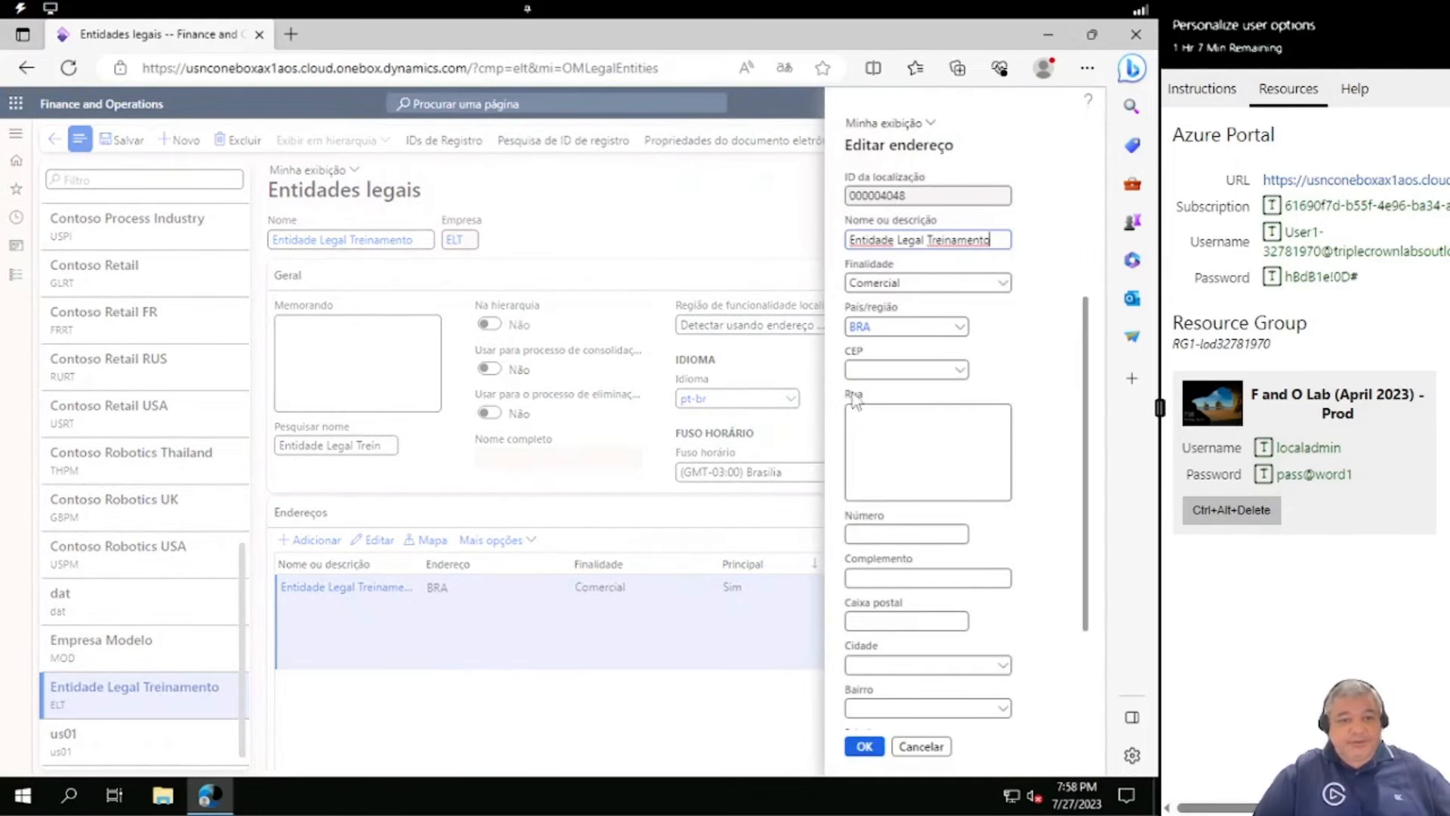
{"action": "left_click", "coordinate": [876, 370]}
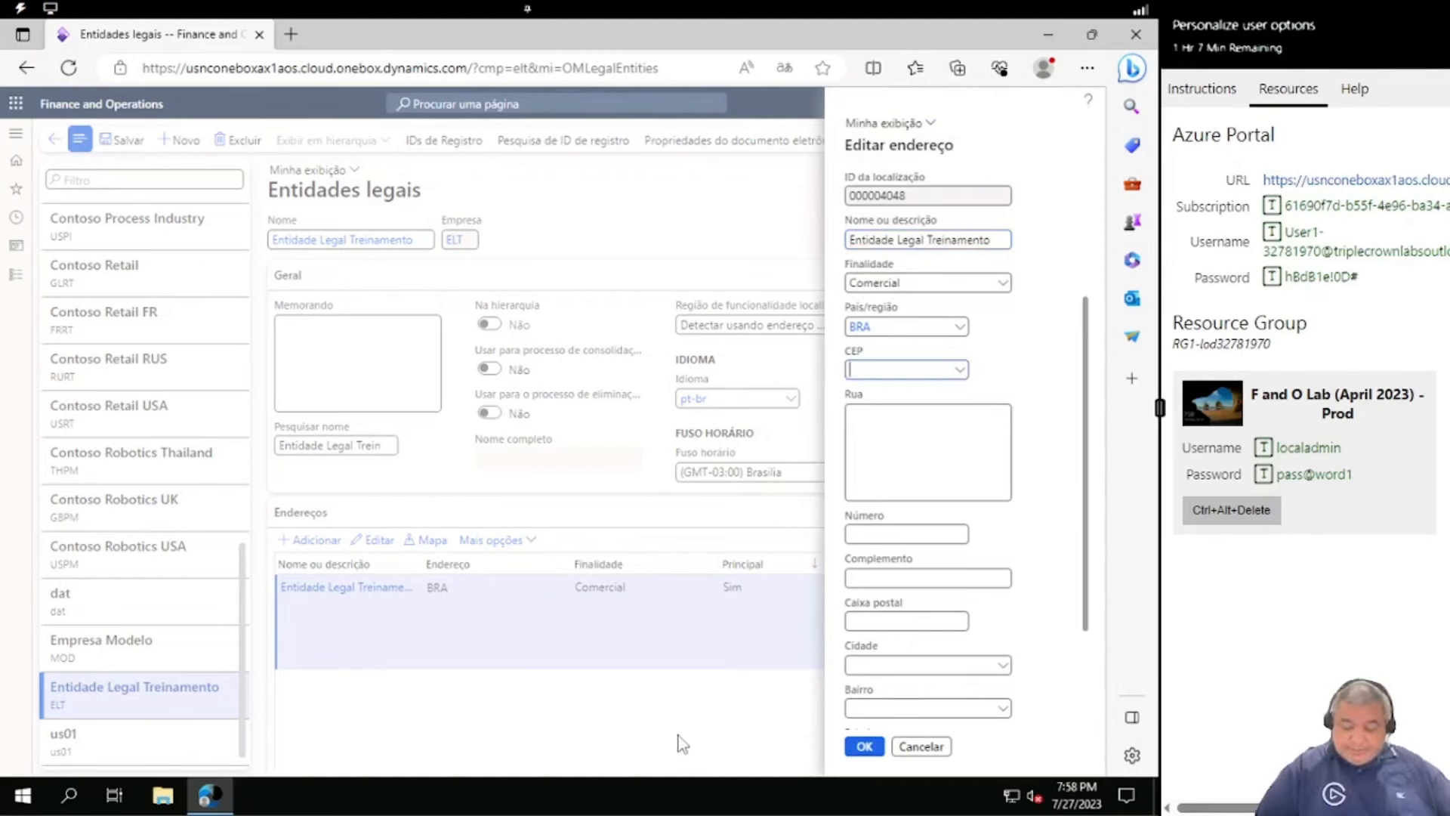
{"action": "type", "text": "04"}
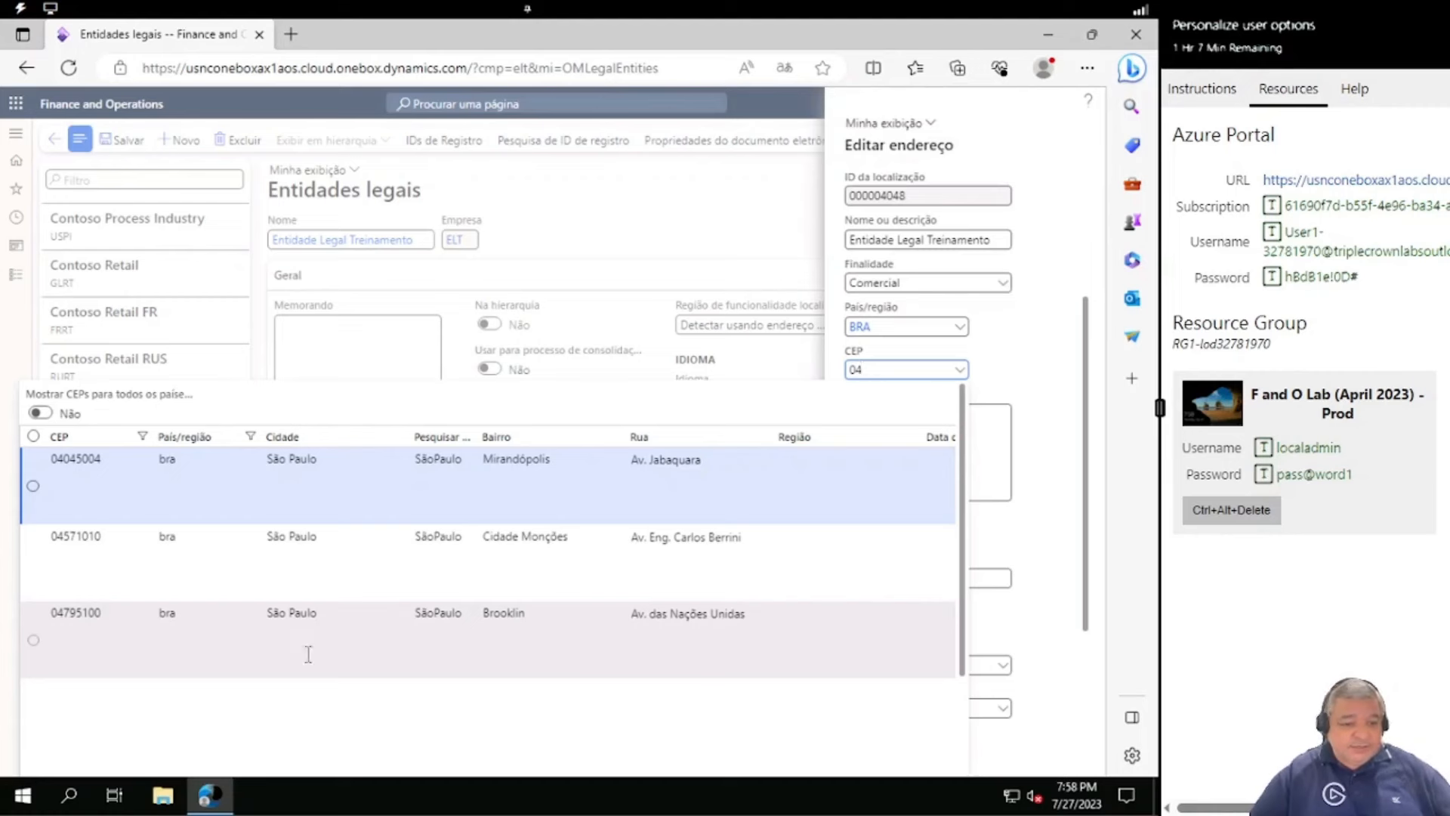
{"action": "left_click", "coordinate": [33, 642]}
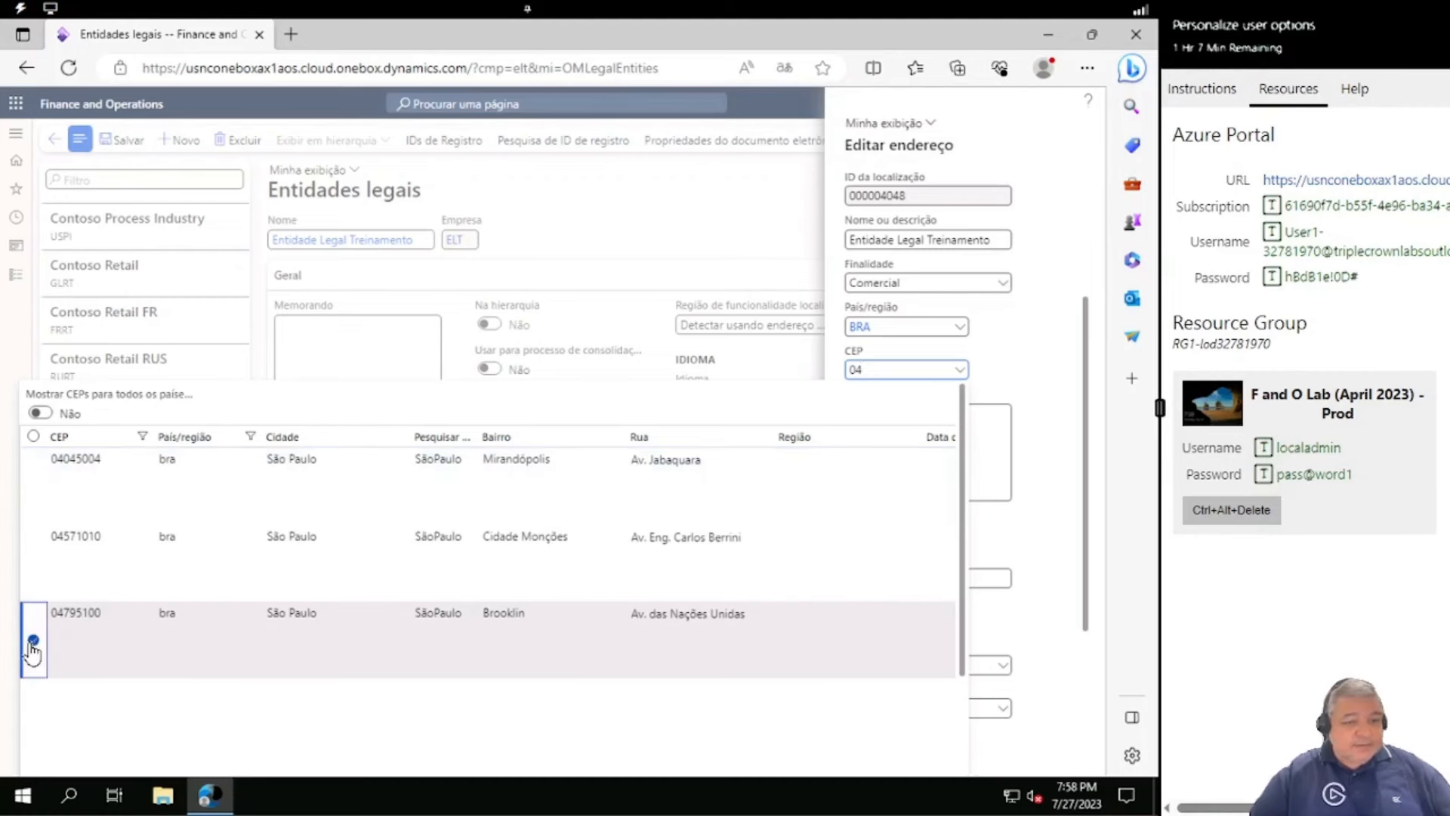
{"action": "left_click", "coordinate": [80, 637]}
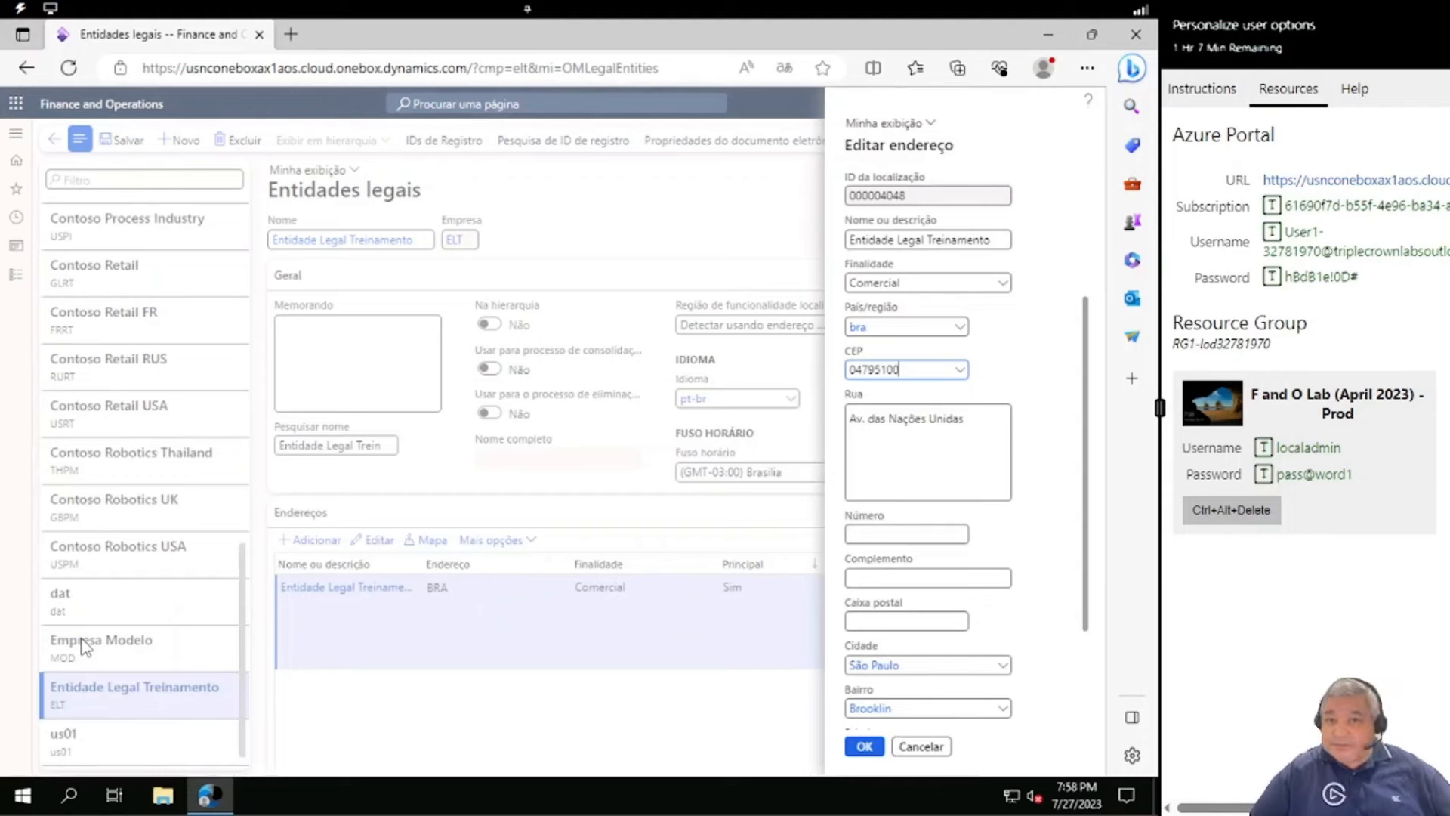
{"action": "left_click", "coordinate": [889, 534]}
{"action": "type", "text": "1909"}
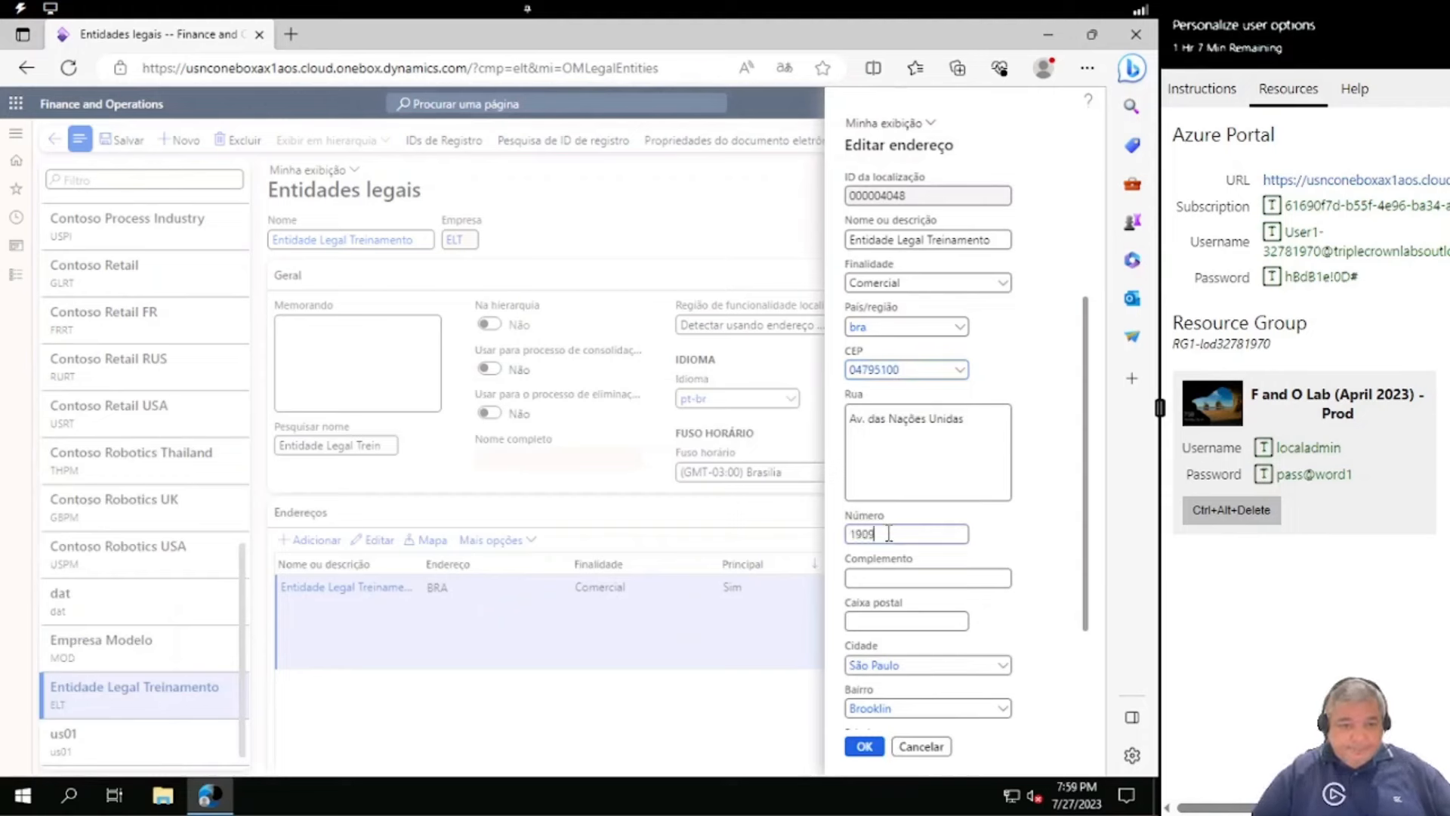
{"action": "left_click", "coordinate": [865, 746]}
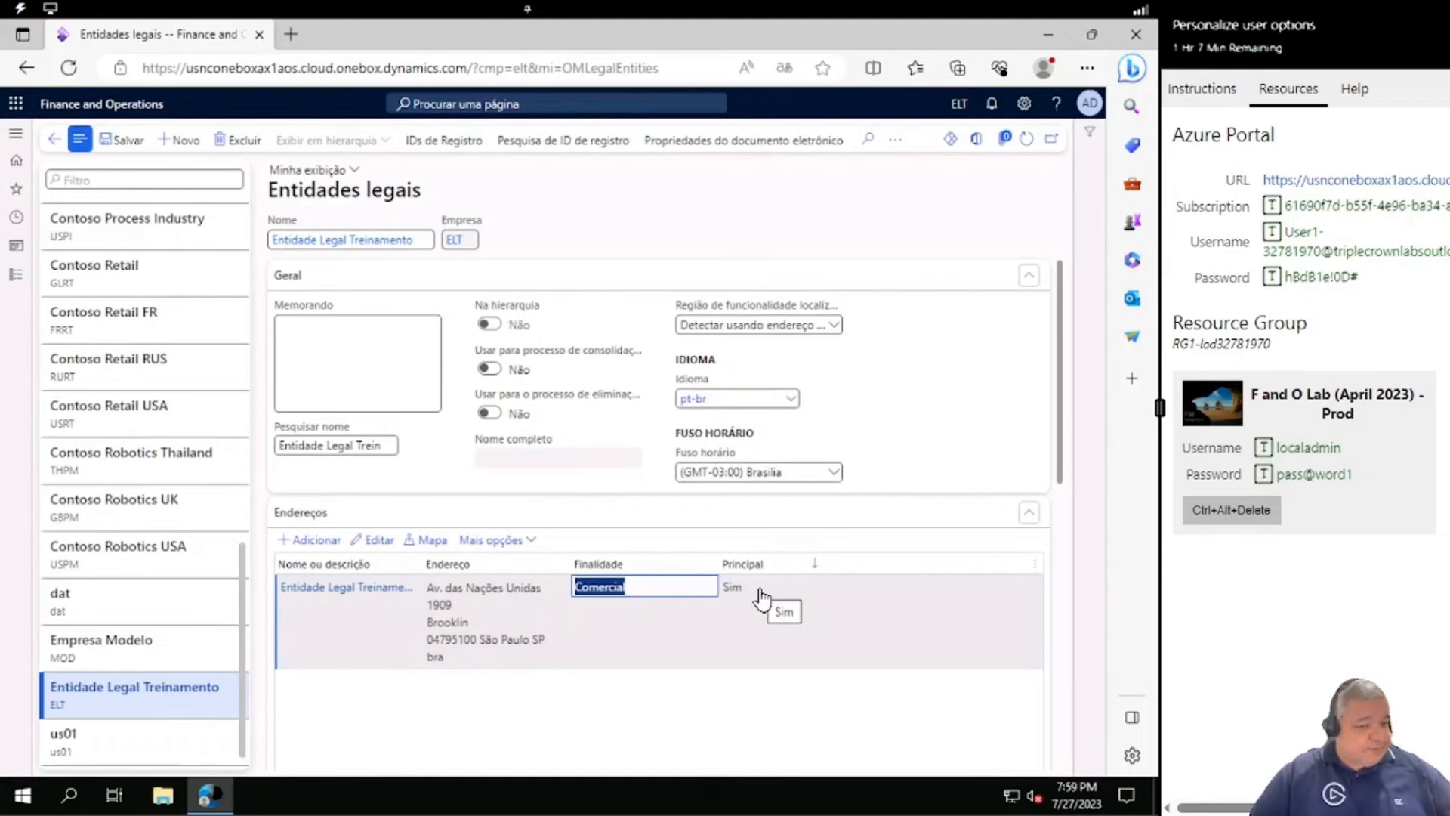
Add another address to the entity with the name "Filial Votuporanga"
{"action": "left_click", "coordinate": [320, 541]}
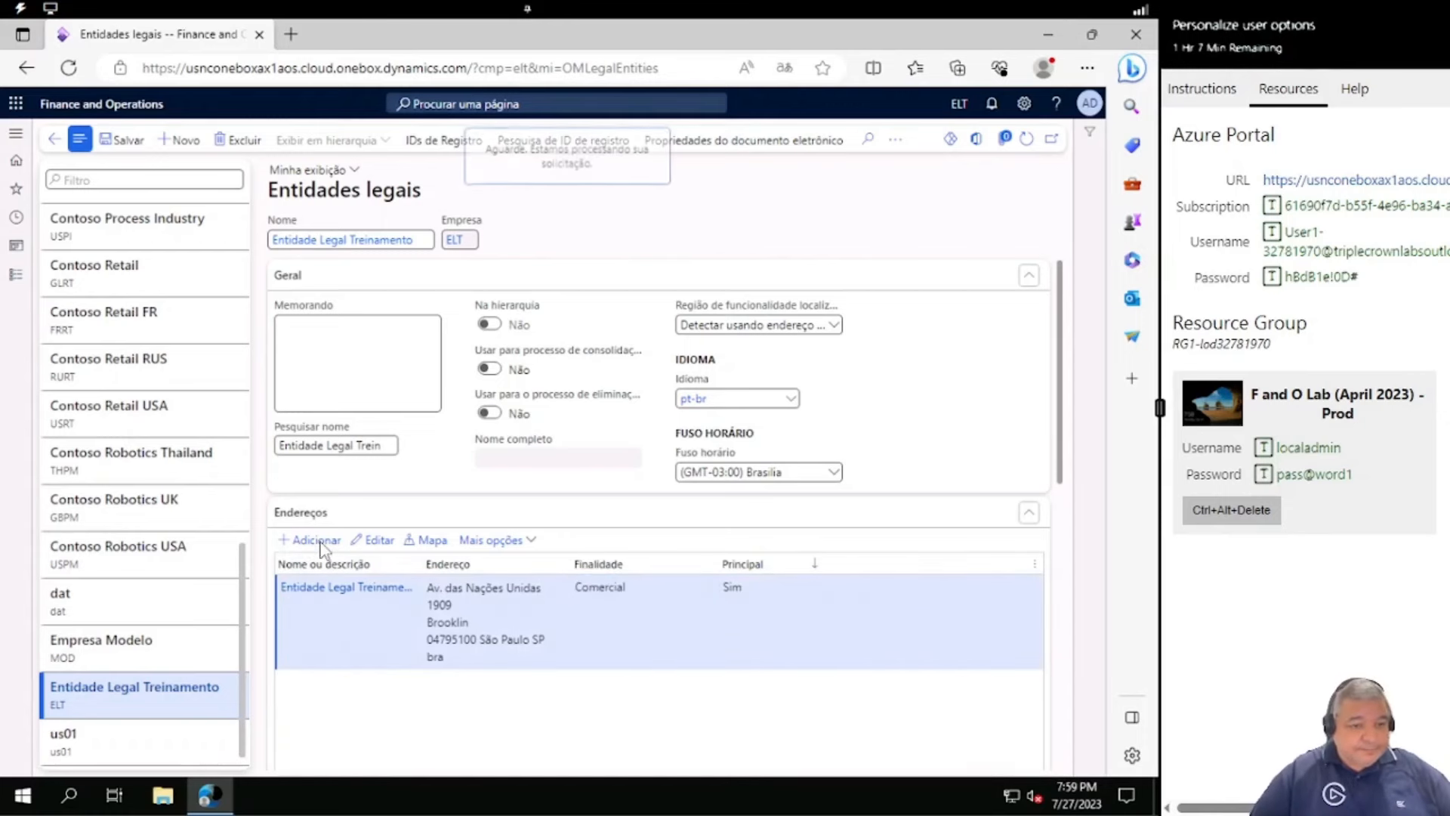
{"action": "type", "text": "Fi"}
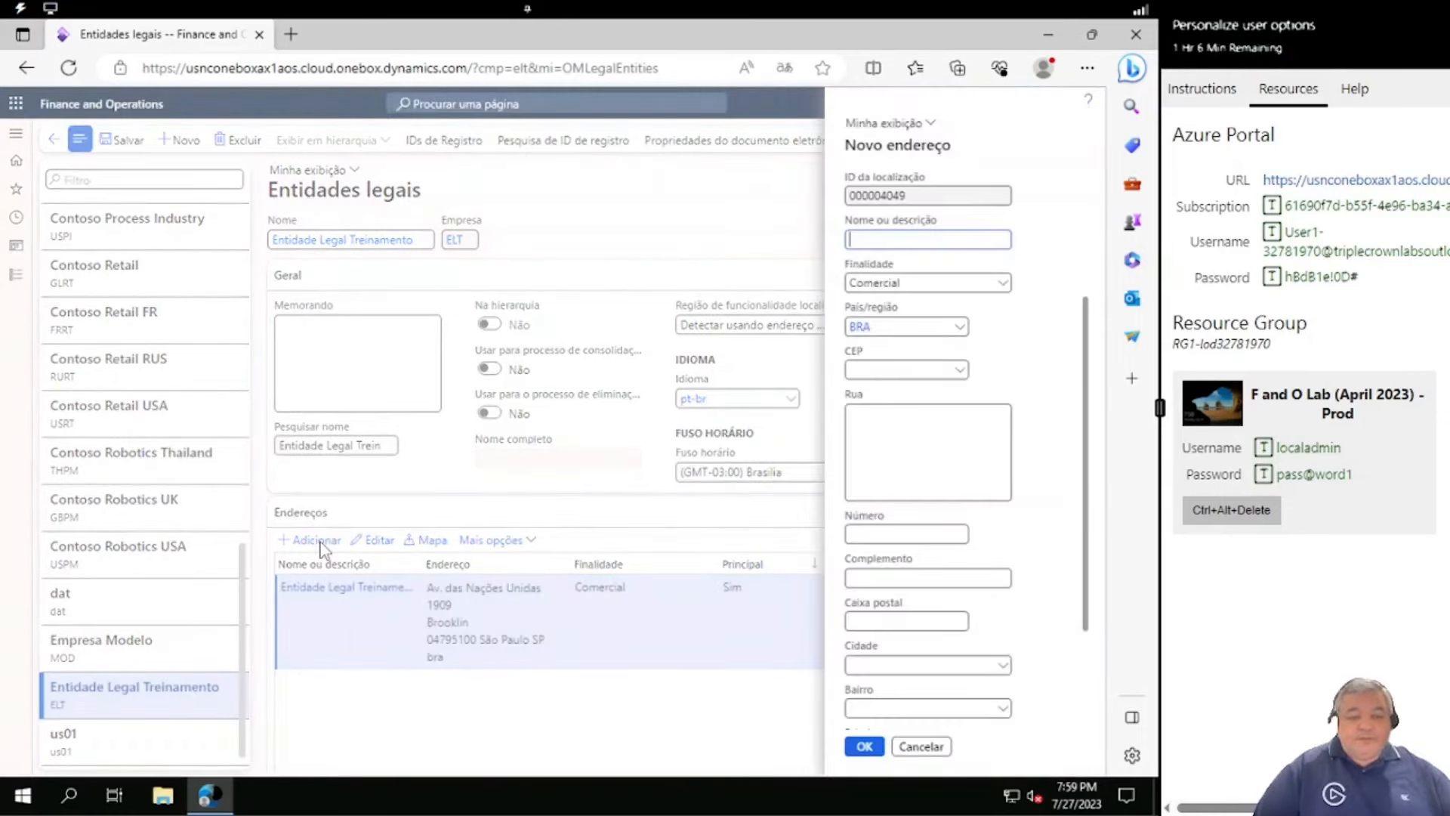
{"action": "type", "text": "lial votuporna"}
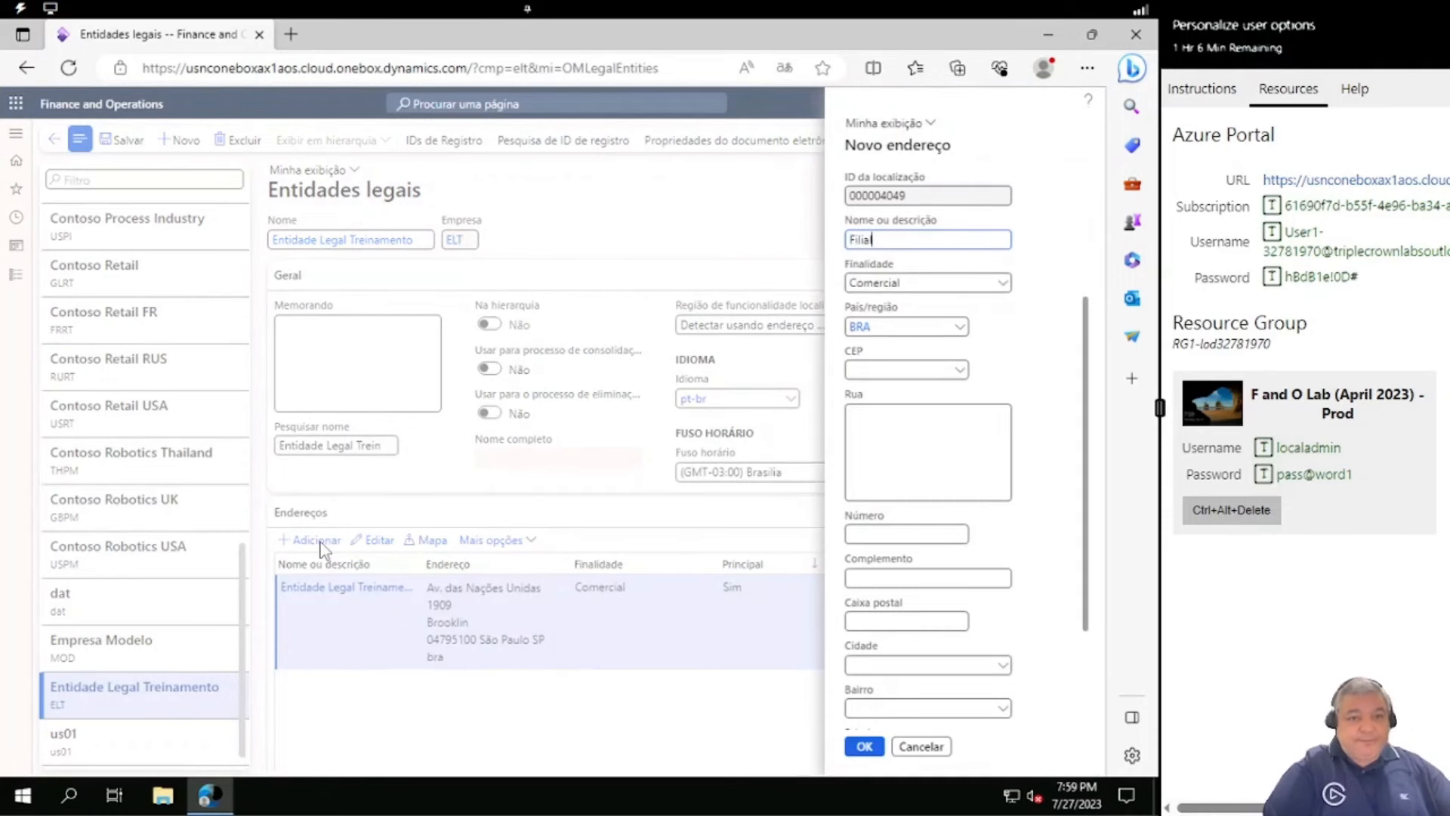
{"action": "key", "text": "BackSpace"}
{"action": "key", "text": "BackSpace"}
{"action": "key", "text": "BackSpace"}
{"action": "key", "text": "BackSpace"}
{"action": "key", "text": "BackSpace"}
{"action": "key", "text": "BackSpace"}
{"action": "key", "text": "BackSpace"}
{"action": "key", "text": "BackSpace"}
{"action": "key", "text": "BackSpace"}
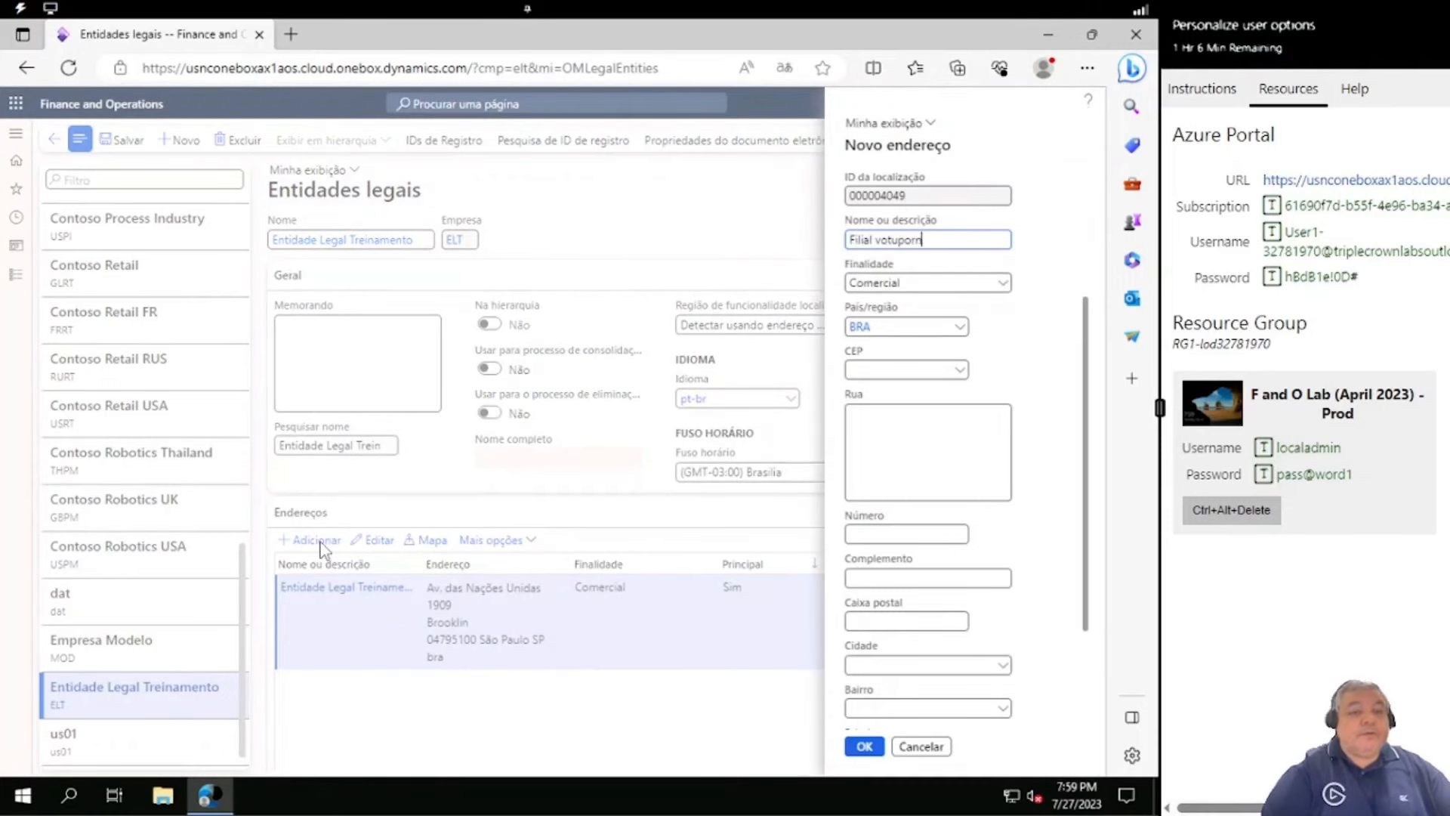
{"action": "type", "text": "Votupornaga"}
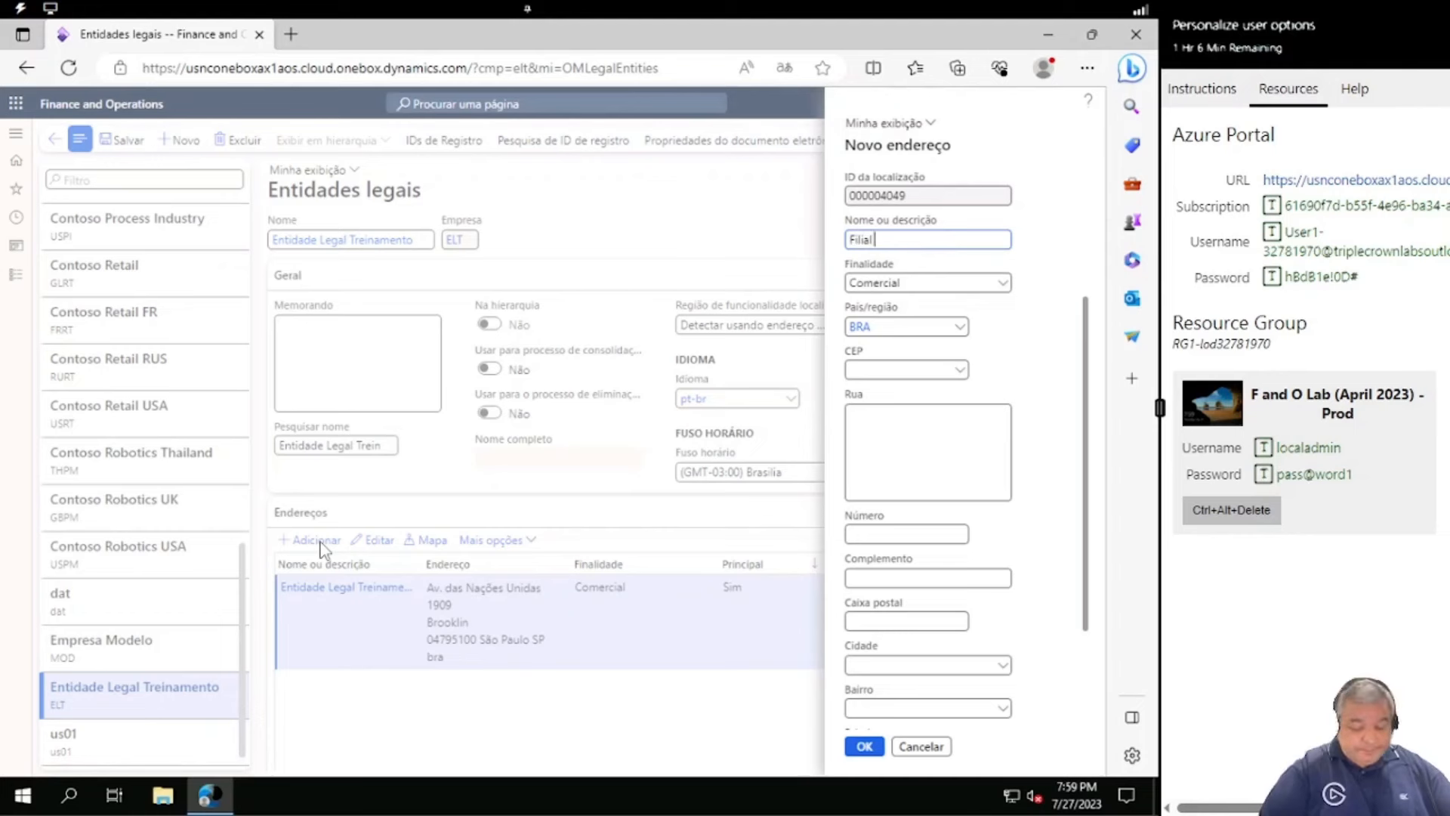
{"action": "key", "text": "BackSpace"}
{"action": "key", "text": "BackSpace"}
{"action": "key", "text": "BackSpace"}
{"action": "key", "text": "BackSpace"}
{"action": "key", "text": "BackSpace"}
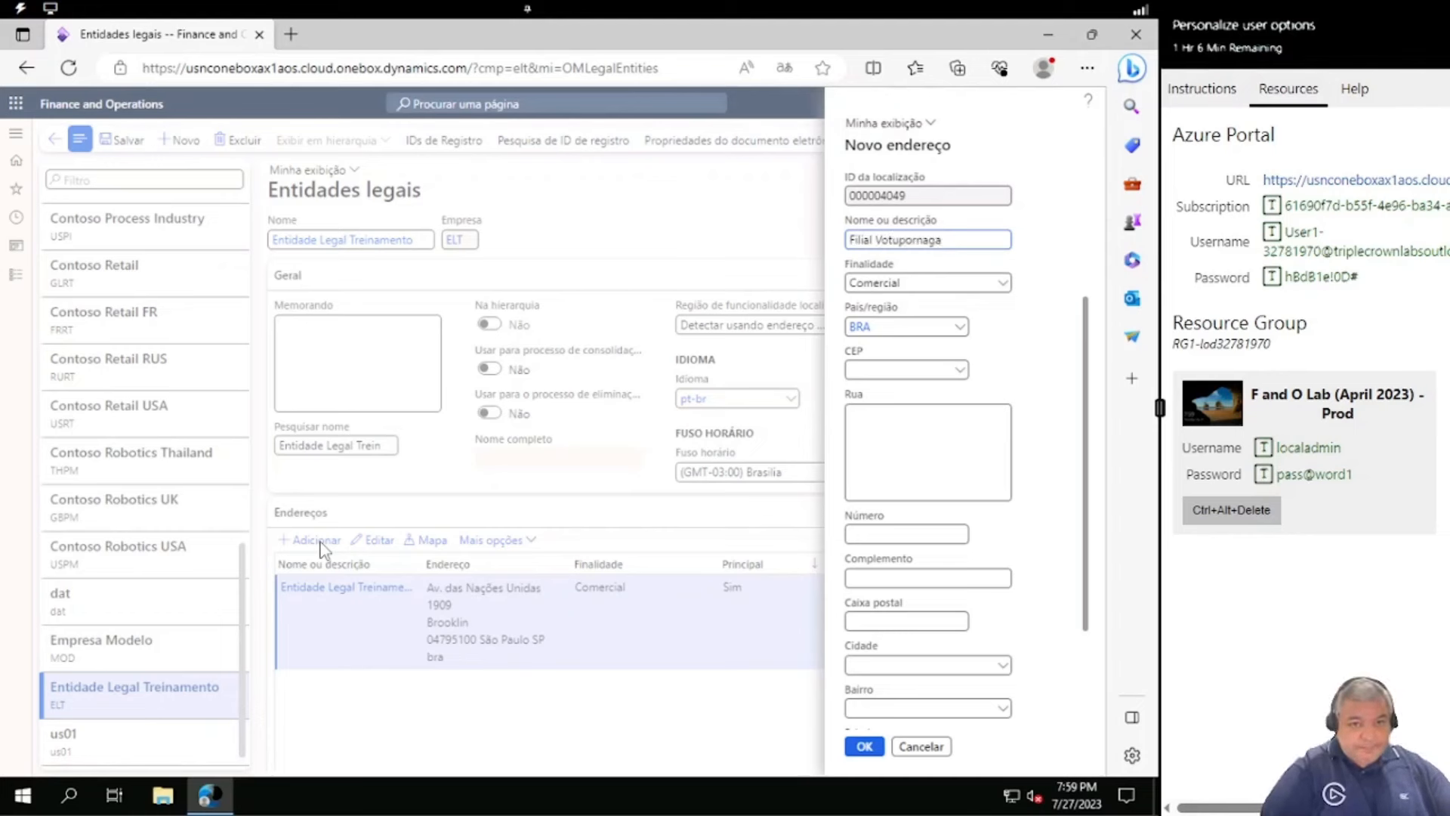
{"action": "type", "text": "ranga"}
Complete the Filial Votuporanga address by choosing the CEP of the Centro district in São Paulo, entering the street number and confirming it
{"action": "left_click", "coordinate": [875, 371]}
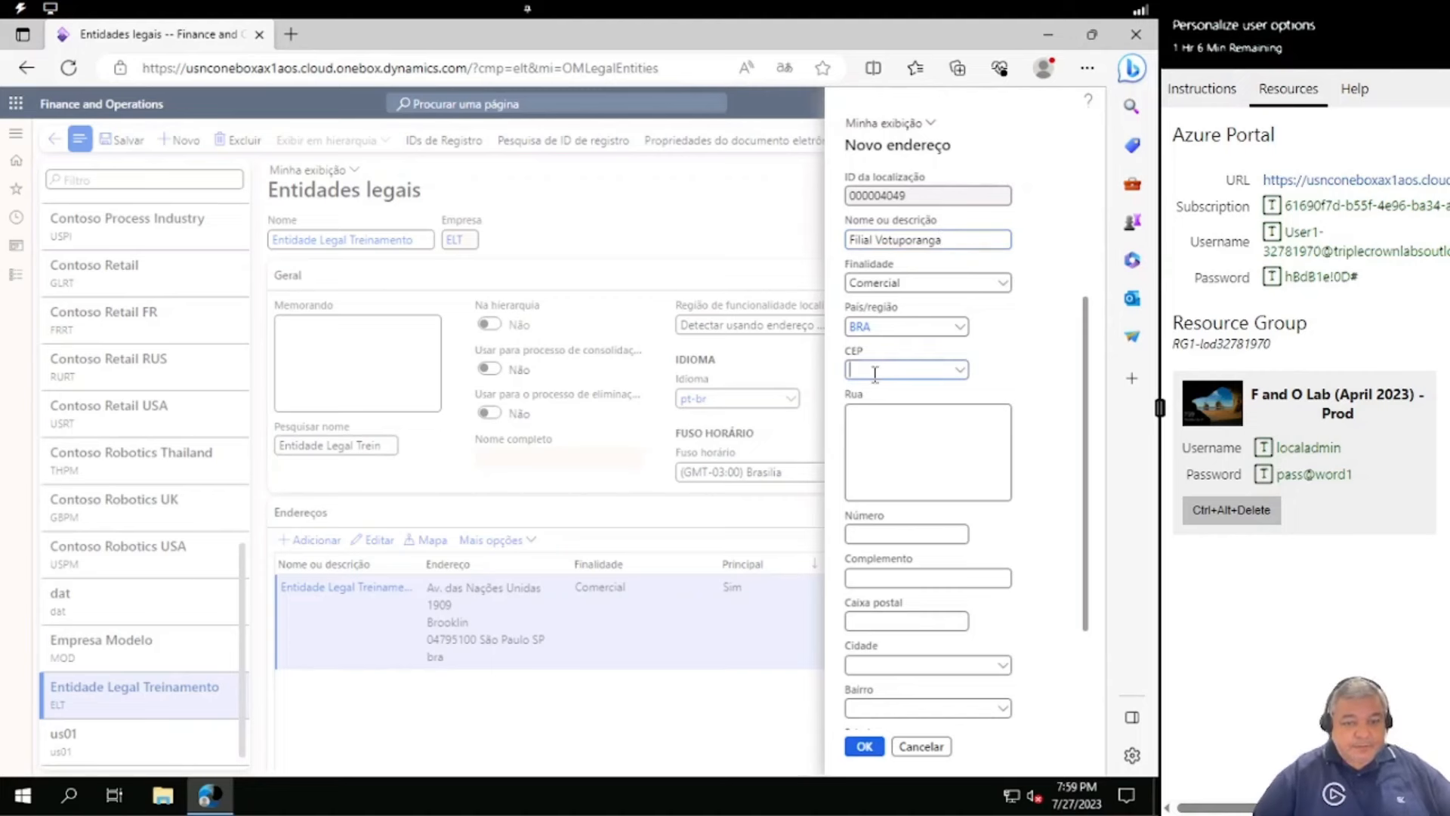
{"action": "type", "text": "15500000"}
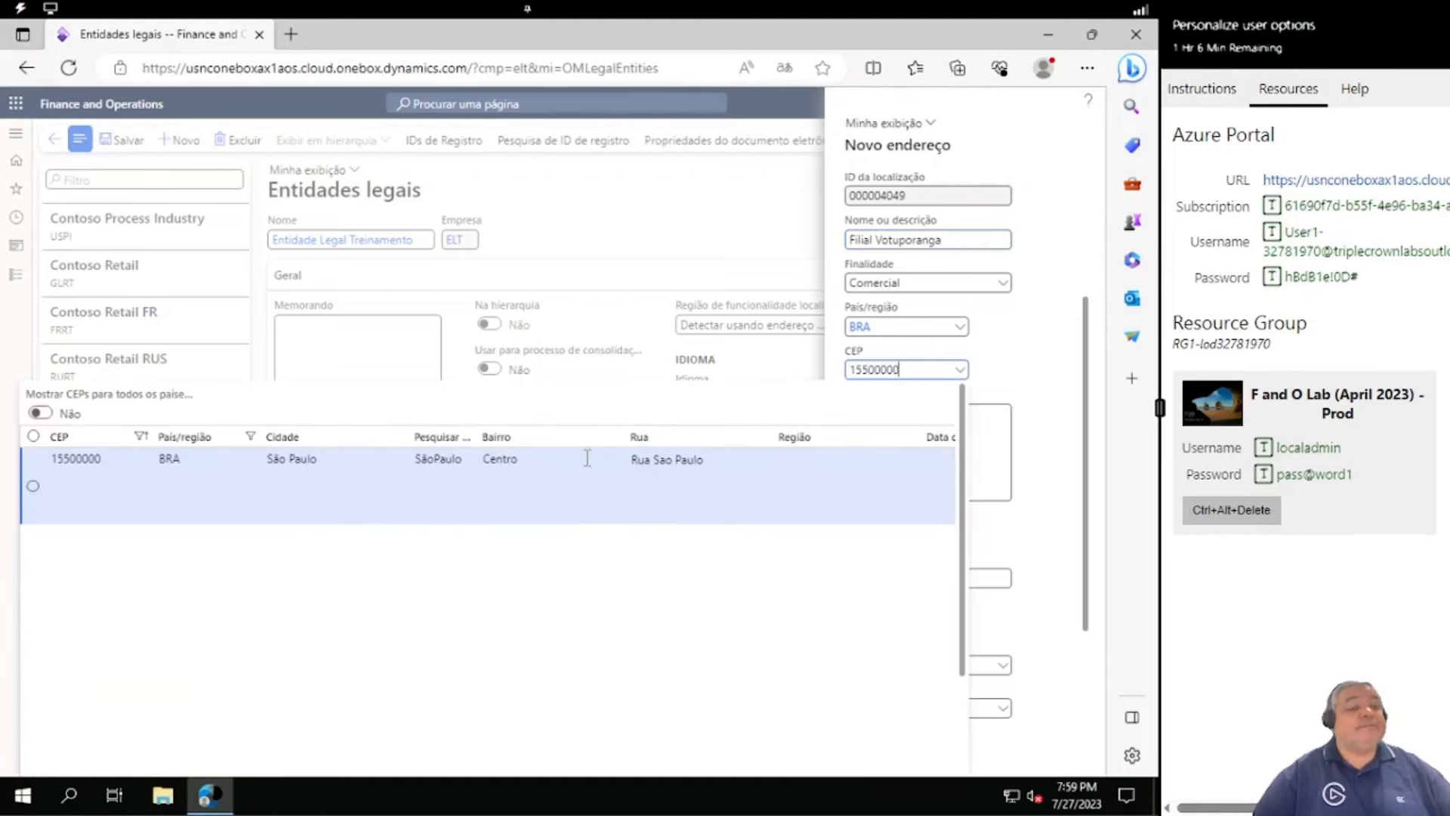
{"action": "left_click", "coordinate": [277, 485]}
{"action": "left_click", "coordinate": [952, 426]}
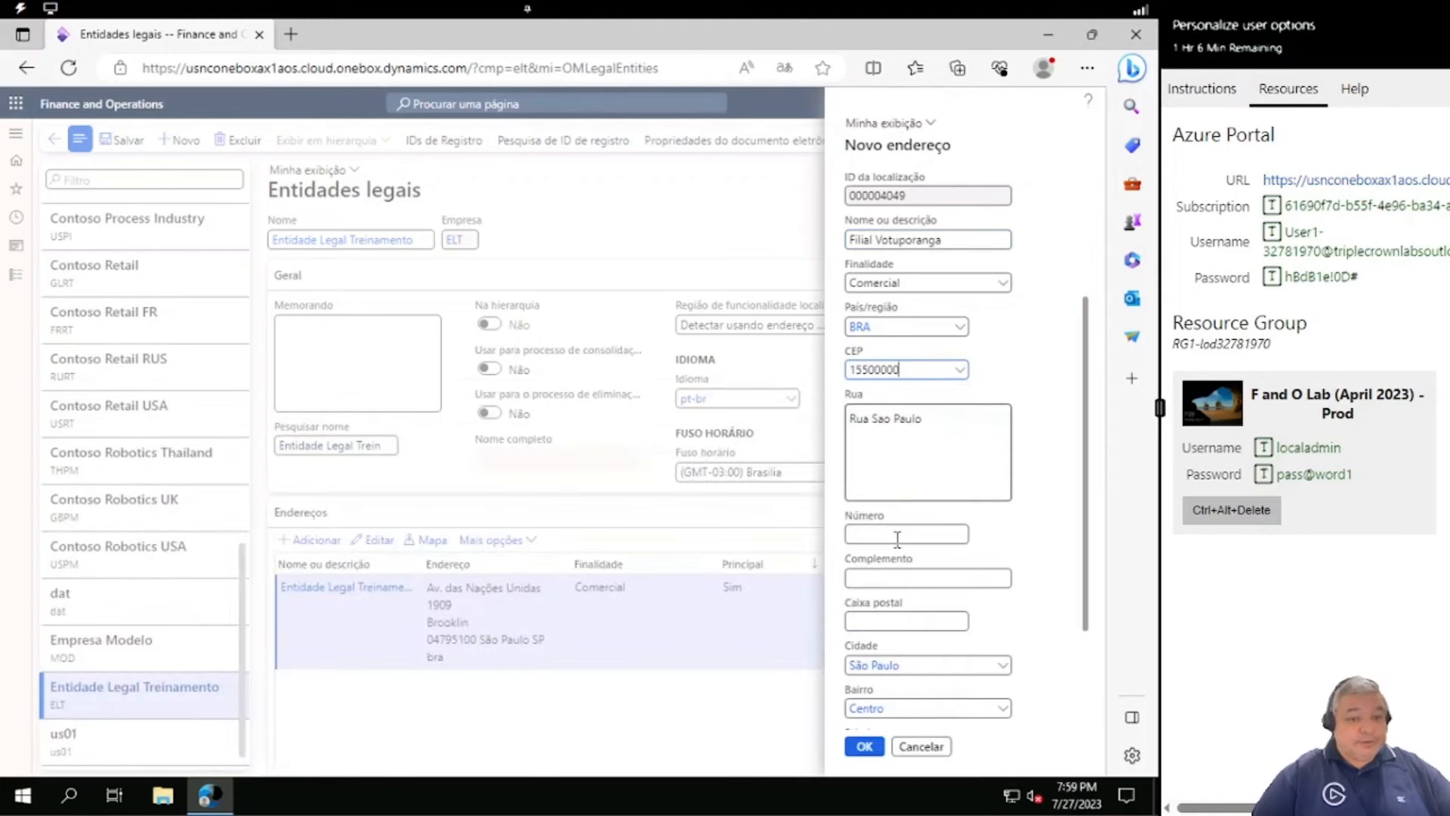
{"action": "left_click", "coordinate": [898, 535]}
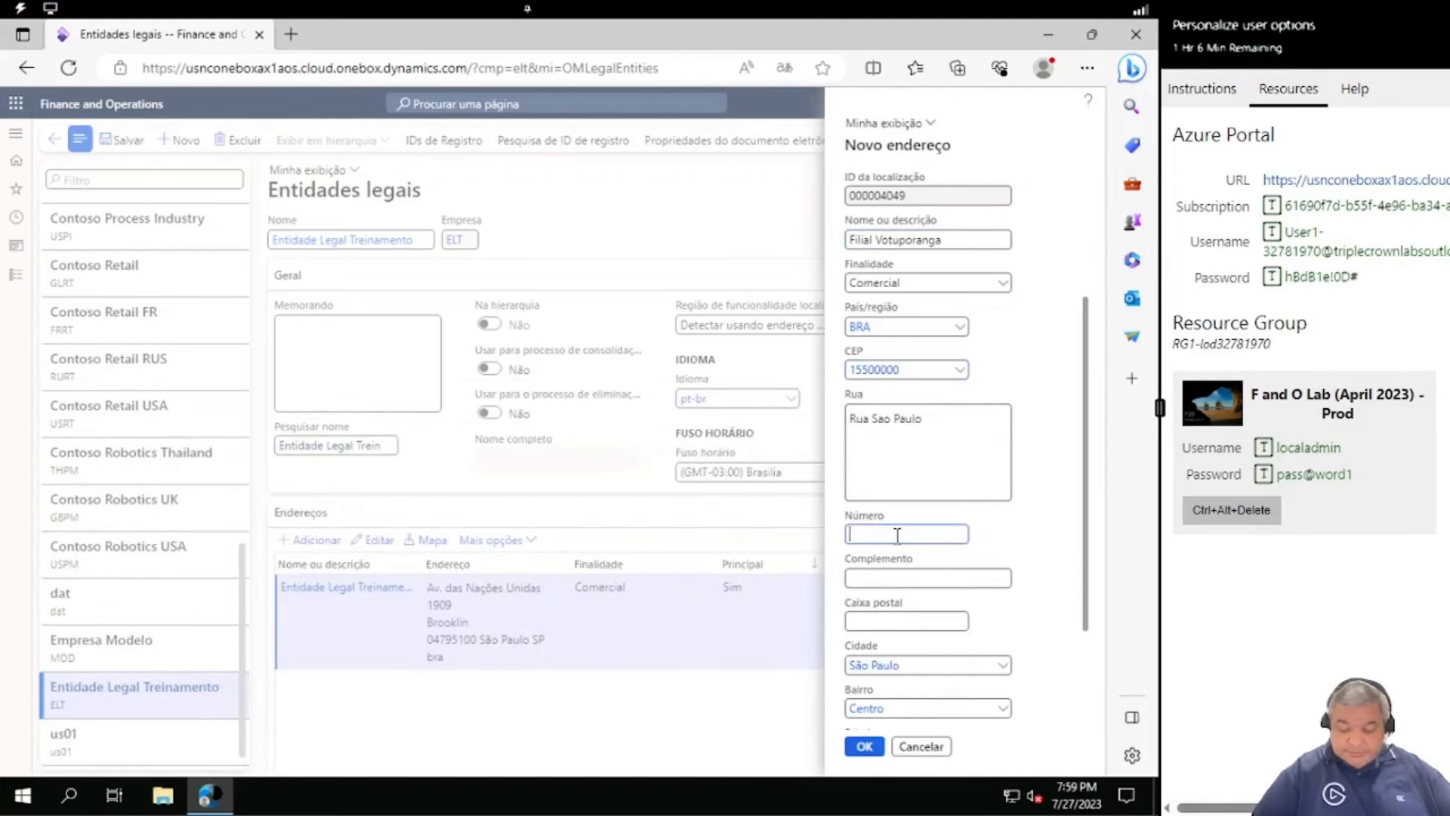
{"action": "type", "text": "807"}
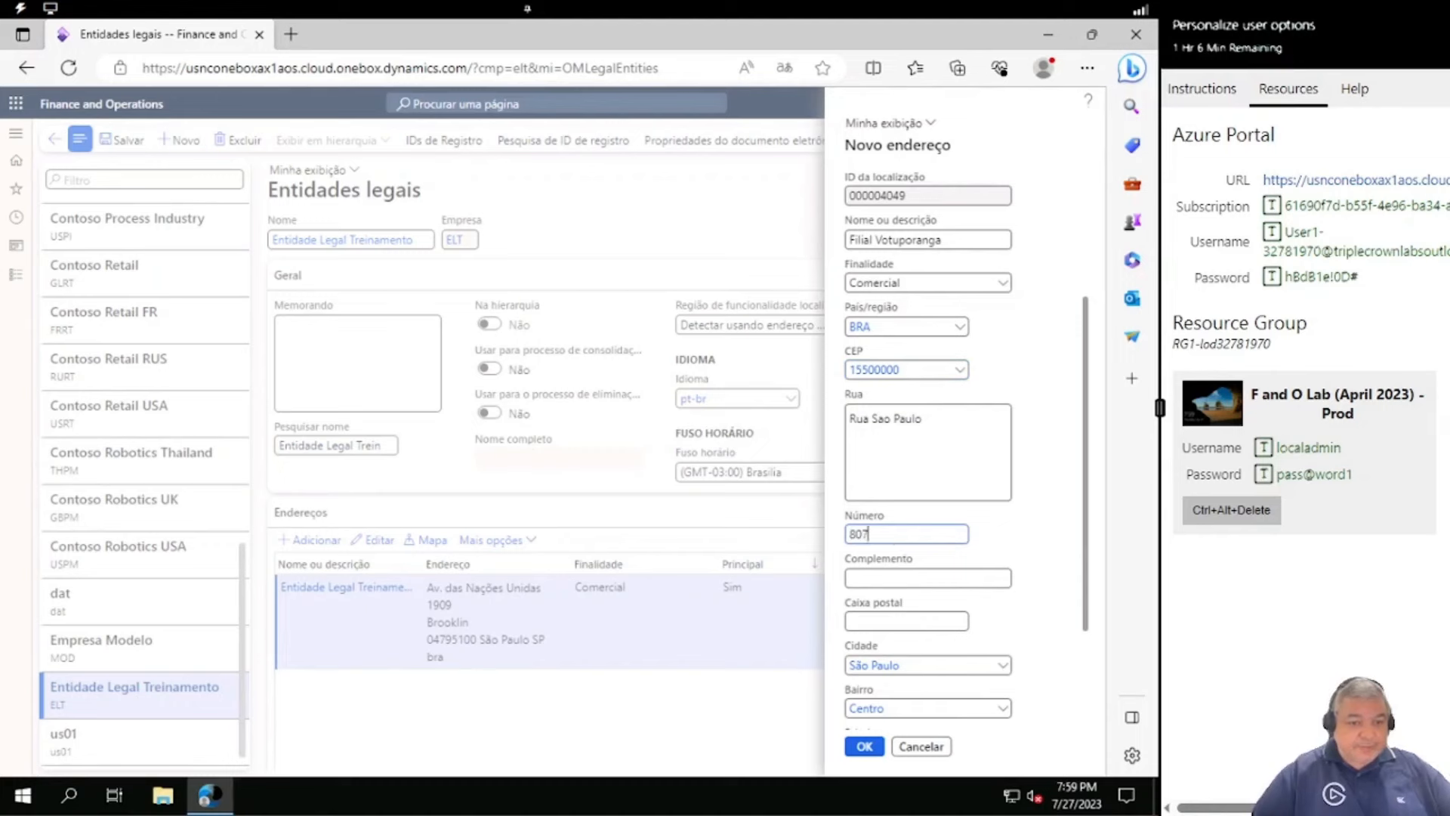
{"action": "left_click", "coordinate": [869, 748]}
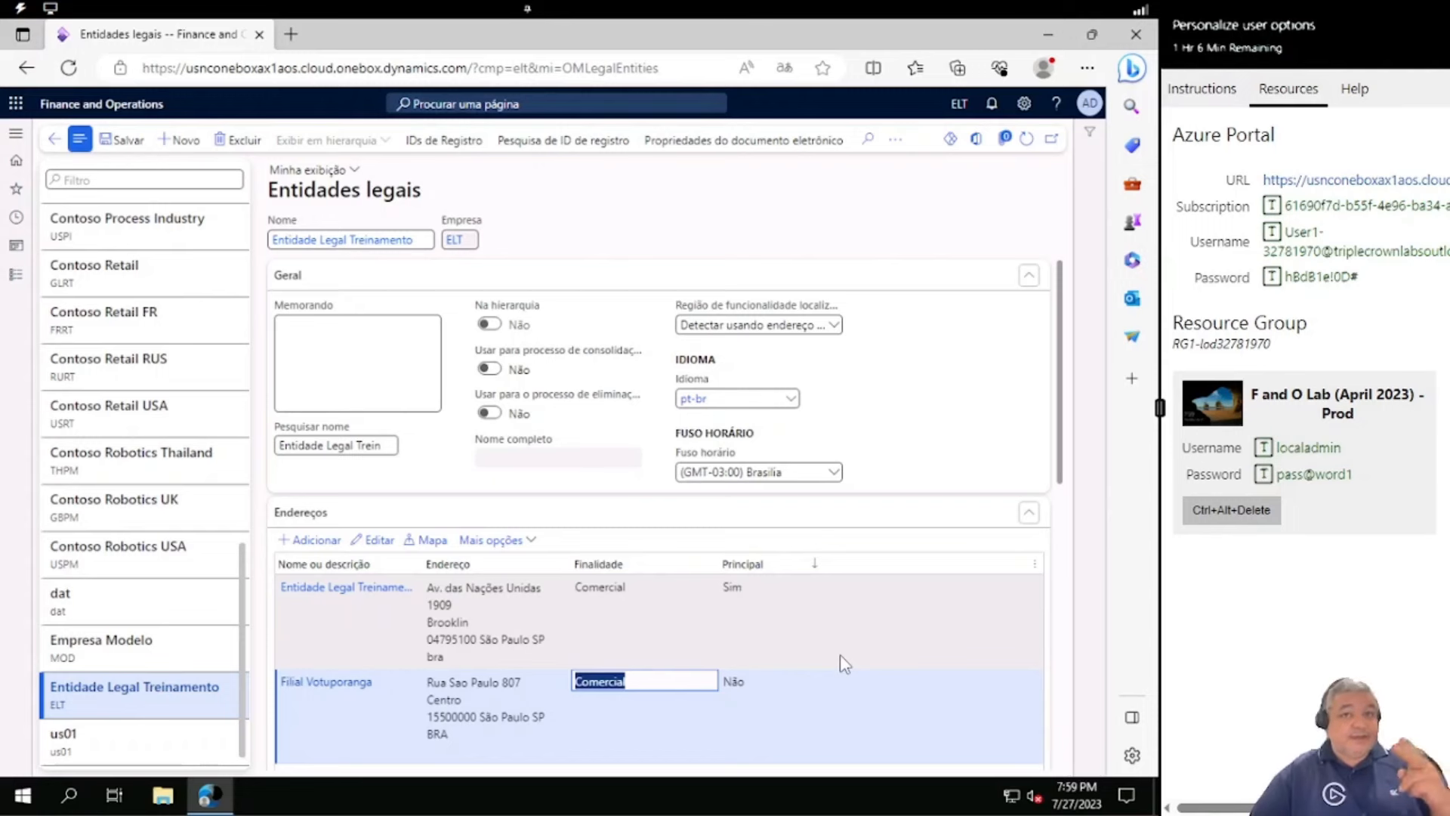
Add another address to the entity with the name "Filial Sao Bernardo do Campo"
{"action": "left_click", "coordinate": [317, 540]}
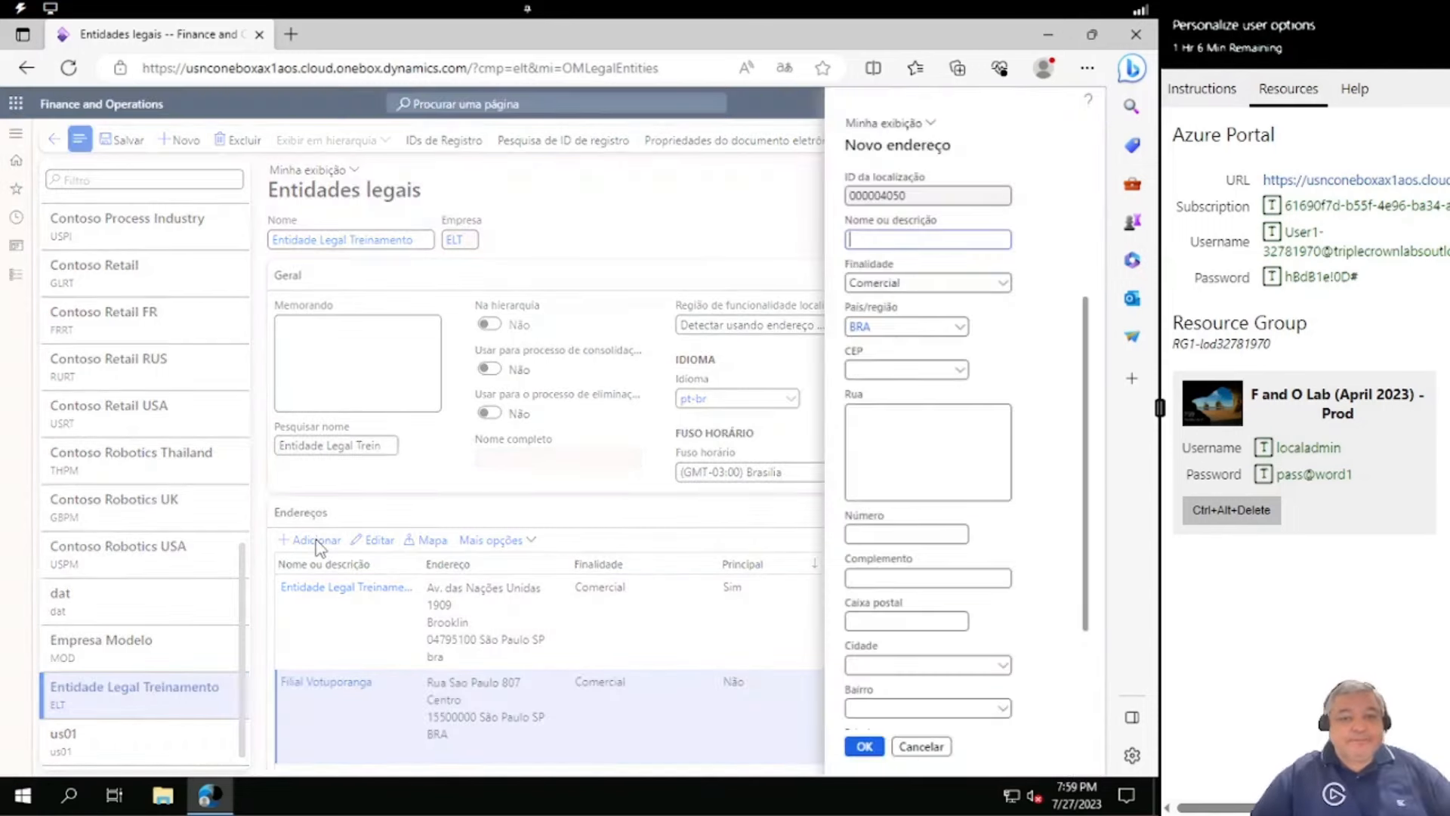
{"action": "type", "text": "F"}
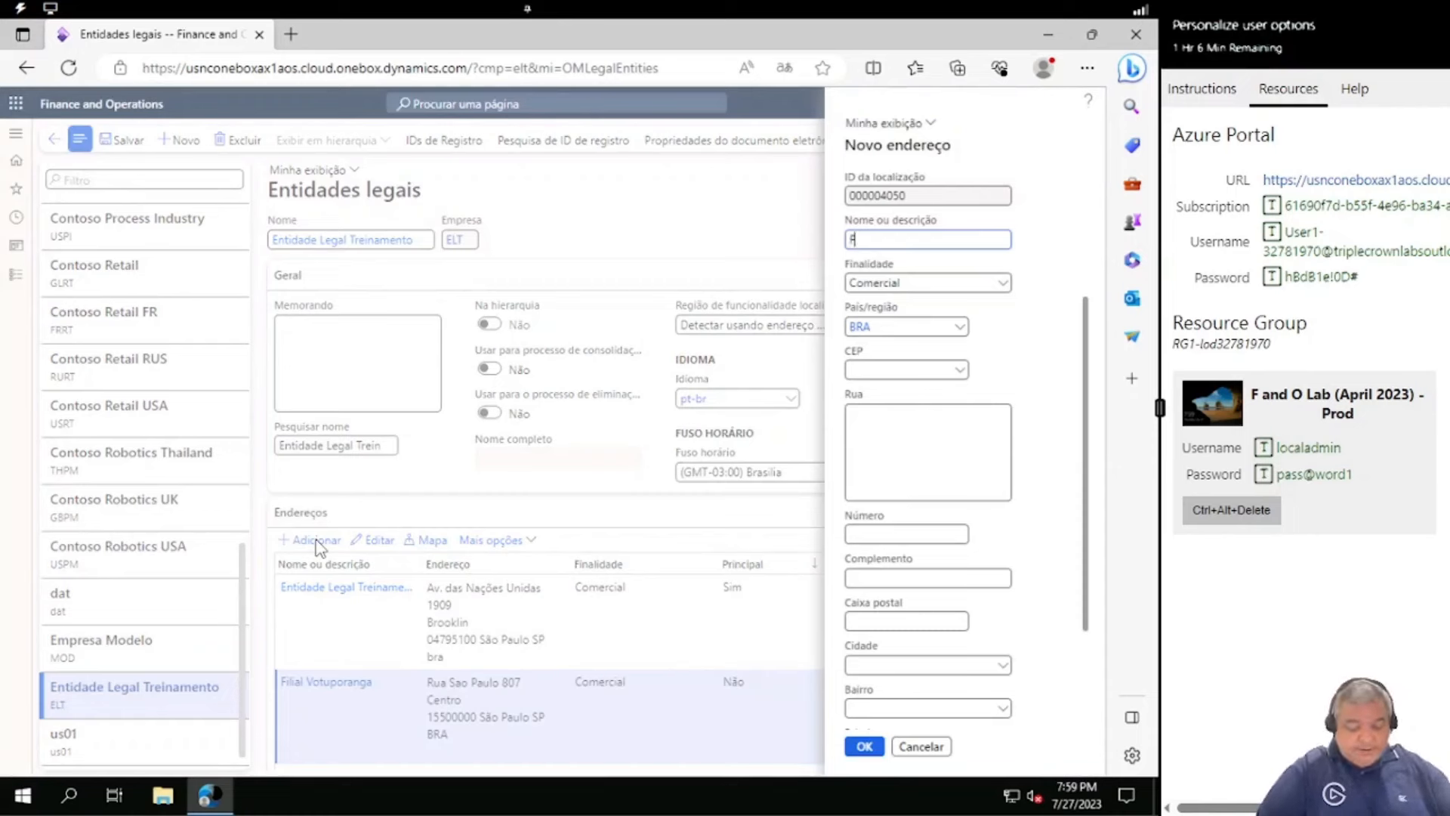
{"action": "type", "text": "ilial Sao Be"}
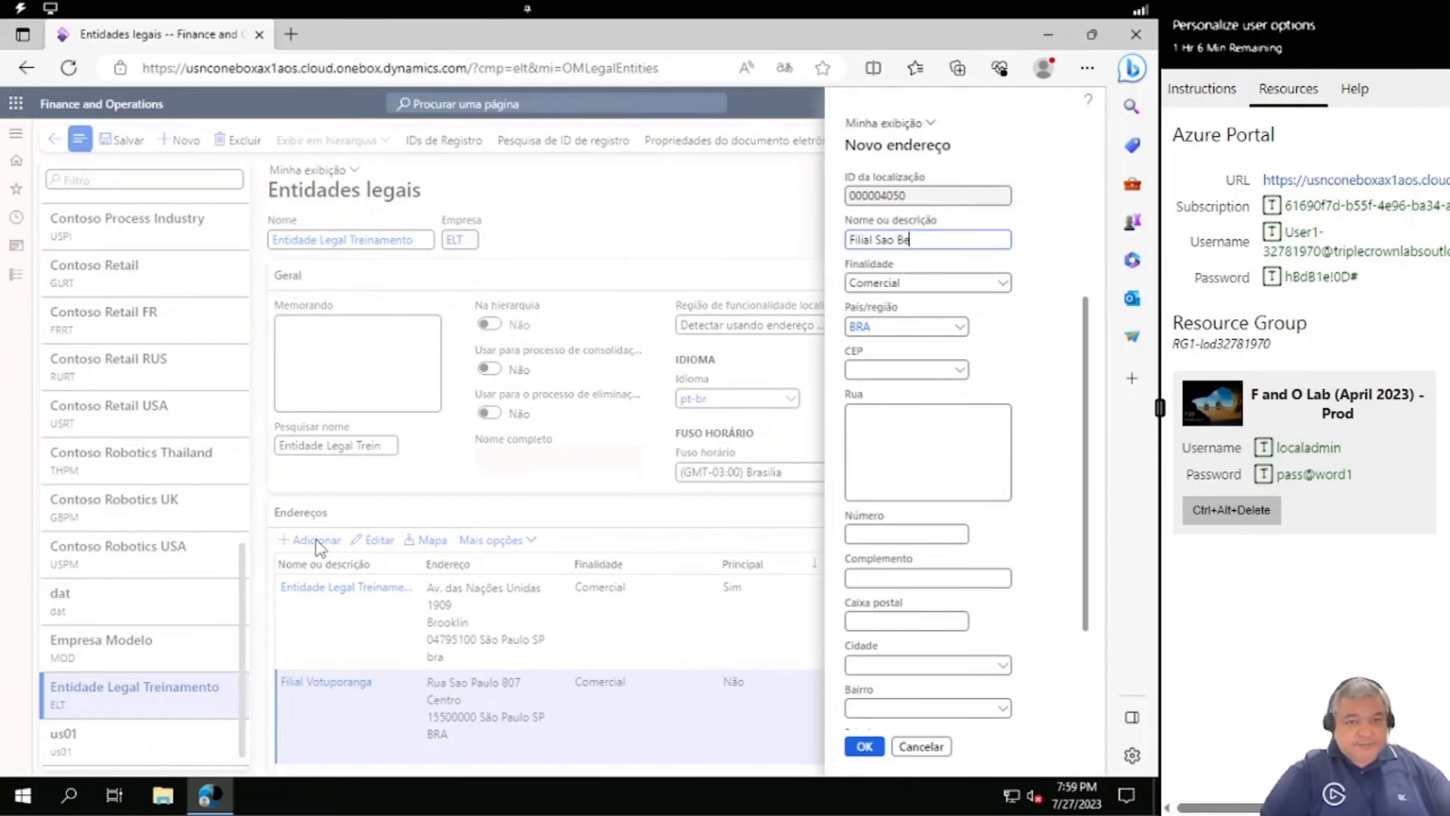
{"action": "type", "text": "rnardo "}
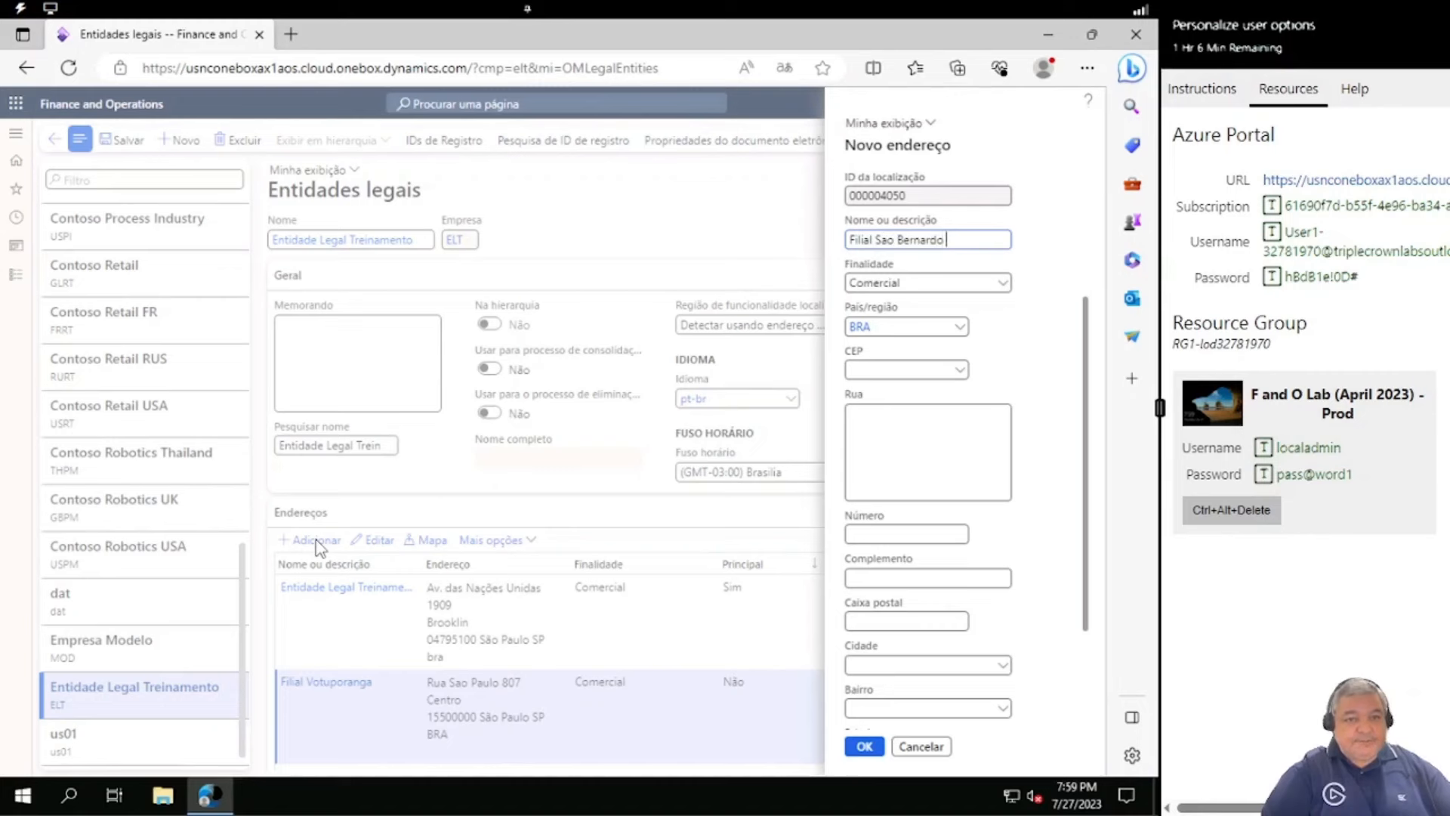
{"action": "type", "text": "do Cam"}
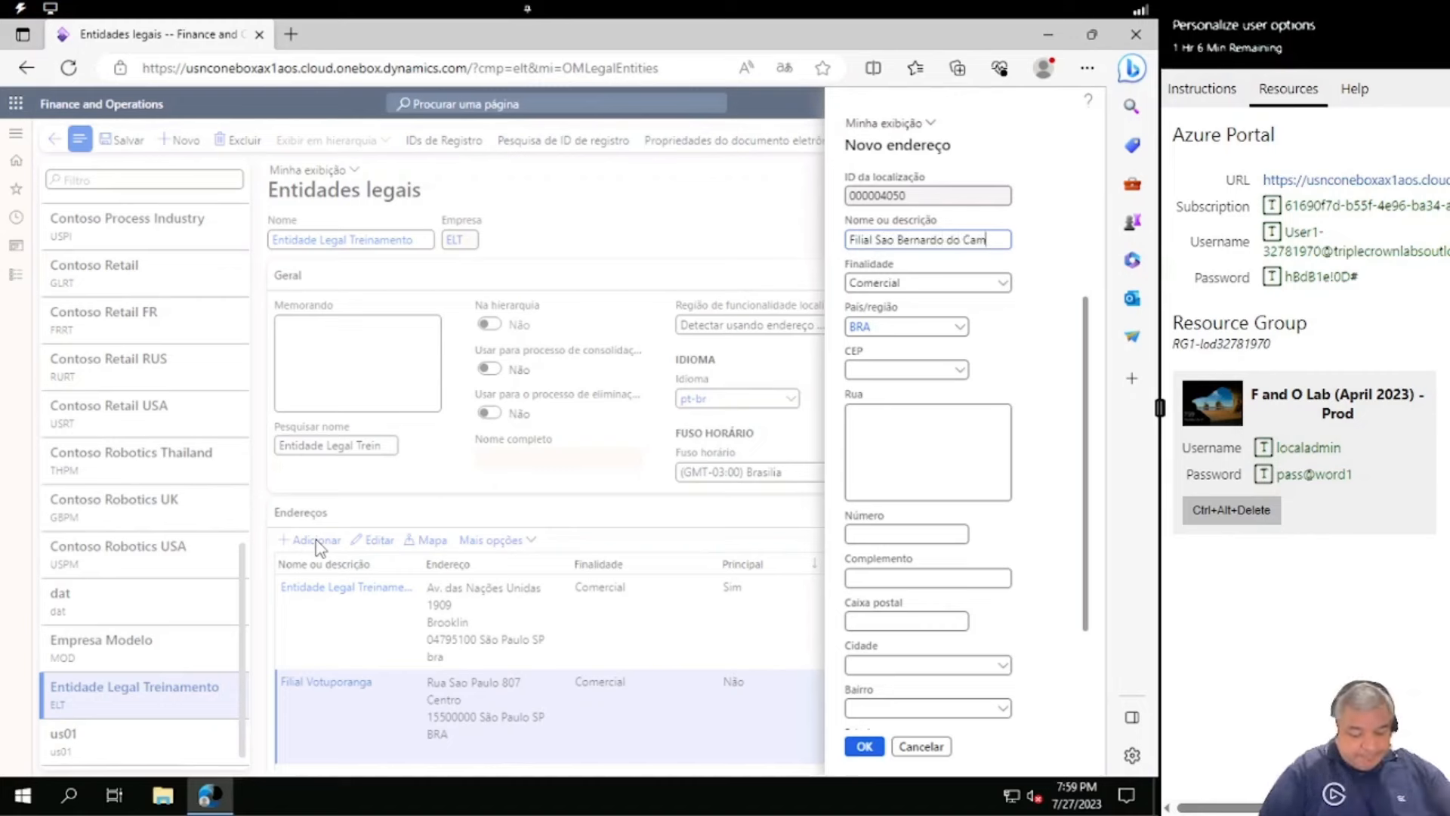
{"action": "type", "text": "po"}
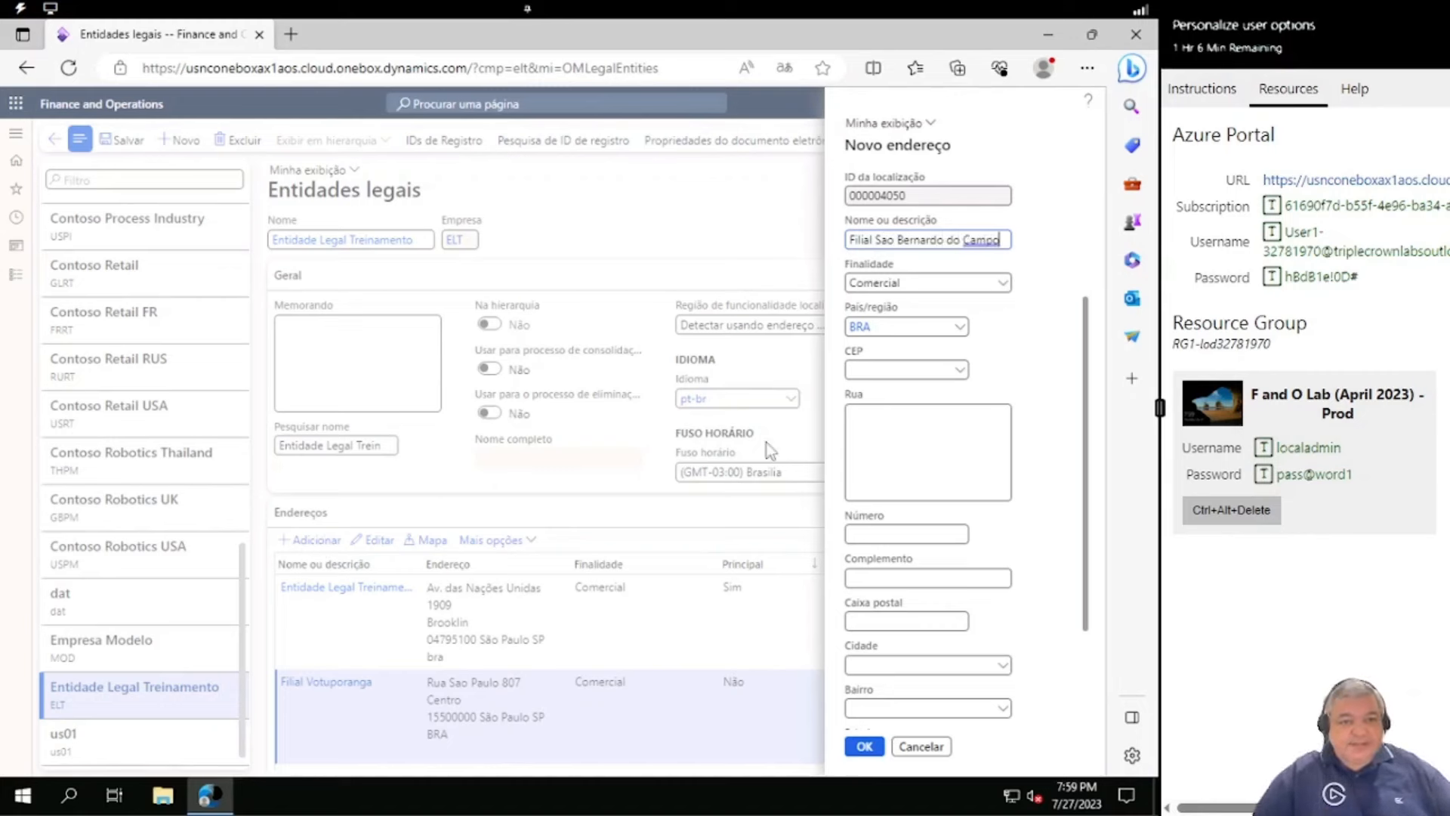
Choose the CEP of the Centro district in Sao Bernardo do Campo, enter the street number and confirm the new address
{"action": "left_click", "coordinate": [934, 370]}
{"action": "type", "text": "09"}
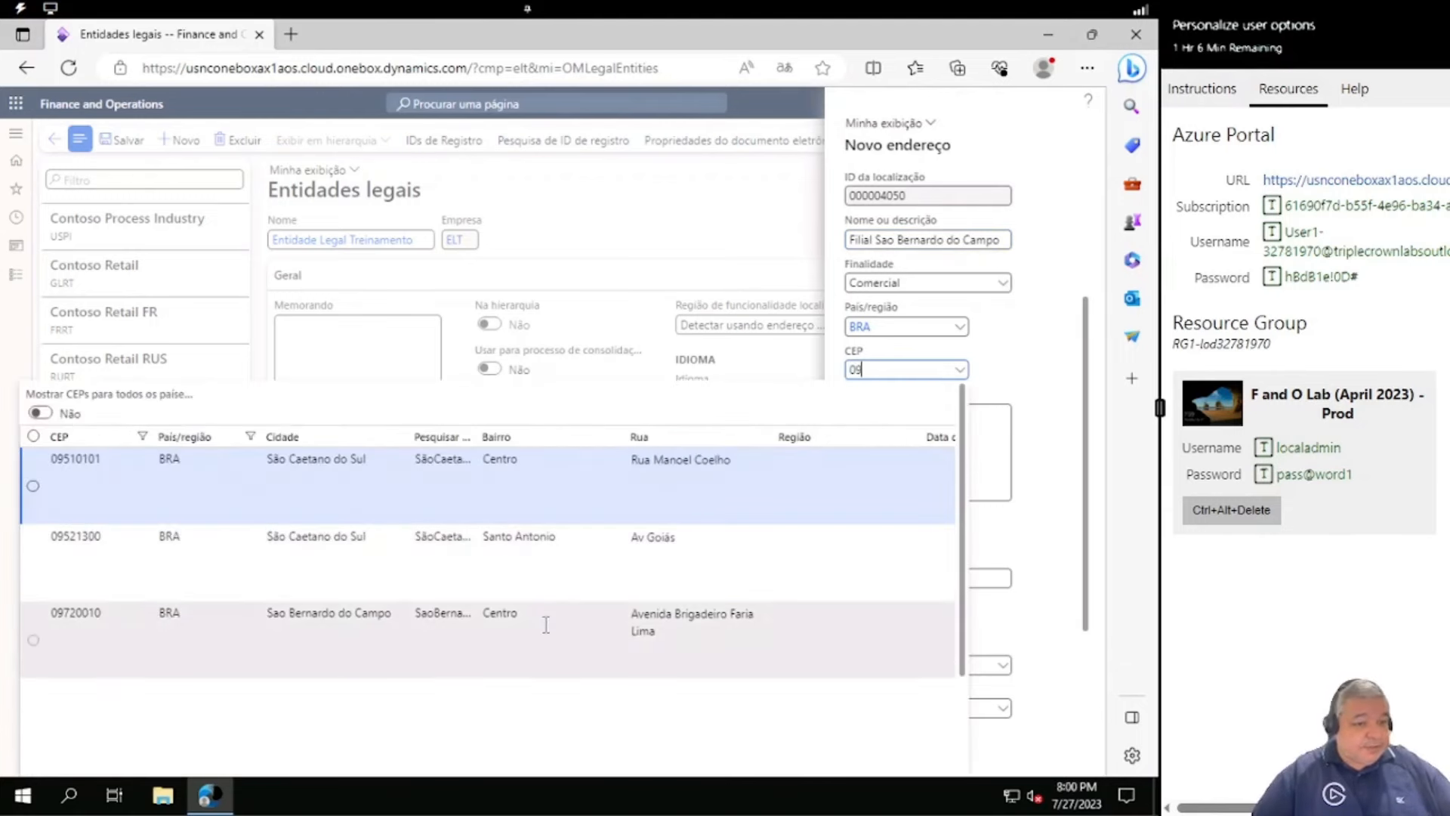
{"action": "left_click", "coordinate": [545, 631]}
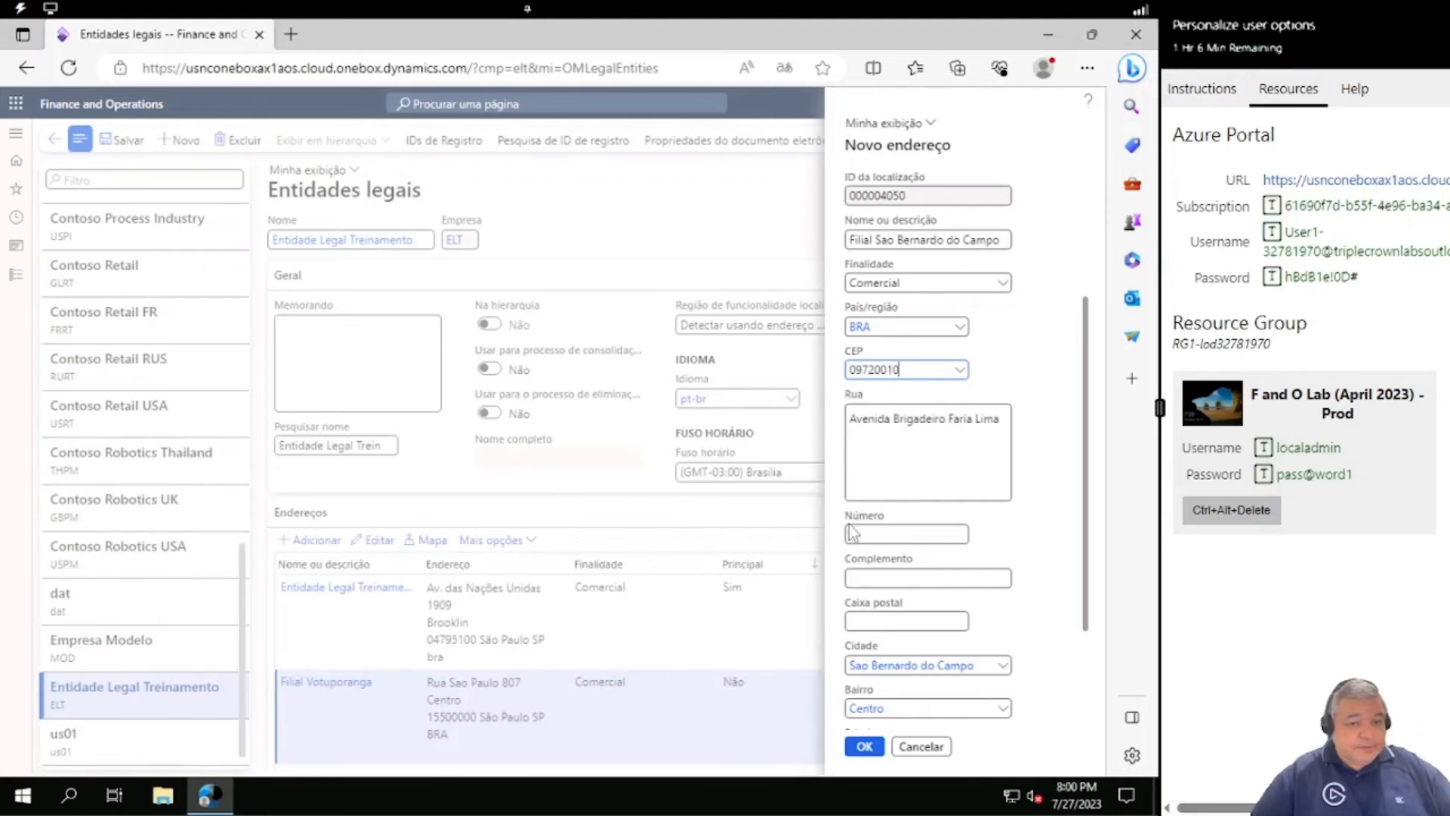
{"action": "left_click", "coordinate": [935, 533]}
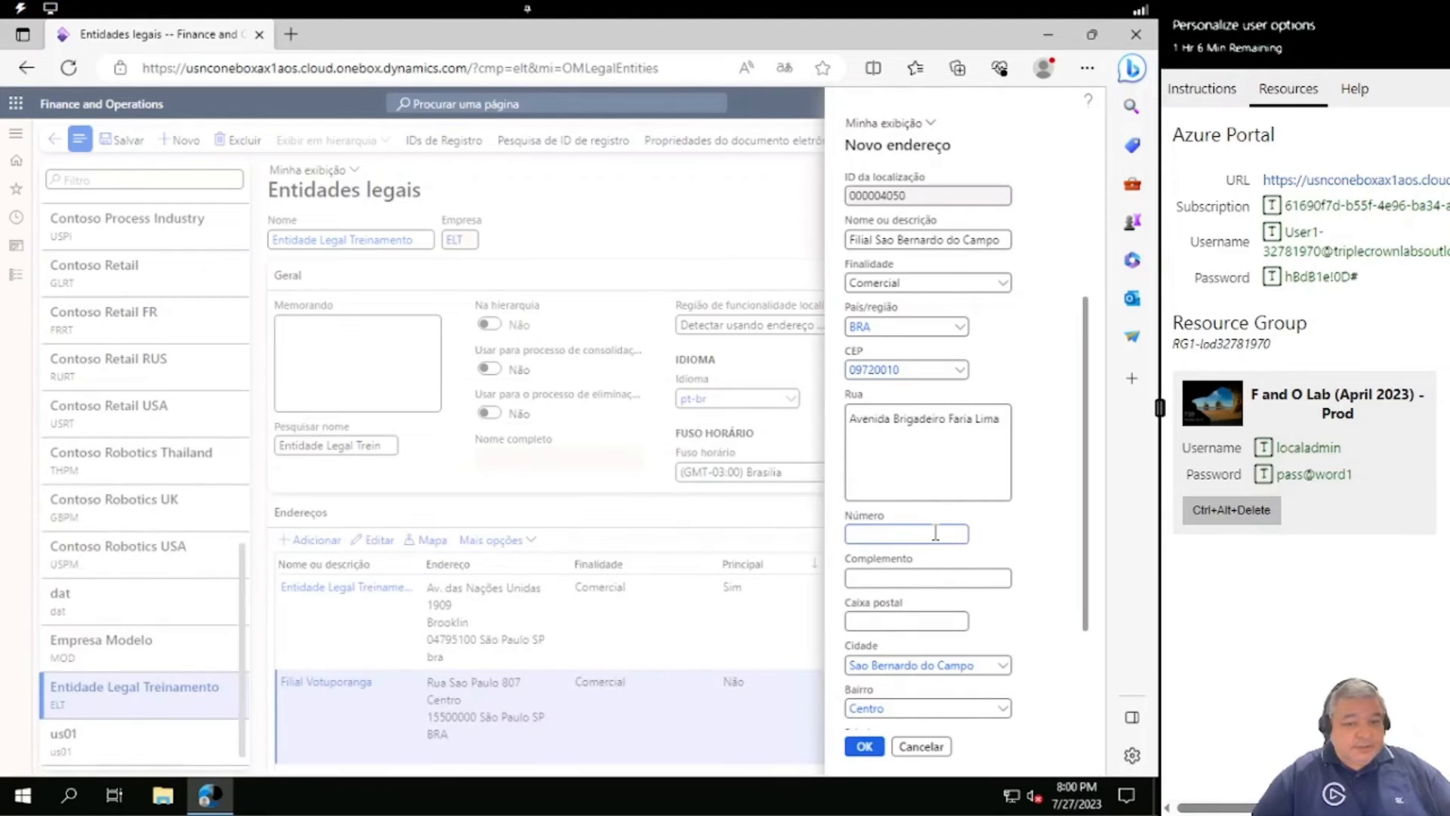
{"action": "type", "text": "849"}
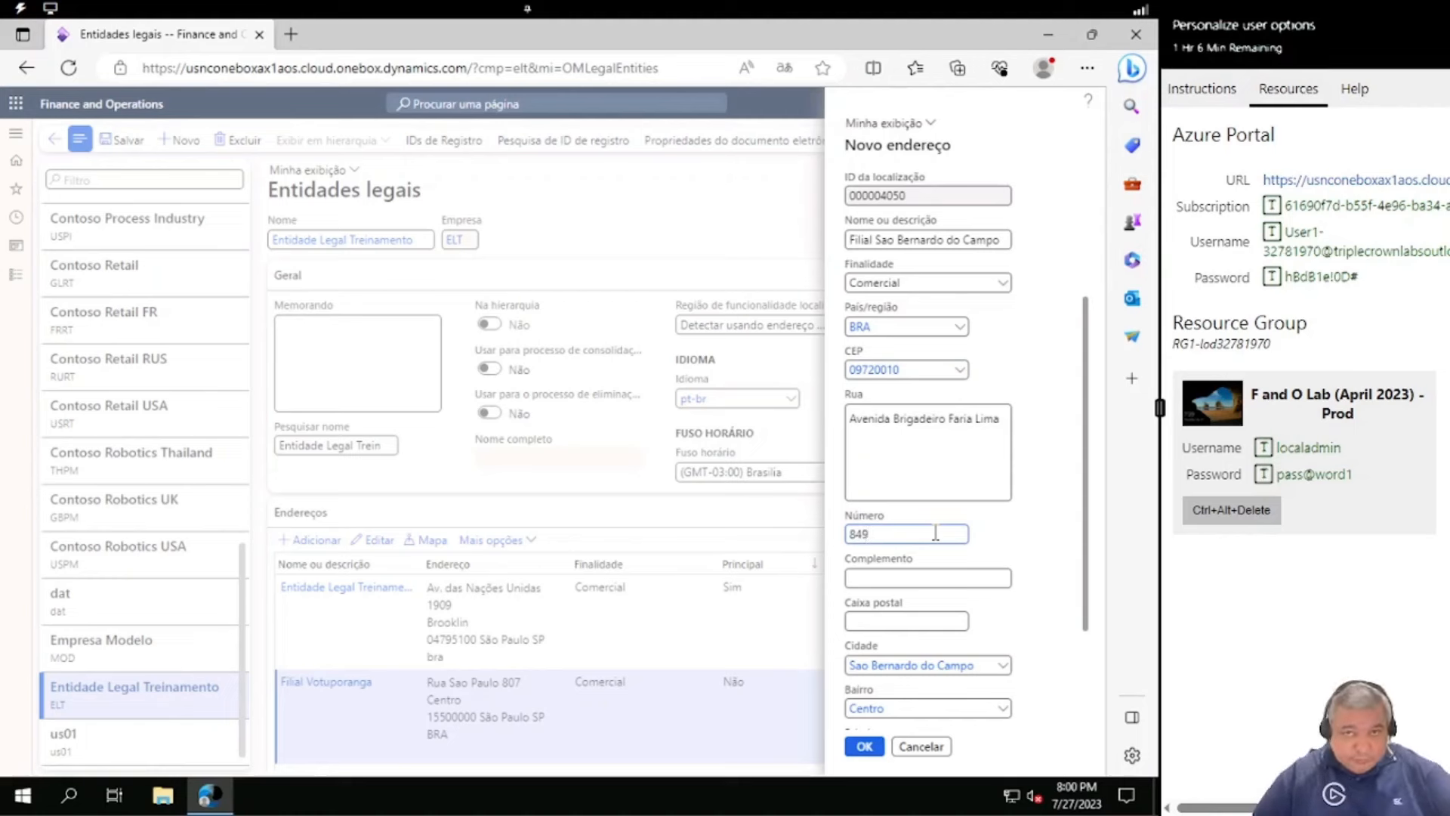
{"action": "left_click", "coordinate": [865, 746]}
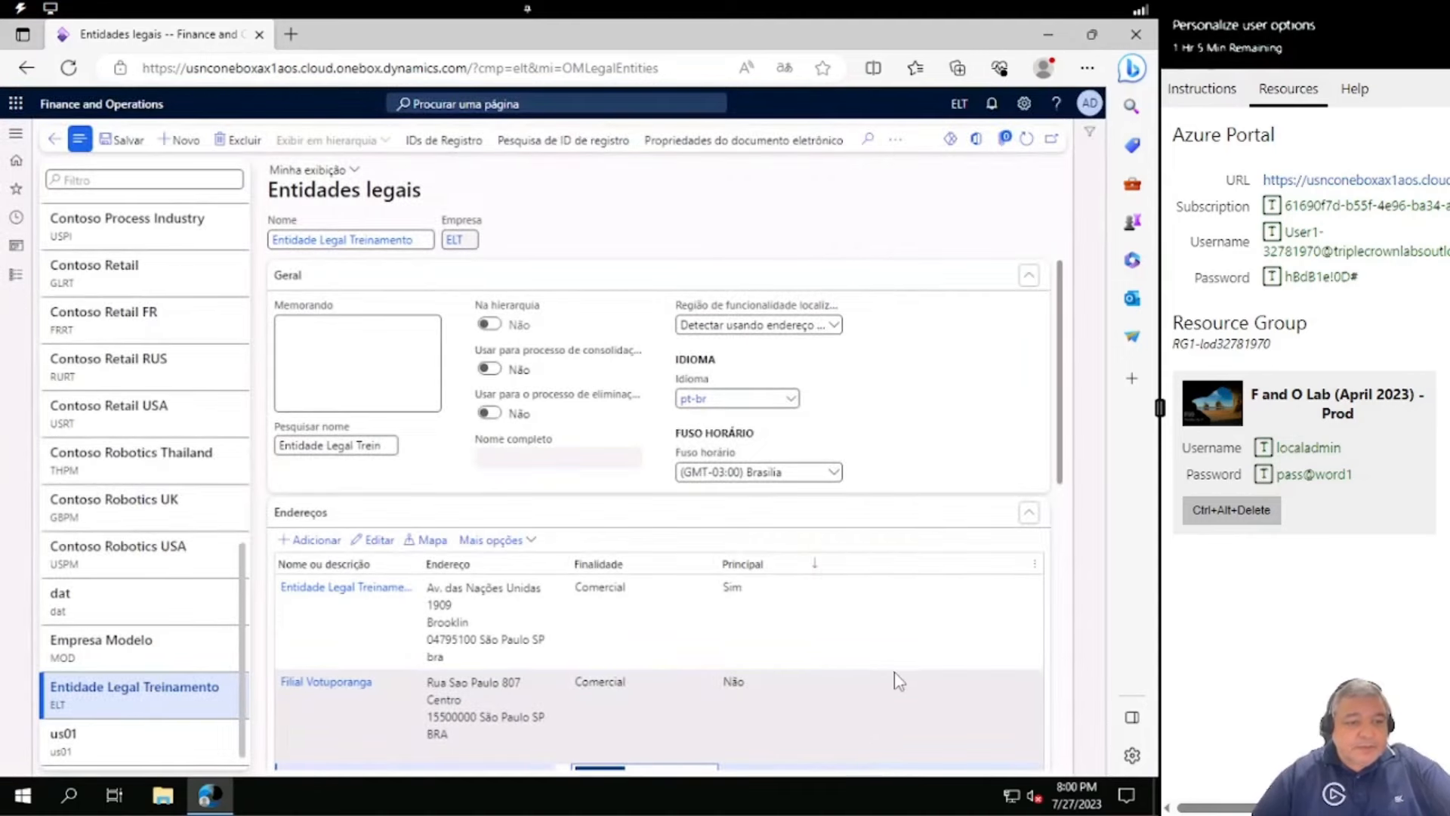
Collapse the entity's Geral and Endereços sections and examine the registration number fields under Números de inscrição
{"action": "left_click", "coordinate": [1029, 275]}
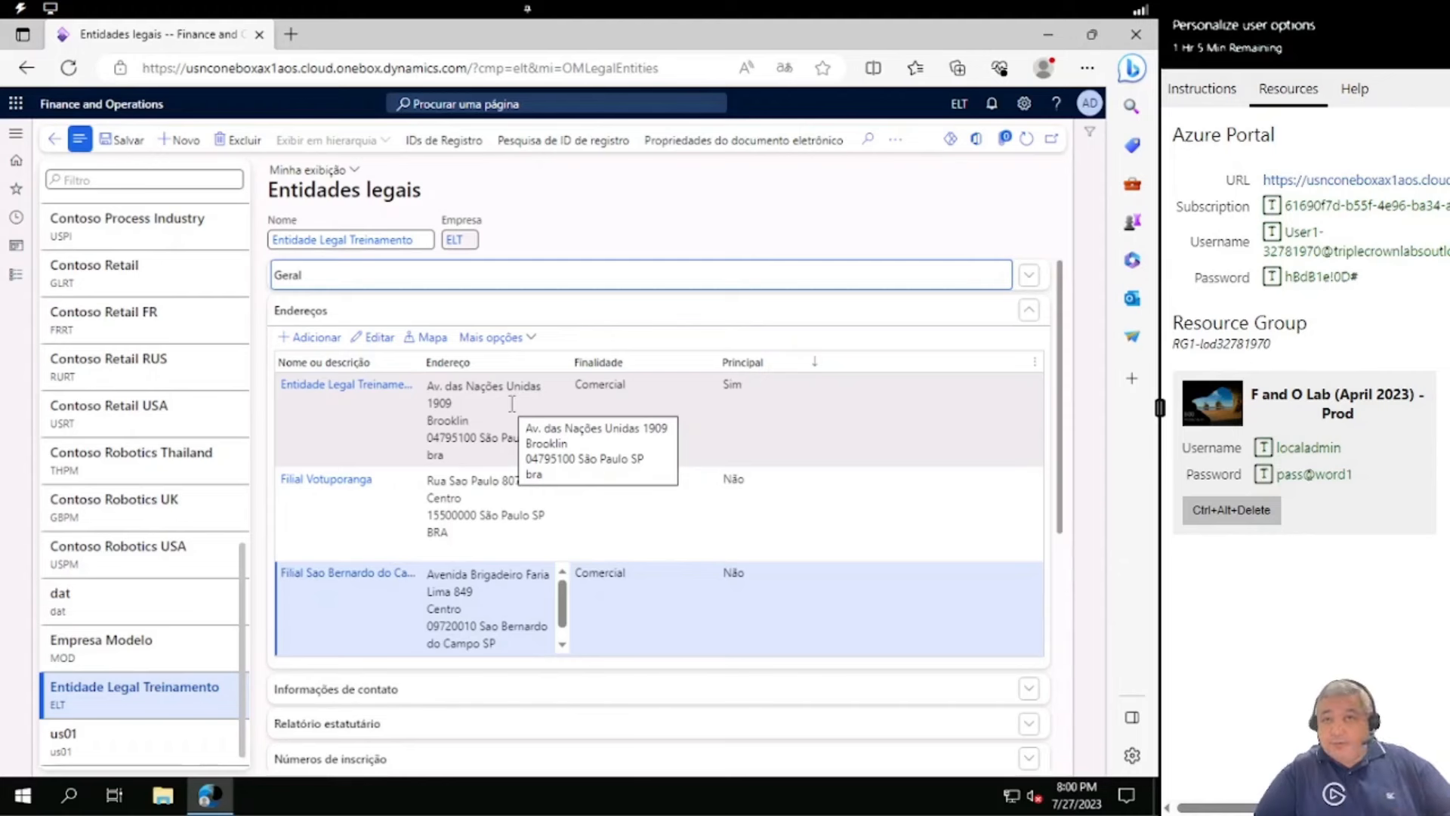
{"action": "left_click", "coordinate": [1035, 319]}
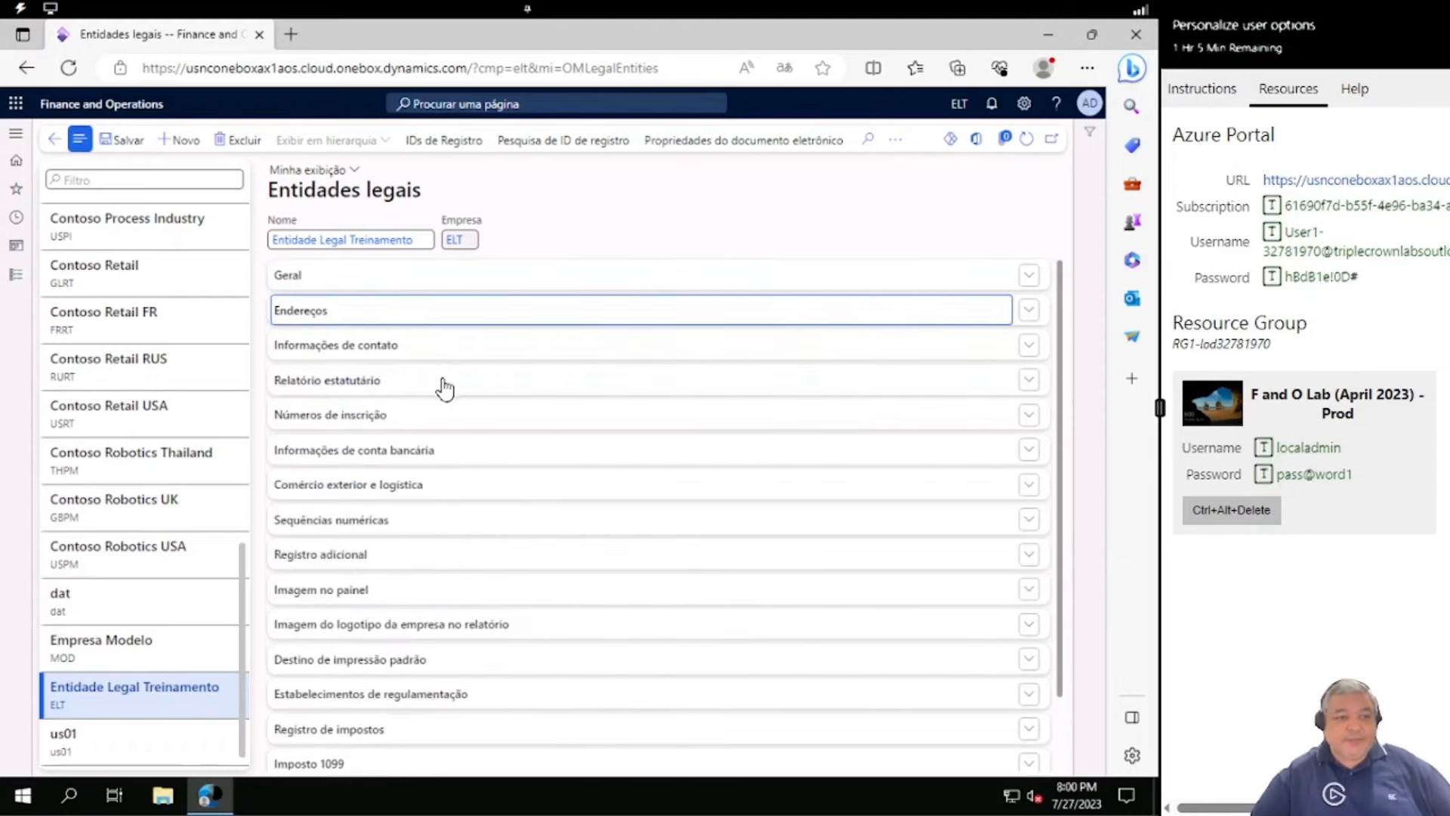
{"action": "left_click", "coordinate": [353, 421]}
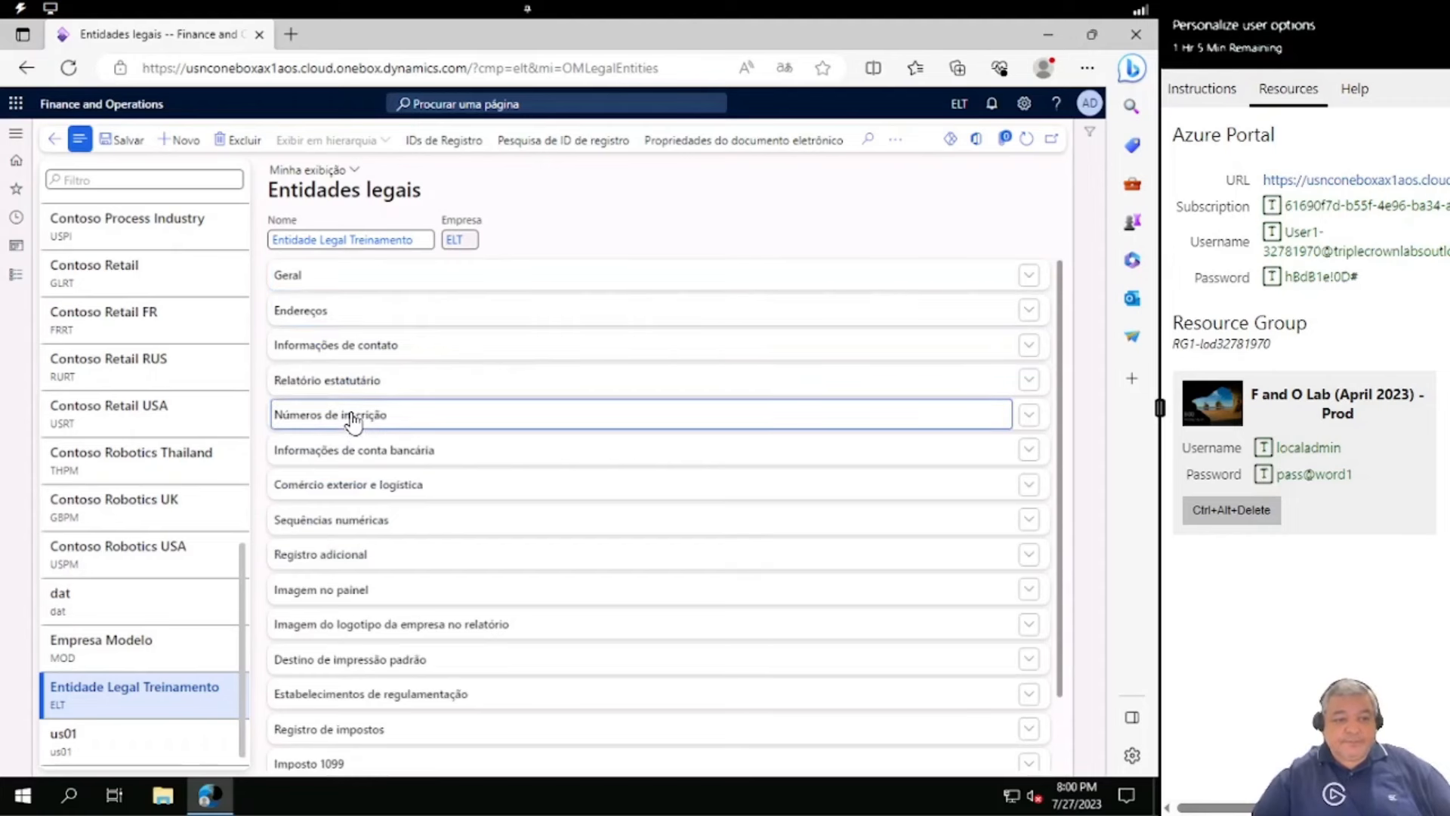
{"action": "left_click", "coordinate": [1027, 419]}
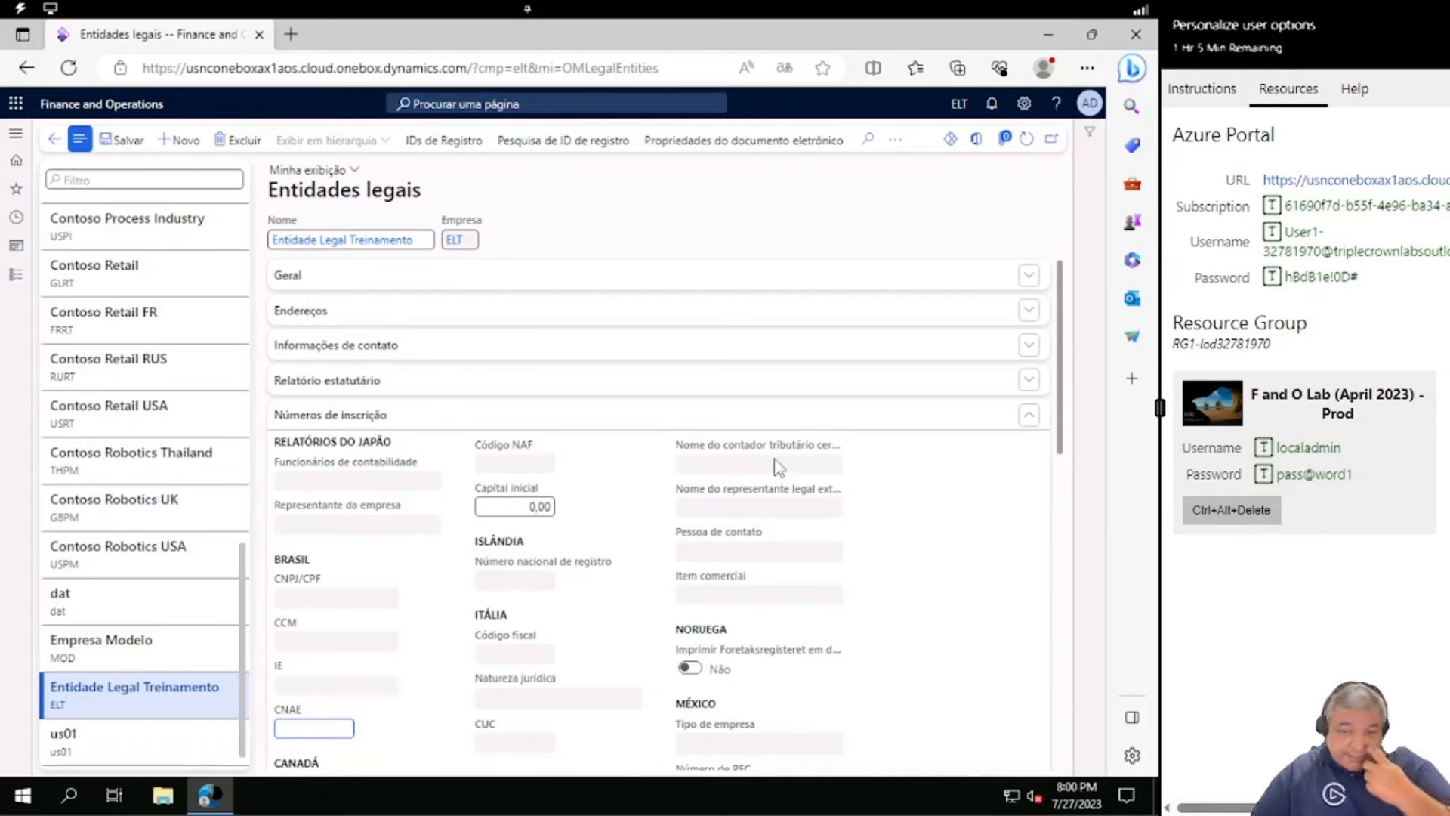
{"action": "left_click", "coordinate": [1029, 422]}
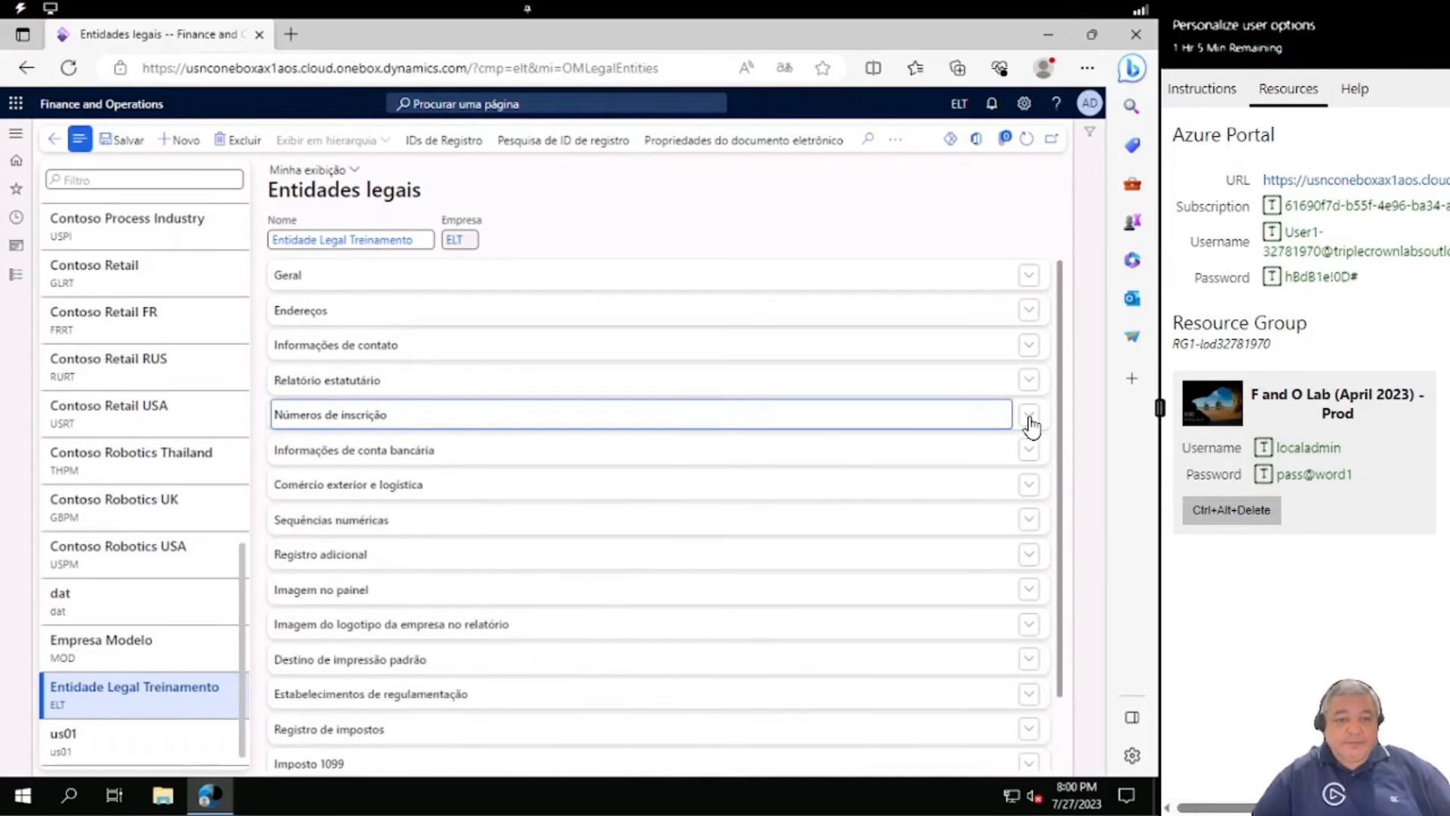
Duplicate the Entidades legais page in the browser and open Grupos de estabelecimentos fiscais from organization administration in the copy
{"action": "right_click", "coordinate": [170, 43]}
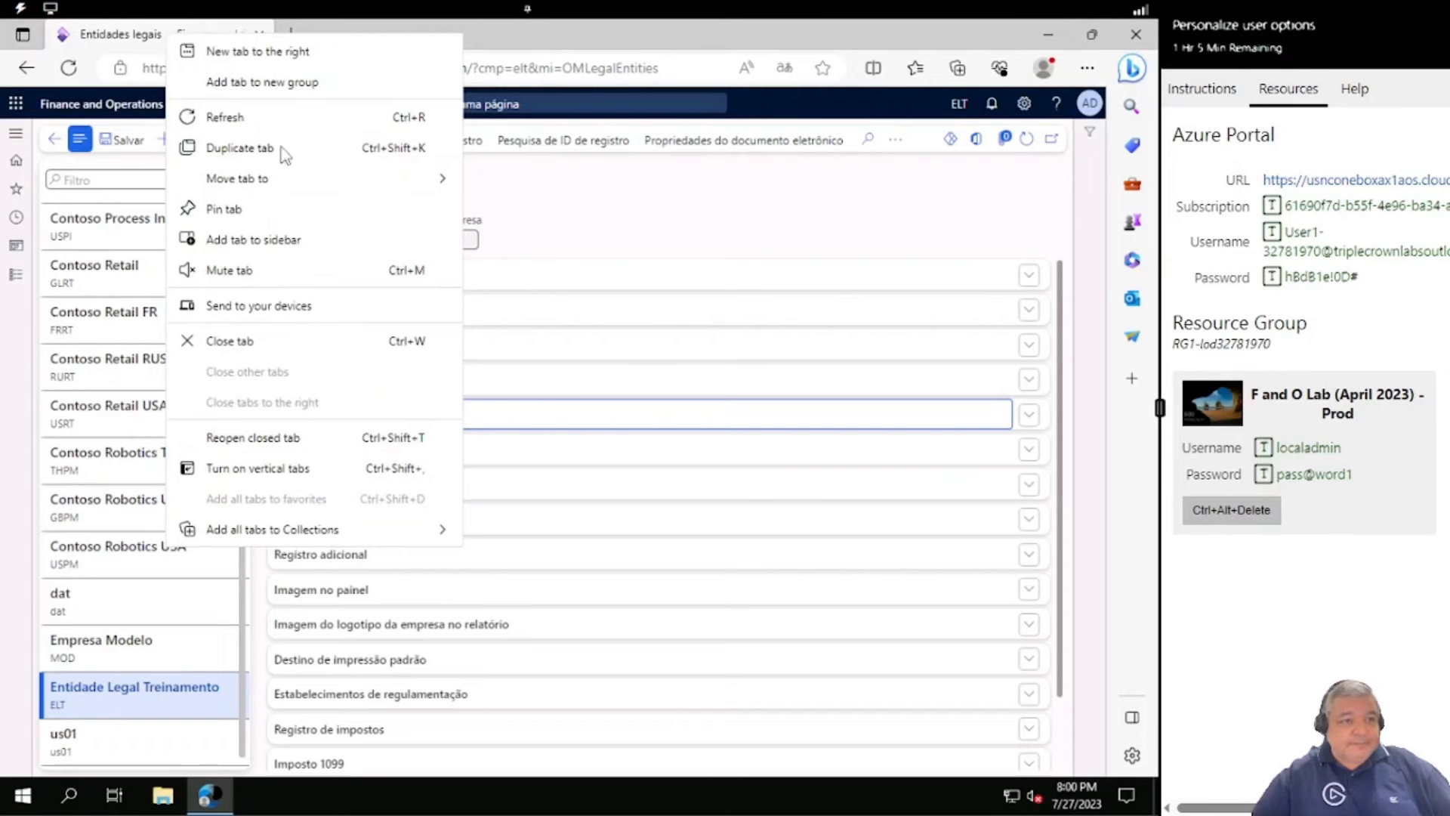
{"action": "left_click", "coordinate": [264, 148]}
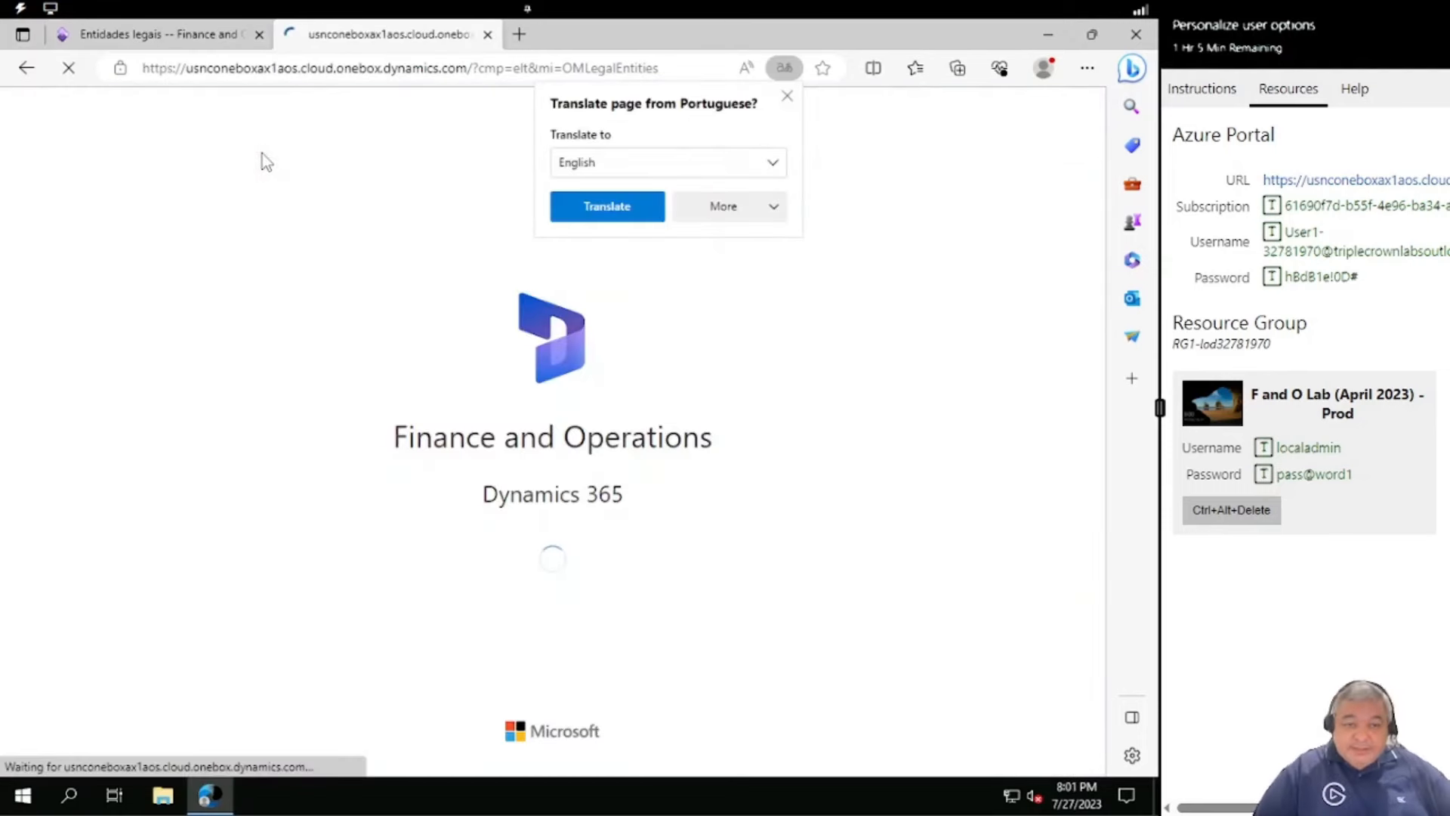
{"action": "left_click", "coordinate": [787, 96]}
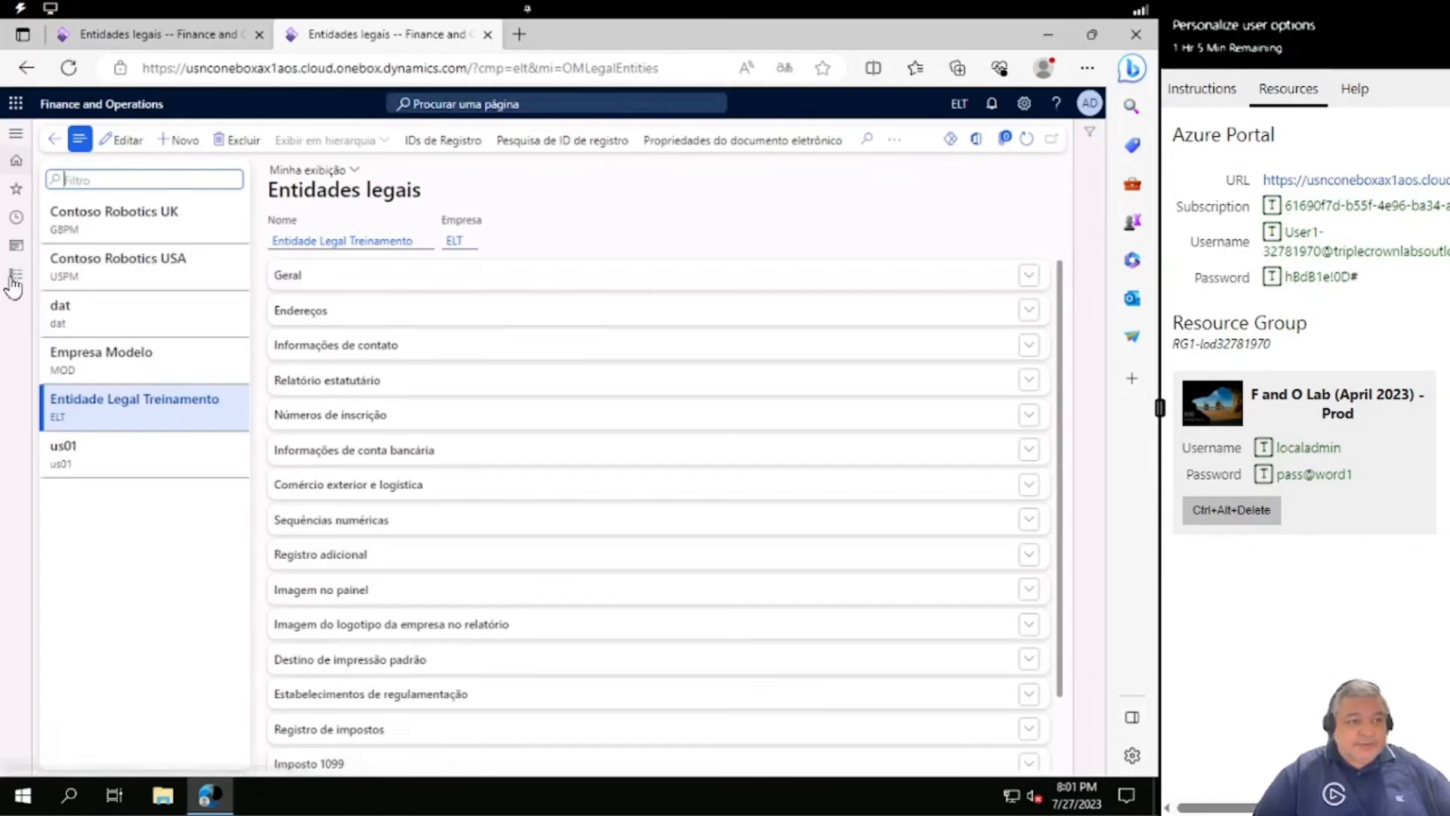
{"action": "left_click", "coordinate": [13, 286]}
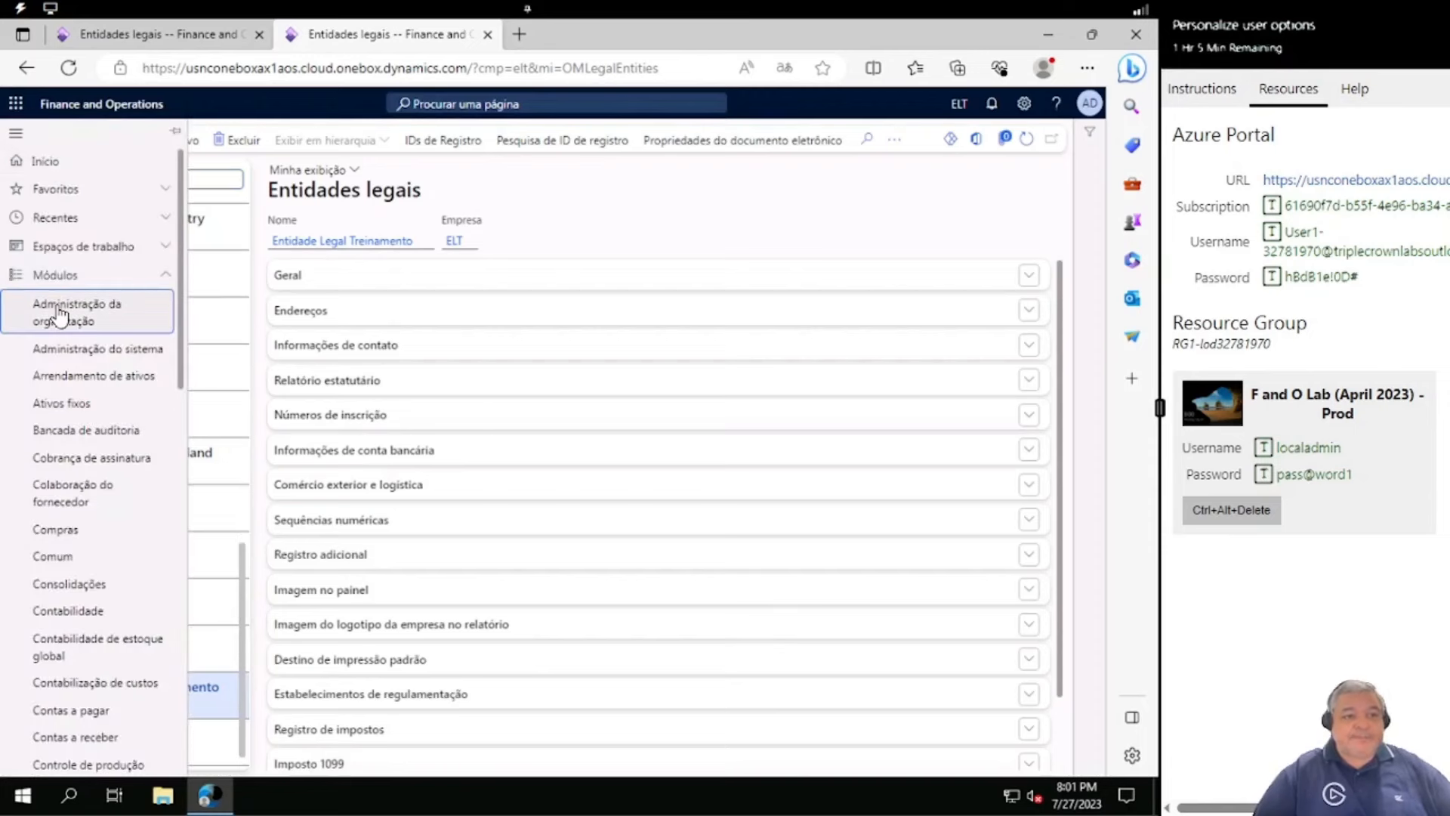
{"action": "left_click", "coordinate": [60, 313]}
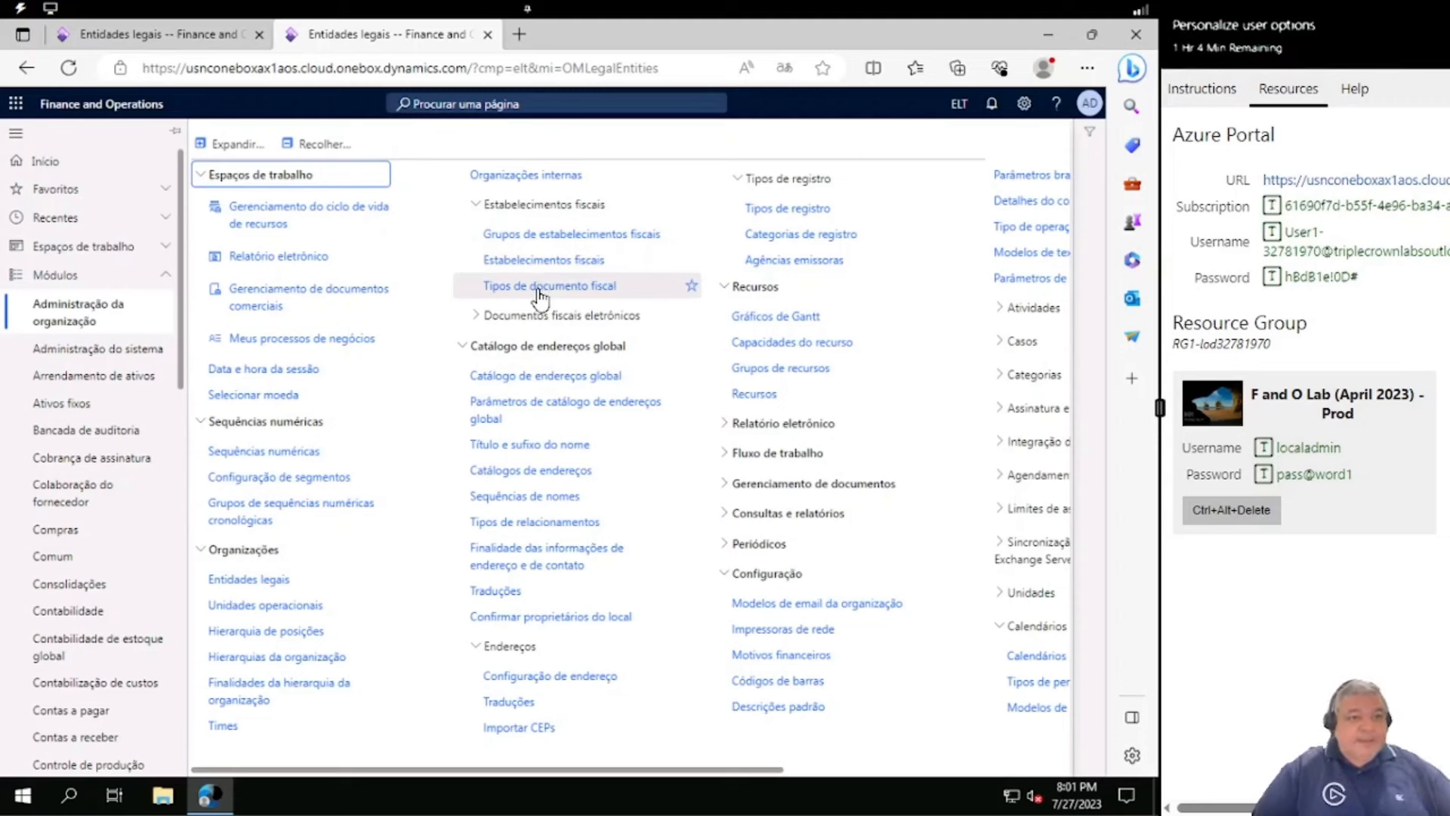
{"action": "left_click", "coordinate": [547, 240]}
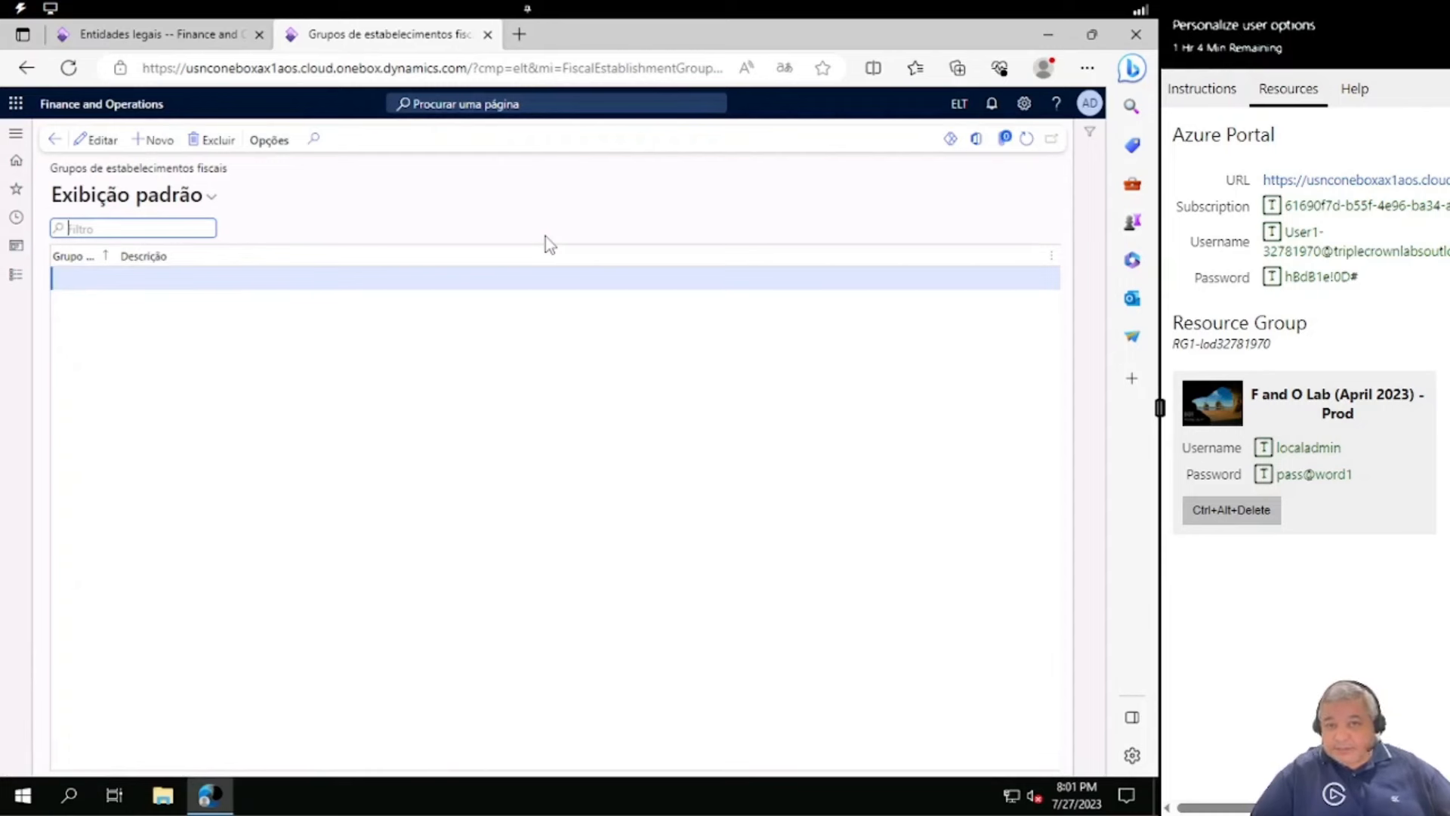
Create and save a fiscal establishment group SP with the description "Sao Paulo"
{"action": "left_click", "coordinate": [152, 145]}
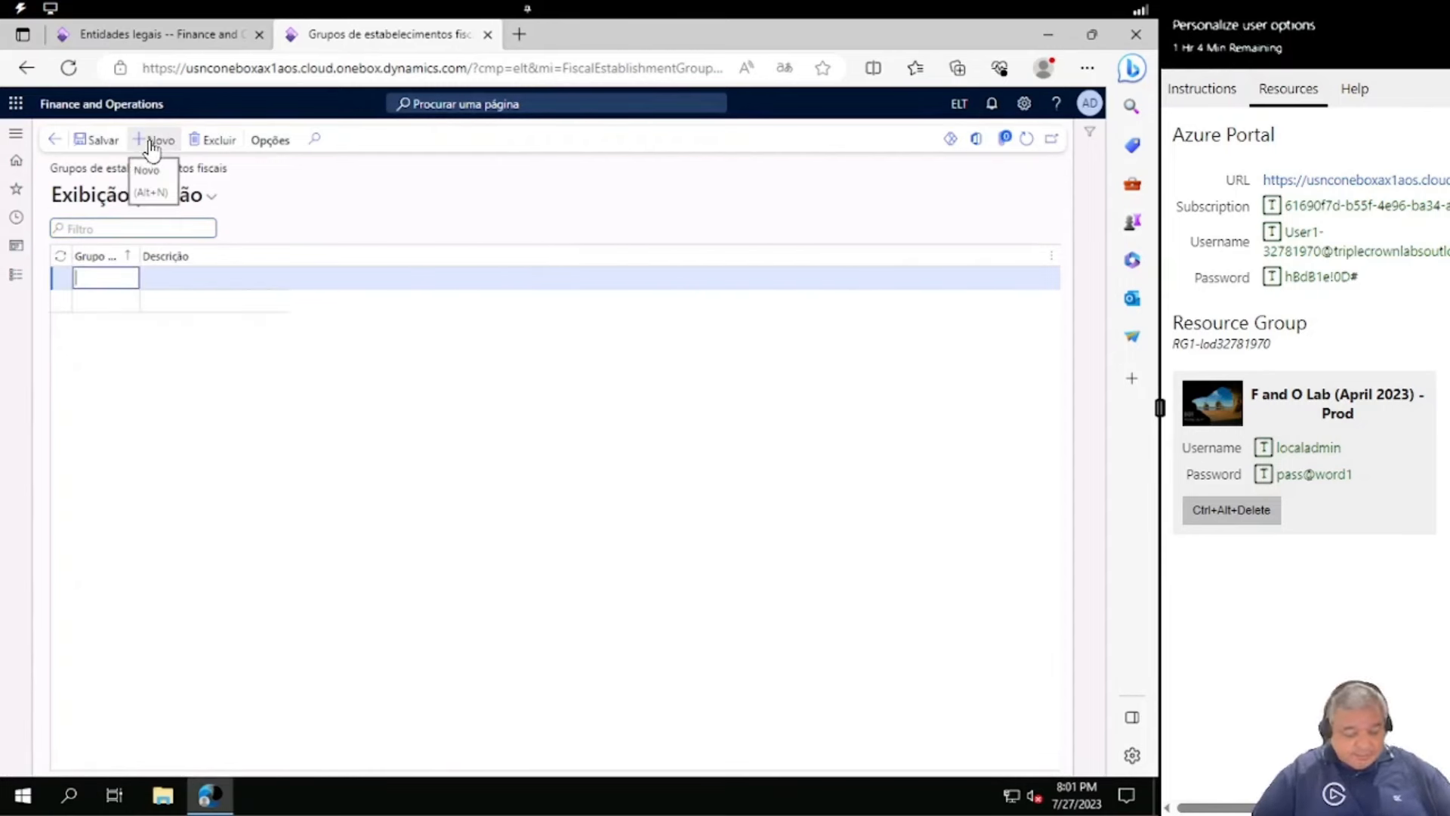
{"action": "type", "text": "SP"}
{"action": "key", "text": "Tab"}
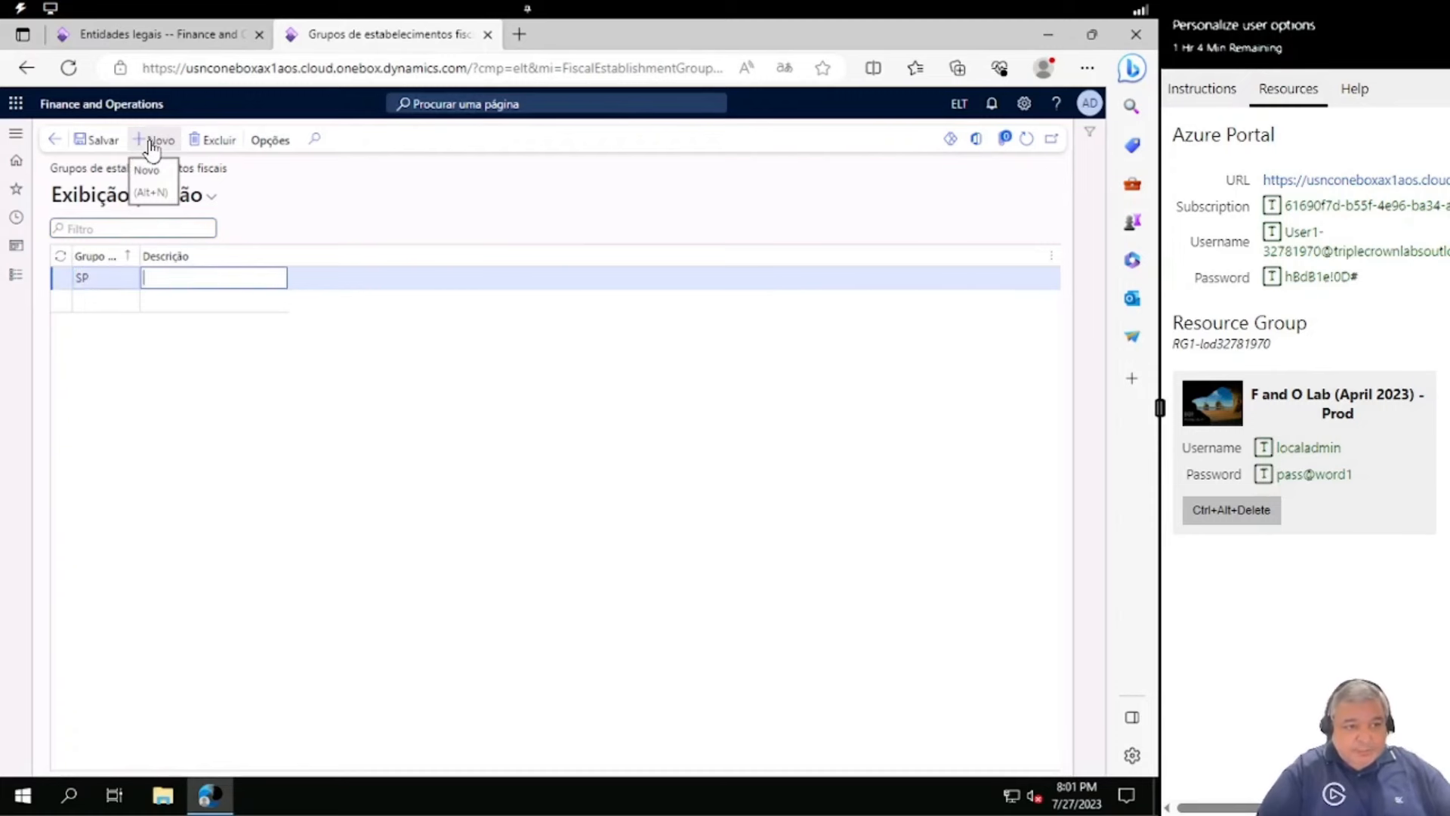
{"action": "type", "text": "Sao Paulo"}
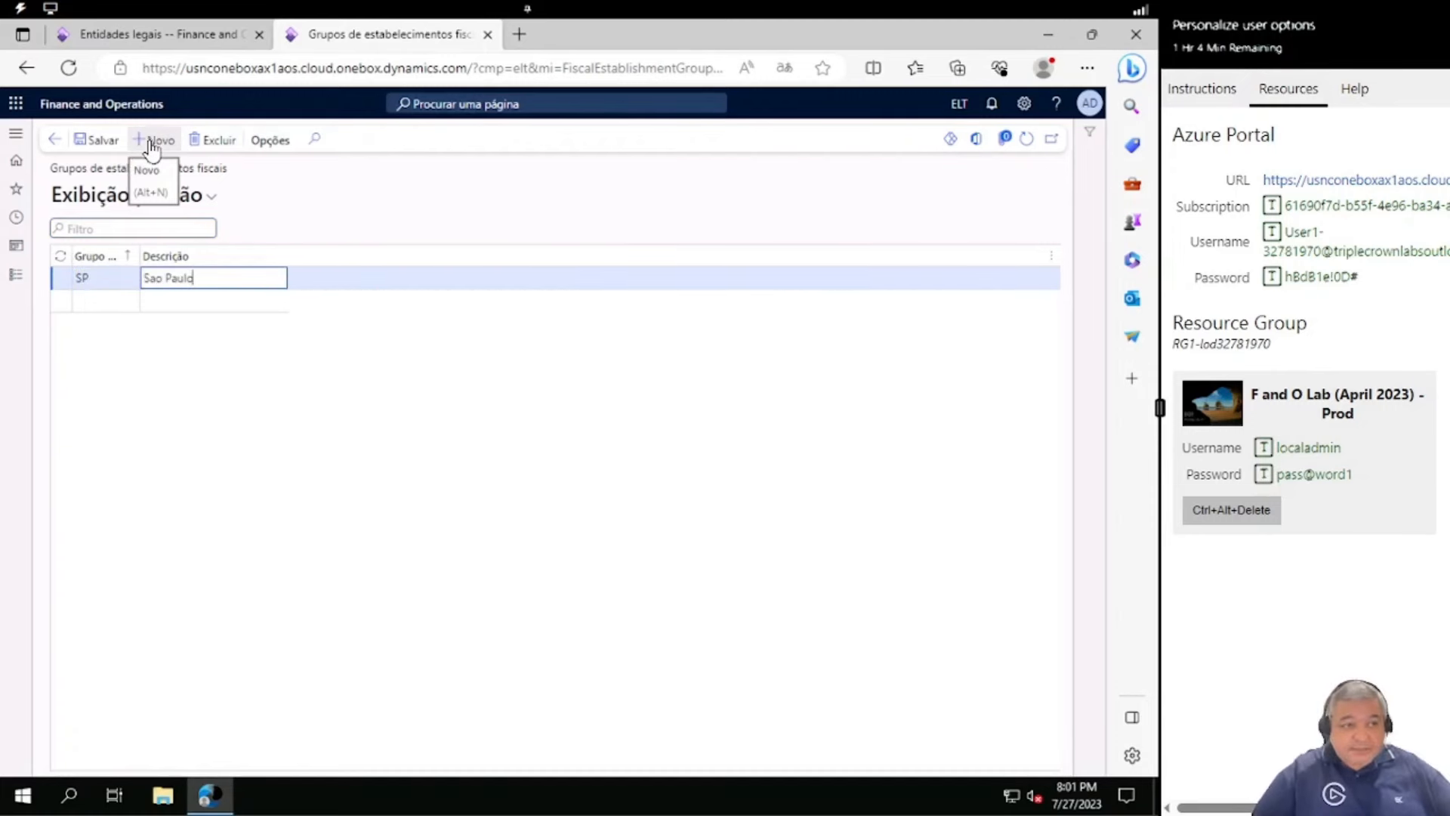
{"action": "left_click", "coordinate": [98, 140]}
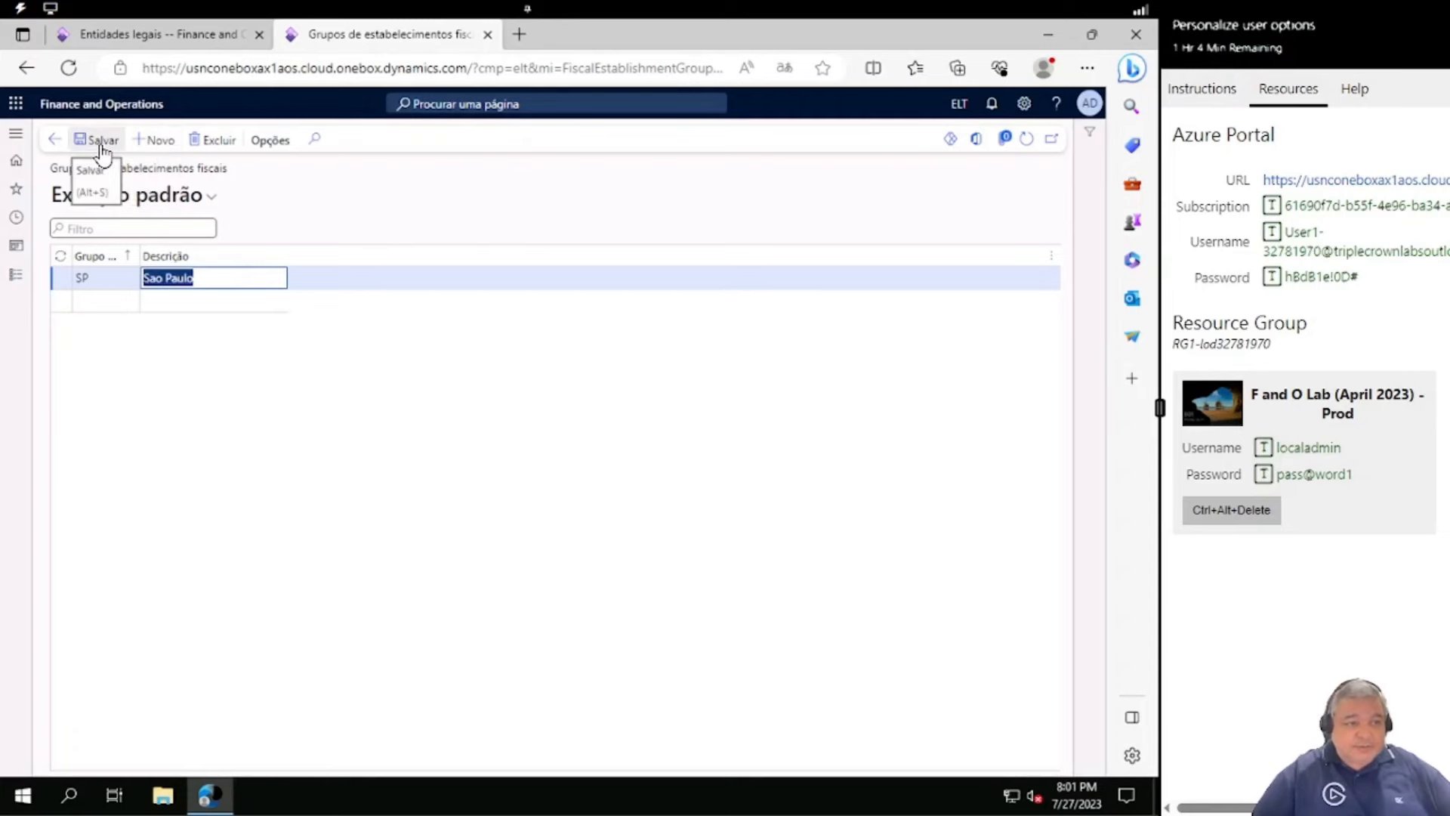
Open Estabelecimentos fiscais from organization administration and create a fiscal establishment with the ID Matriz in establishment group SP
{"action": "left_click", "coordinate": [16, 275]}
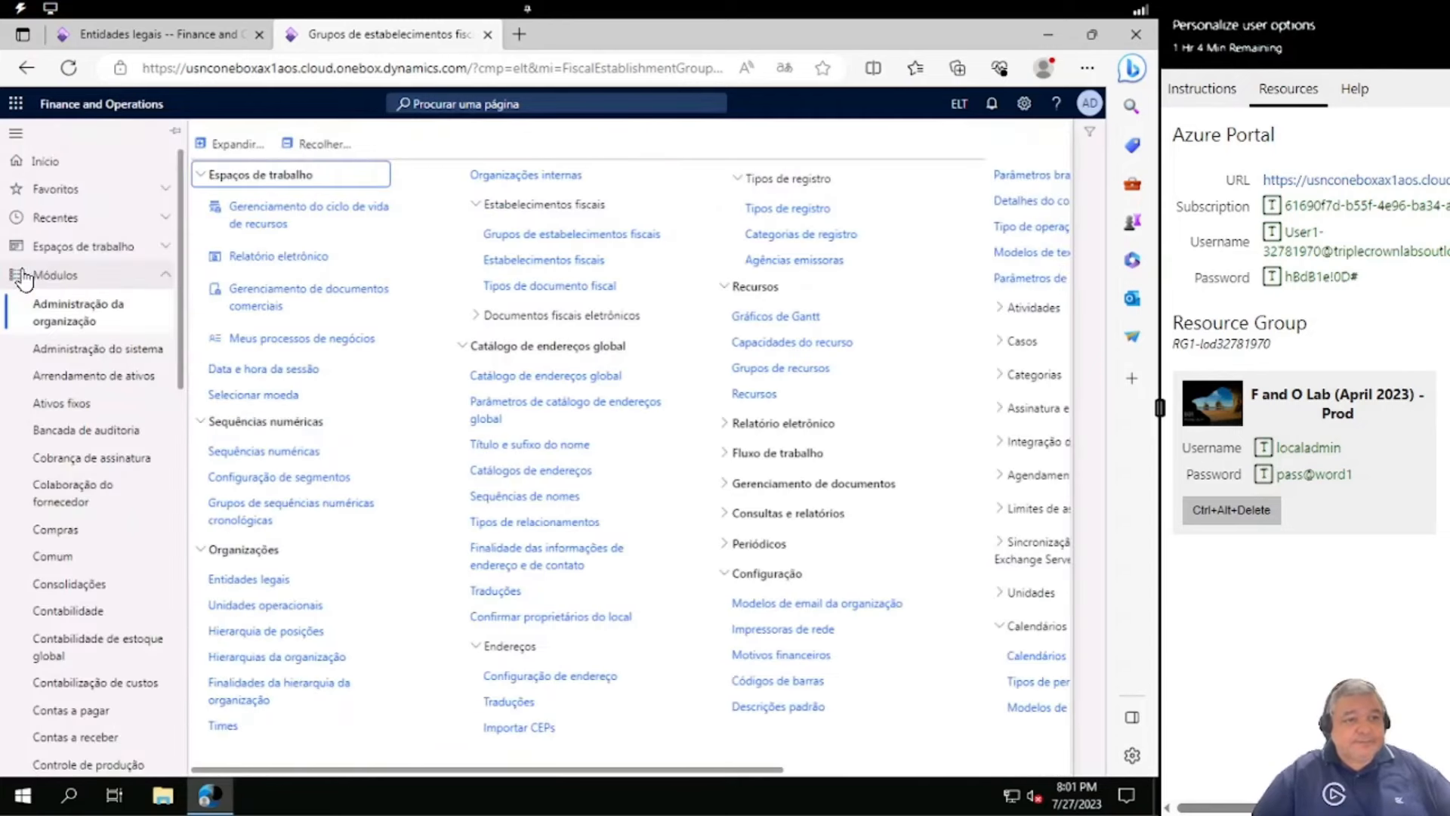
{"action": "left_click", "coordinate": [561, 260]}
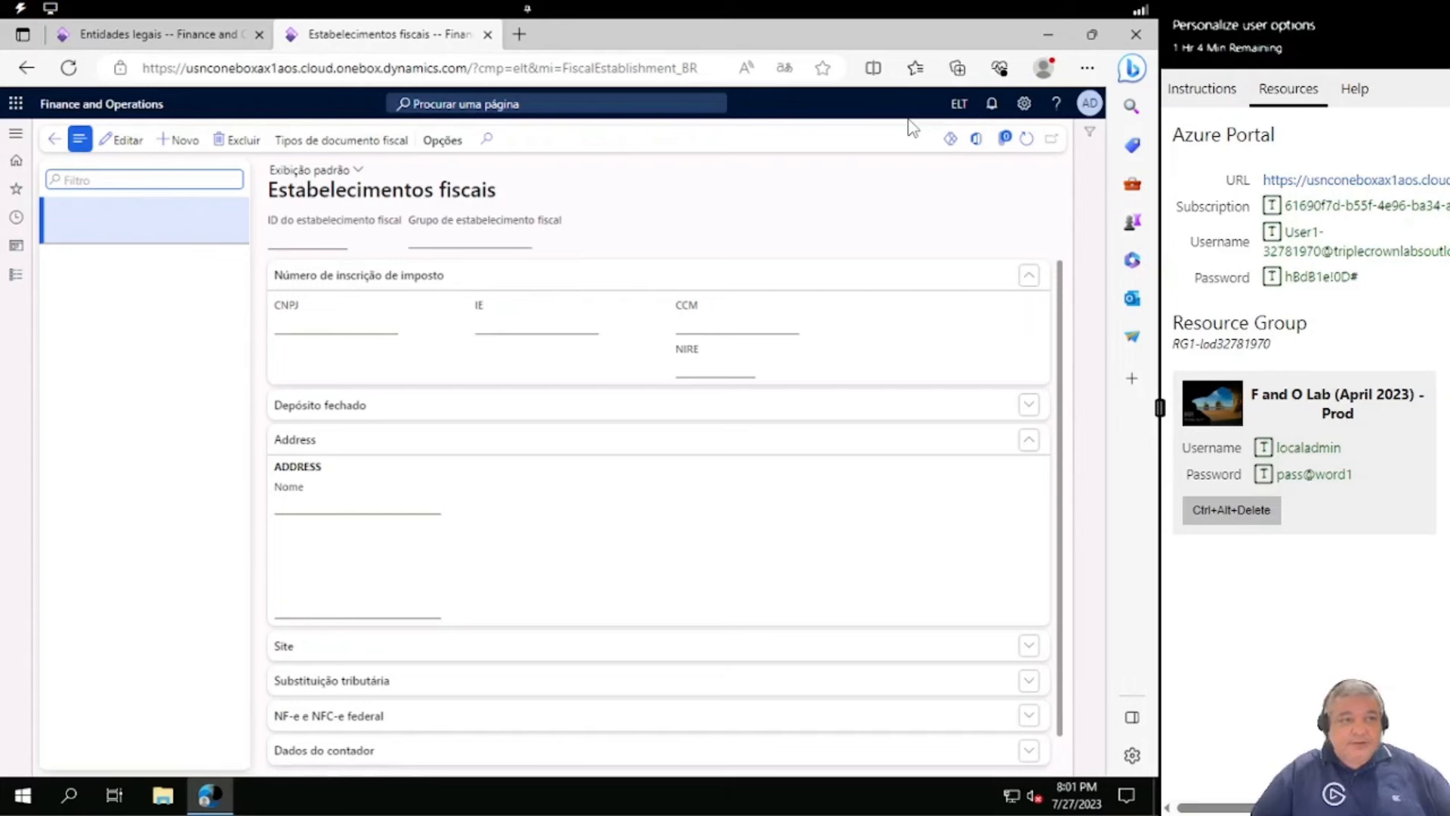
{"action": "left_click", "coordinate": [185, 142]}
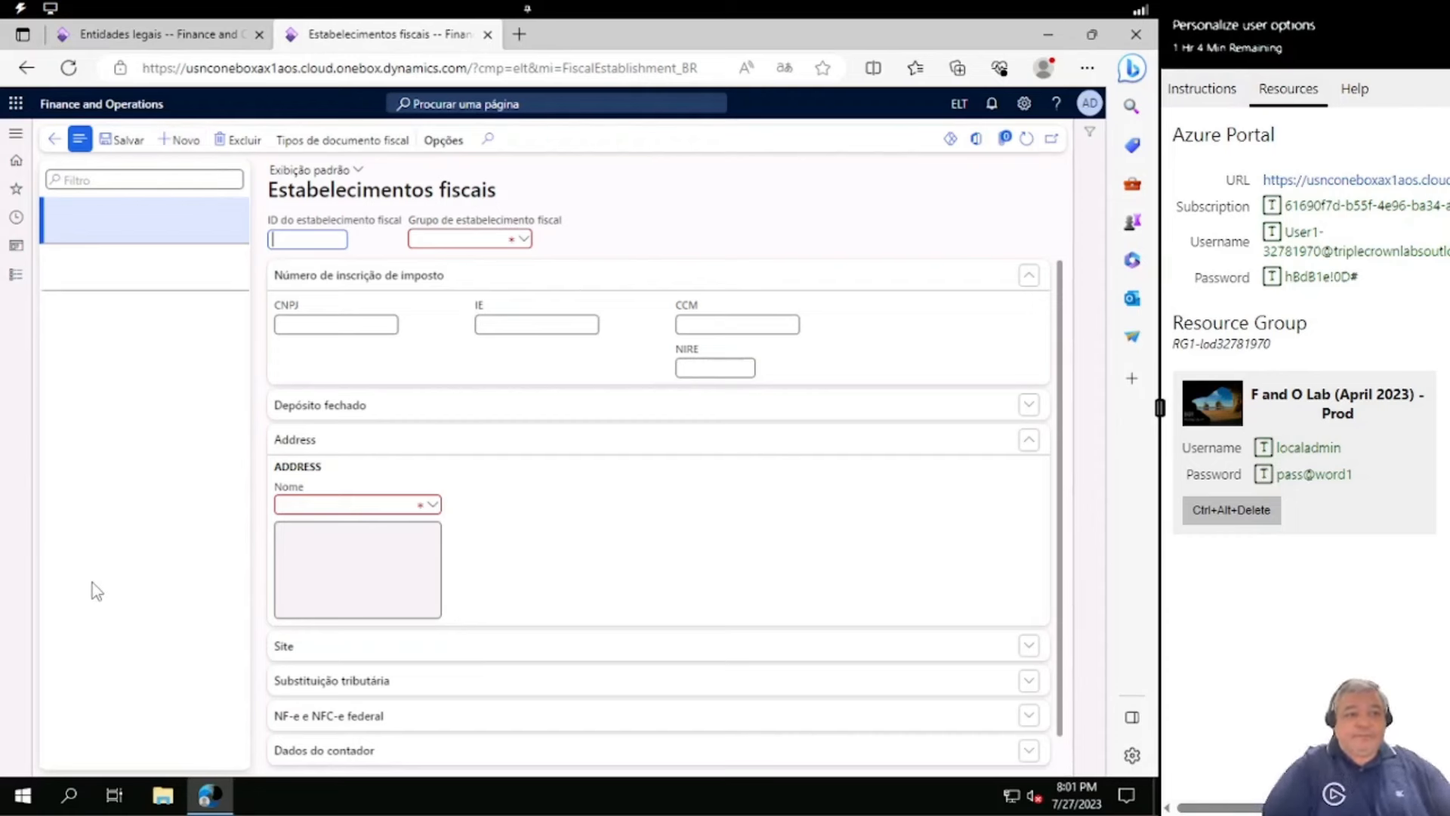
{"action": "type", "text": "Matriz"}
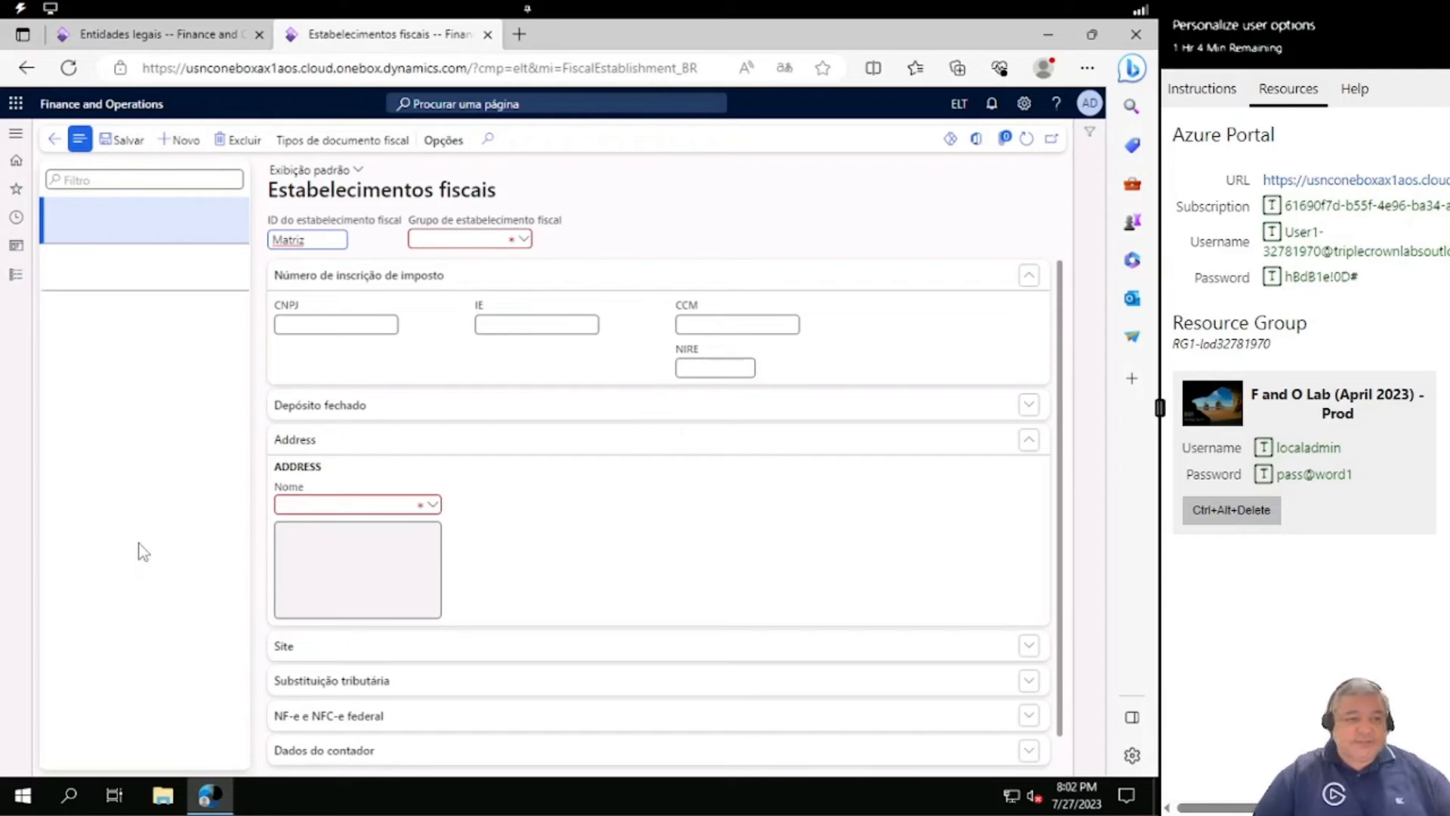
{"action": "left_click", "coordinate": [523, 240]}
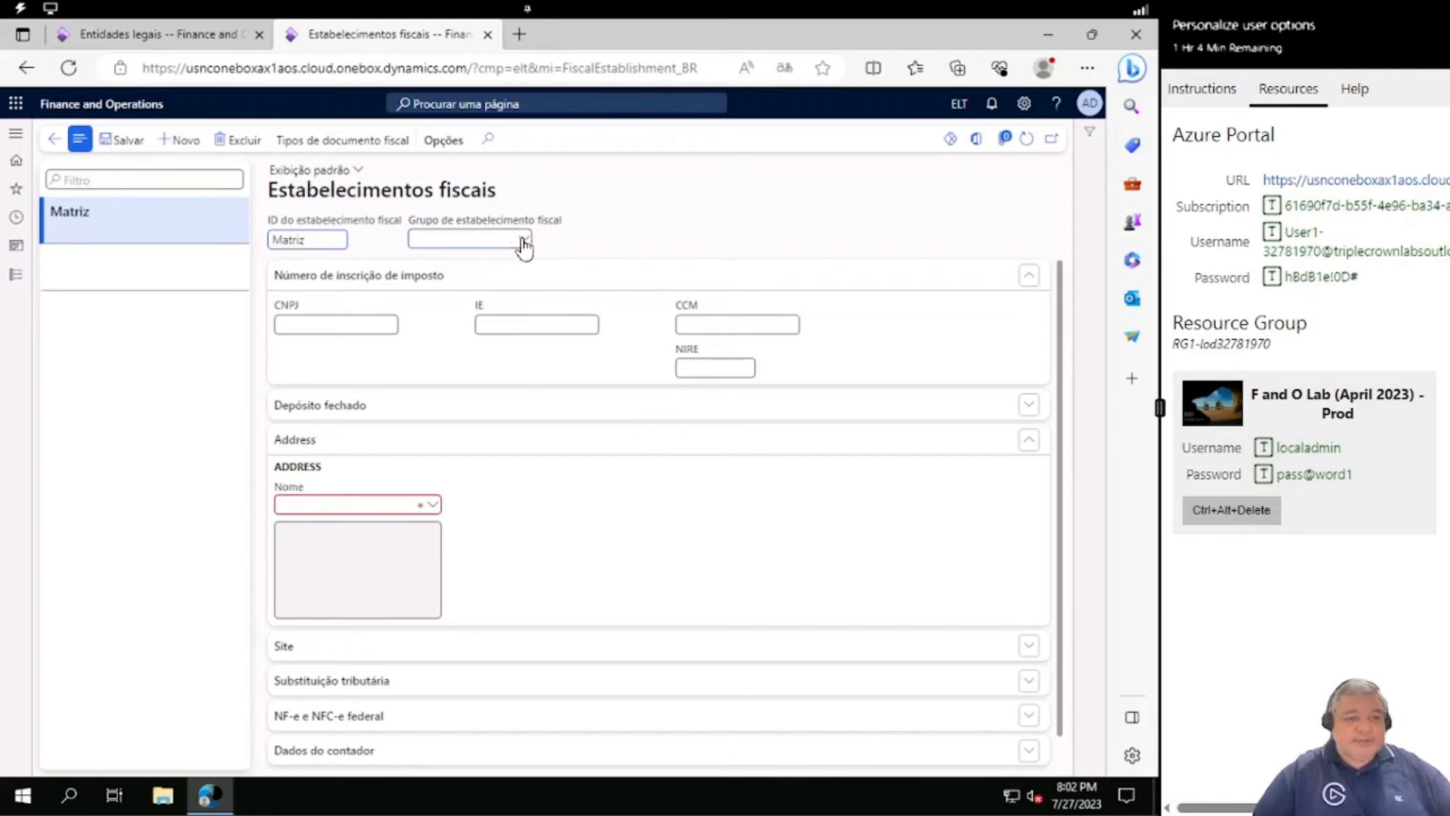
{"action": "left_click", "coordinate": [524, 242]}
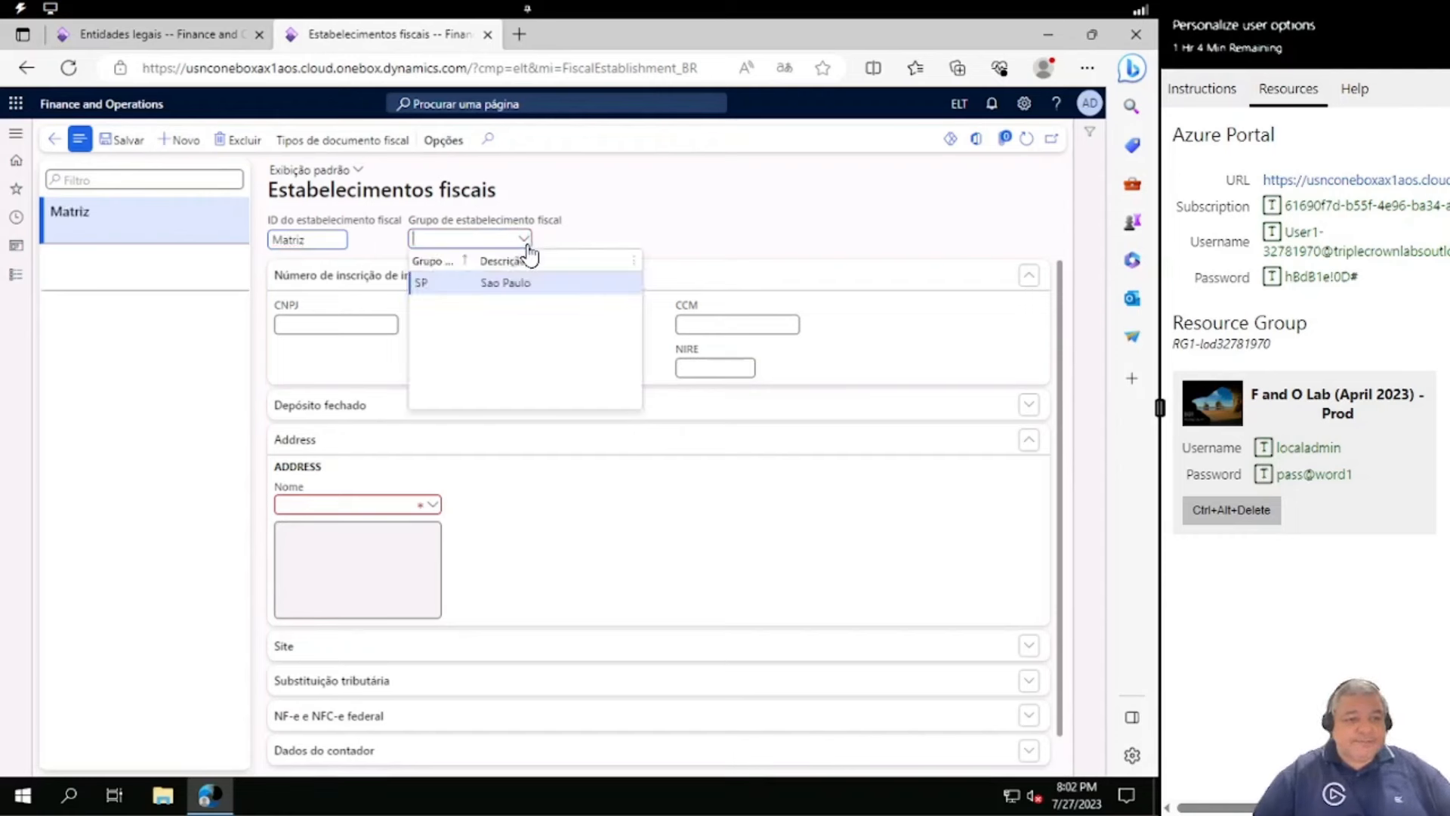
{"action": "left_click", "coordinate": [442, 286]}
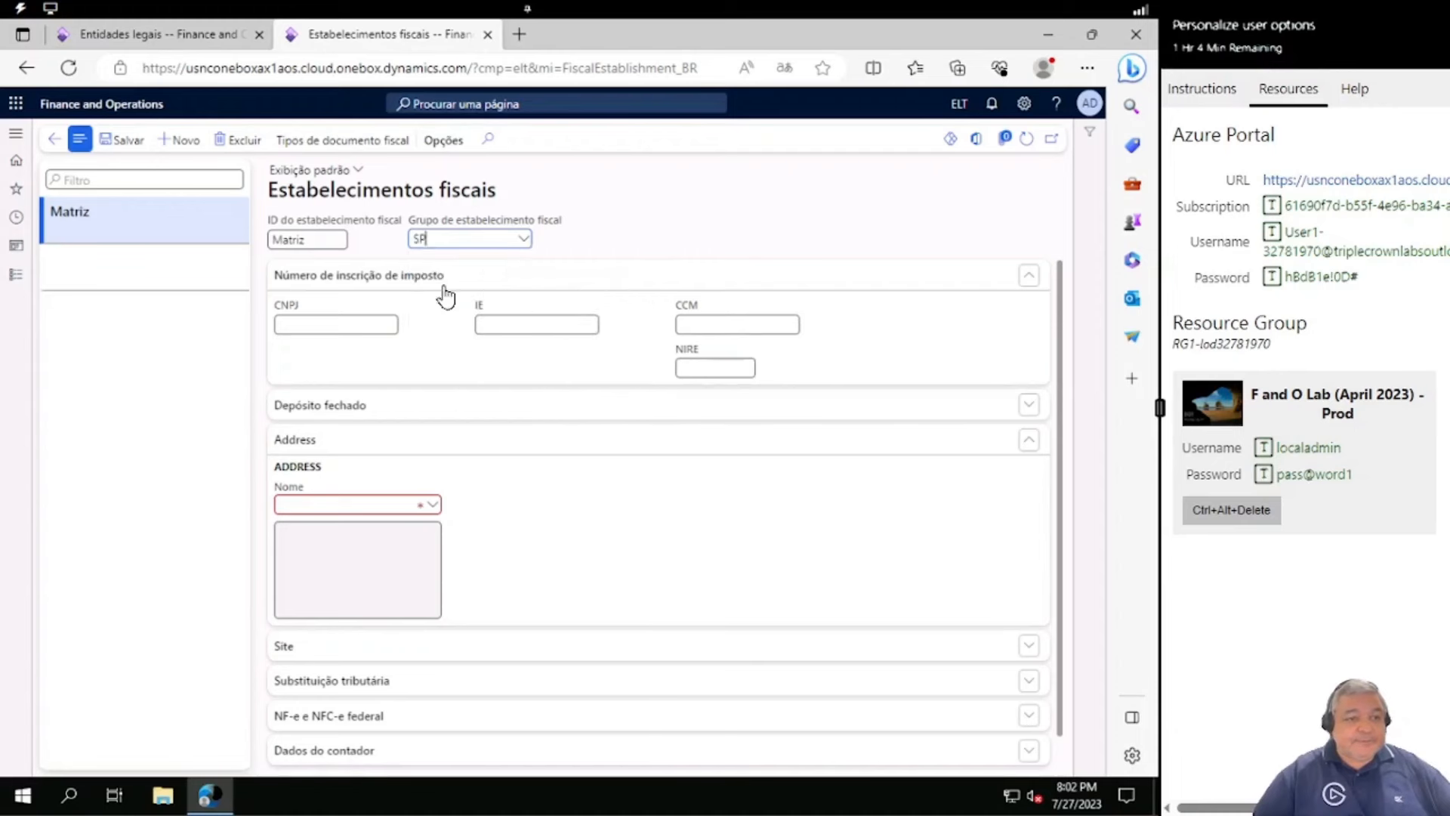
Enter the head office's CNPJ for the Matriz establishment and set its IE to ISENTO
{"action": "left_click", "coordinate": [344, 323]}
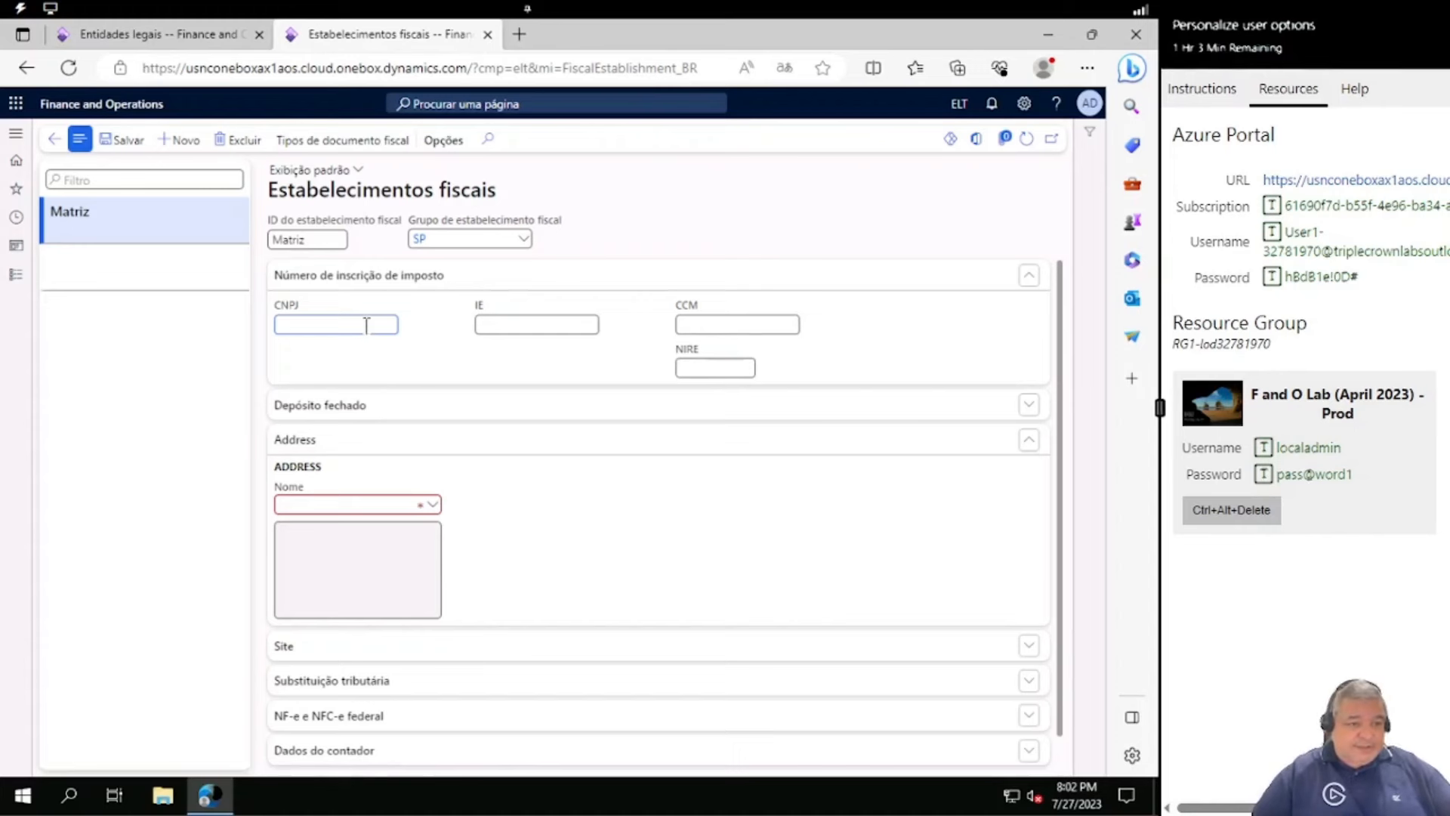
{"action": "key", "text": "ctrl+v"}
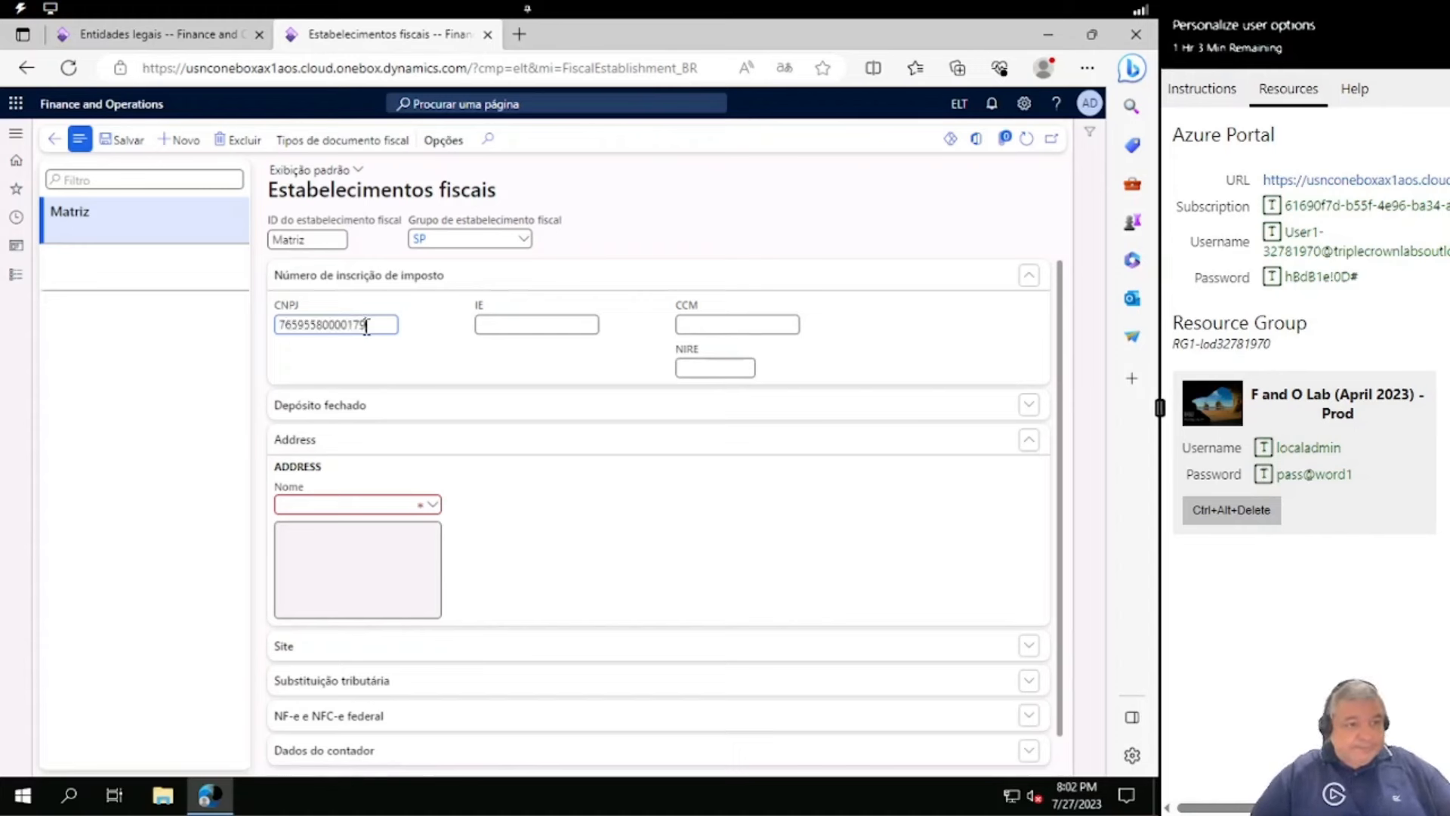
{"action": "left_click", "coordinate": [510, 323]}
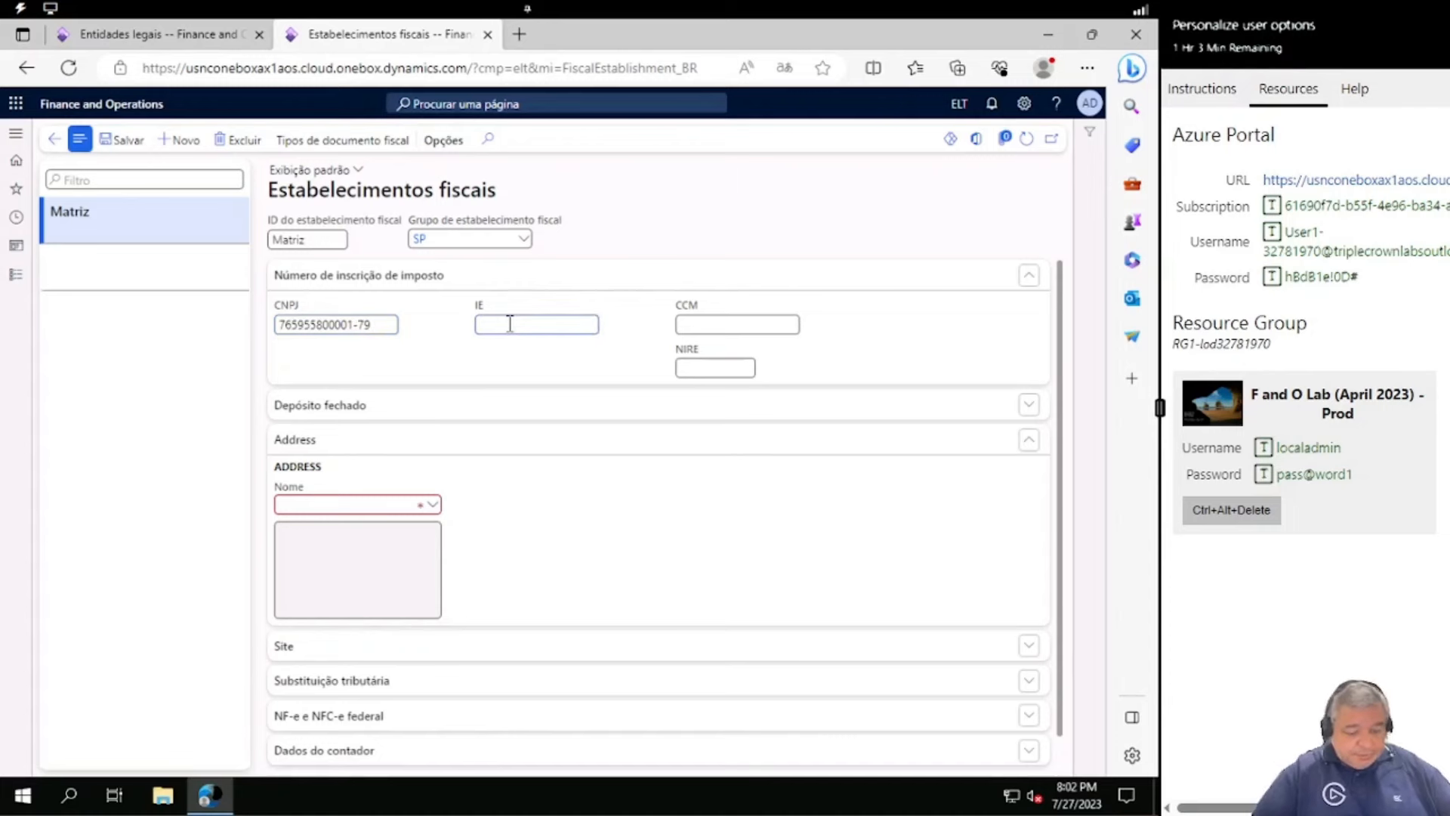
{"action": "type", "text": "ISENTO"}
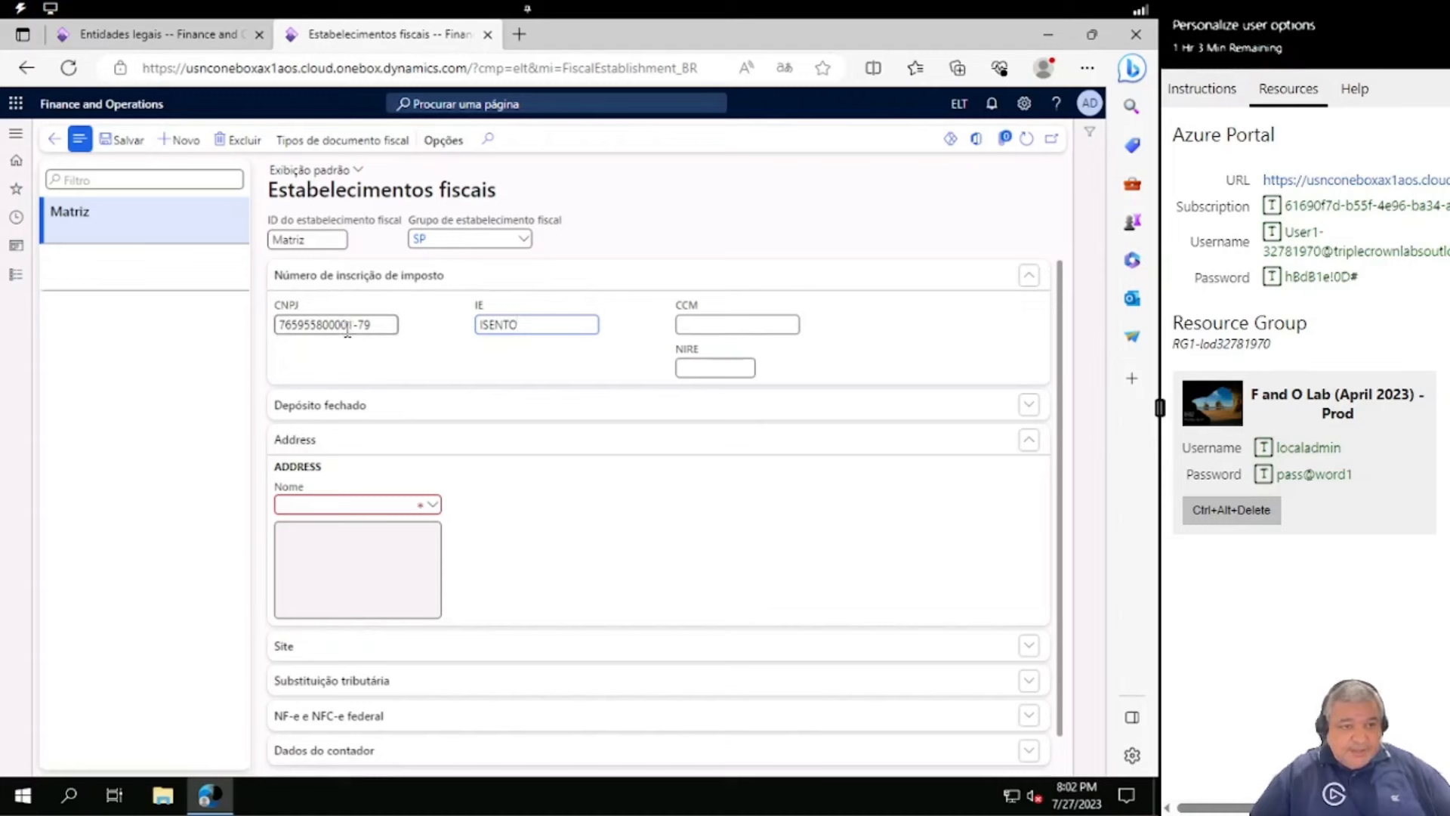
Try filtering the Matriz establishment's address names by "elt" and "eM", and clear the filter to list every address
{"action": "left_click", "coordinate": [389, 505]}
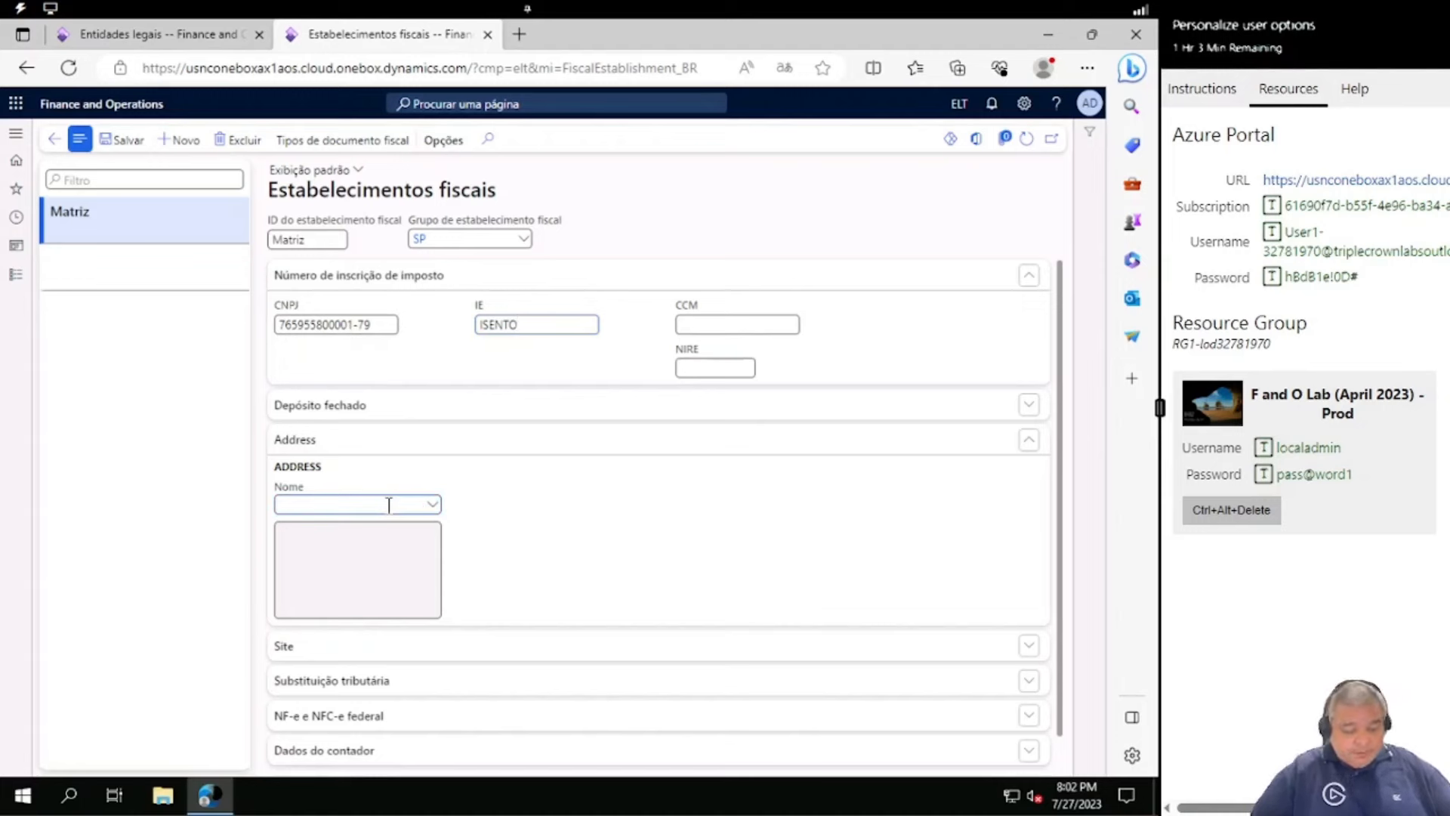
{"action": "type", "text": "elt"}
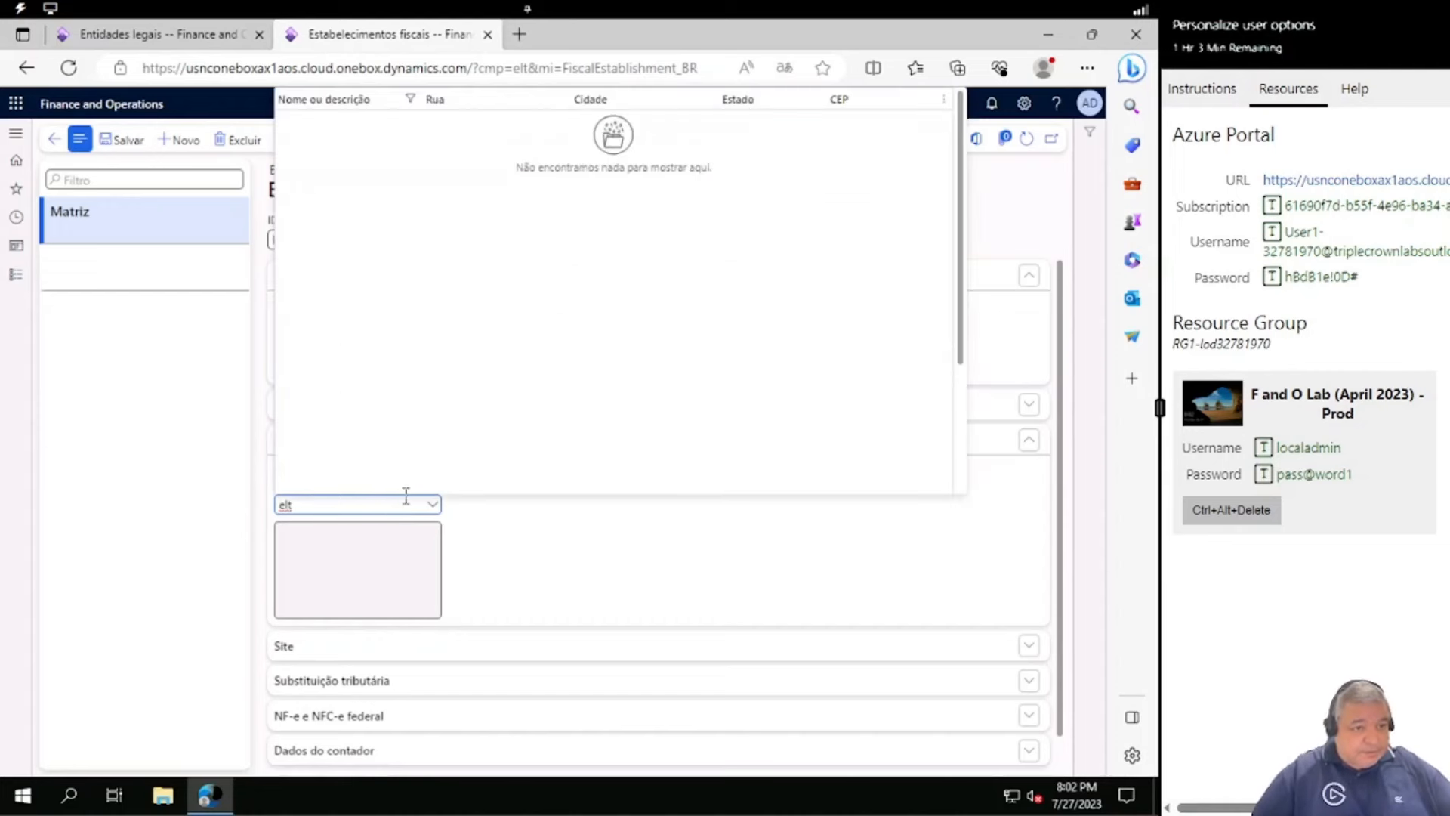
{"action": "double_click", "coordinate": [393, 499]}
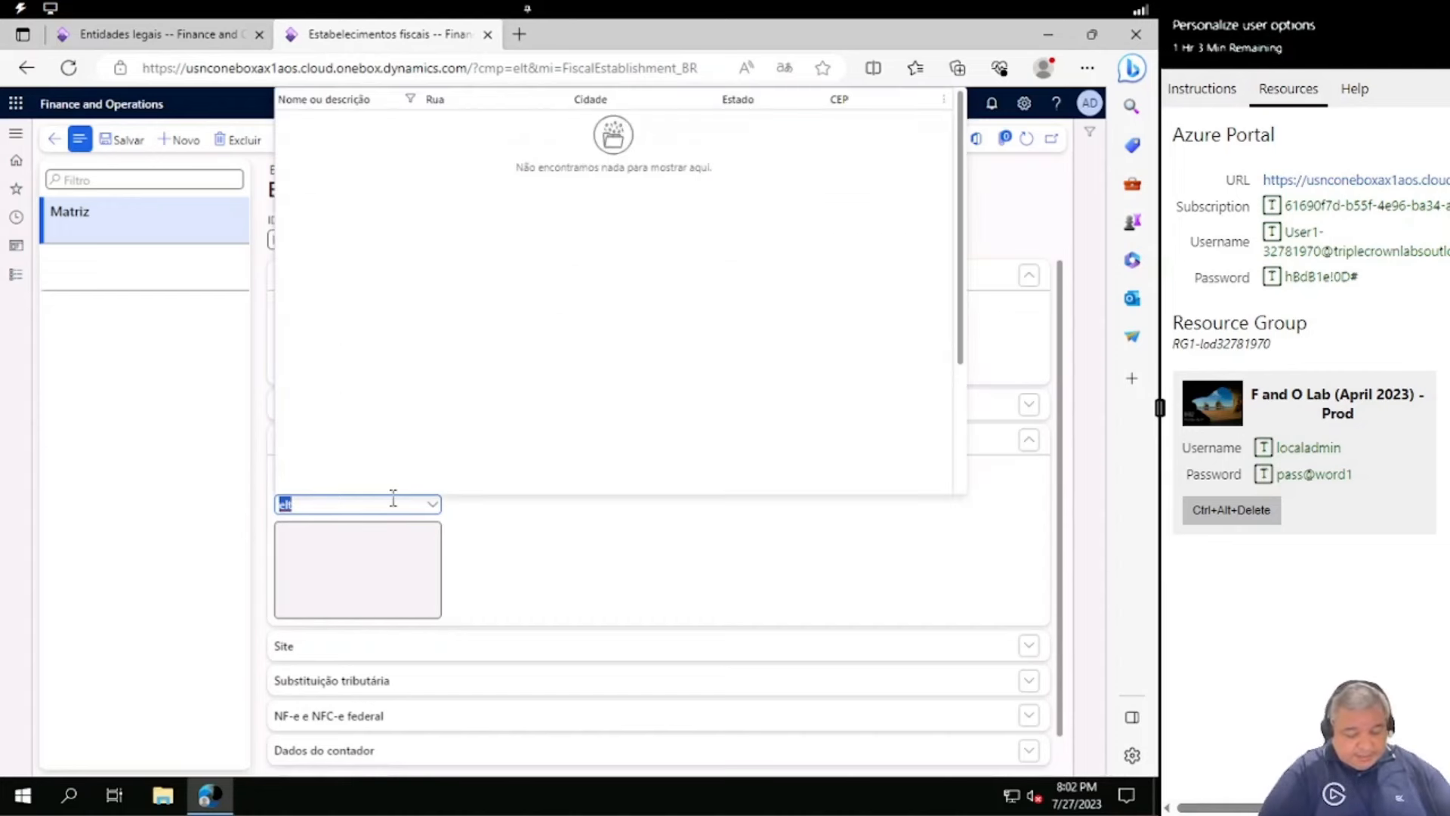
{"action": "type", "text": "eM"}
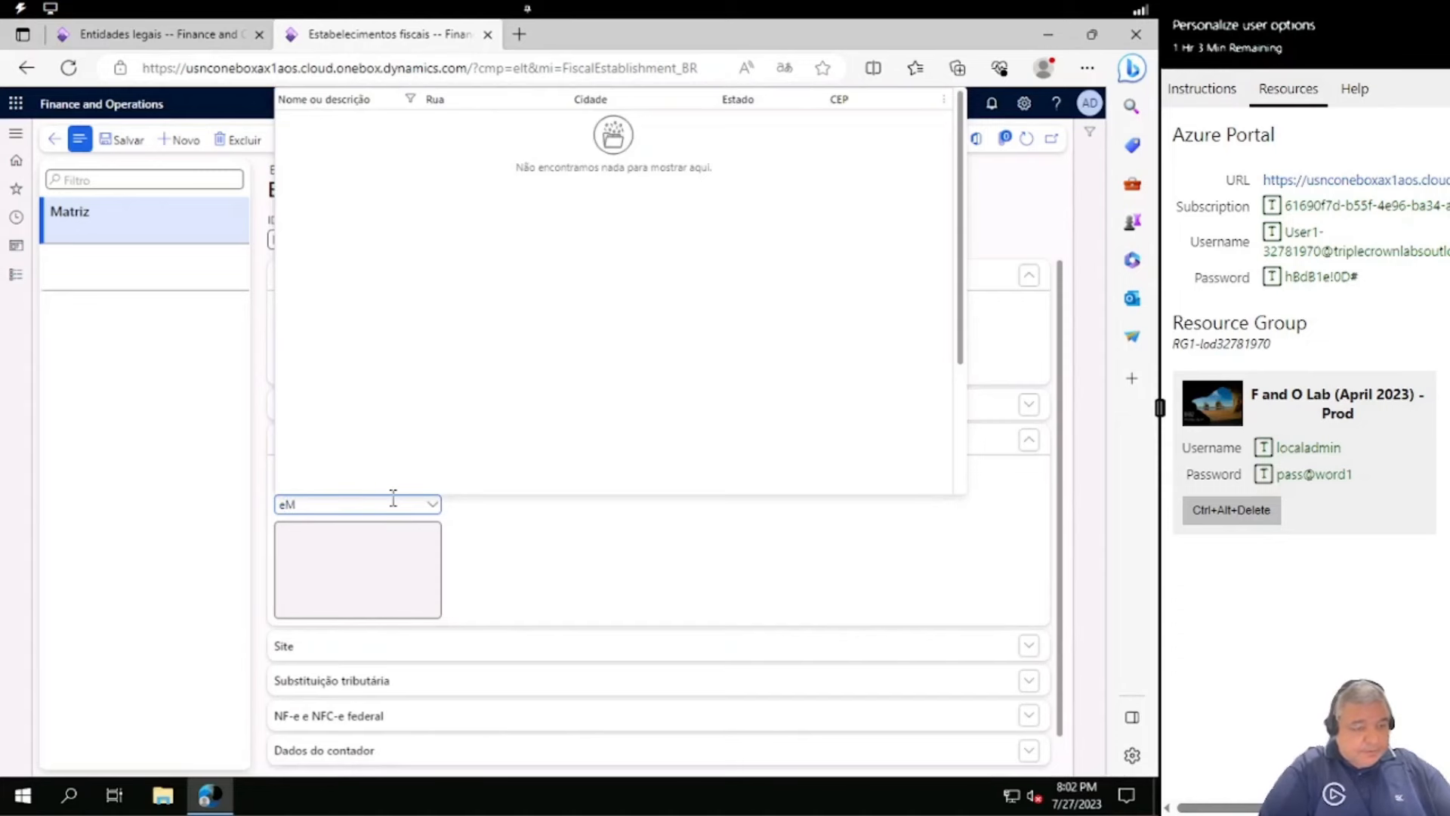
{"action": "key", "text": "BackSpace"}
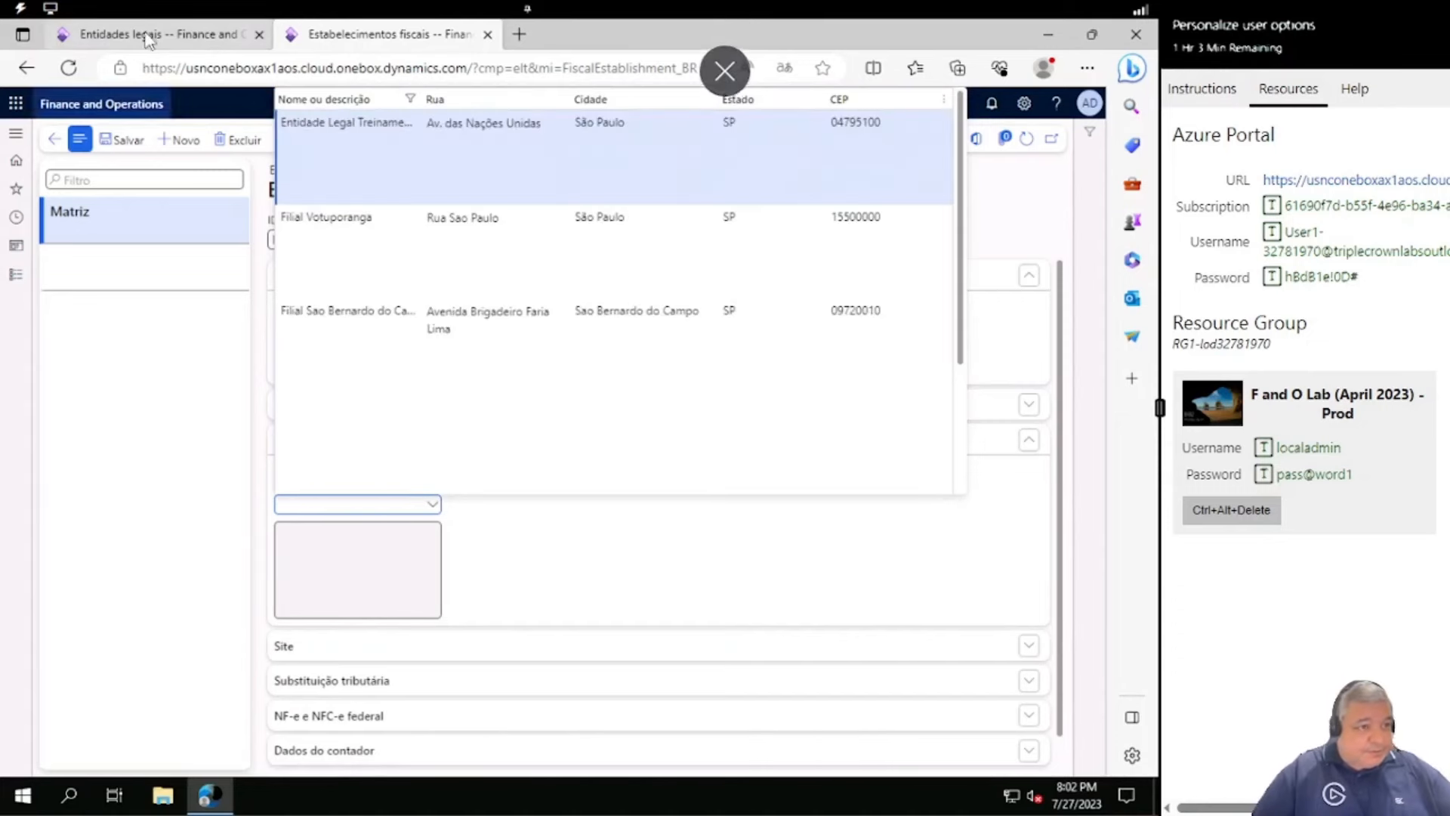
Check the entity's addresses on the Entidades legais page, assign the Entidade Legal Treinamento address to Matriz and save the establishment
{"action": "left_click", "coordinate": [149, 35]}
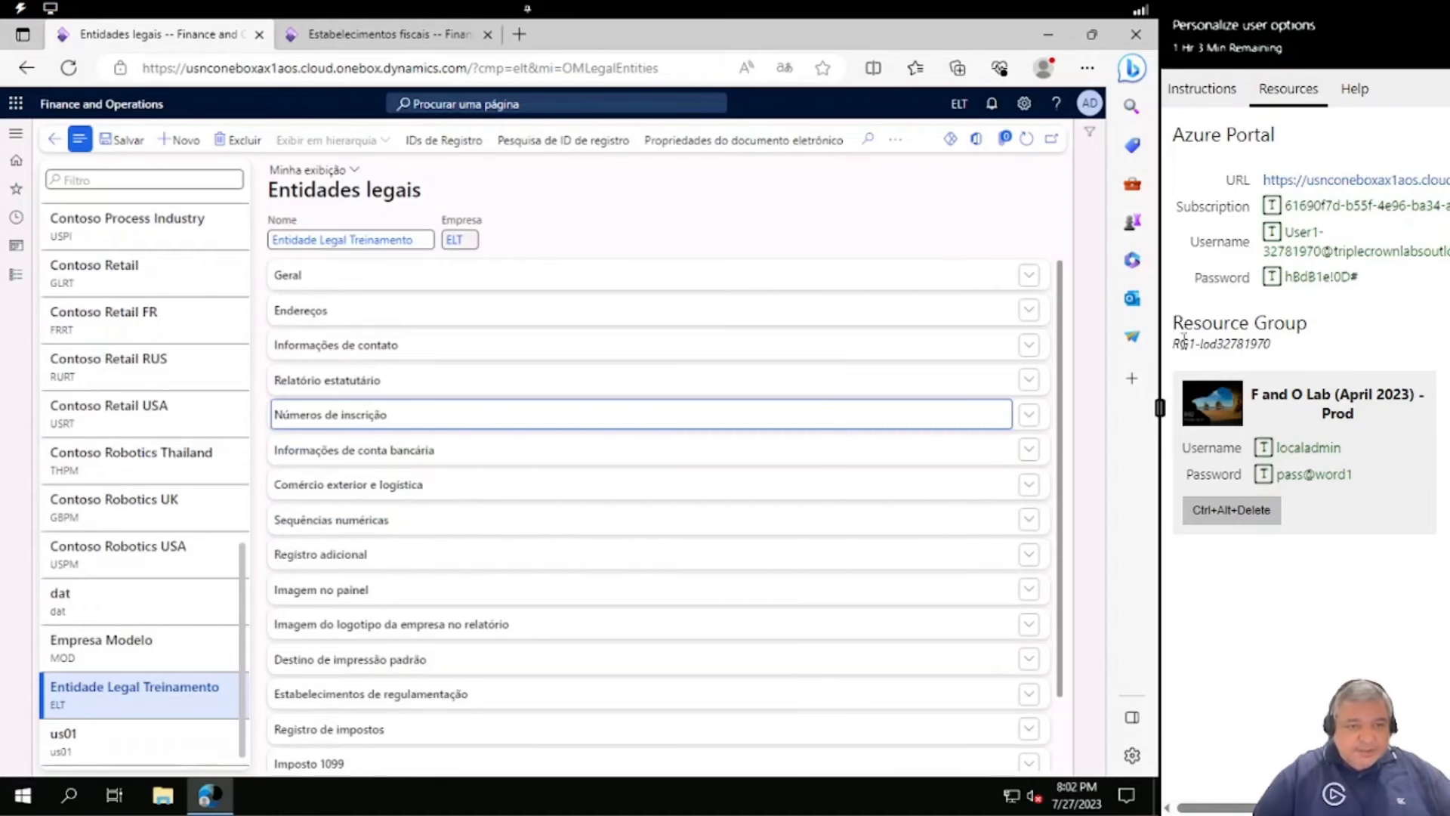
{"action": "left_click", "coordinate": [1029, 316]}
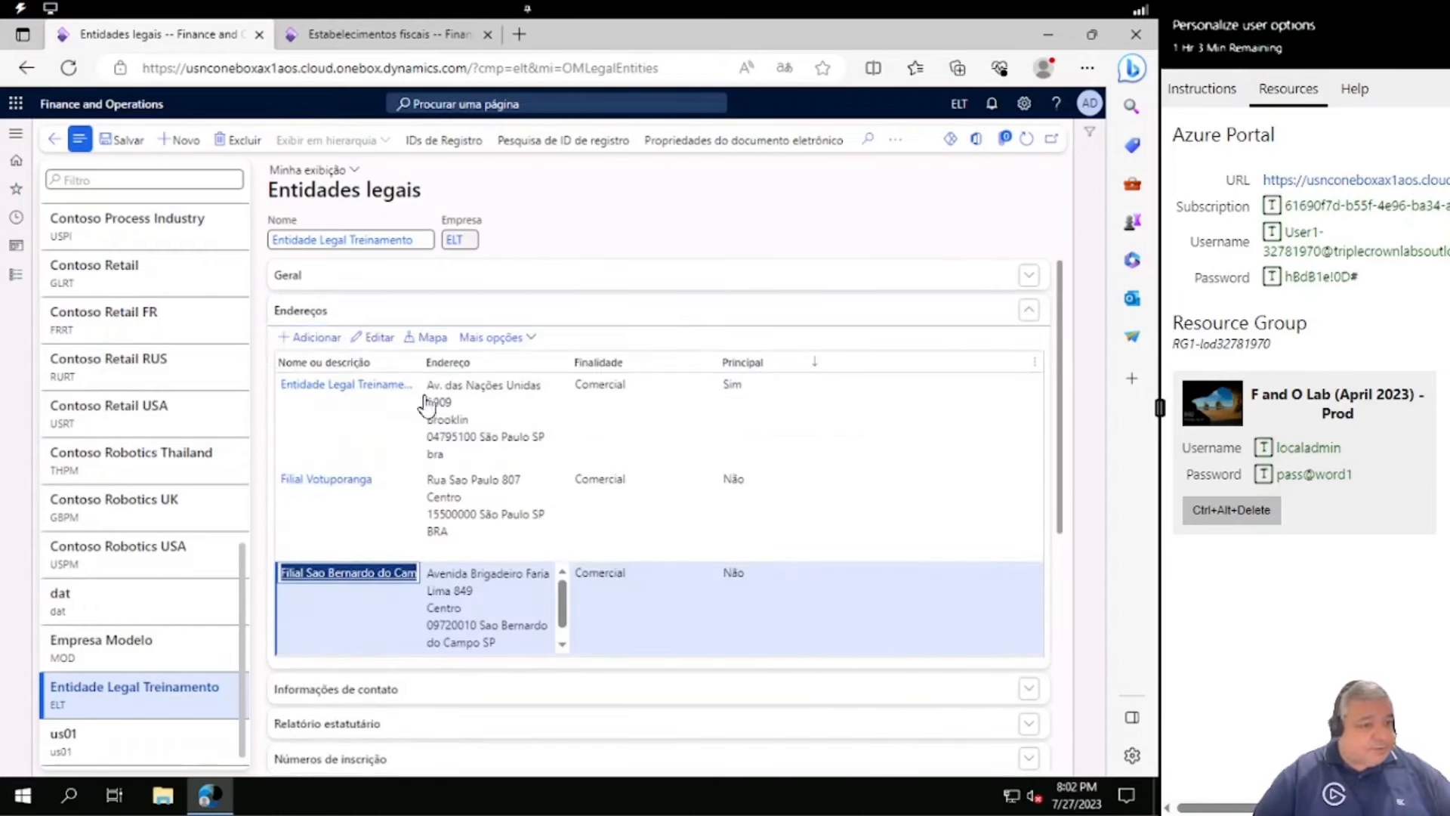
{"action": "key", "text": "ctrl+Tab"}
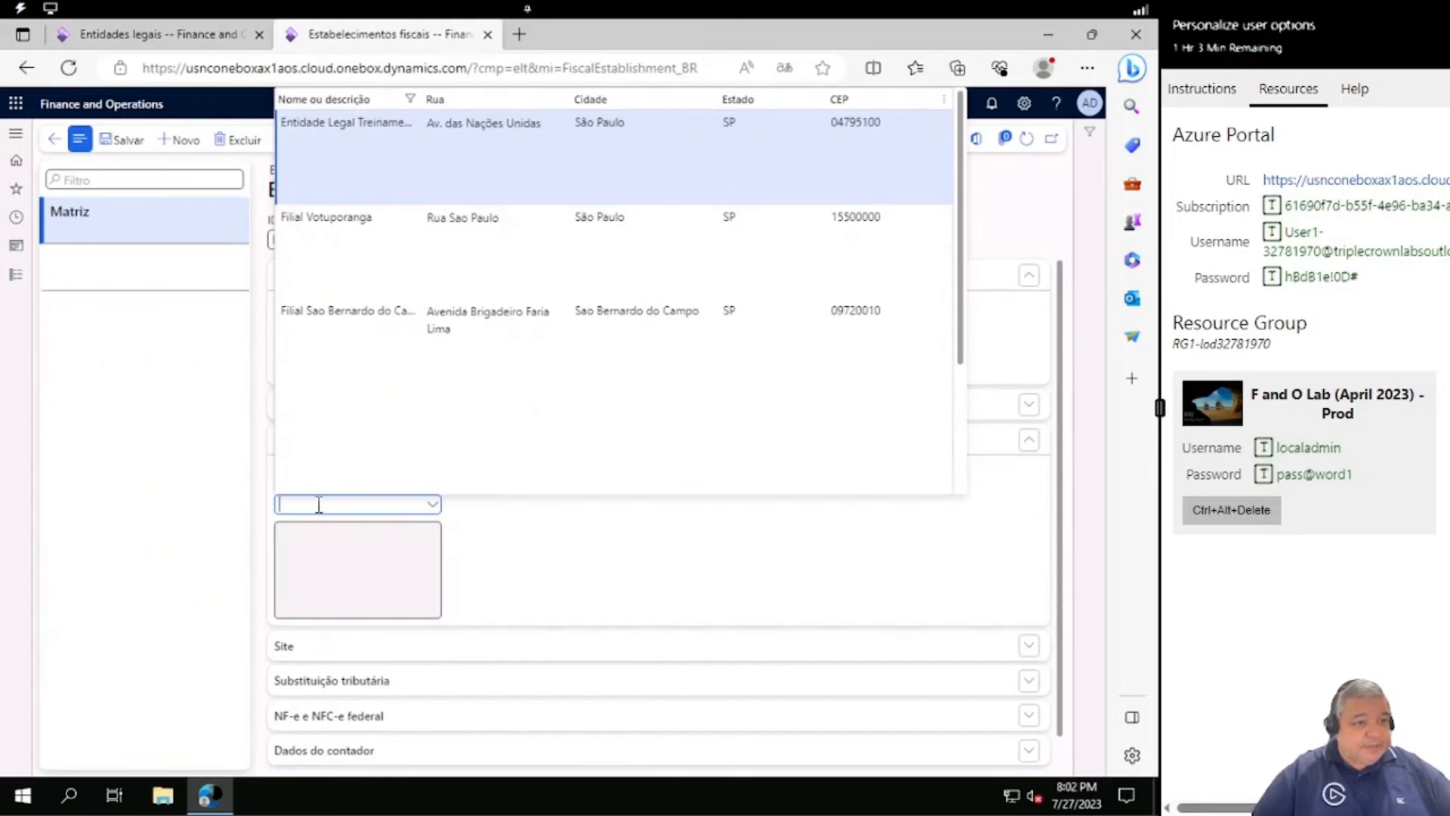
{"action": "left_click", "coordinate": [381, 130]}
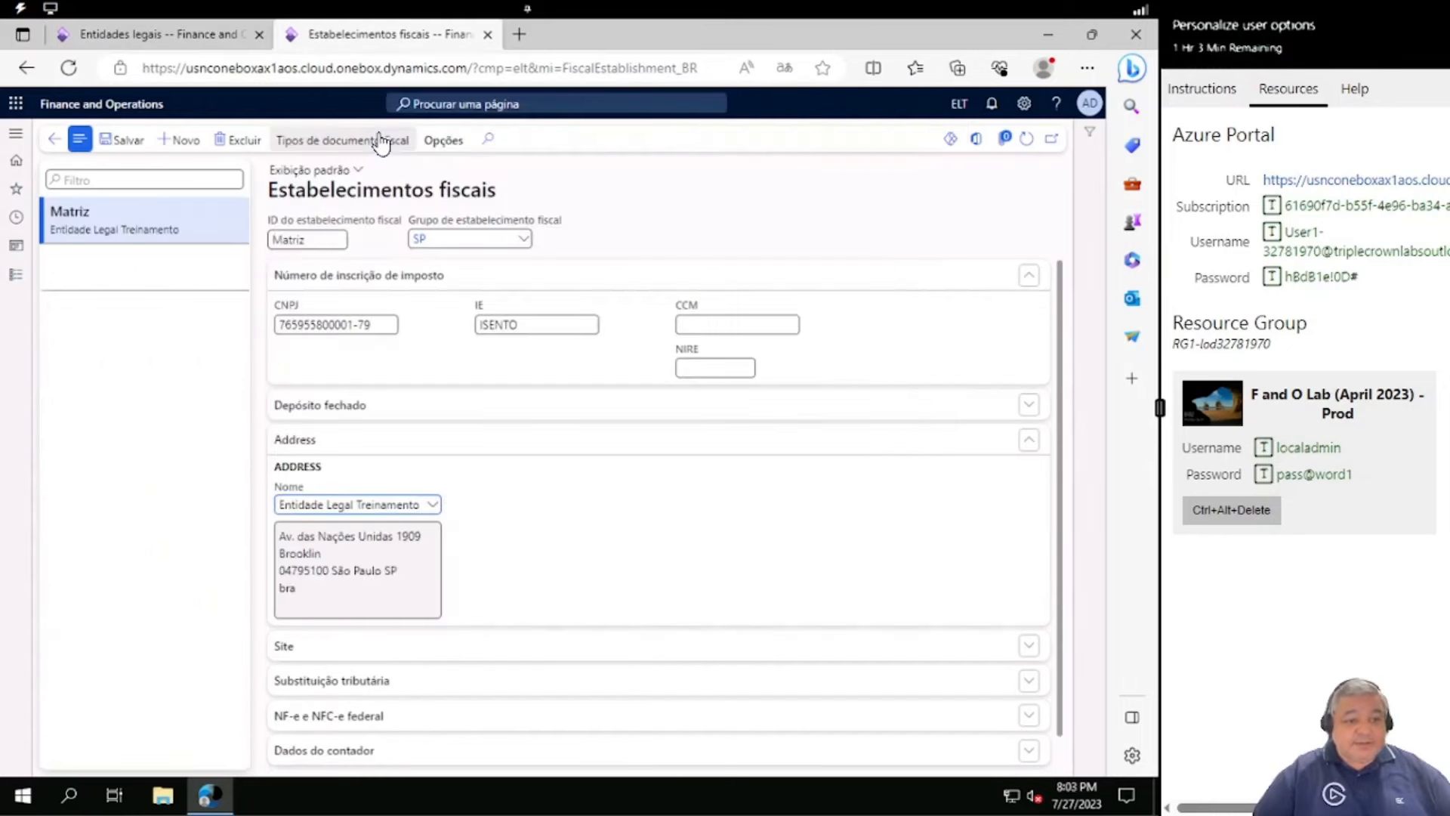
{"action": "left_click", "coordinate": [119, 142]}
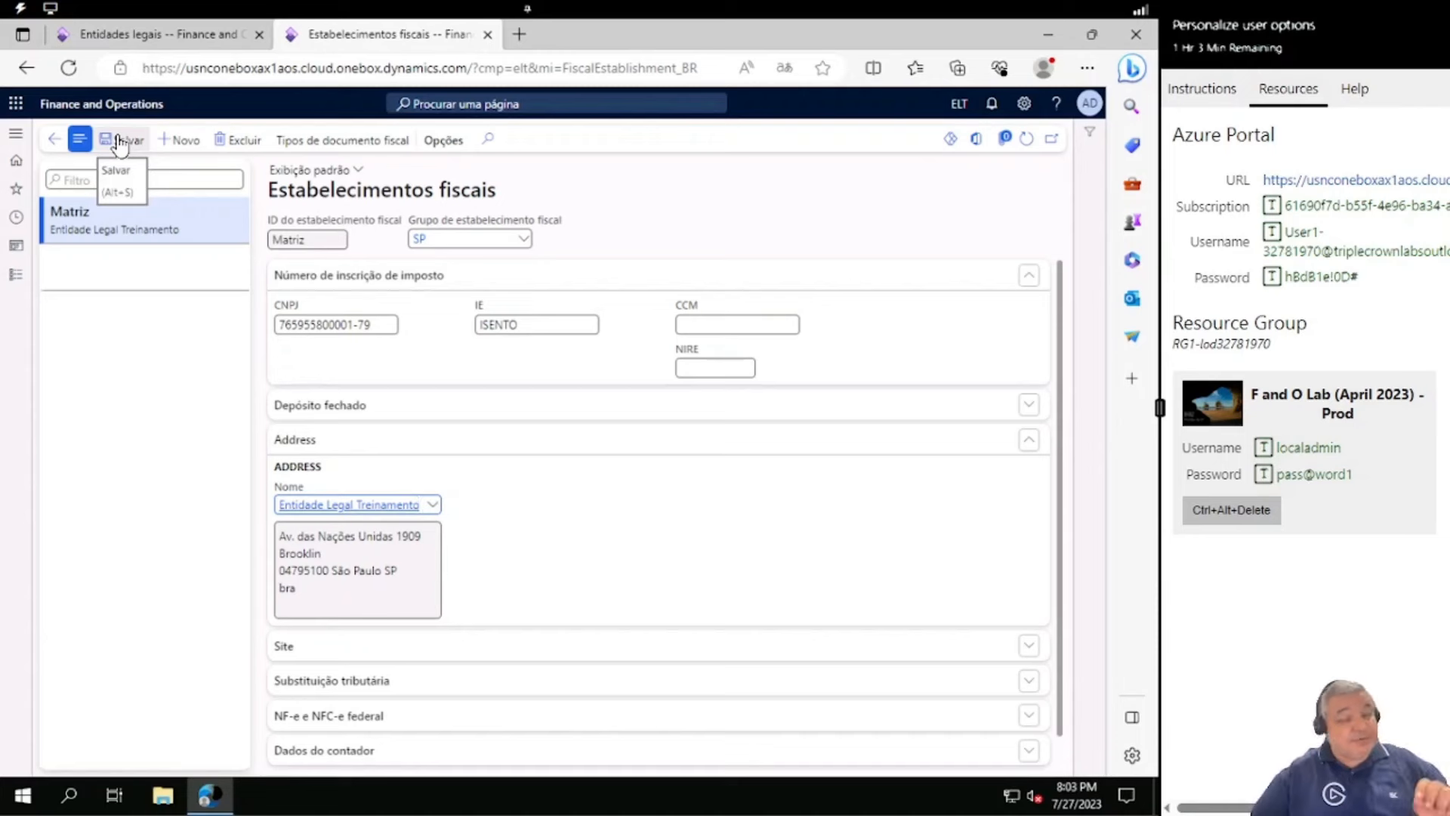
Create another fiscal establishment with the ID VOT in establishment group SP
{"action": "left_click", "coordinate": [181, 140]}
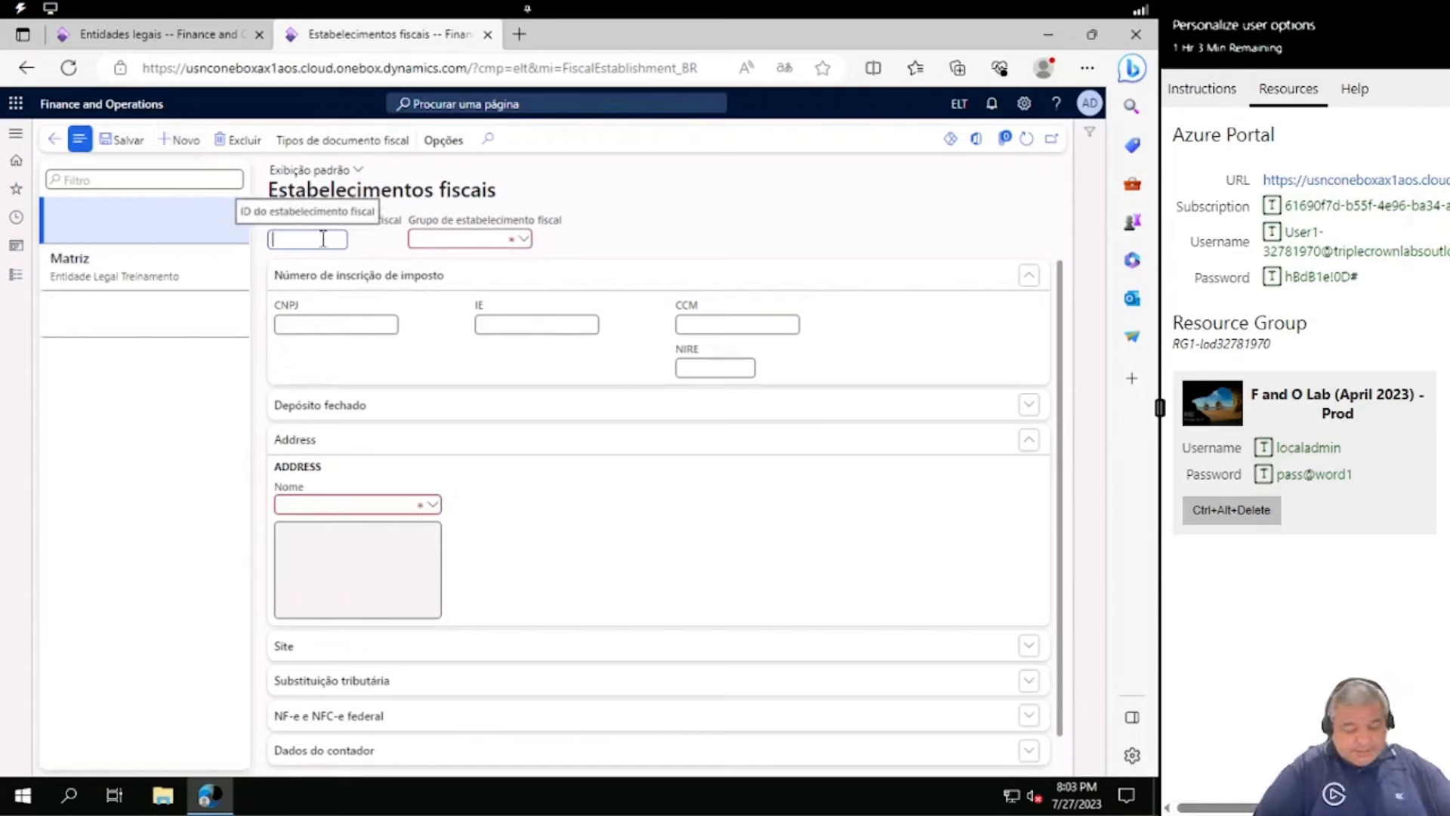
{"action": "type", "text": "VOT"}
{"action": "key", "text": "Tab"}
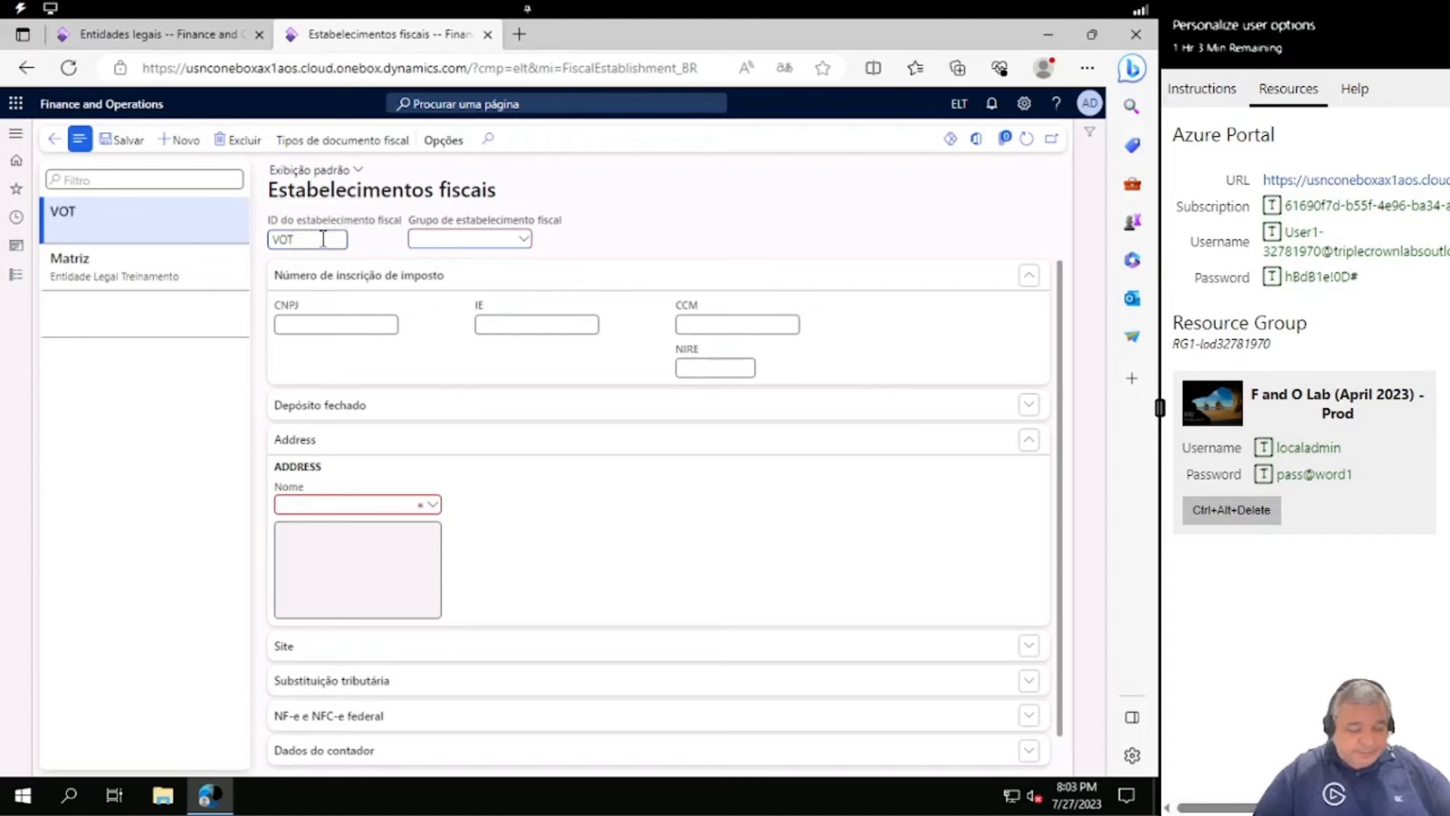
{"action": "type", "text": "sp"}
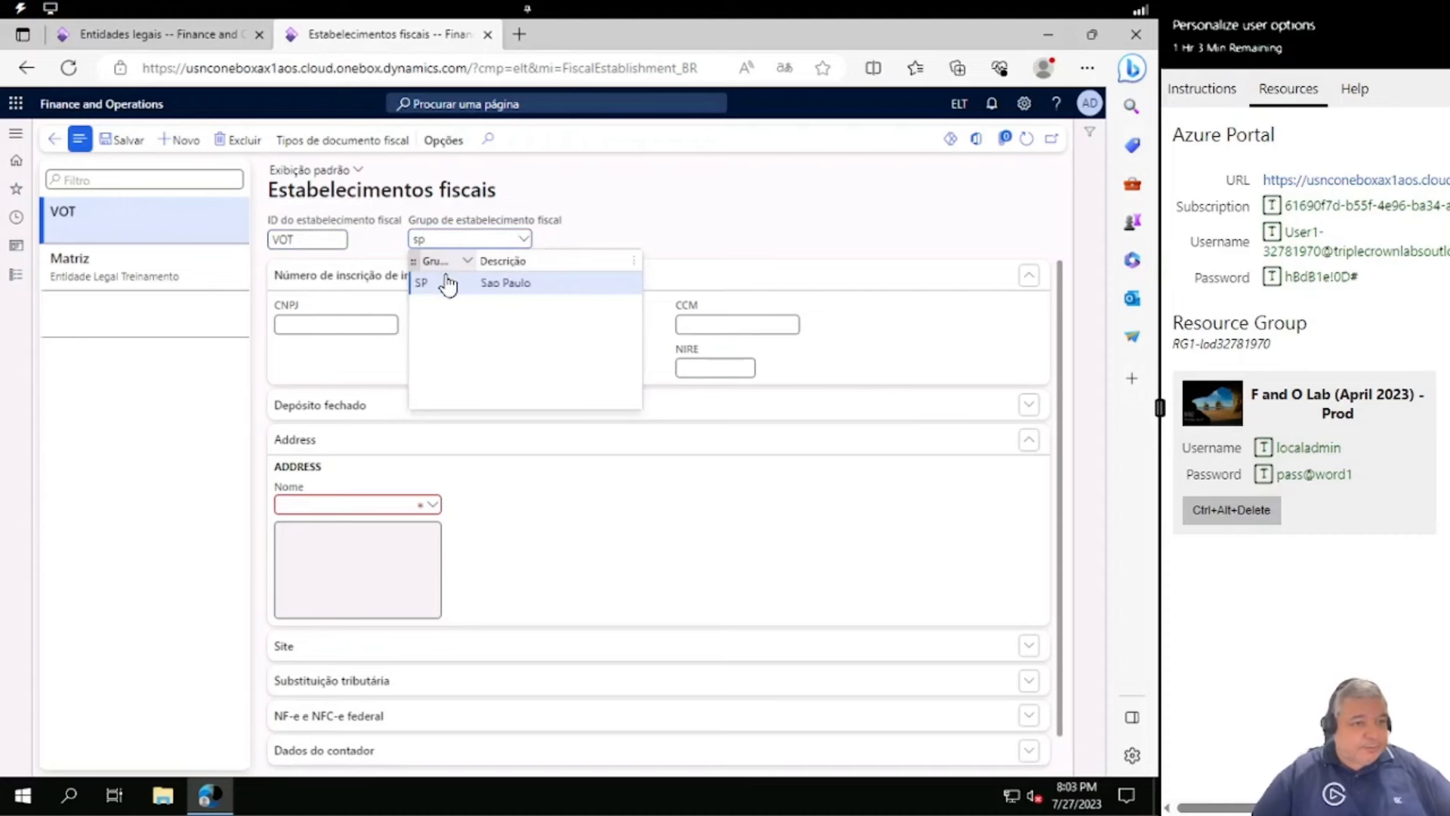
{"action": "left_click", "coordinate": [448, 284]}
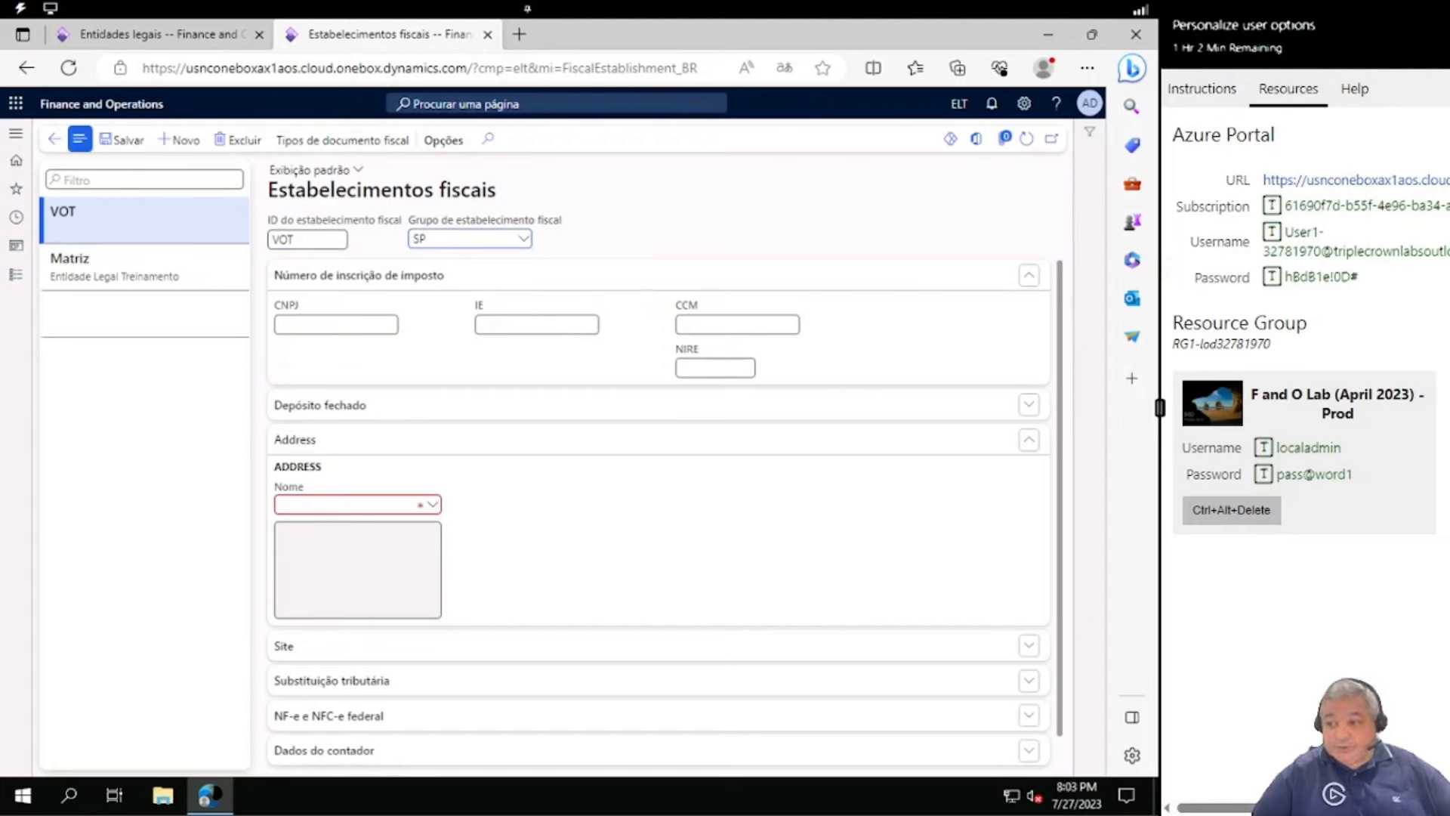
Enter the branch's CNPJ for the VOT establishment and set its IE to ISENTO
{"action": "left_click", "coordinate": [377, 326]}
{"action": "key", "text": "ctrl+v"}
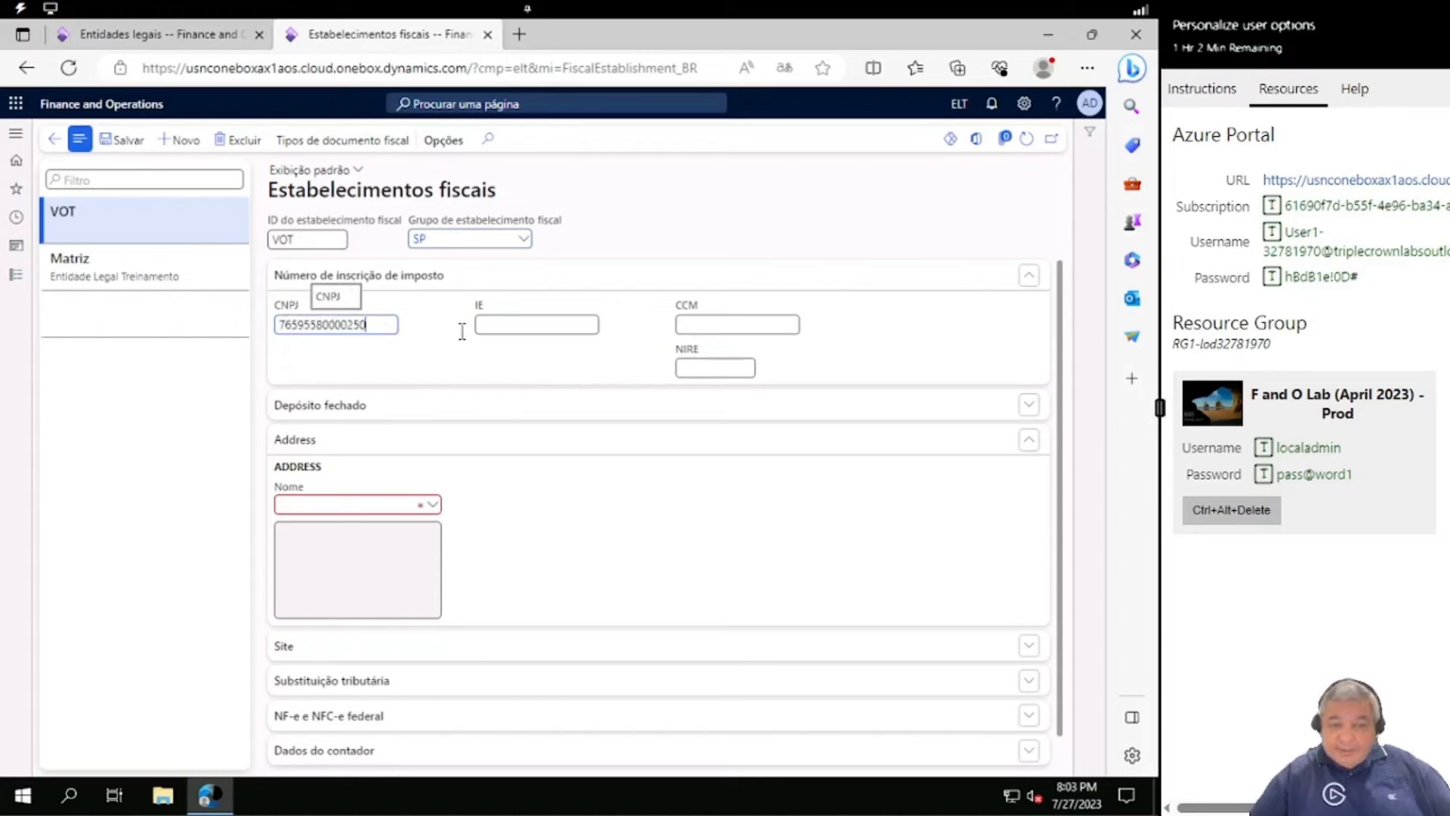
{"action": "left_click", "coordinate": [523, 328]}
{"action": "type", "text": "I"}
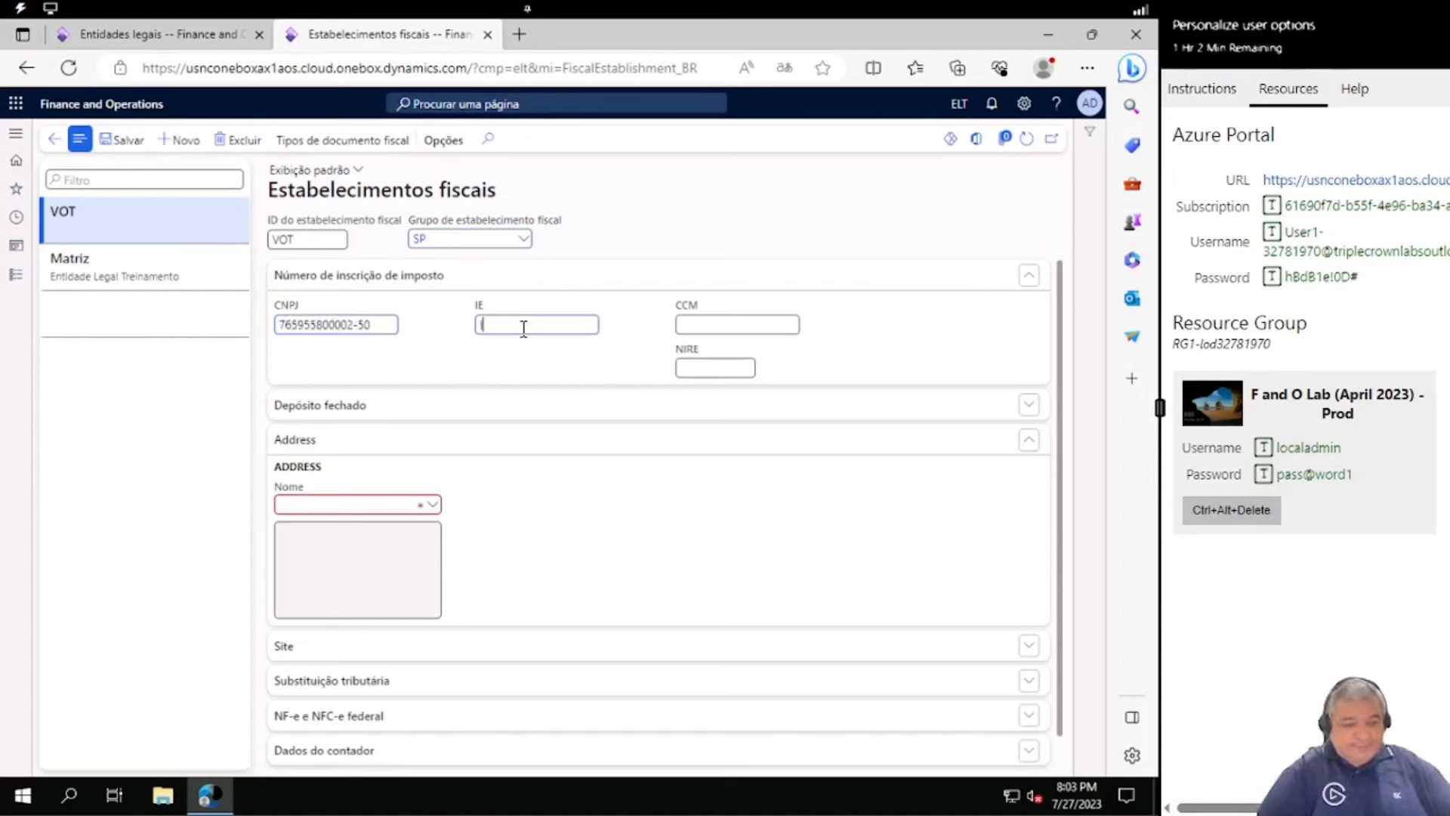
{"action": "type", "text": "SENTO"}
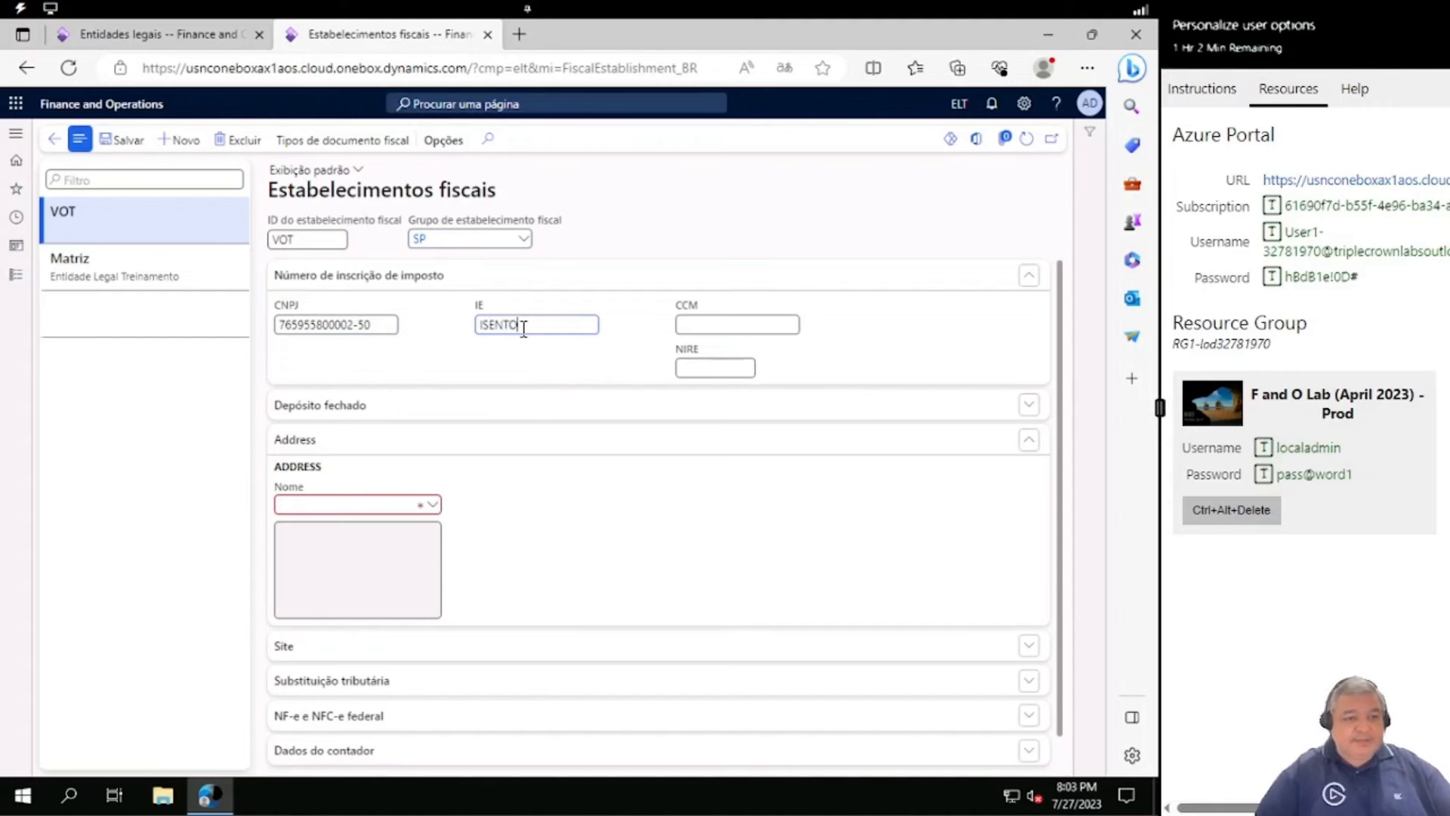
Look up the "Filial" addresses and assign Filial Votuporanga to the VOT establishment
{"action": "left_click", "coordinate": [382, 506]}
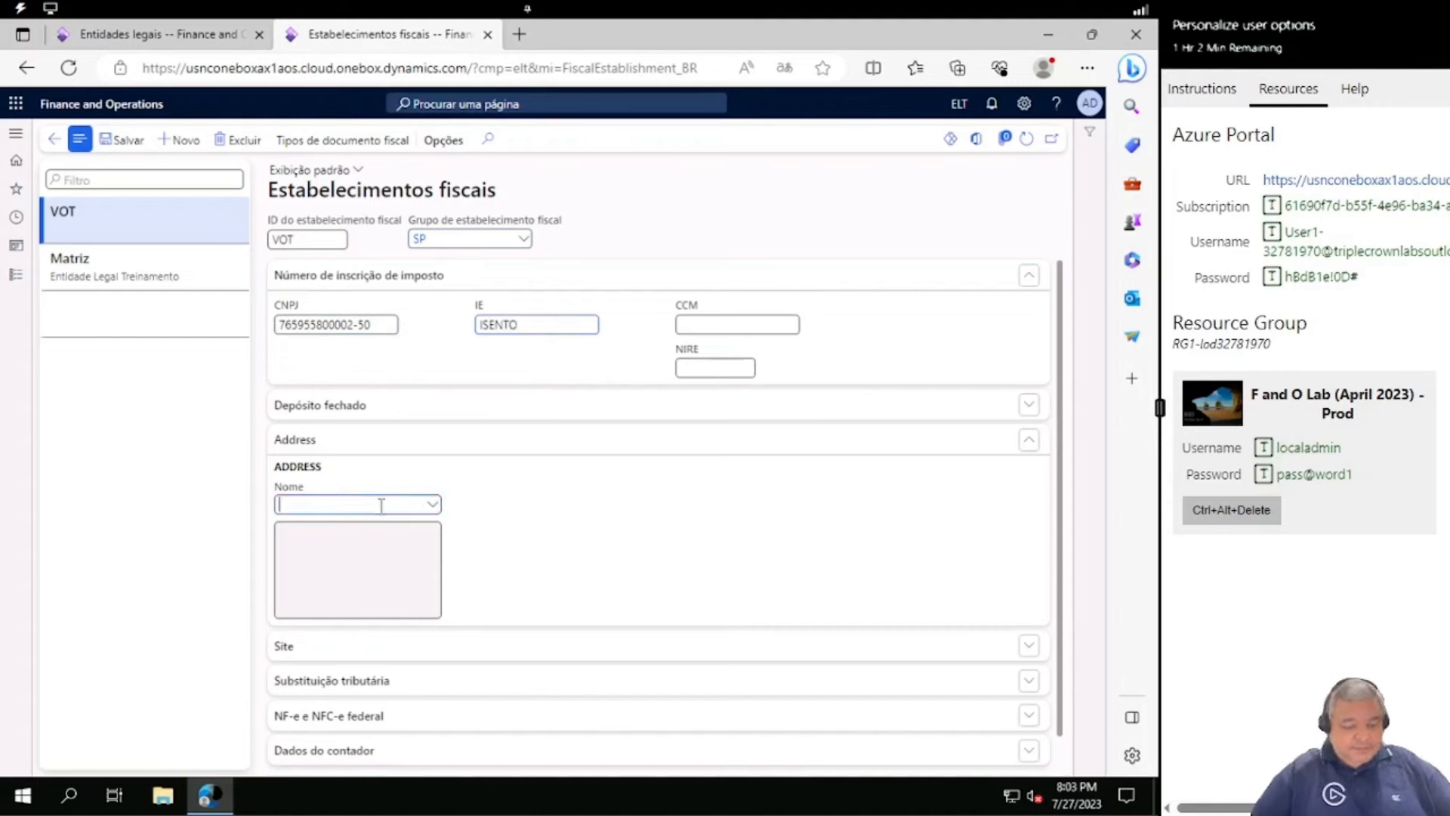
{"action": "type", "text": "Filial"}
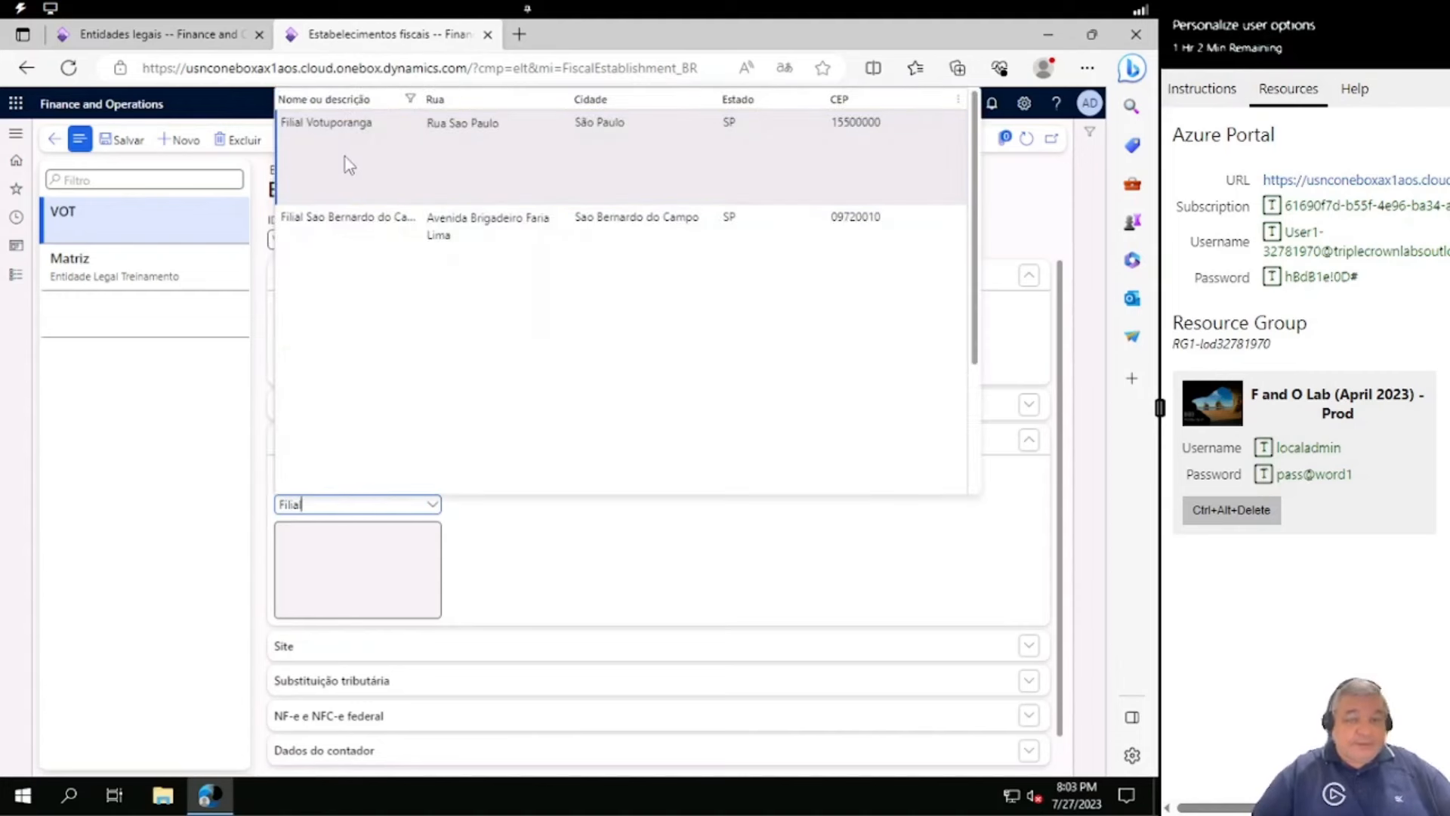
{"action": "left_click", "coordinate": [346, 155]}
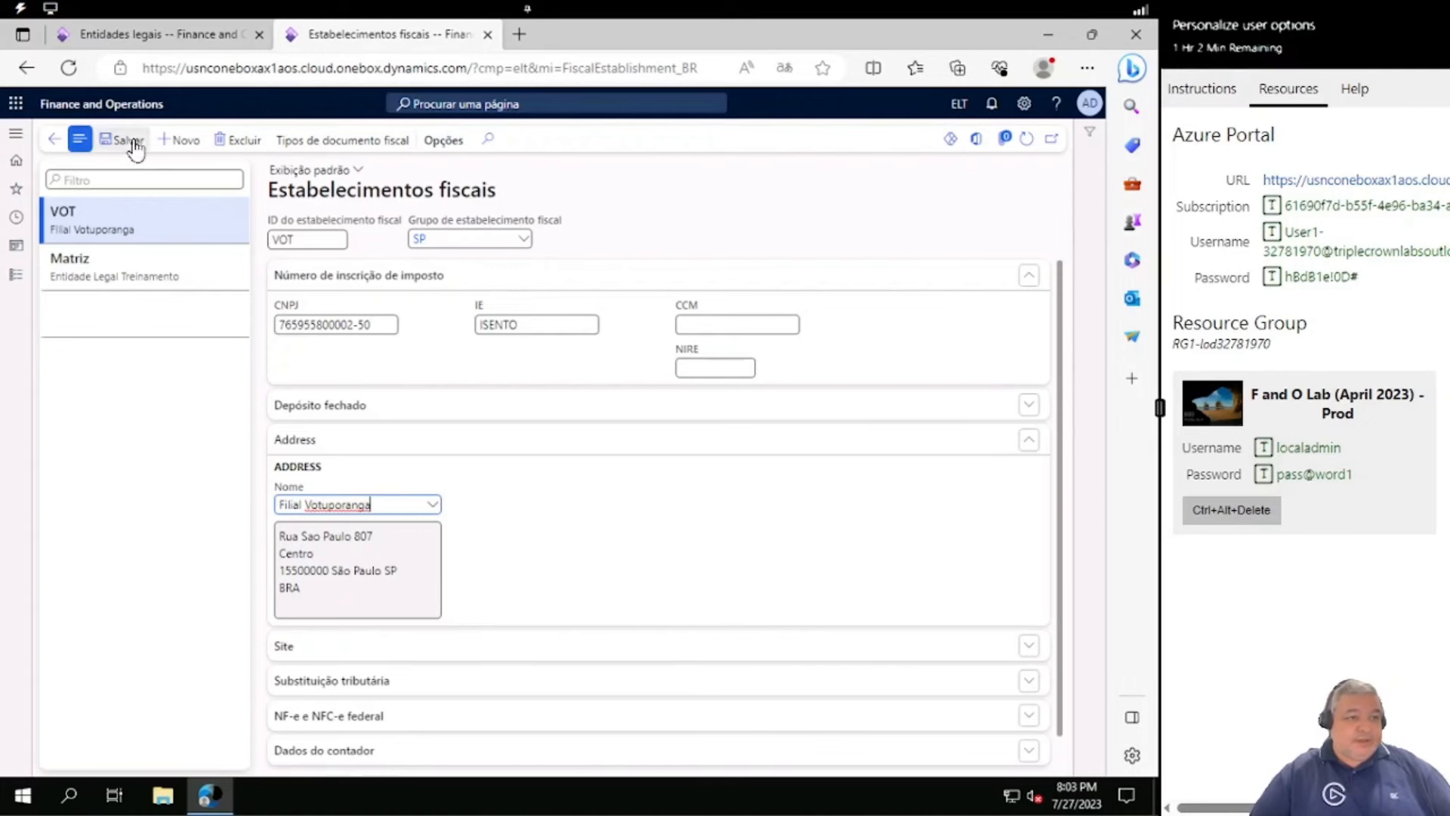
Create a third fiscal establishment with the ID SBC in establishment group SP
{"action": "left_click", "coordinate": [182, 148]}
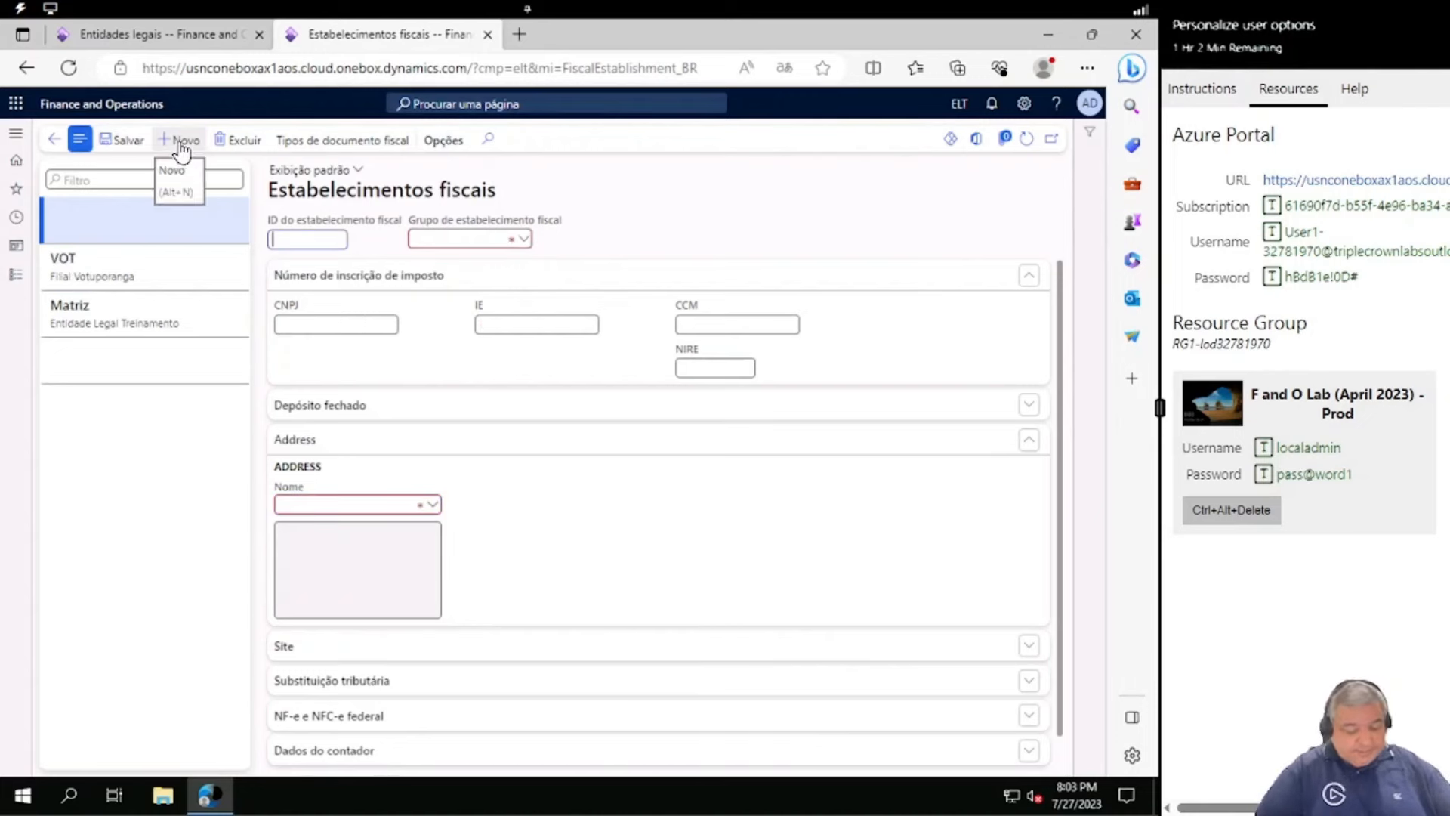
{"action": "type", "text": "SBC"}
{"action": "key", "text": "Tab"}
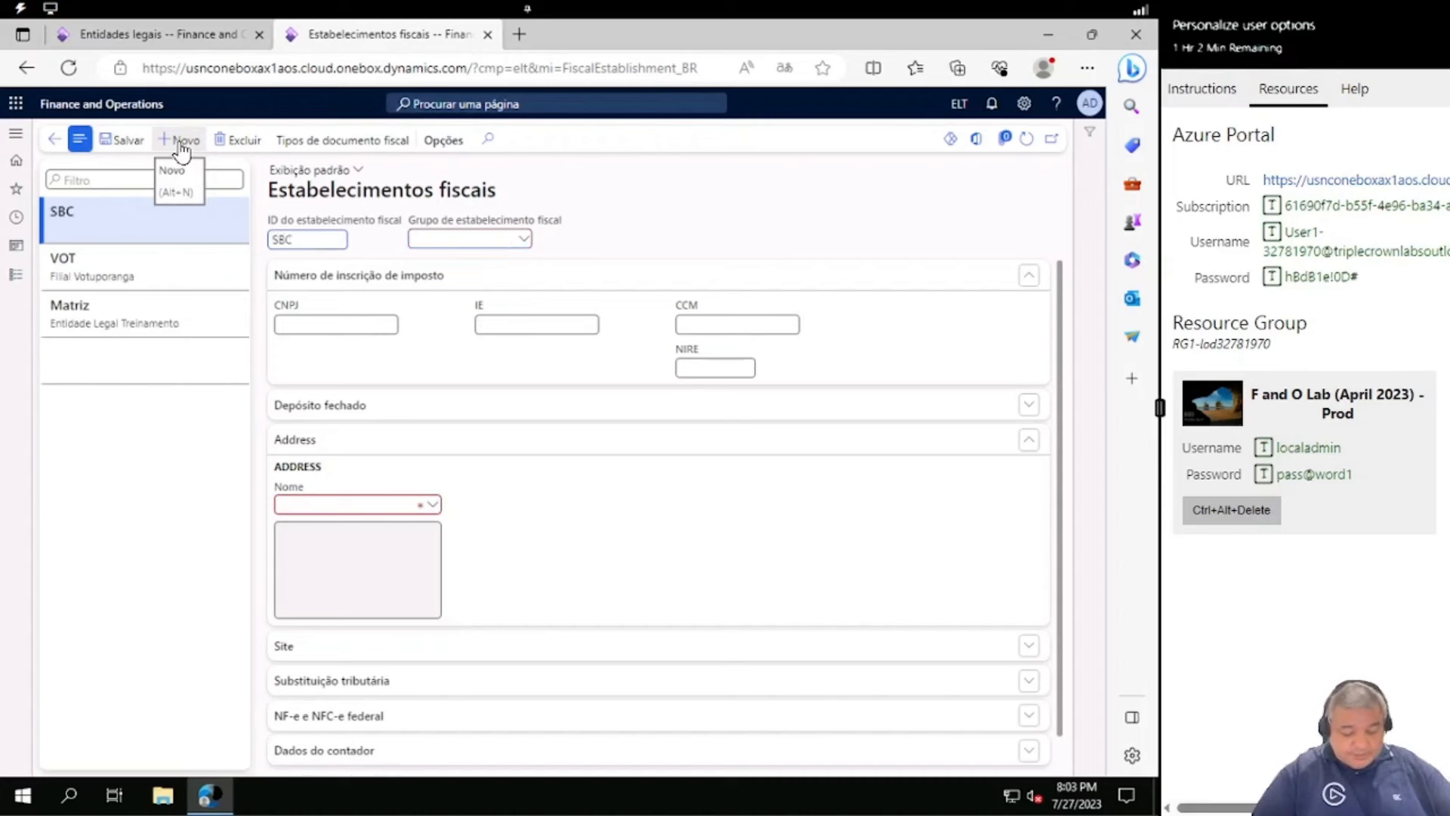
{"action": "type", "text": "SP"}
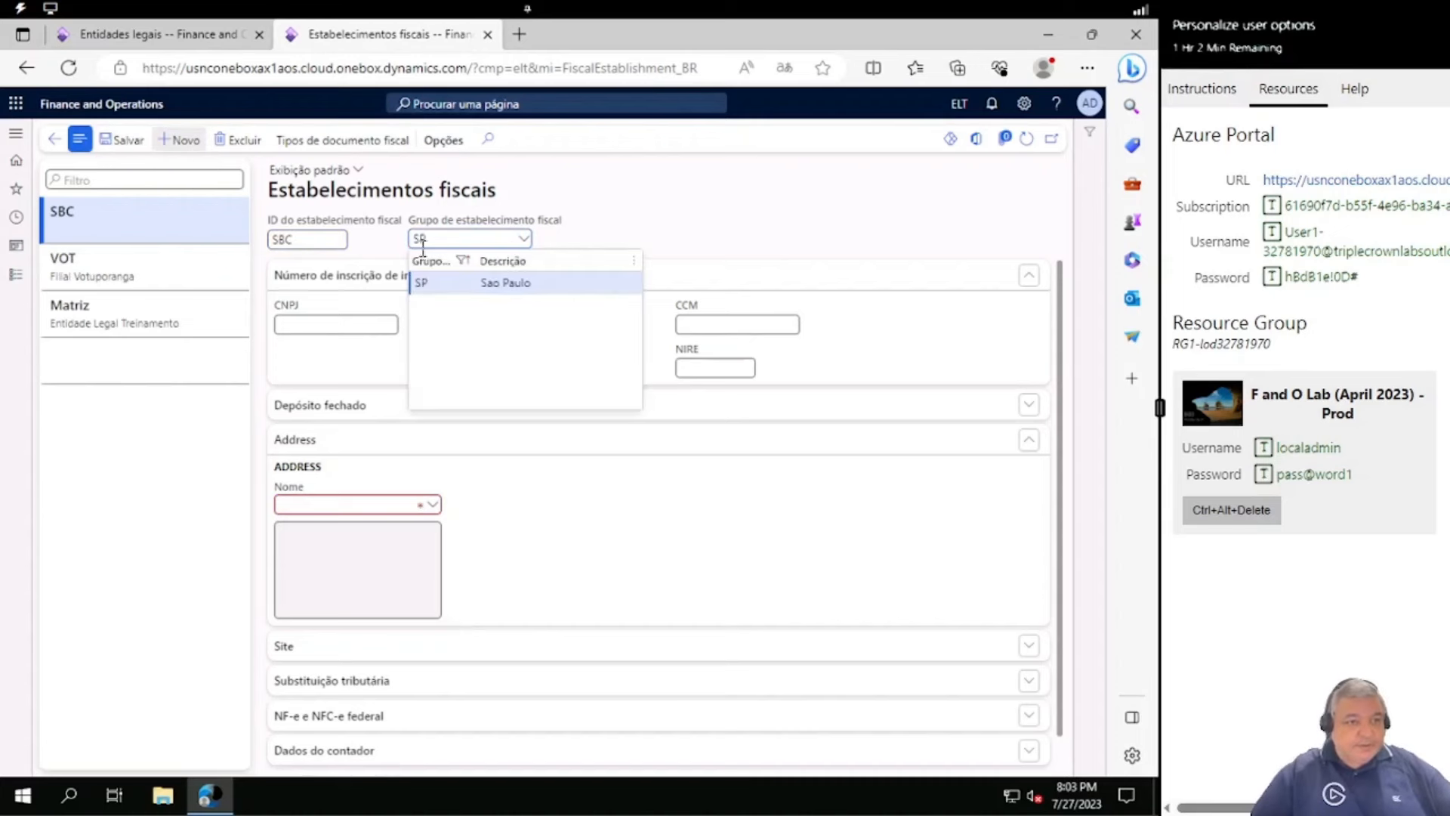
{"action": "left_click", "coordinate": [453, 284]}
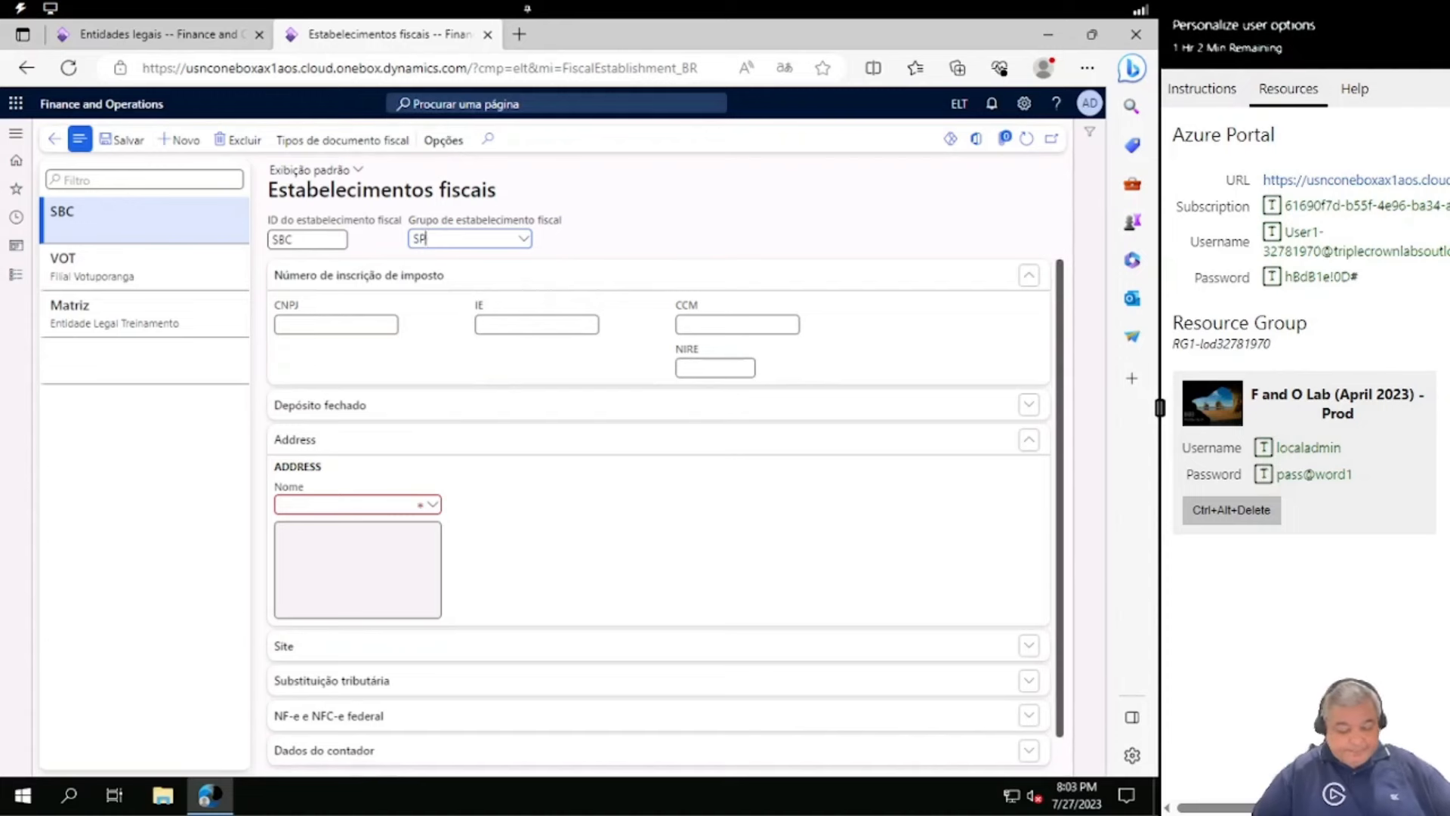
Enter the branch's CNPJ for the SBC establishment and set its IE to ISENTO
{"action": "left_click", "coordinate": [342, 323]}
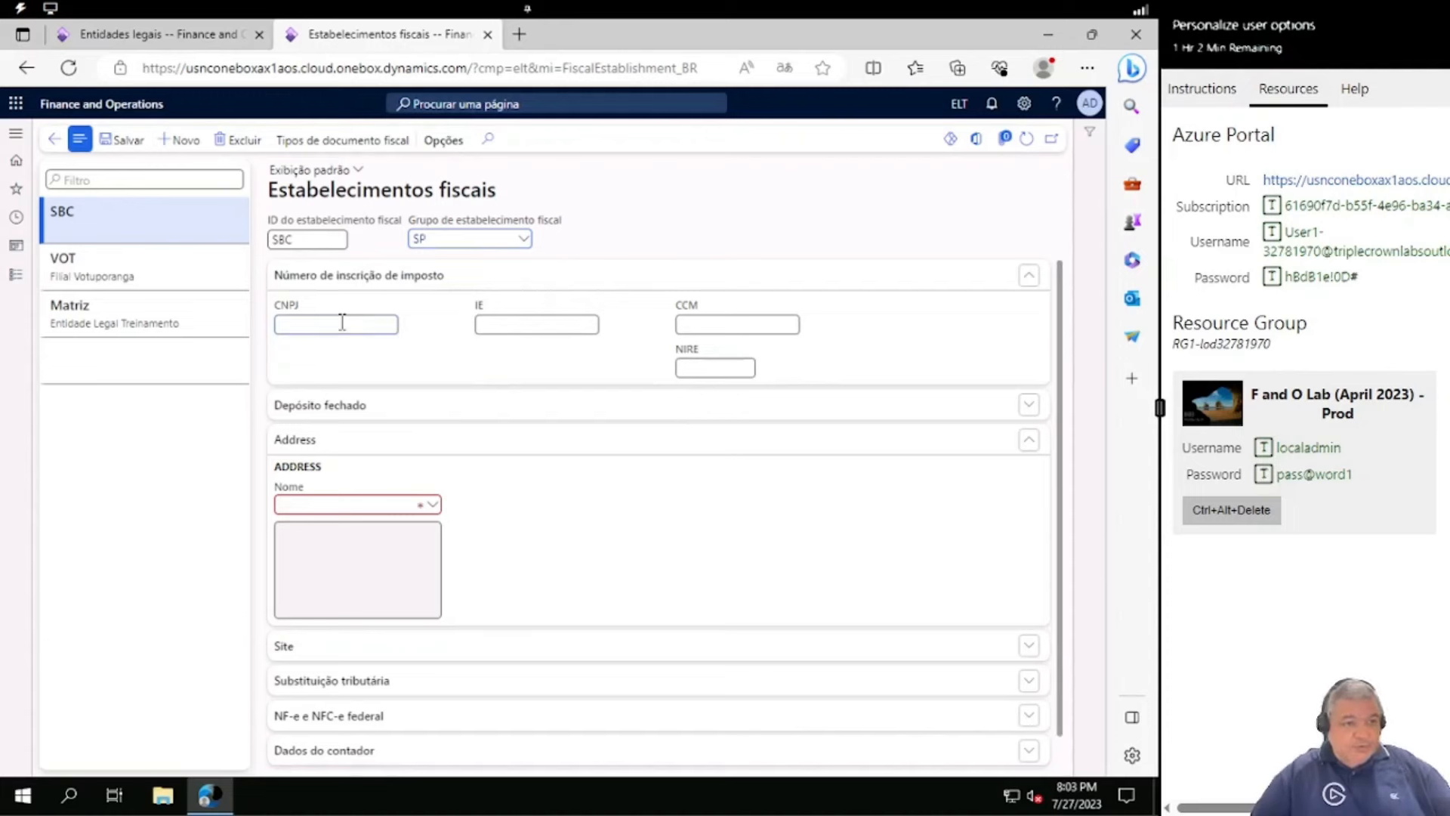
{"action": "key", "text": "ctrl+v"}
{"action": "key", "text": "Tab"}
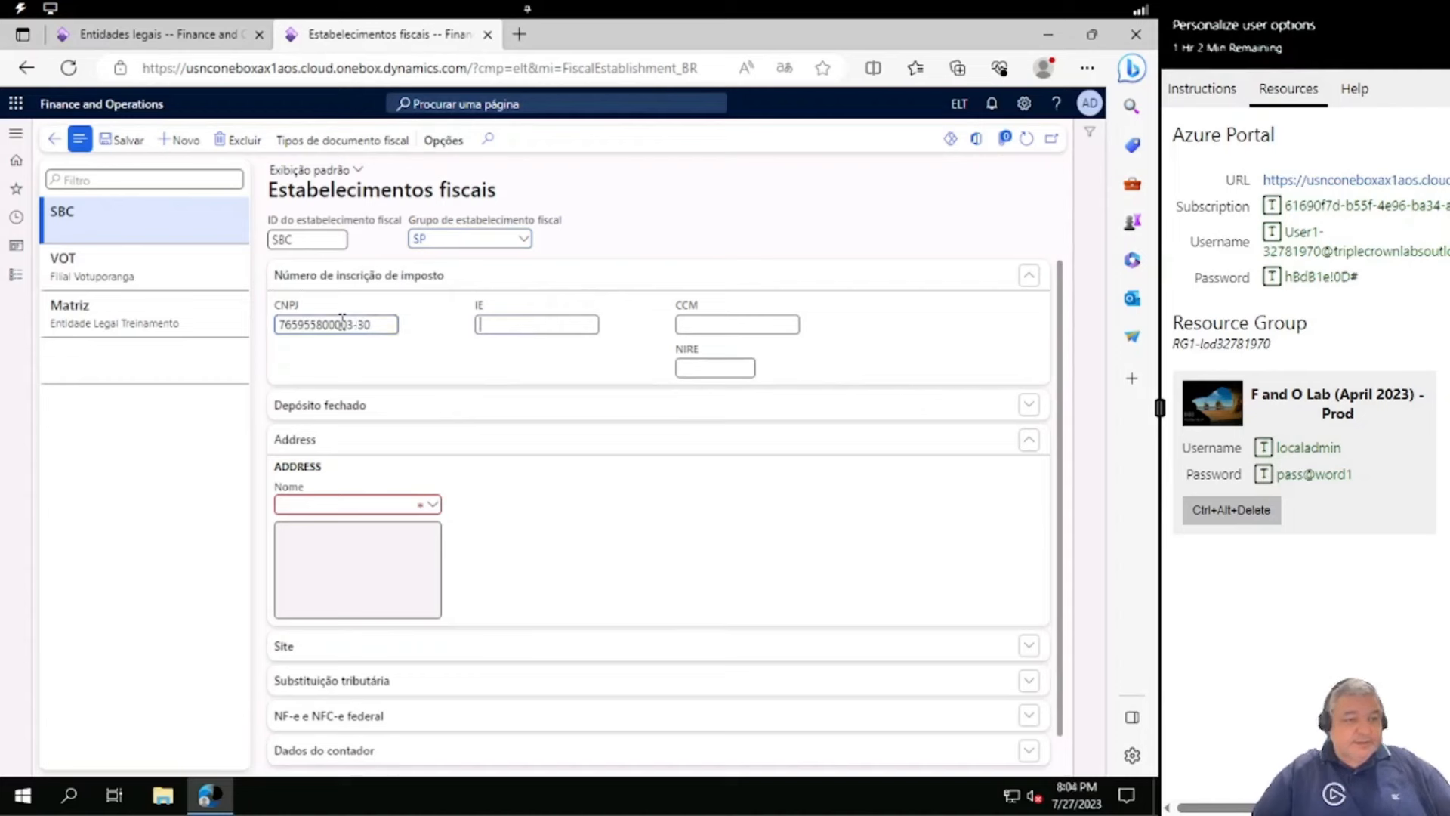
{"action": "type", "text": "ENTO"}
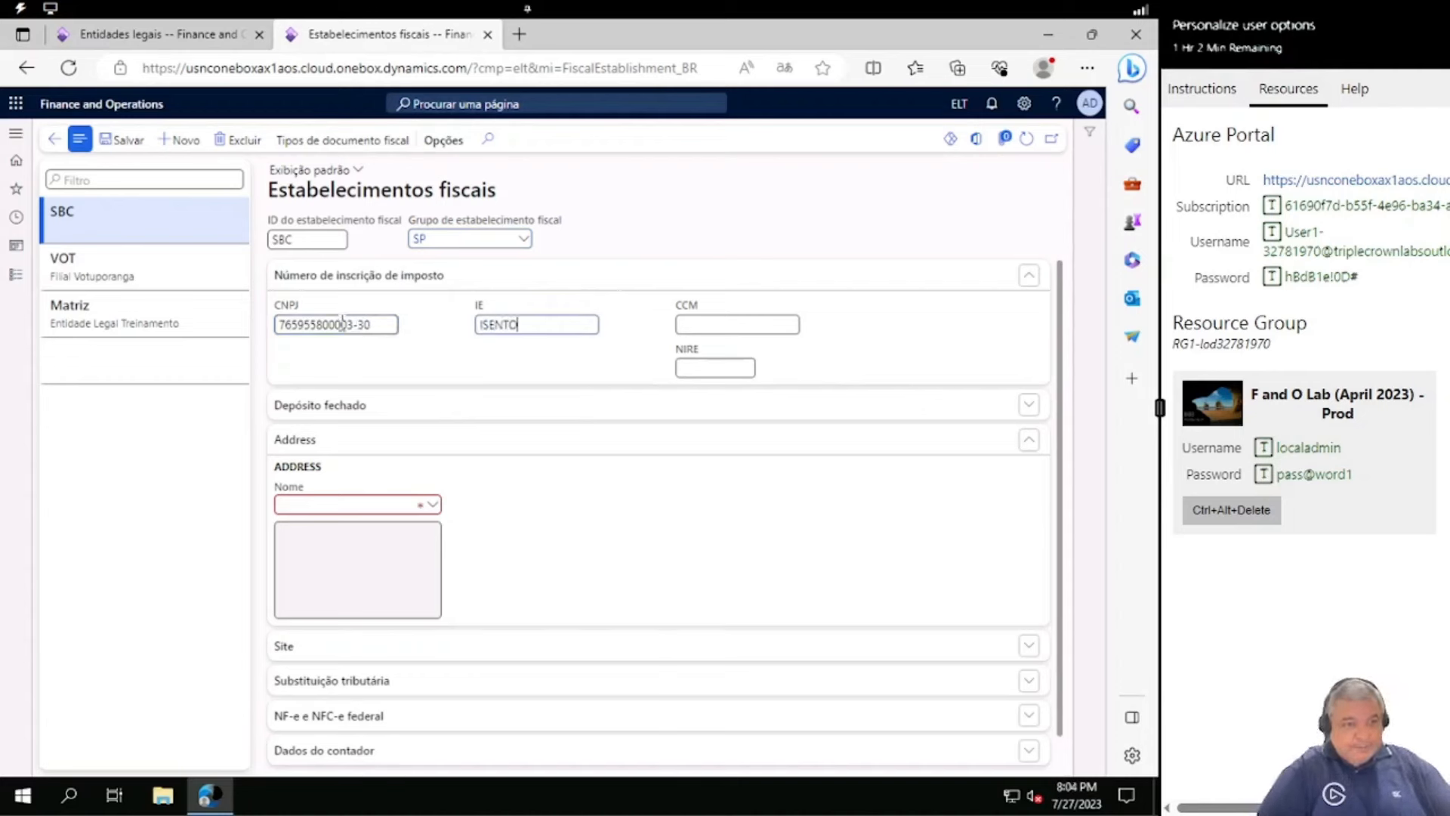
Look up the "Fi" addresses, assign Filial Sao Bernardo do Campo to the SBC establishment and save the record
{"action": "left_click", "coordinate": [368, 506]}
{"action": "type", "text": "Fi"}
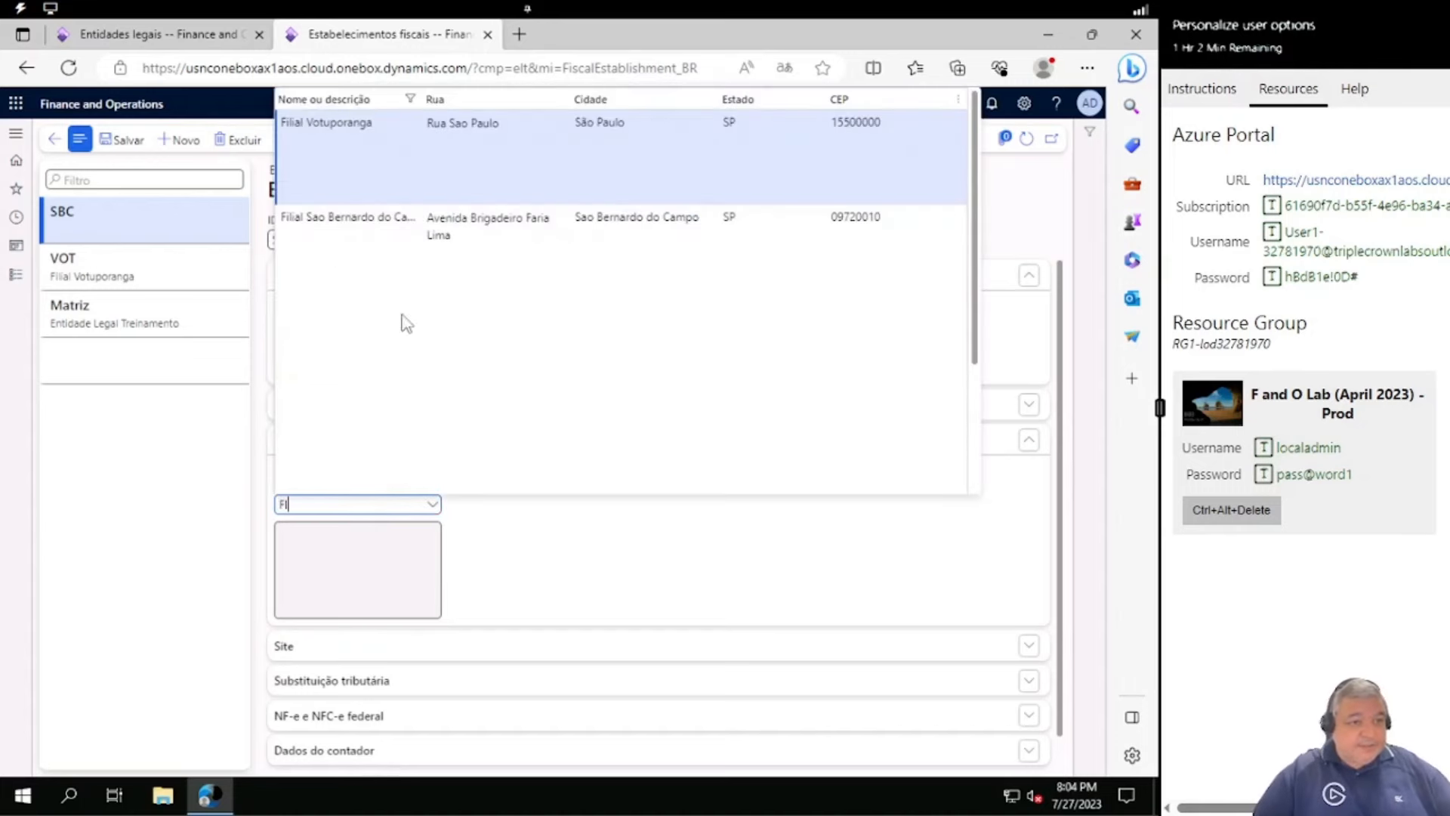
{"action": "left_click", "coordinate": [406, 244]}
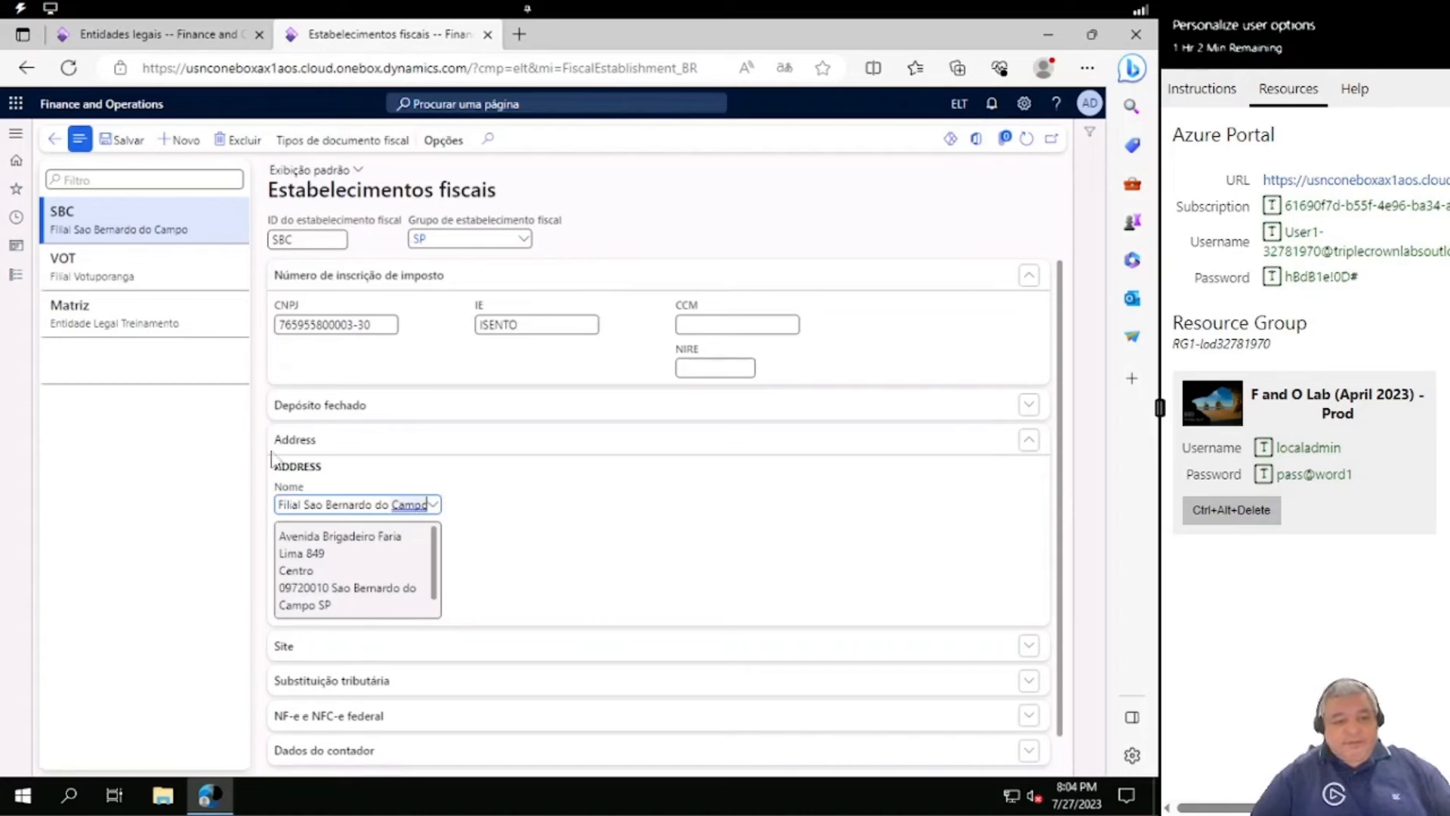
{"action": "left_click", "coordinate": [121, 143]}
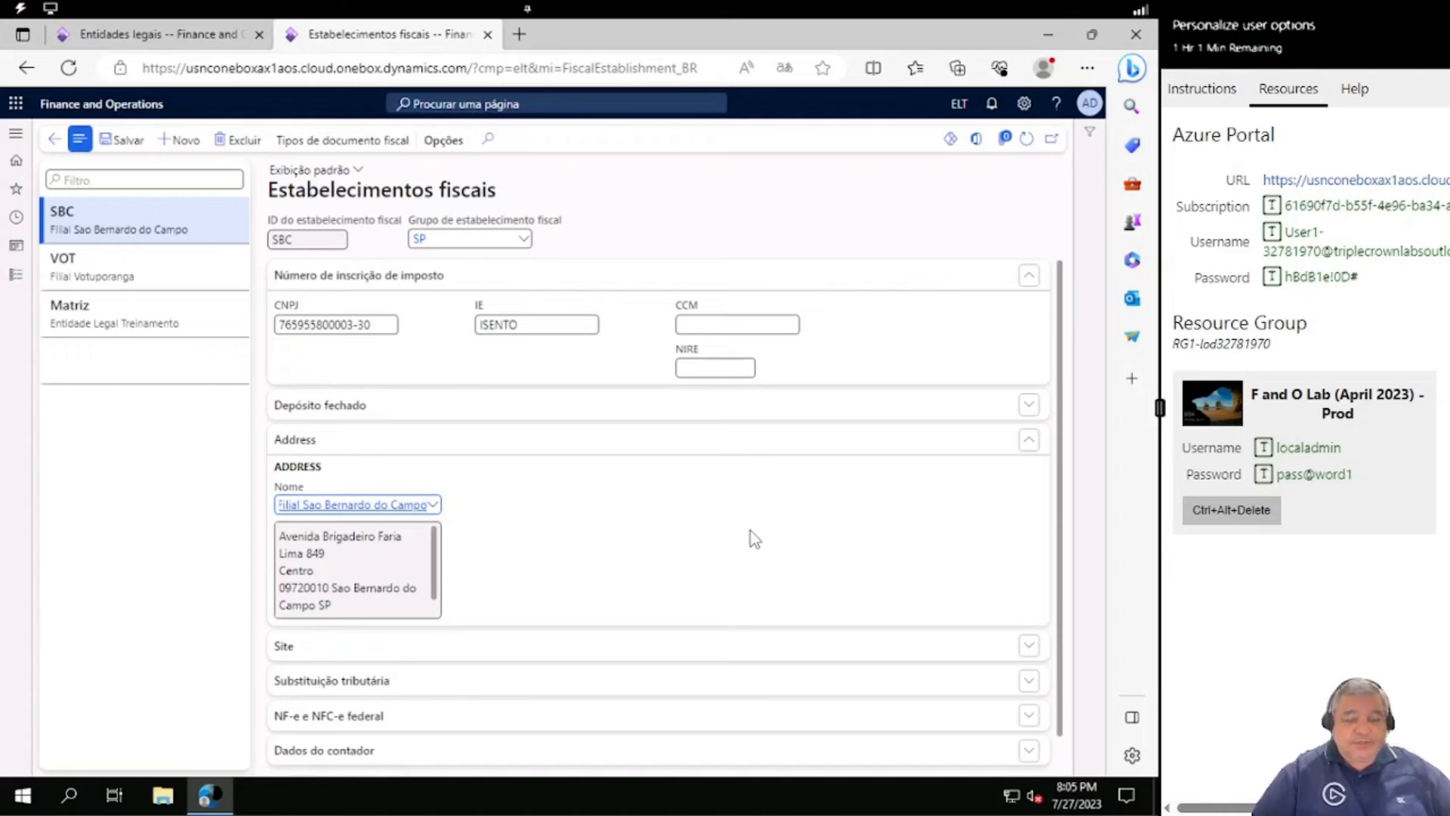
Review the addresses registered for the legal entity Entidade Legal Treinamento and return to the fiscal establishments page
{"action": "left_click", "coordinate": [168, 38]}
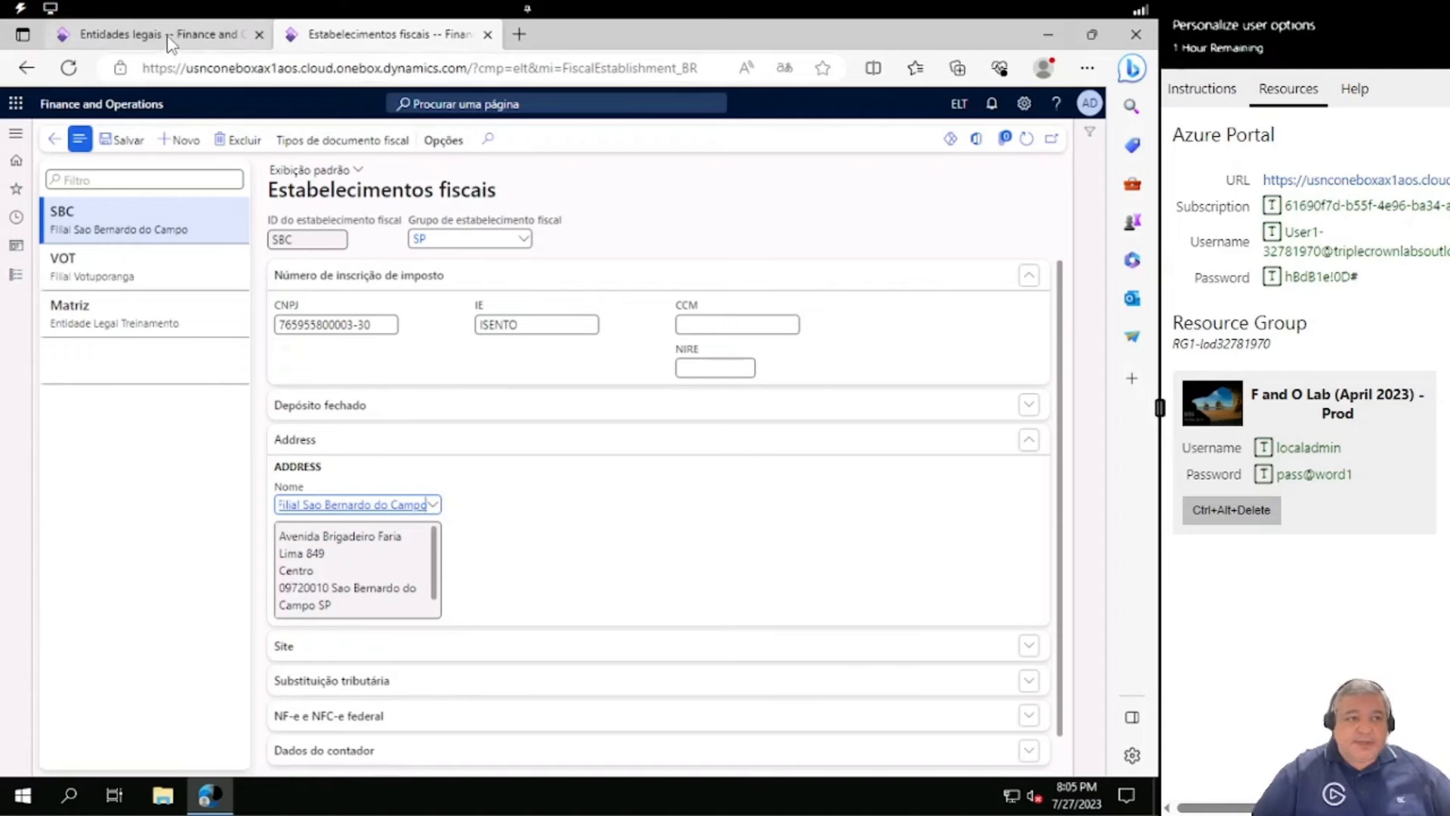
{"action": "left_click", "coordinate": [113, 695]}
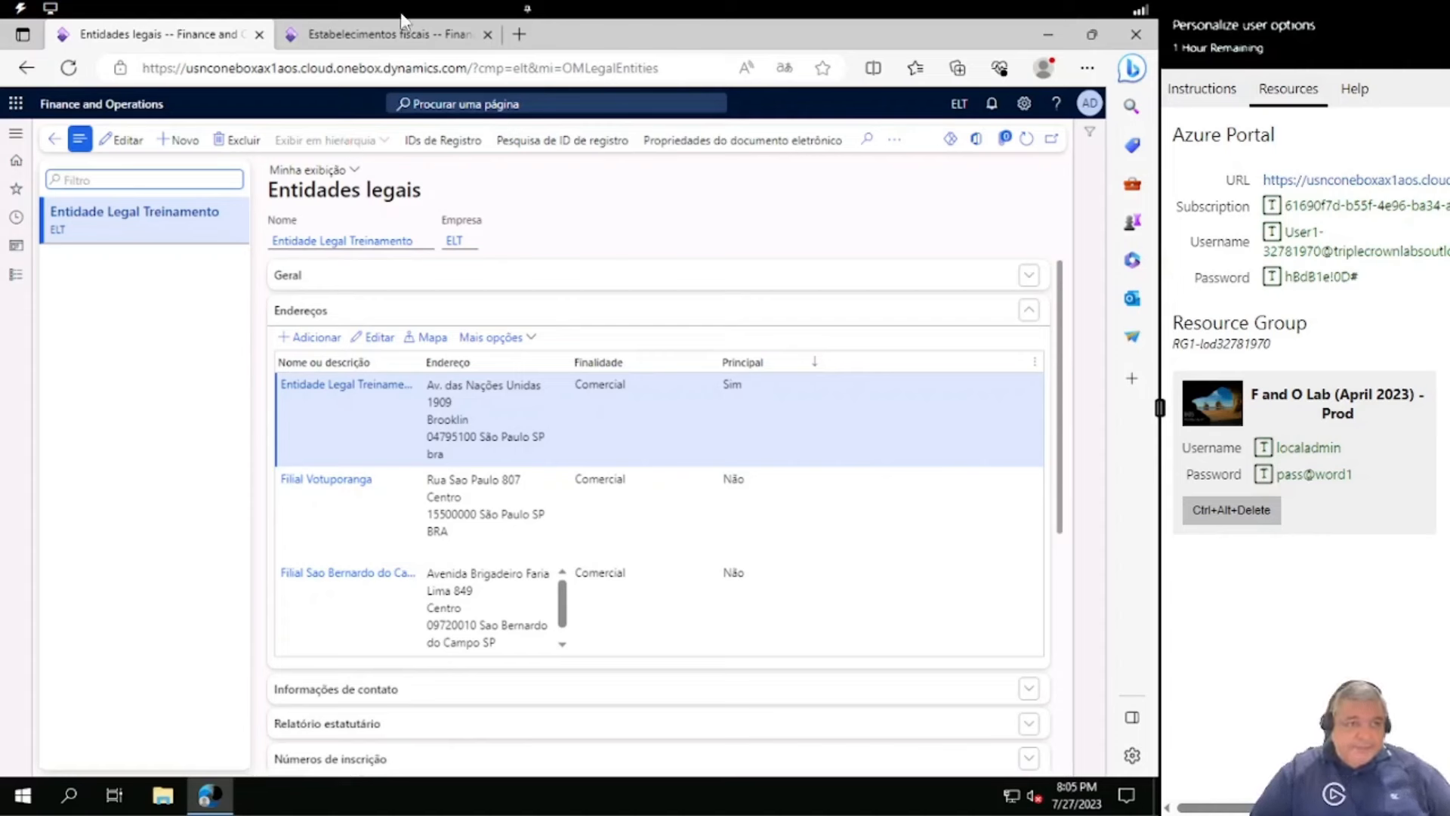
{"action": "left_click", "coordinate": [393, 36]}
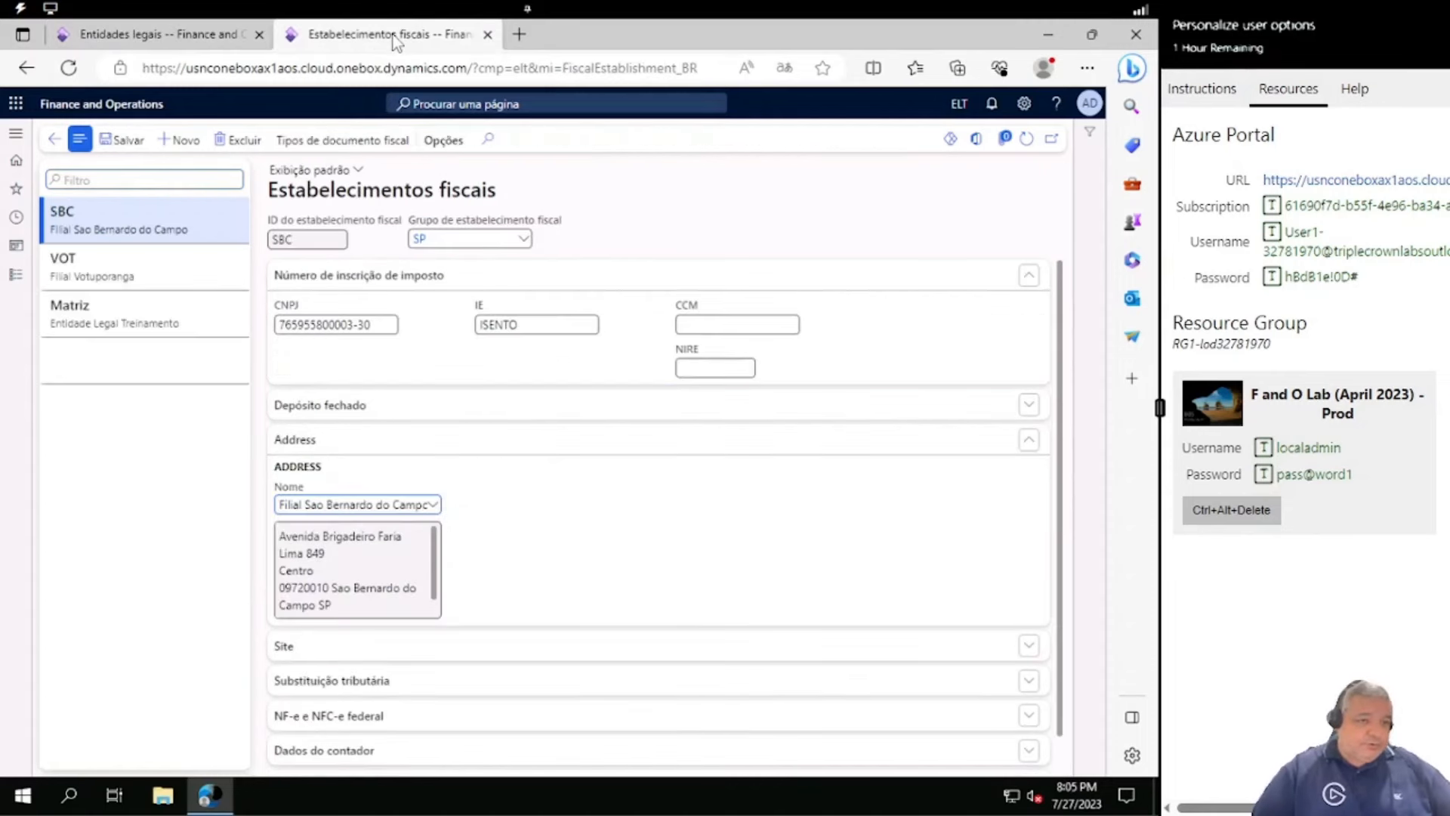
Duplicate the fiscal establishments browser tab and open the operating units page of Administração da organização in the copy
{"action": "right_click", "coordinate": [393, 37]}
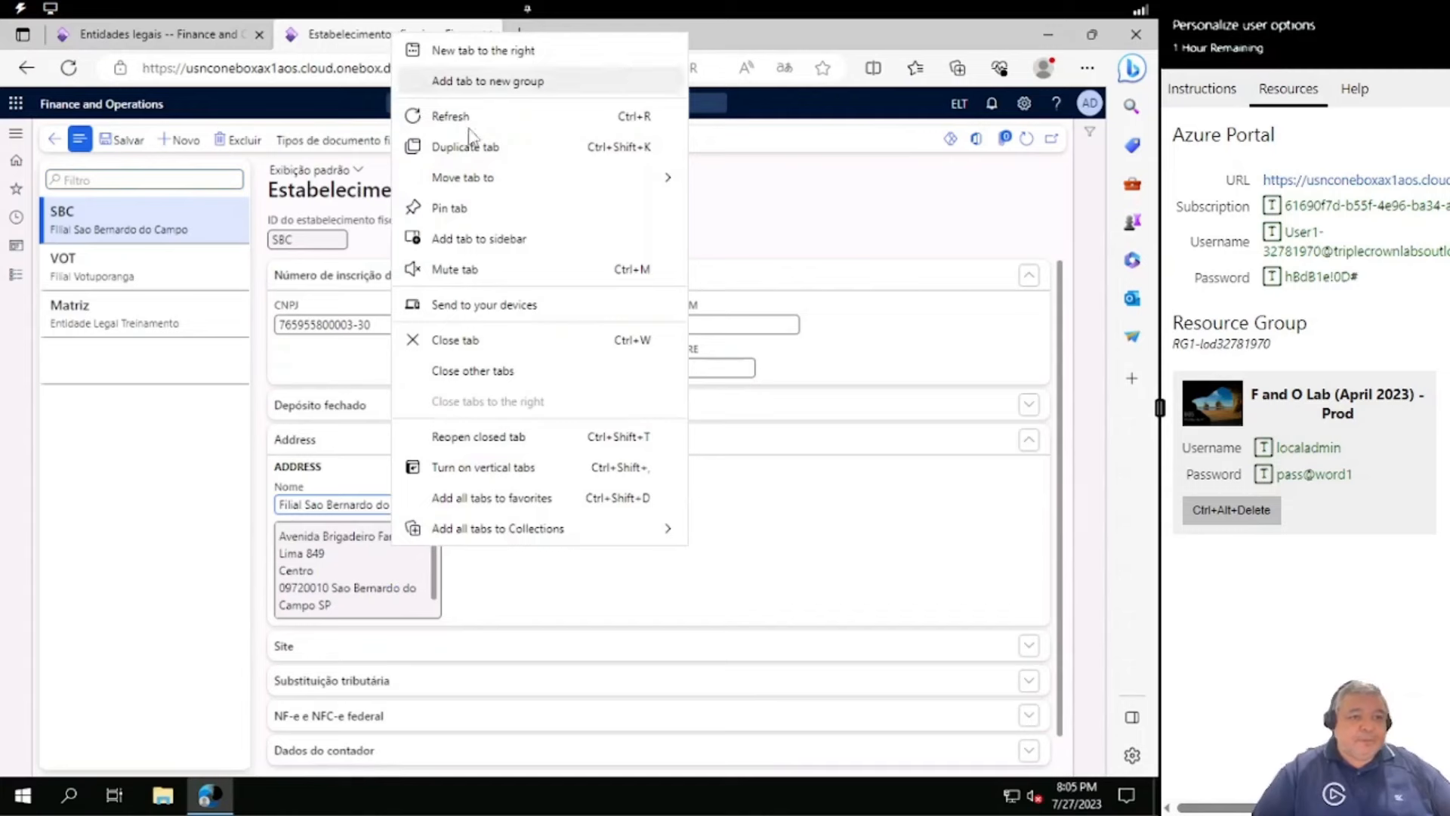
{"action": "left_click", "coordinate": [491, 148]}
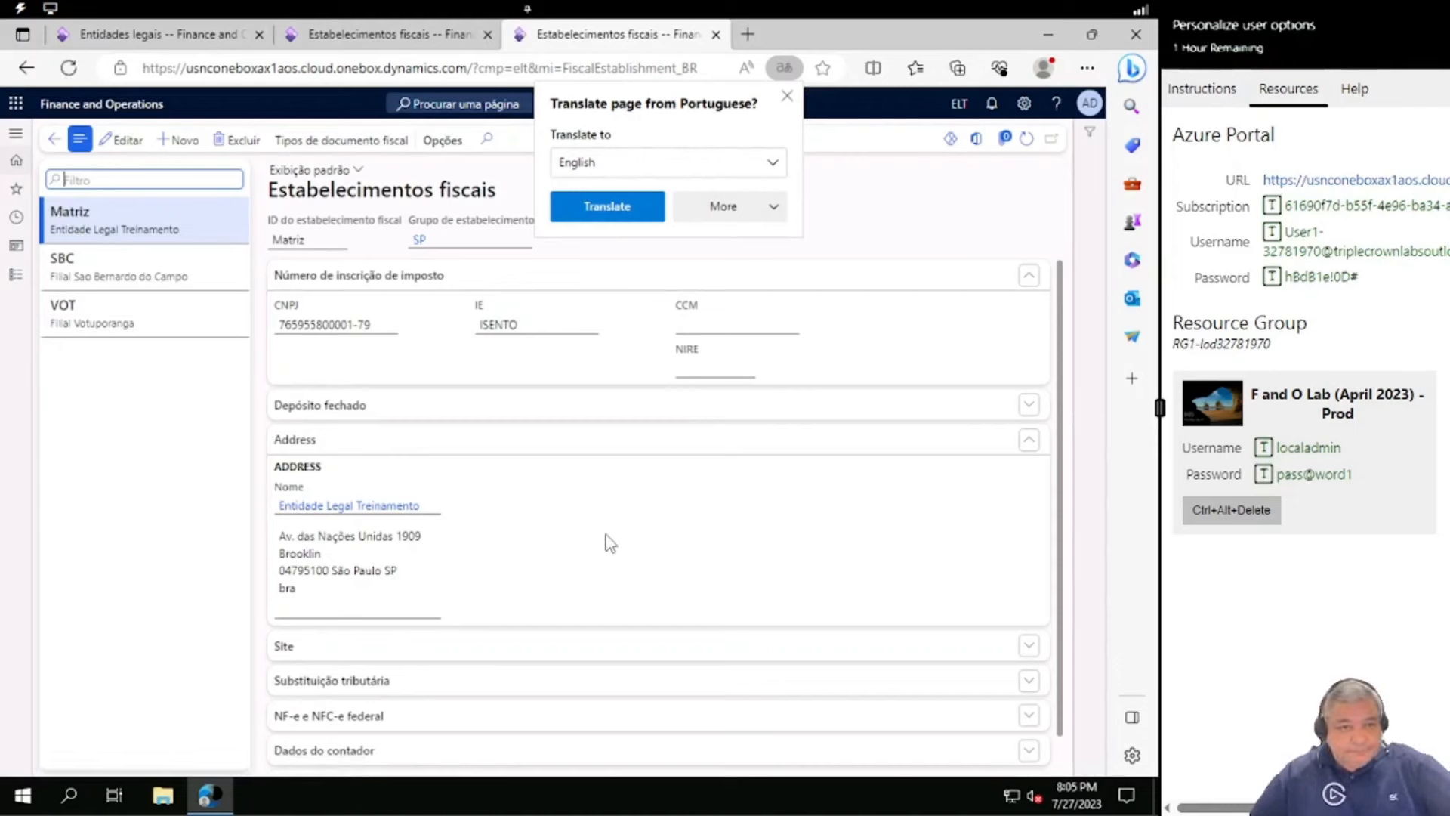
{"action": "left_click", "coordinate": [787, 98]}
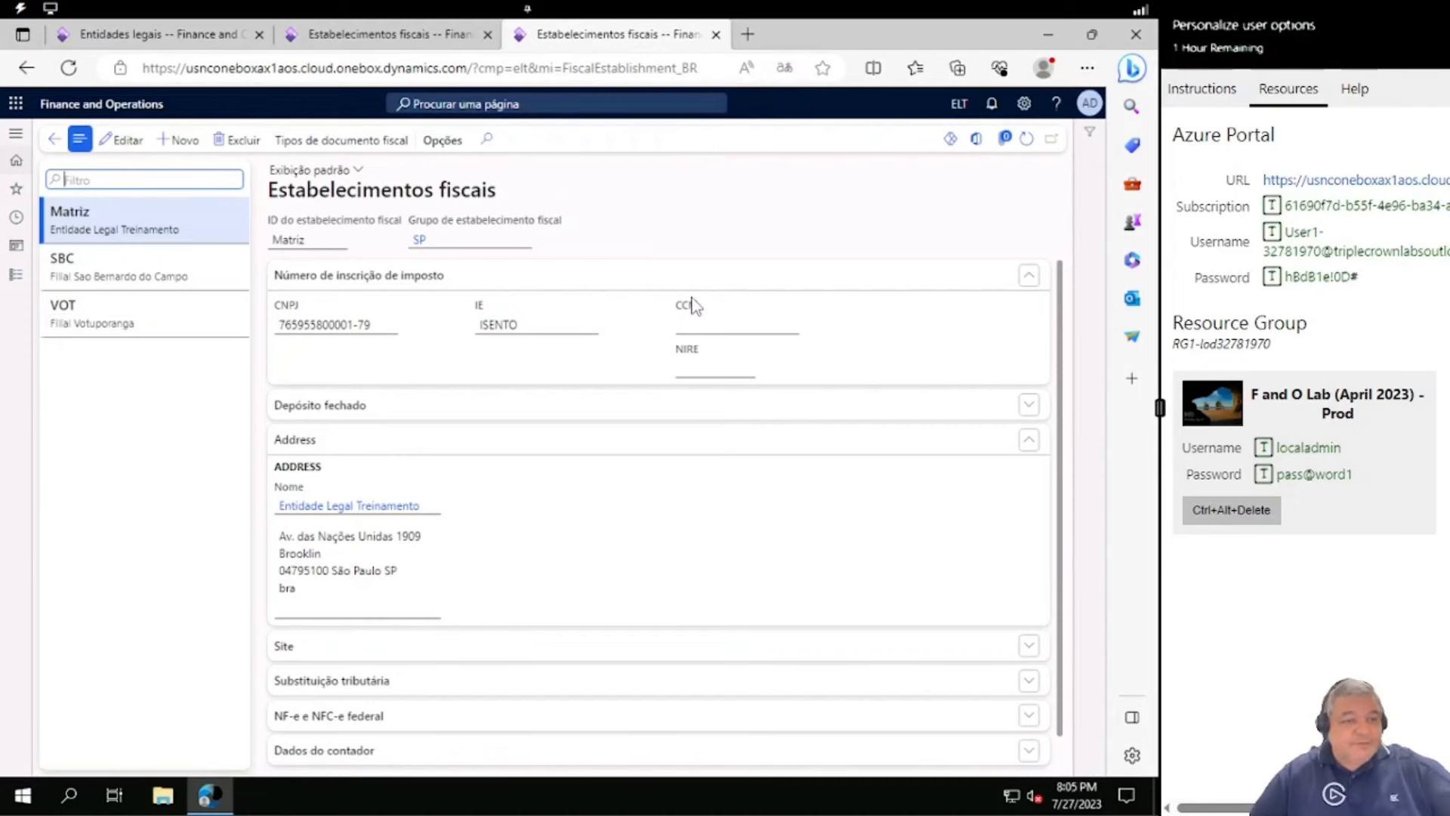
{"action": "left_click", "coordinate": [16, 276]}
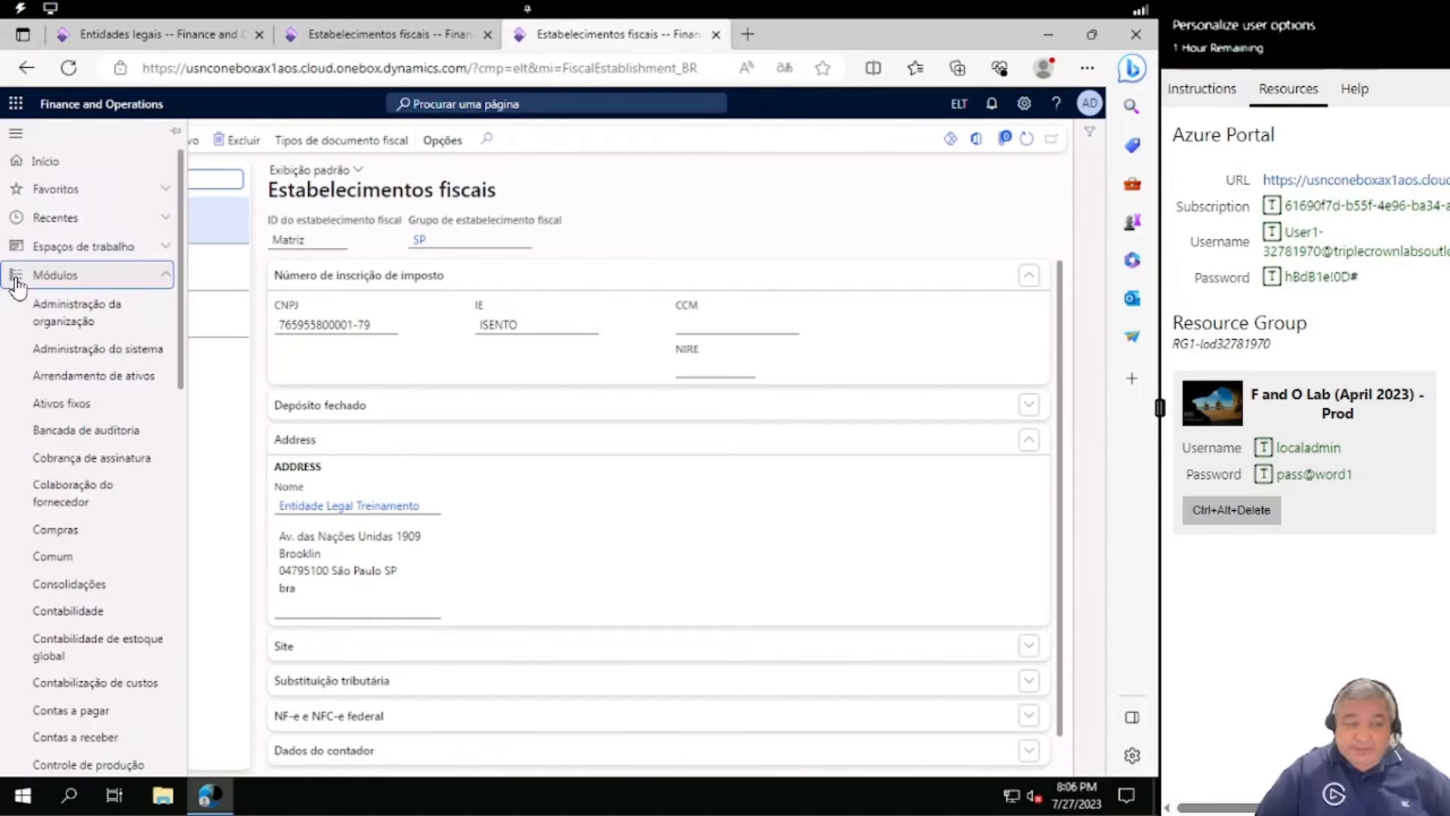
{"action": "left_click", "coordinate": [66, 325]}
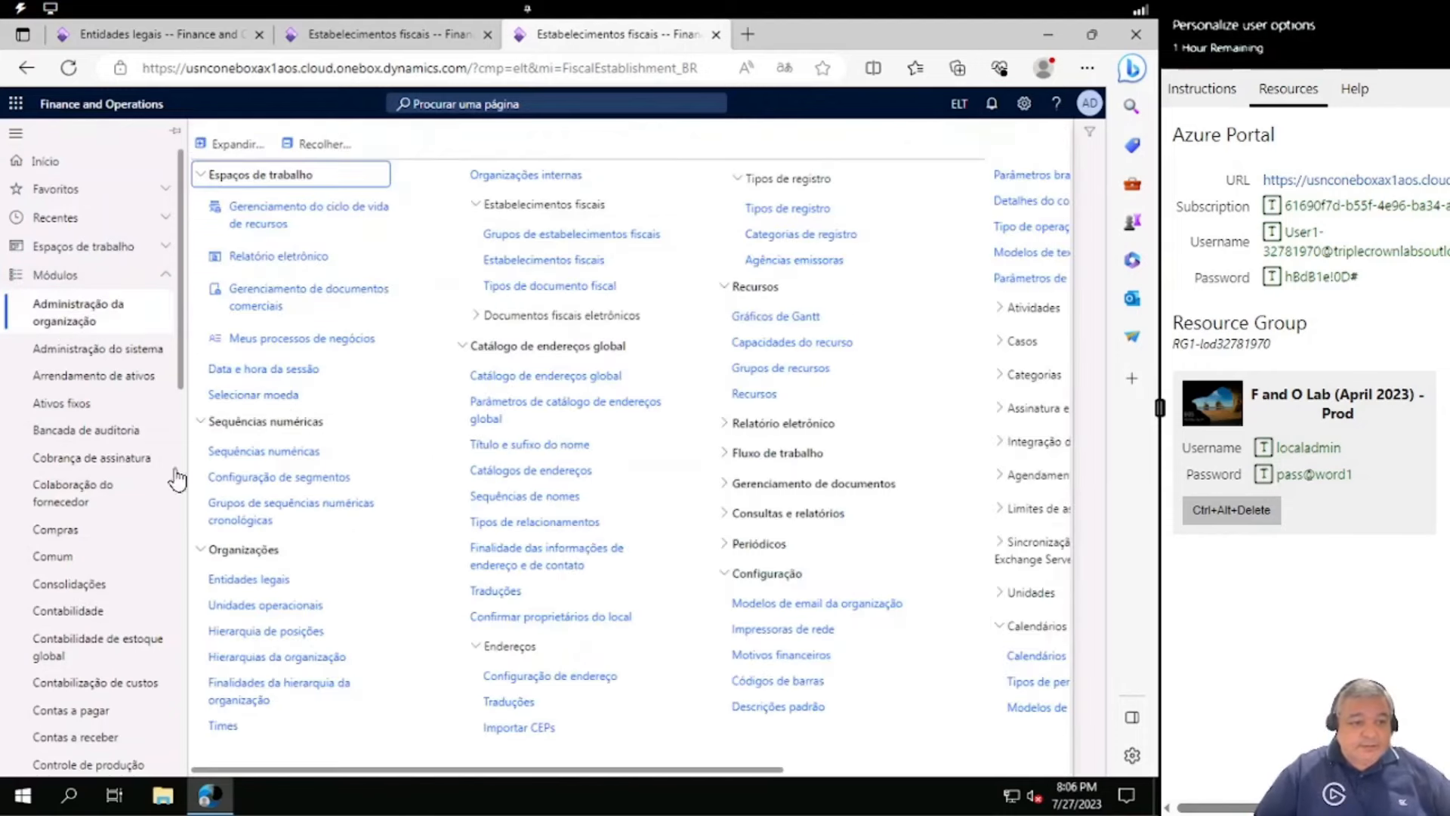
{"action": "left_click", "coordinate": [272, 609]}
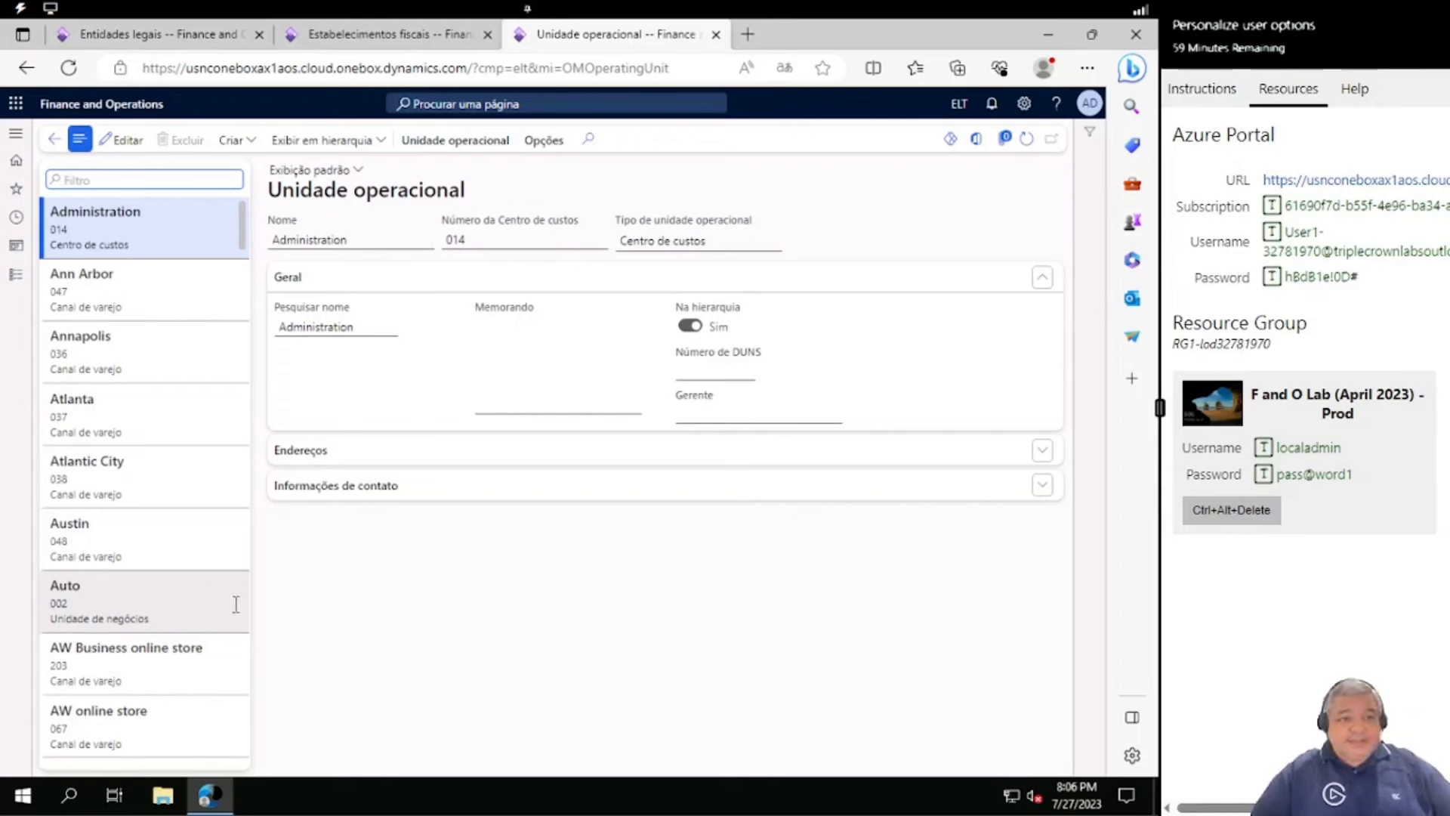
Create a new operating unit of type Canal de varejo and name it Votuporanga
{"action": "left_click", "coordinate": [252, 142]}
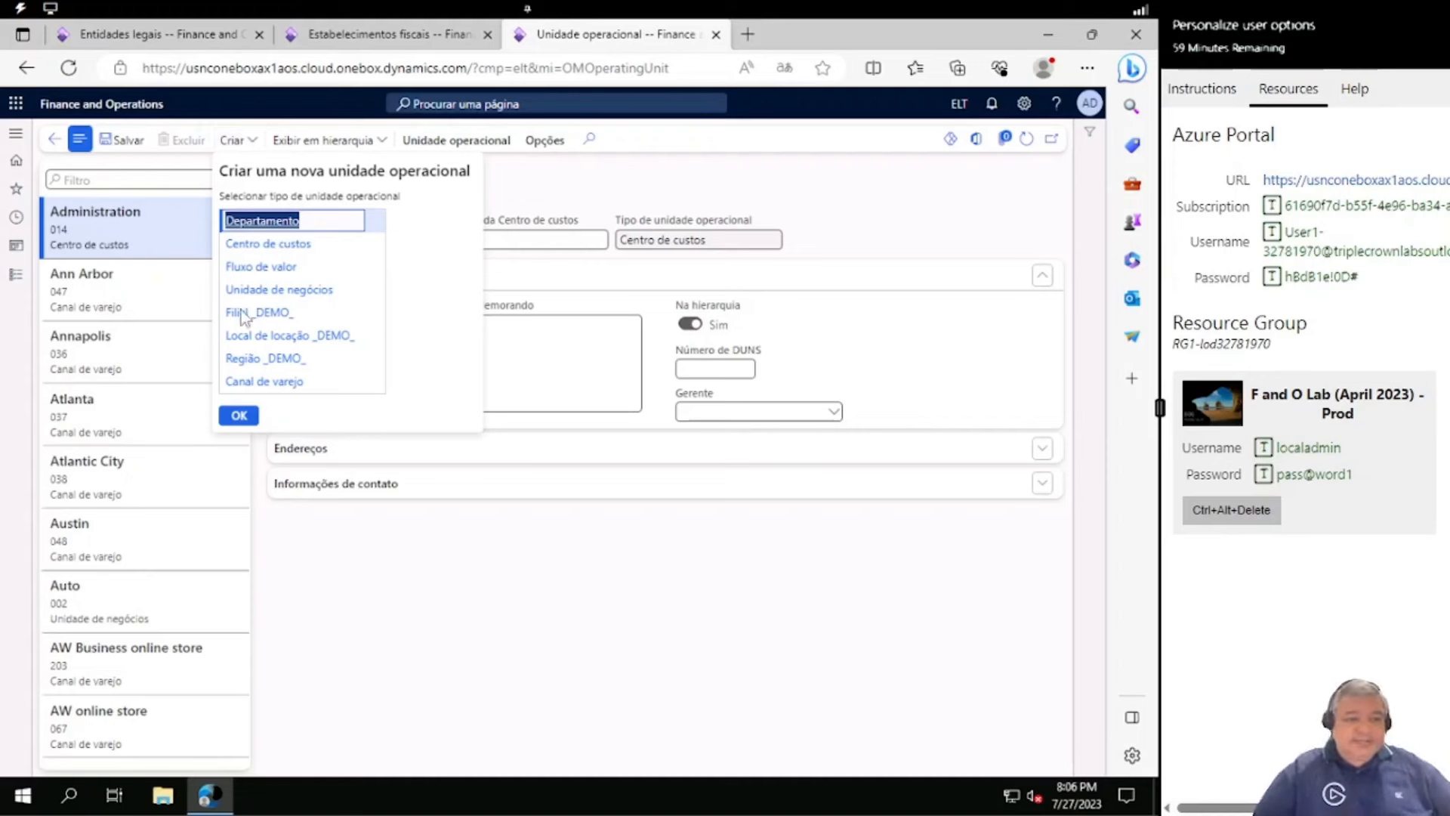
{"action": "left_click", "coordinate": [281, 386]}
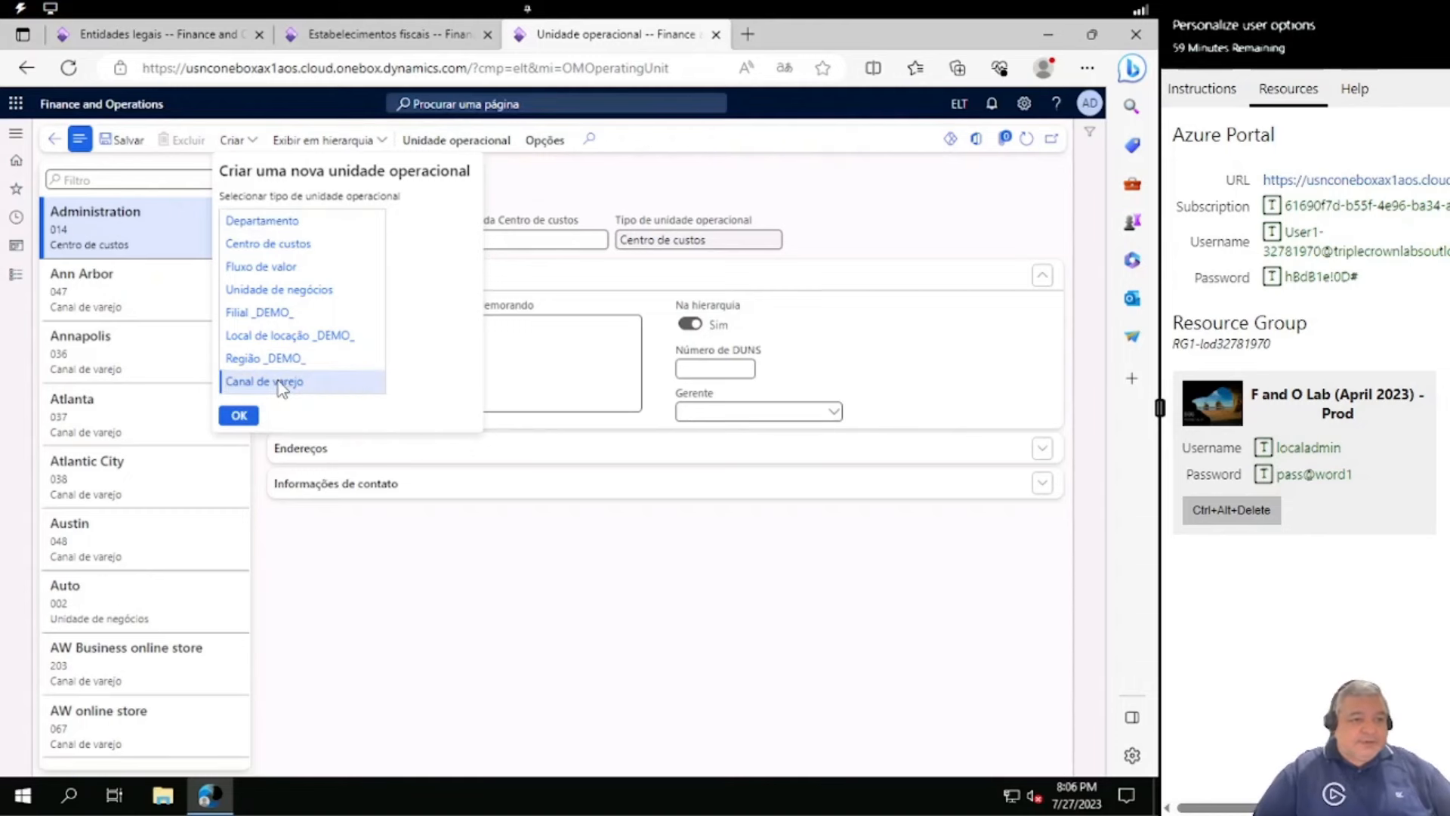
{"action": "left_click", "coordinate": [239, 415]}
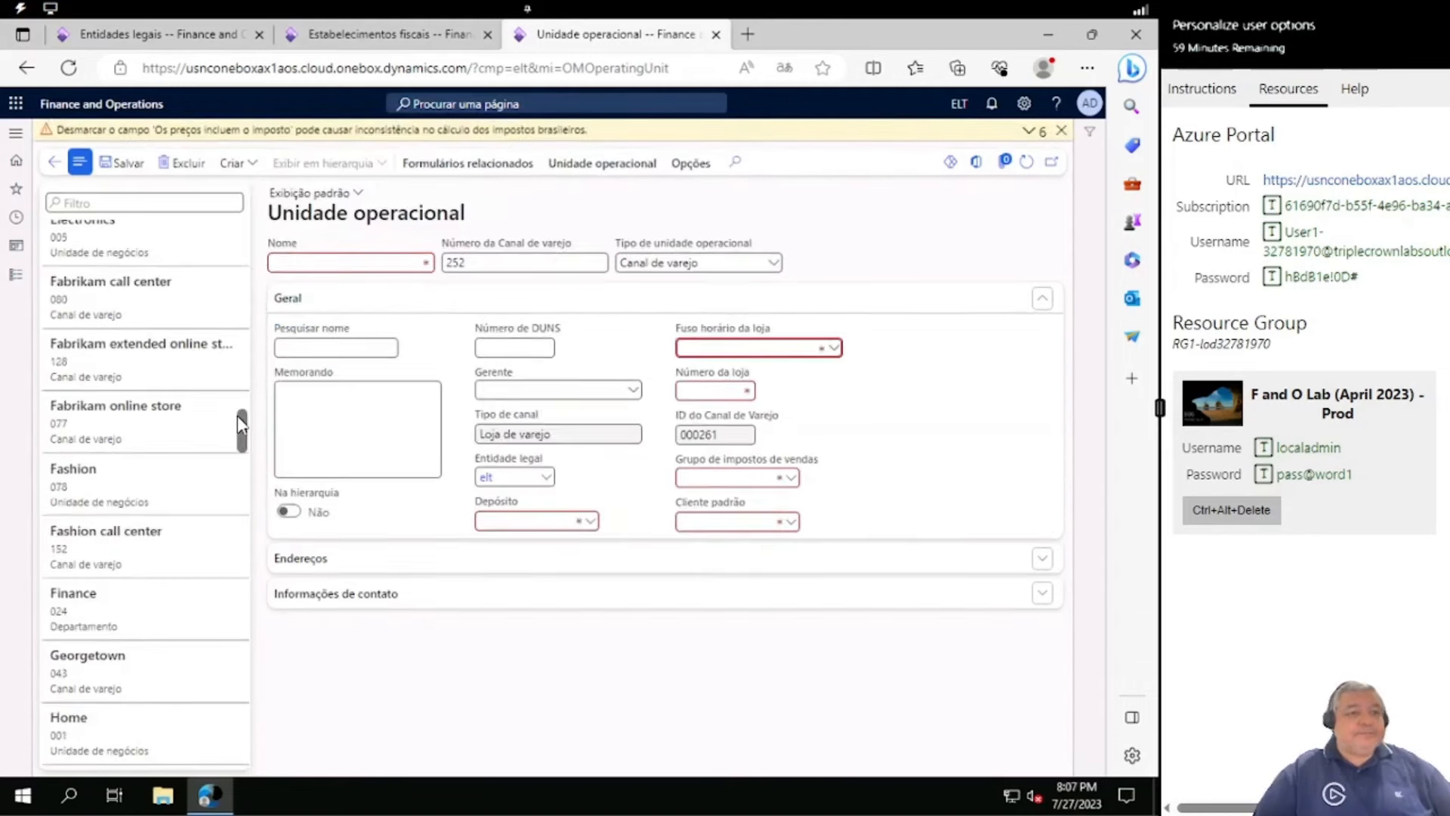
{"action": "left_click", "coordinate": [366, 263]}
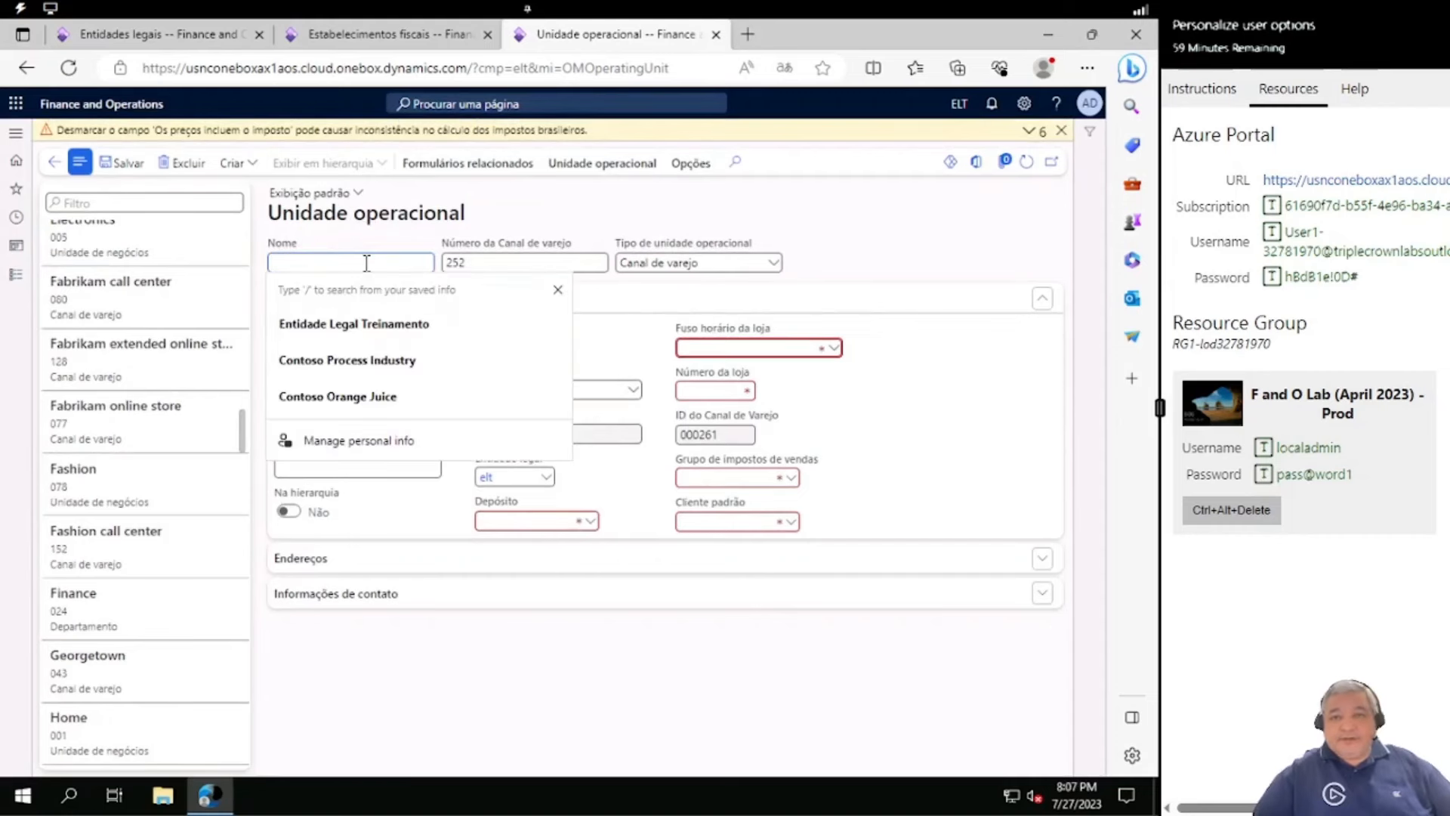
{"action": "type", "text": "V"}
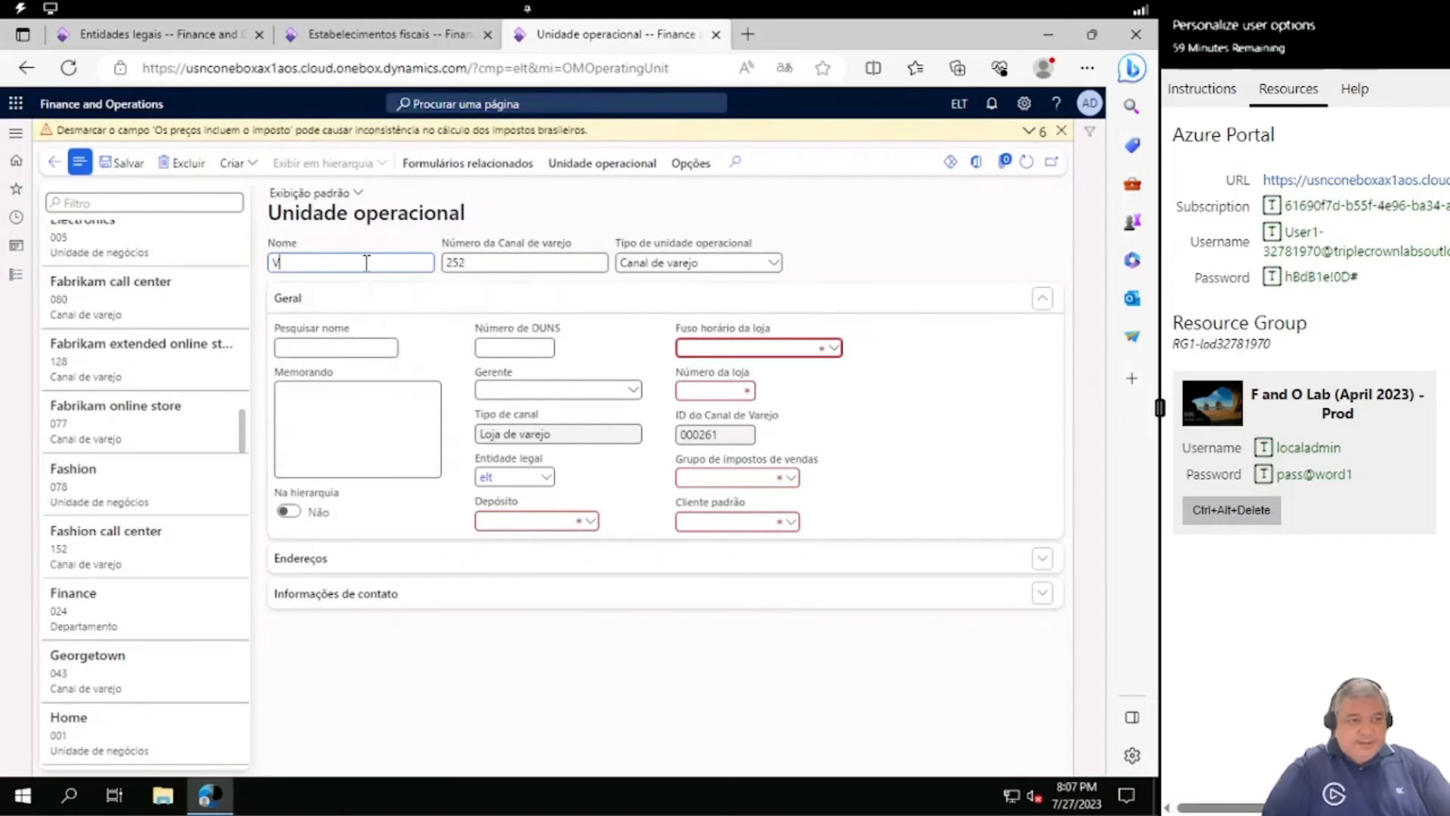
{"action": "type", "text": "ot"}
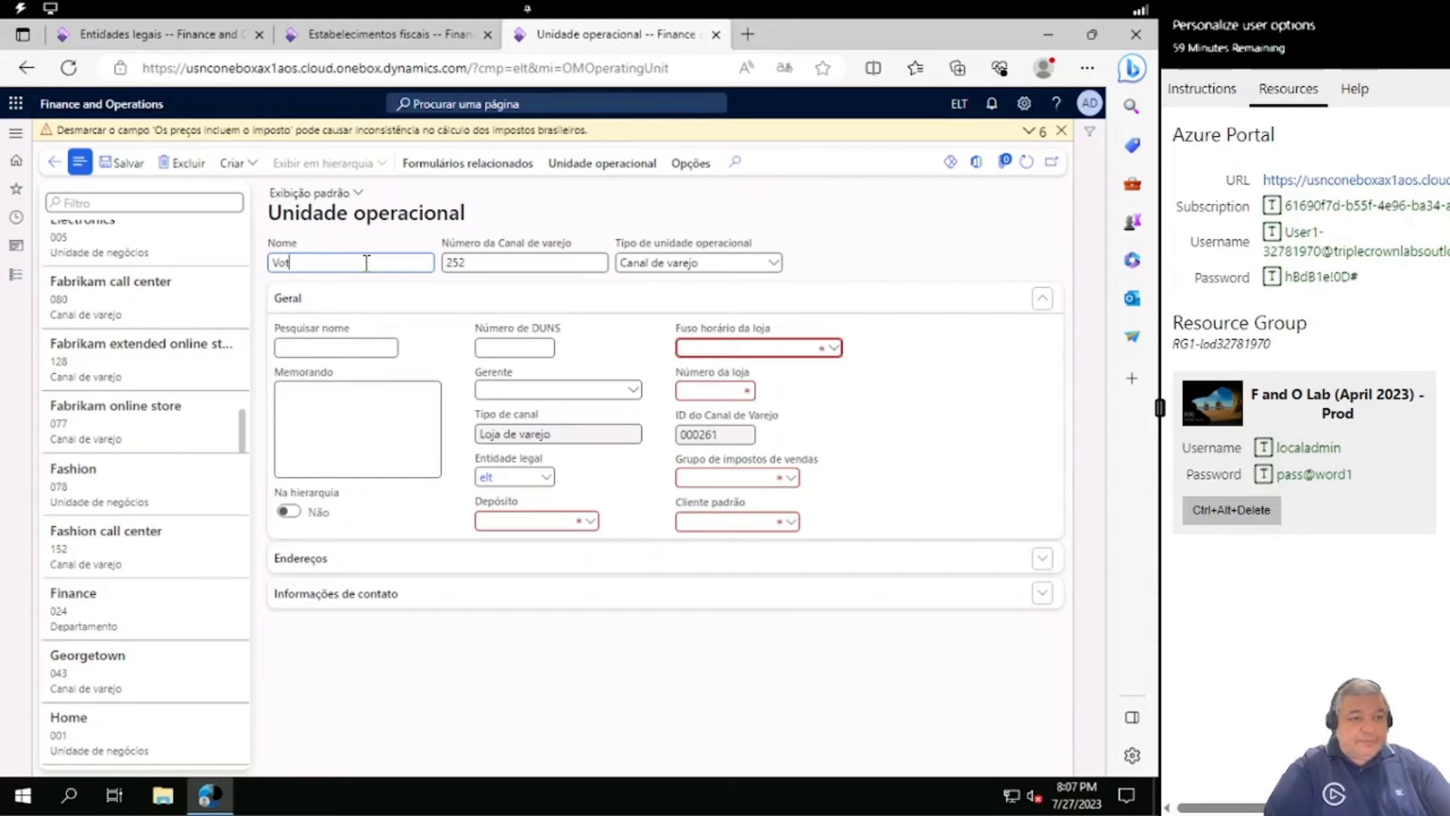
{"action": "type", "text": "uporanga"}
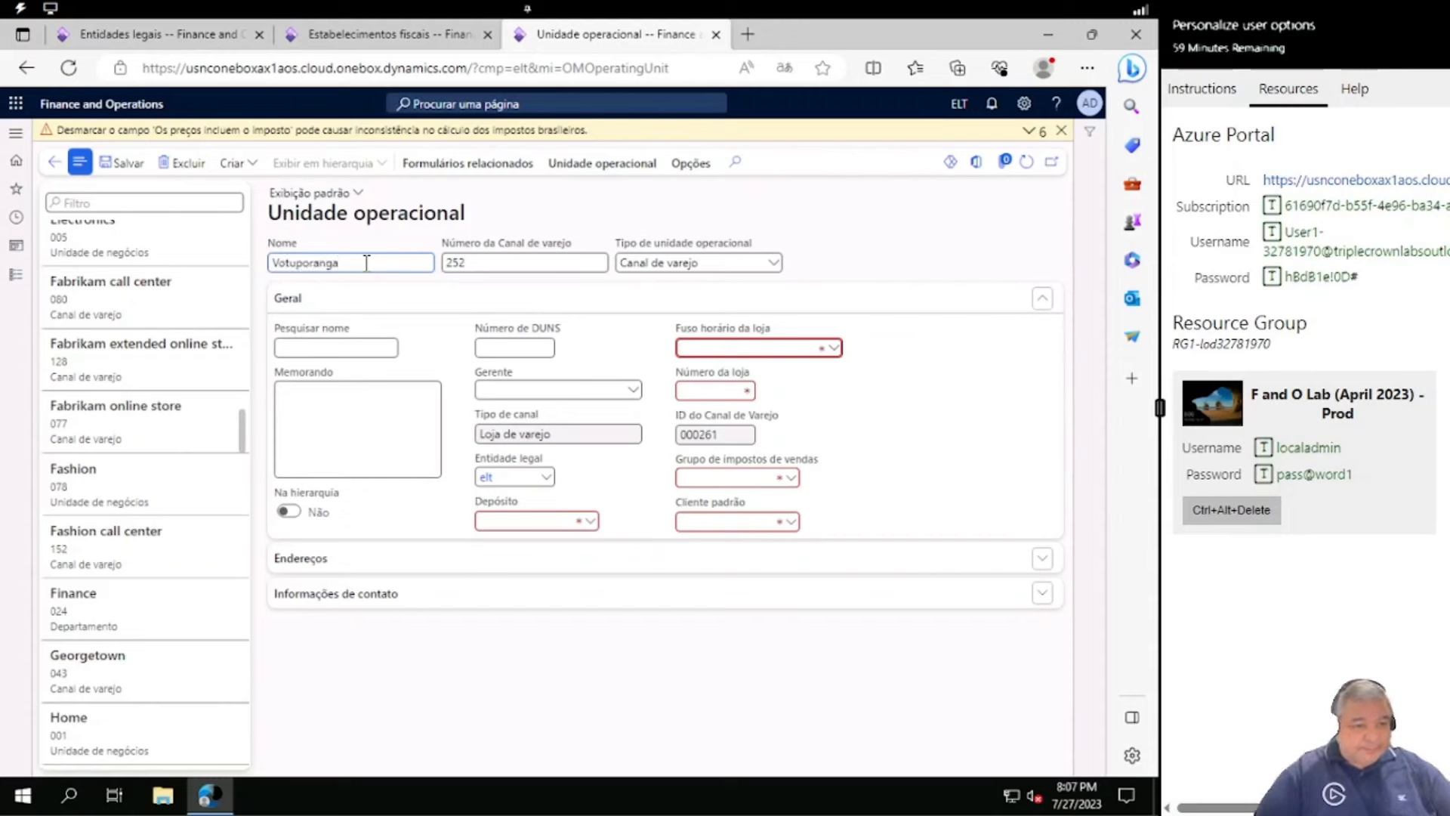
{"action": "key", "text": "Tab"}
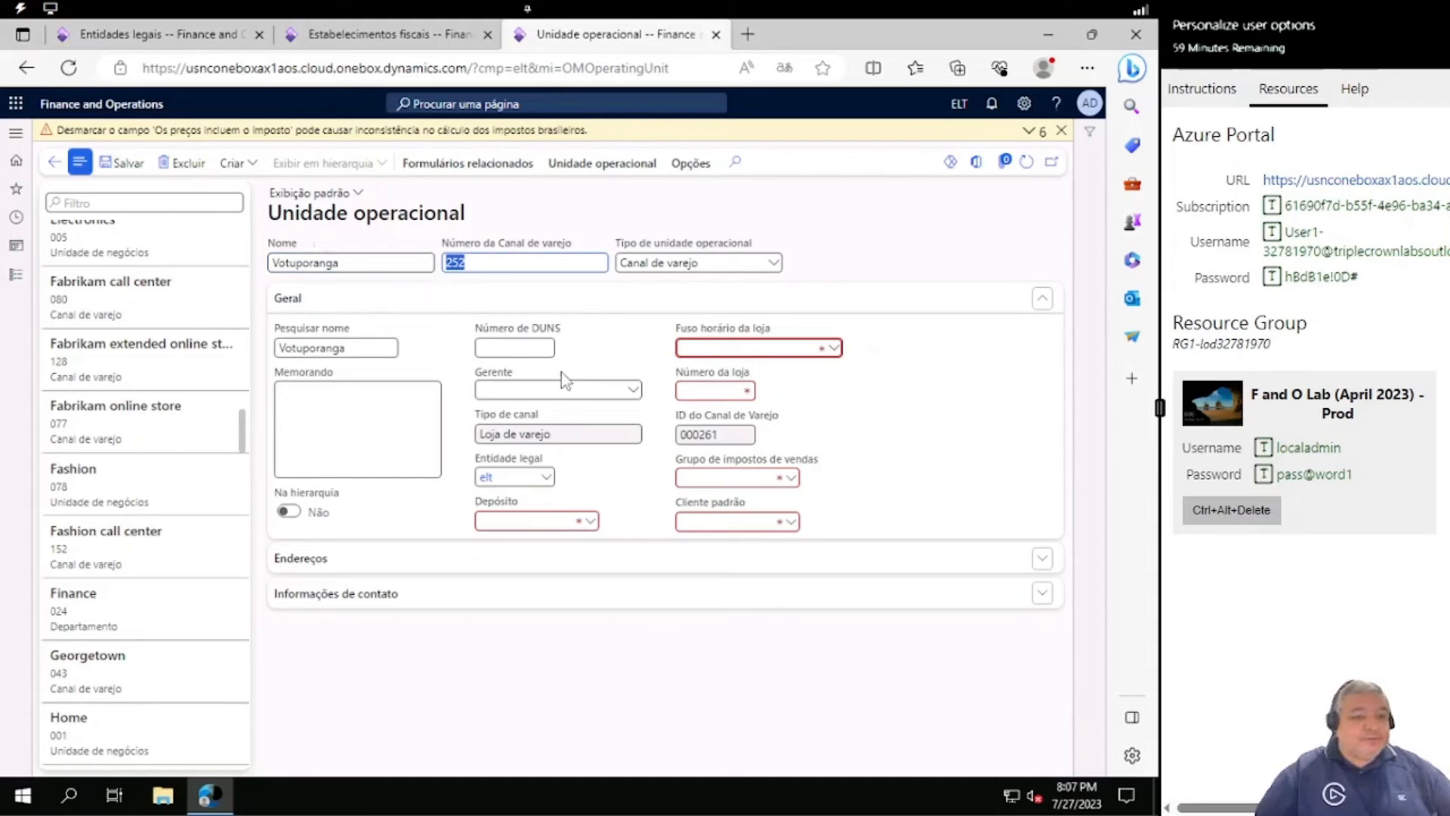
Set the Votuporanga store's time zone to (GMT-03:00) Brasilia and its store number to 252
{"action": "left_click", "coordinate": [836, 349]}
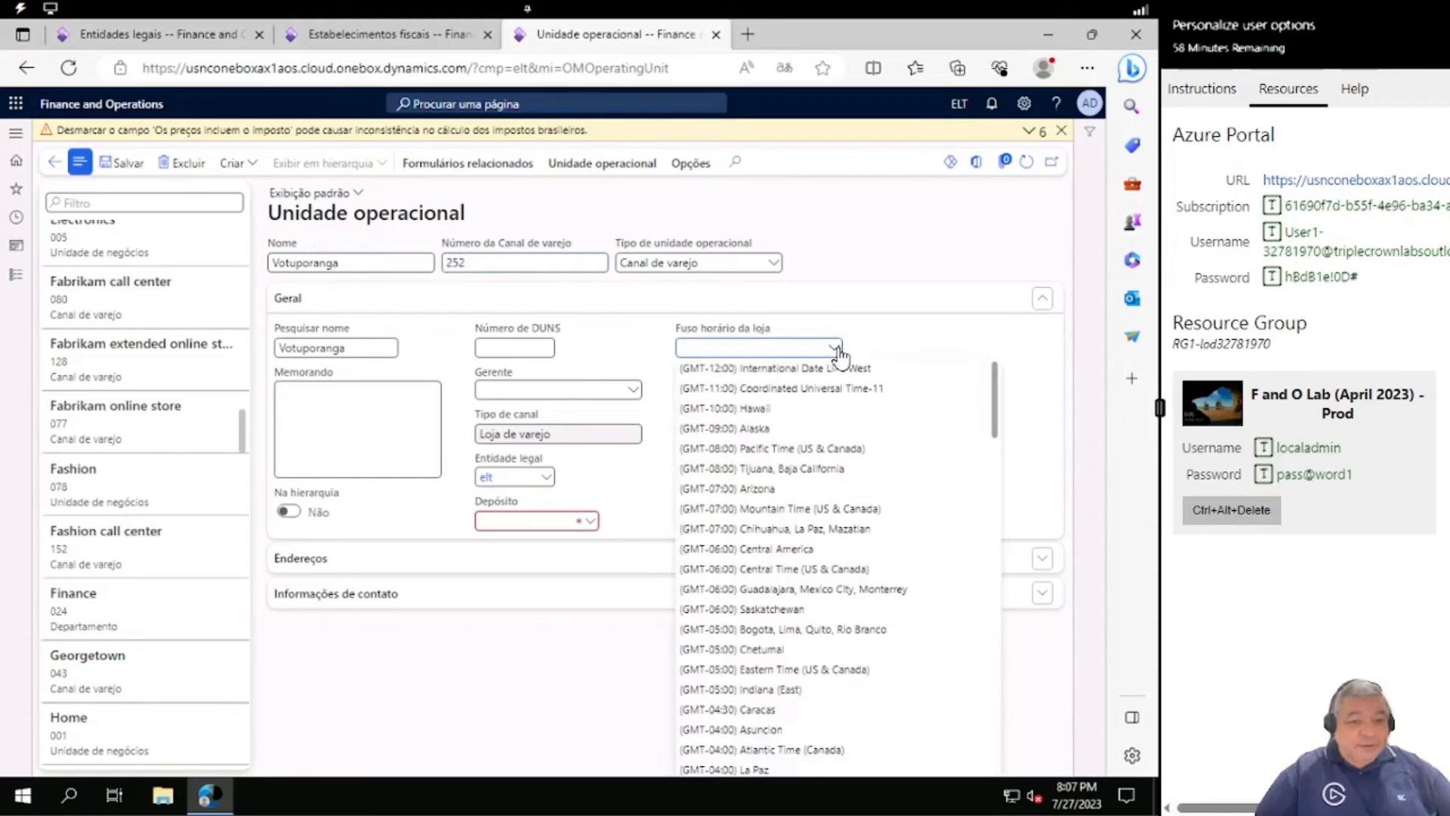
{"action": "scroll", "coordinate": [823, 529], "scroll_direction": "down", "scroll_amount": 6}
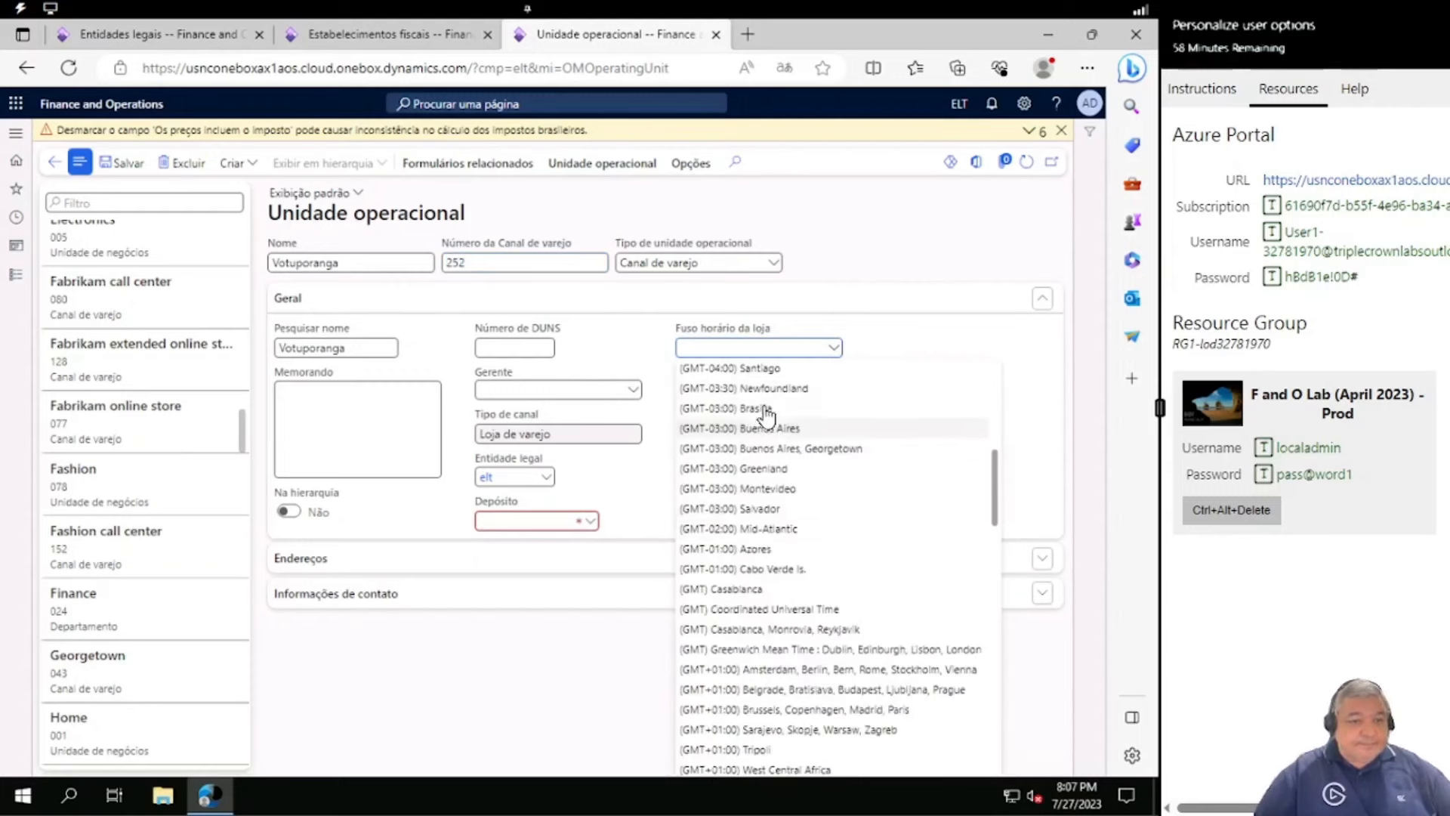
{"action": "left_click", "coordinate": [767, 408]}
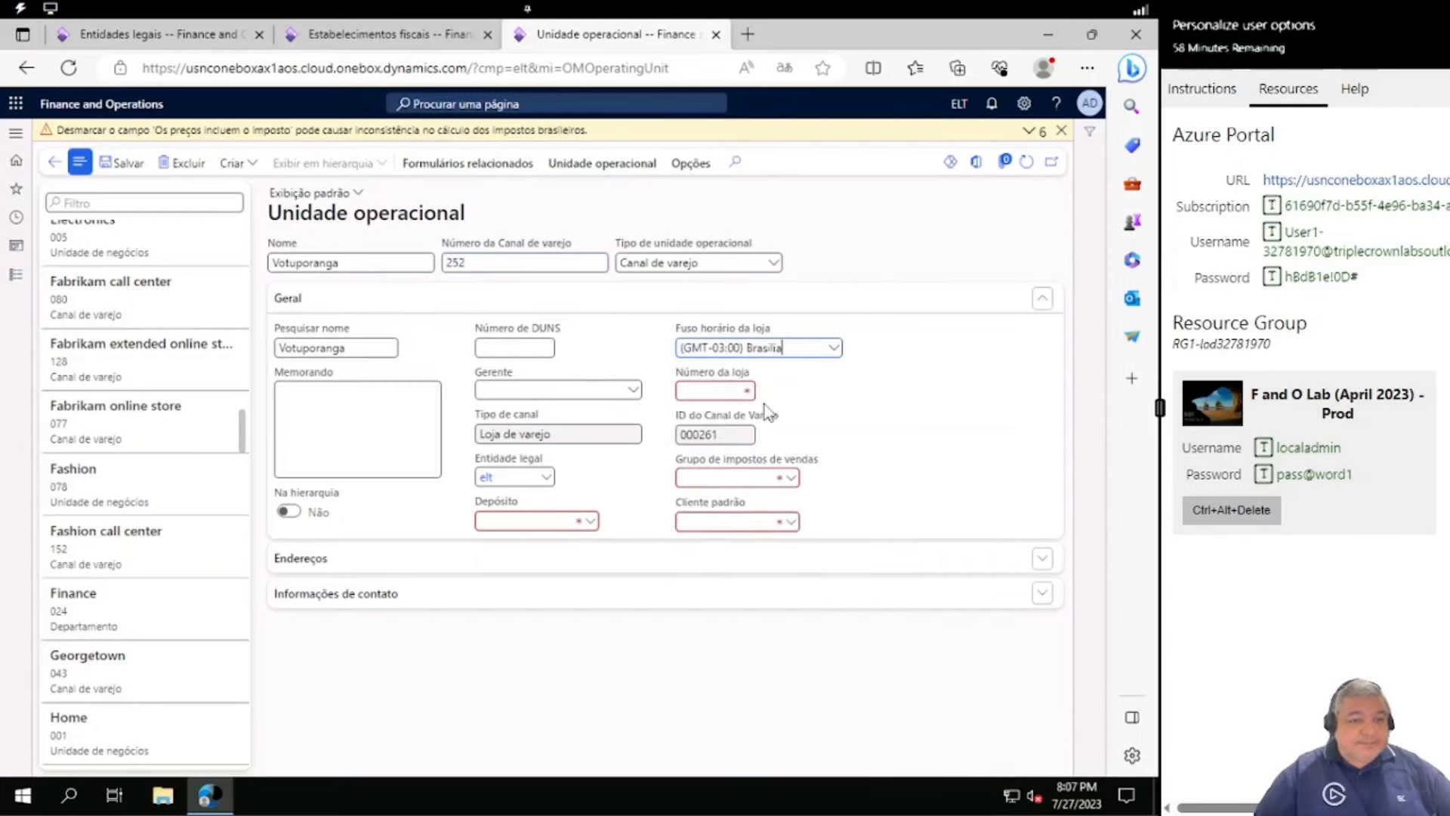
{"action": "left_click", "coordinate": [724, 390]}
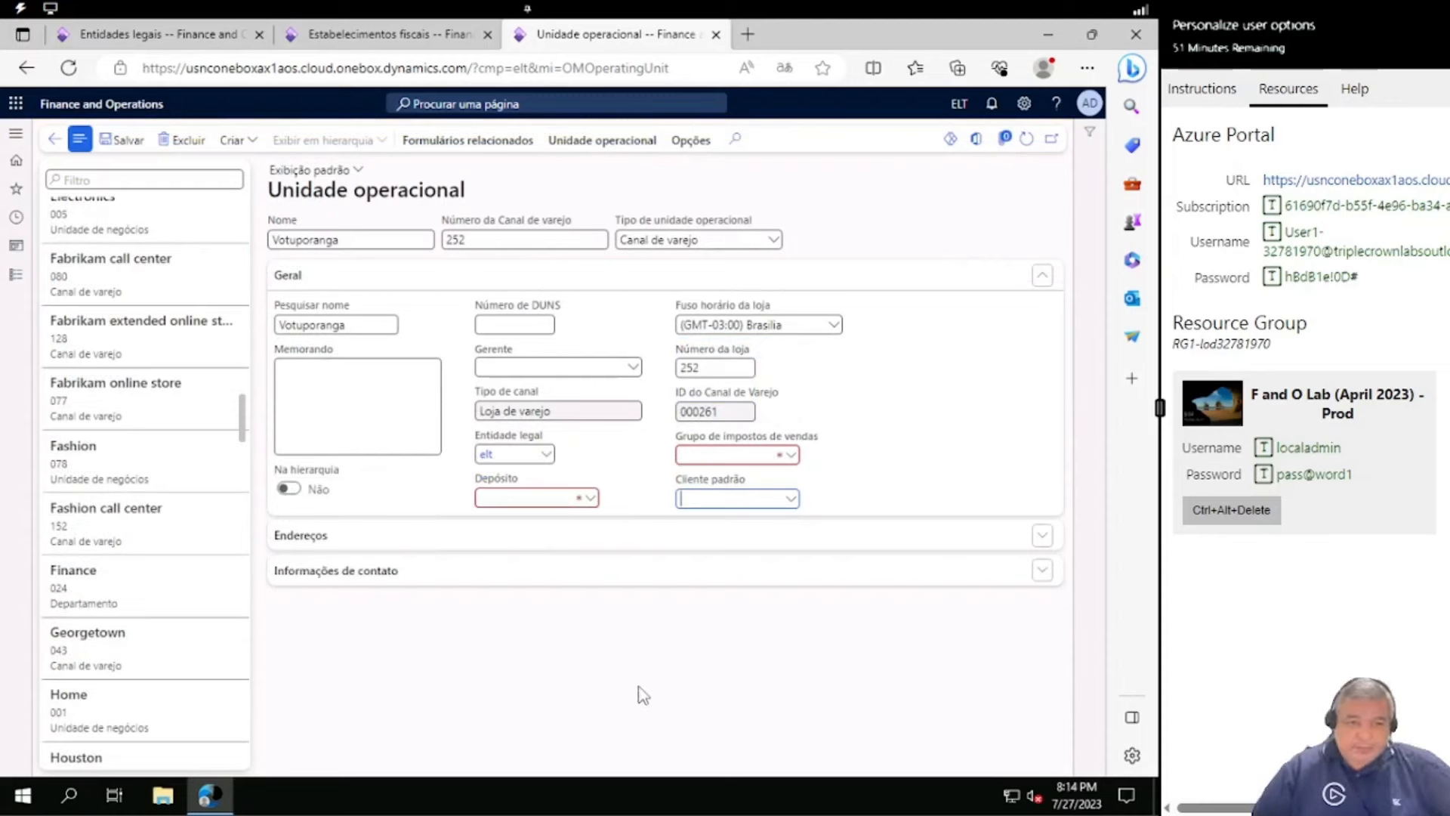
Assign warehouse VOT and sales tax group ICMS-SP to the Votuporanga retail channel
{"action": "left_click", "coordinate": [590, 500]}
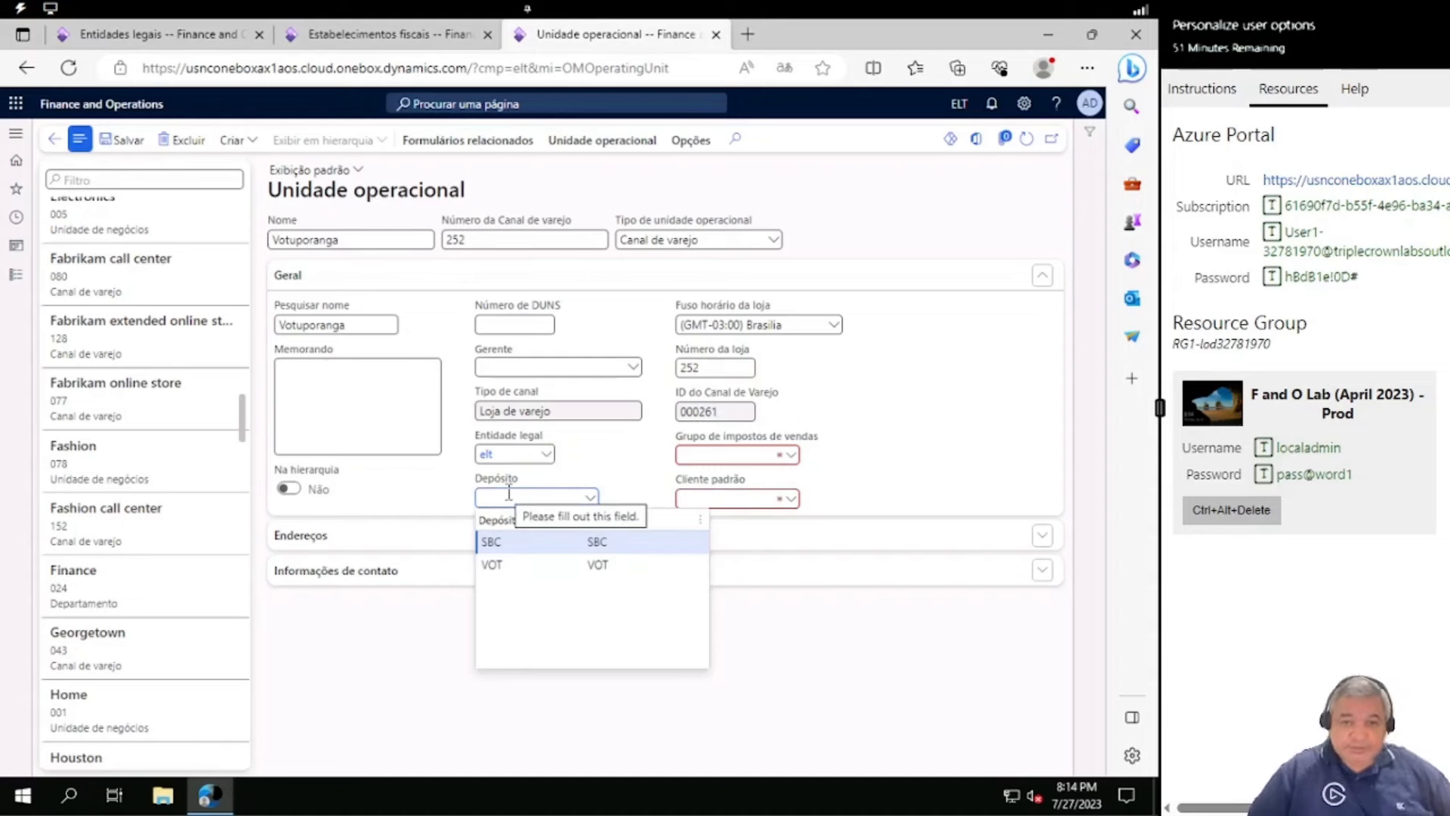
{"action": "left_click", "coordinate": [490, 566]}
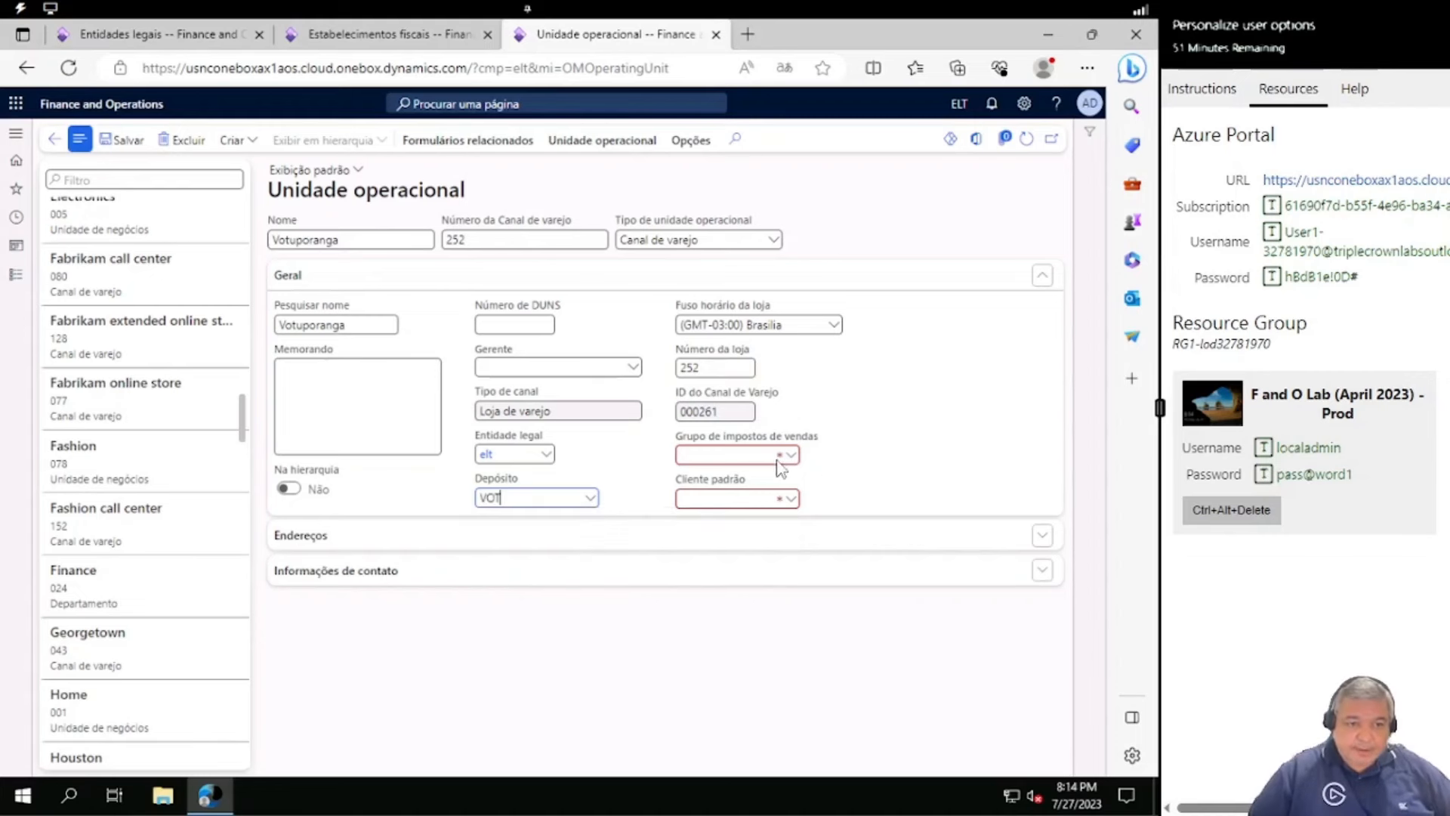
{"action": "left_click", "coordinate": [791, 456]}
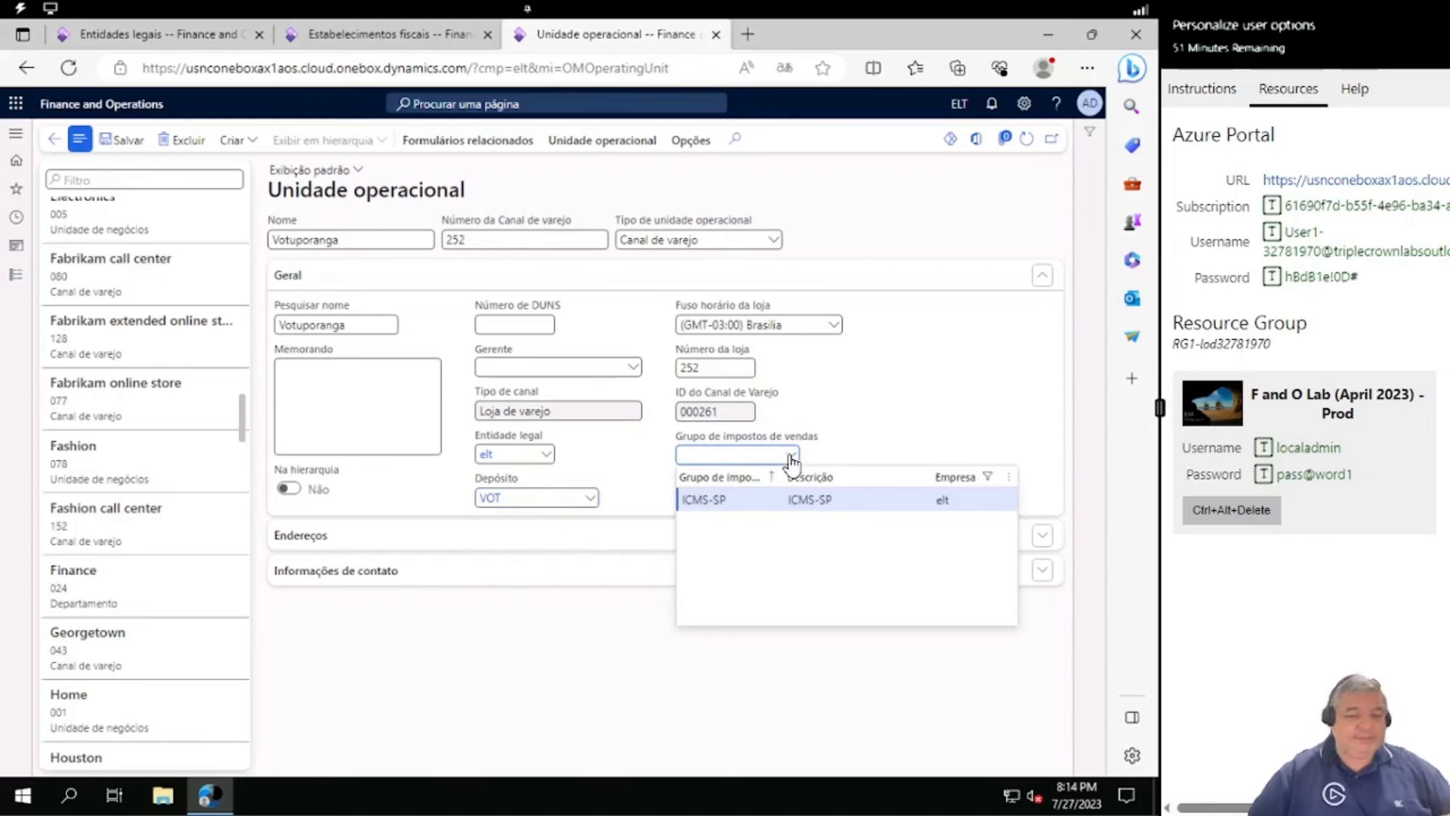
{"action": "left_click", "coordinate": [692, 501]}
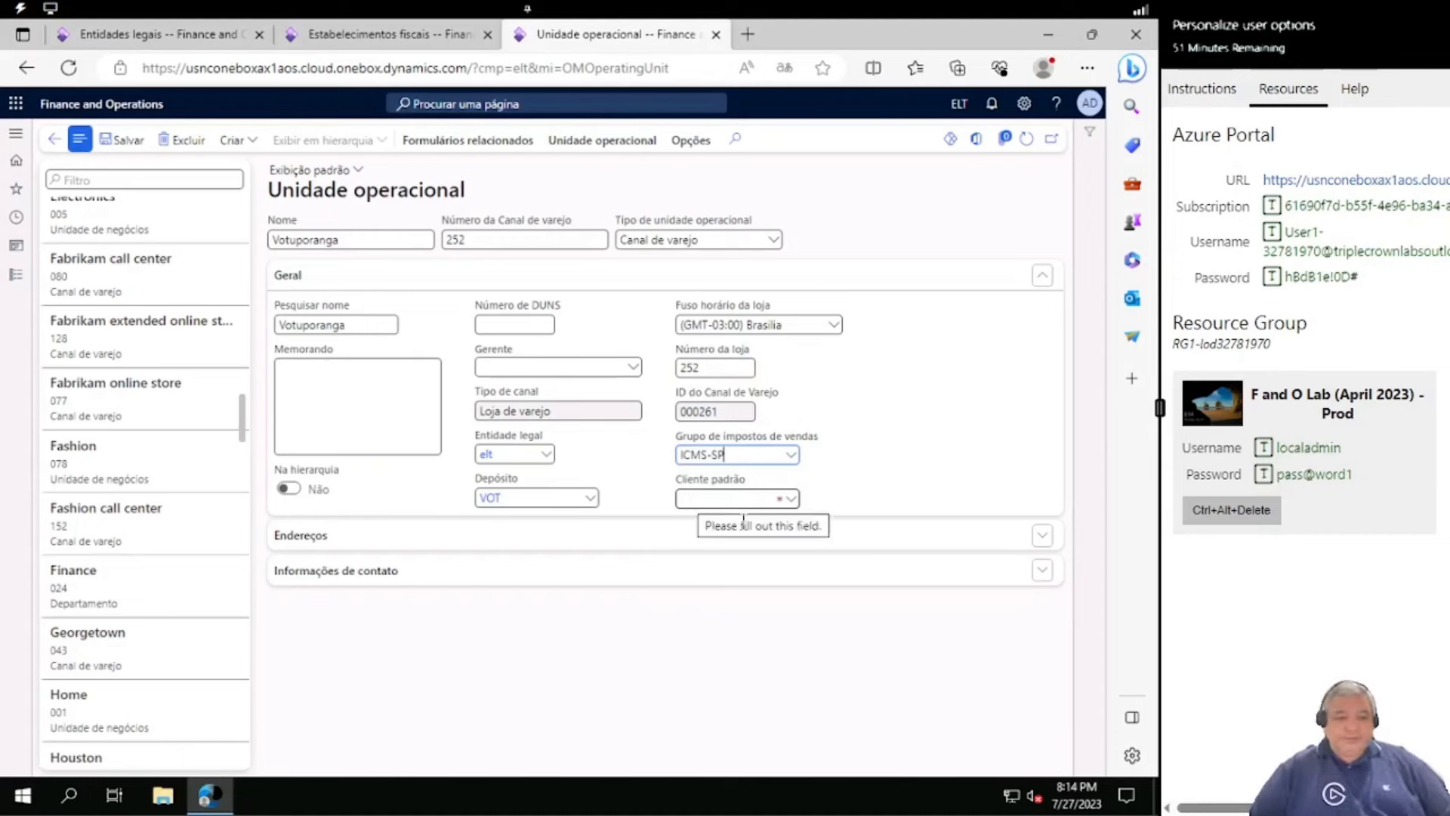
Set the default customer of the Votuporanga channel to Cliente Padrao, save the unit and dismiss the warning
{"action": "left_click", "coordinate": [790, 500]}
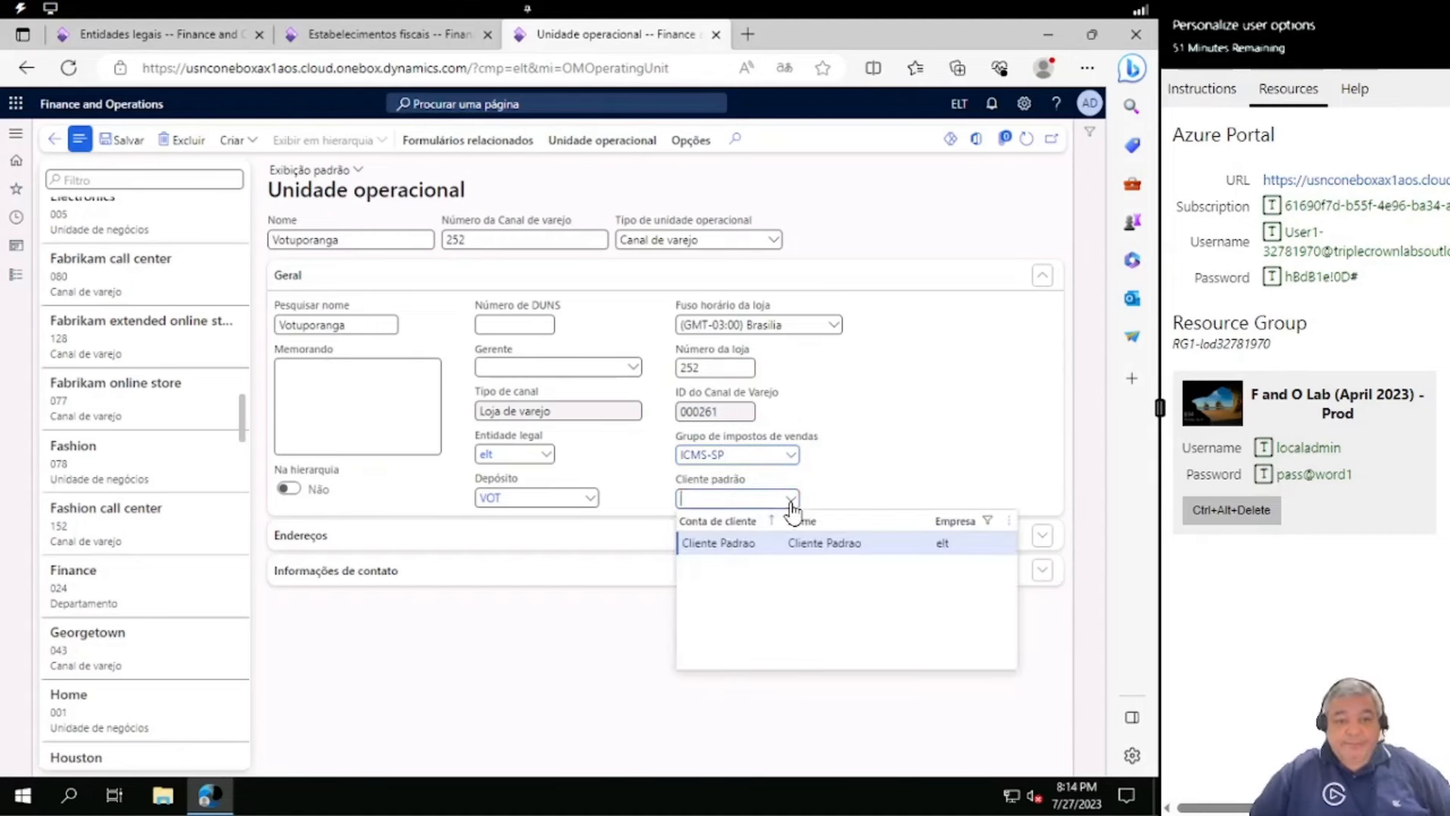
{"action": "left_click", "coordinate": [736, 544]}
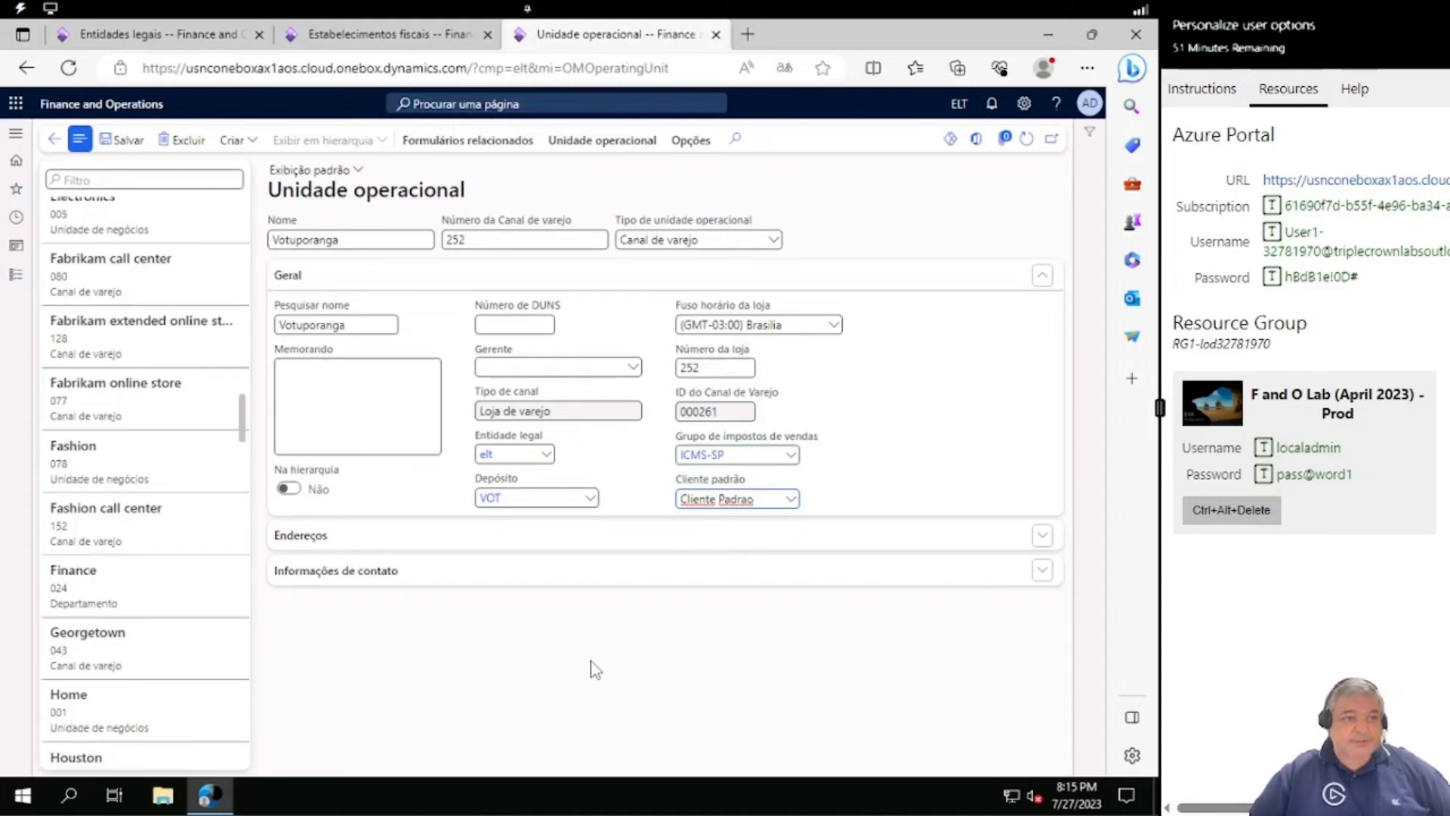
{"action": "left_click", "coordinate": [127, 141]}
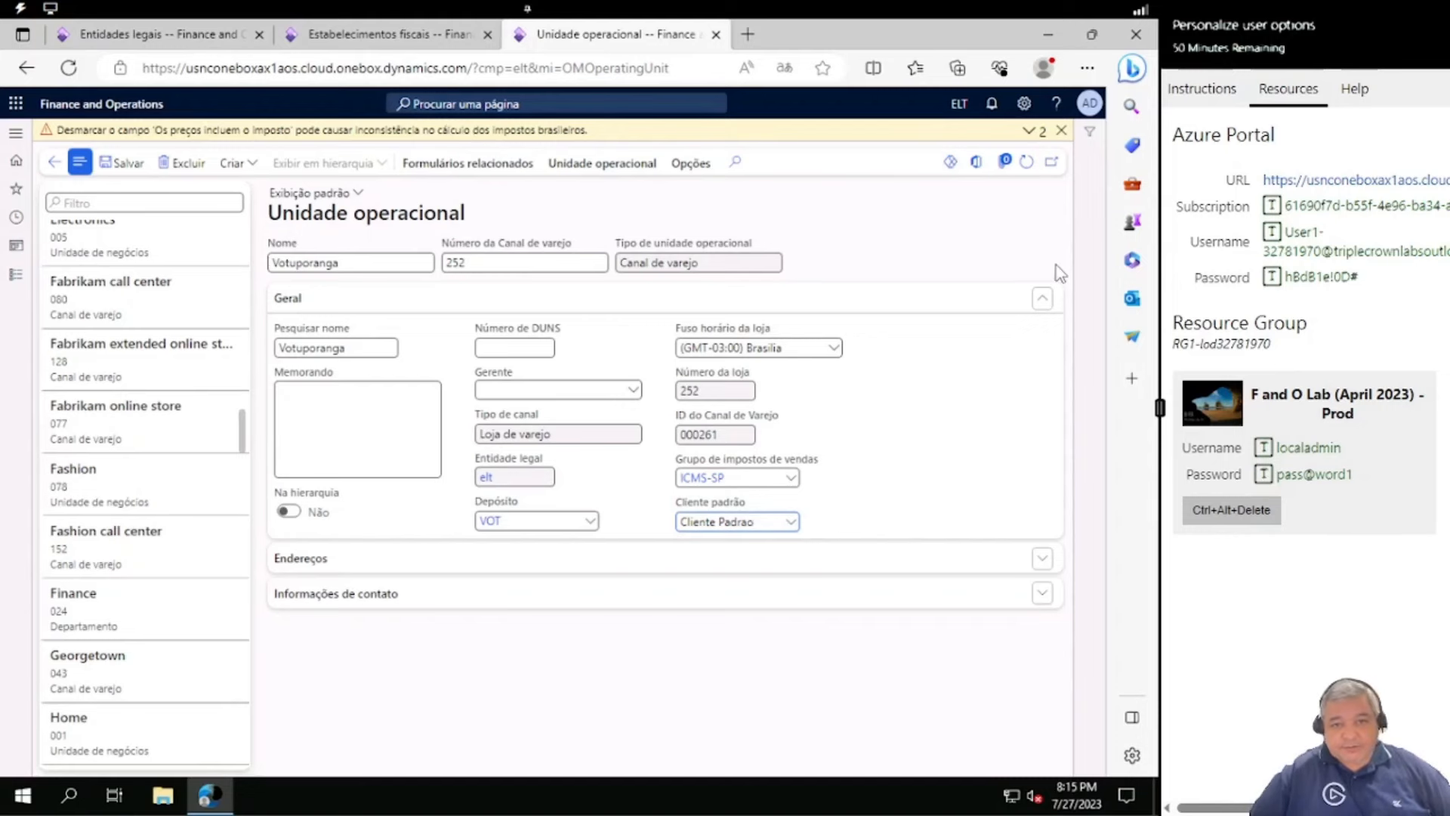
{"action": "left_click", "coordinate": [1062, 131]}
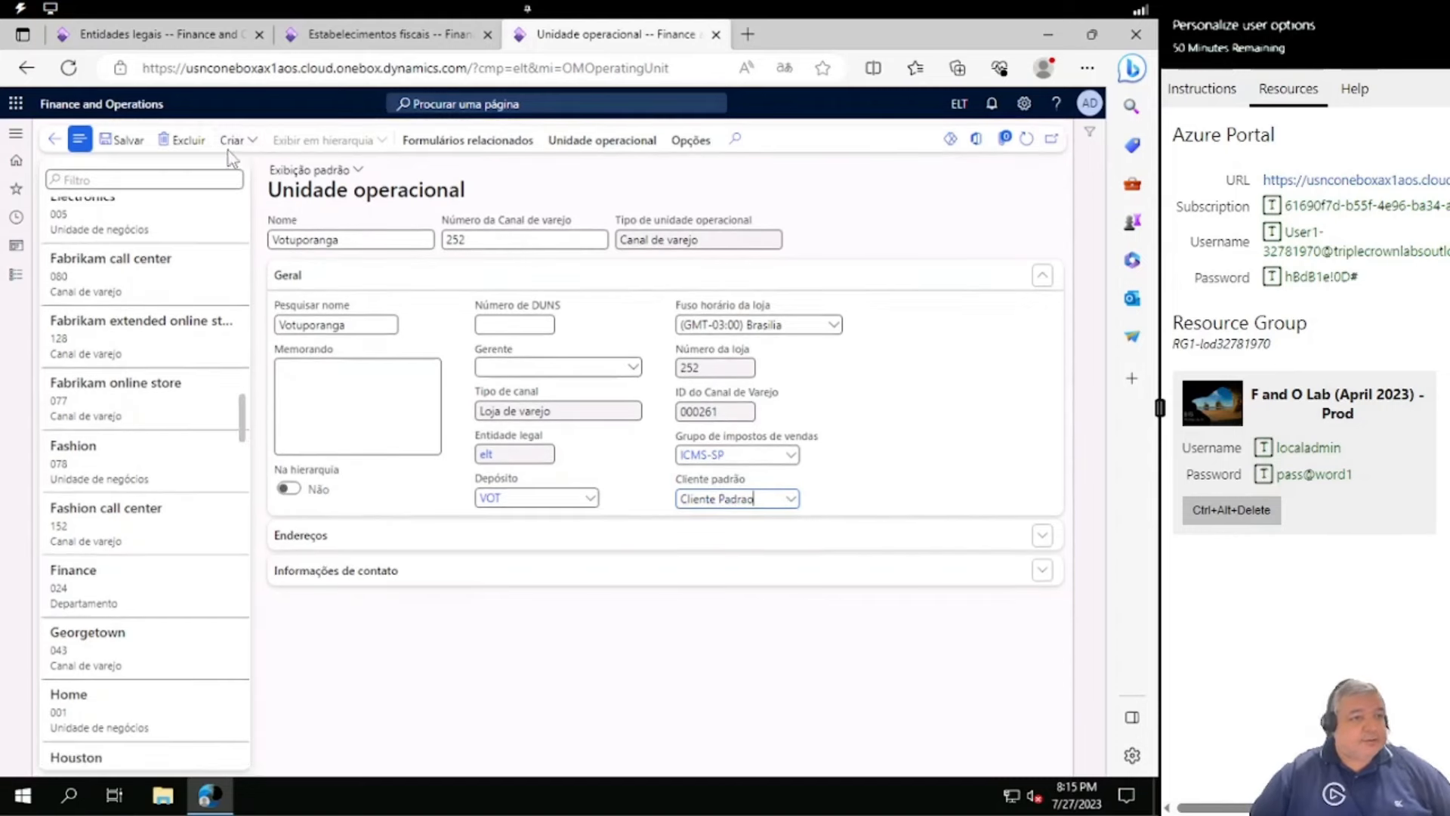
Create a new operating unit of type Canal de varejo named SBC, with the memo Sao Bernardo do Campo
{"action": "left_click", "coordinate": [233, 141]}
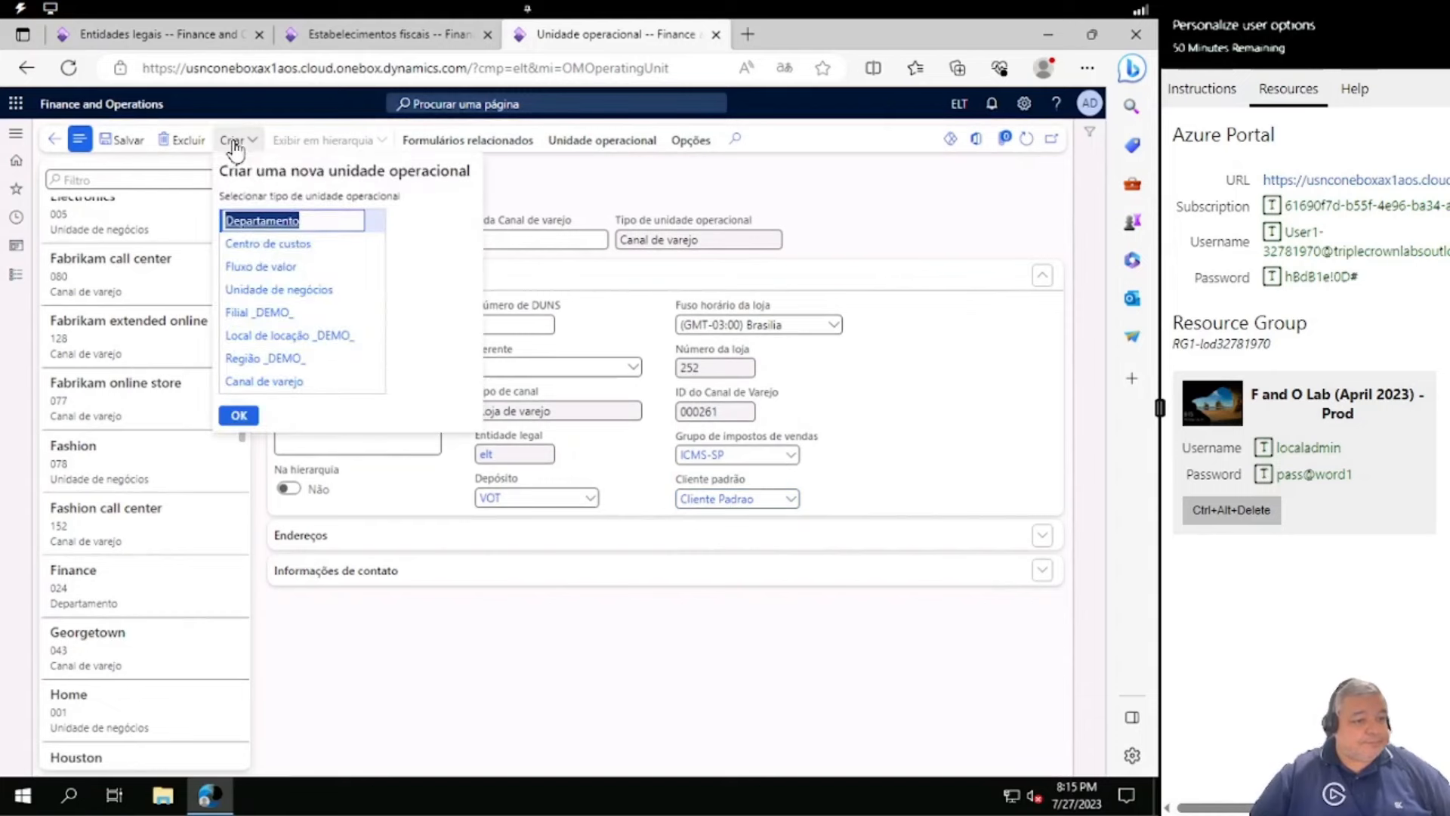
{"action": "left_click", "coordinate": [285, 390]}
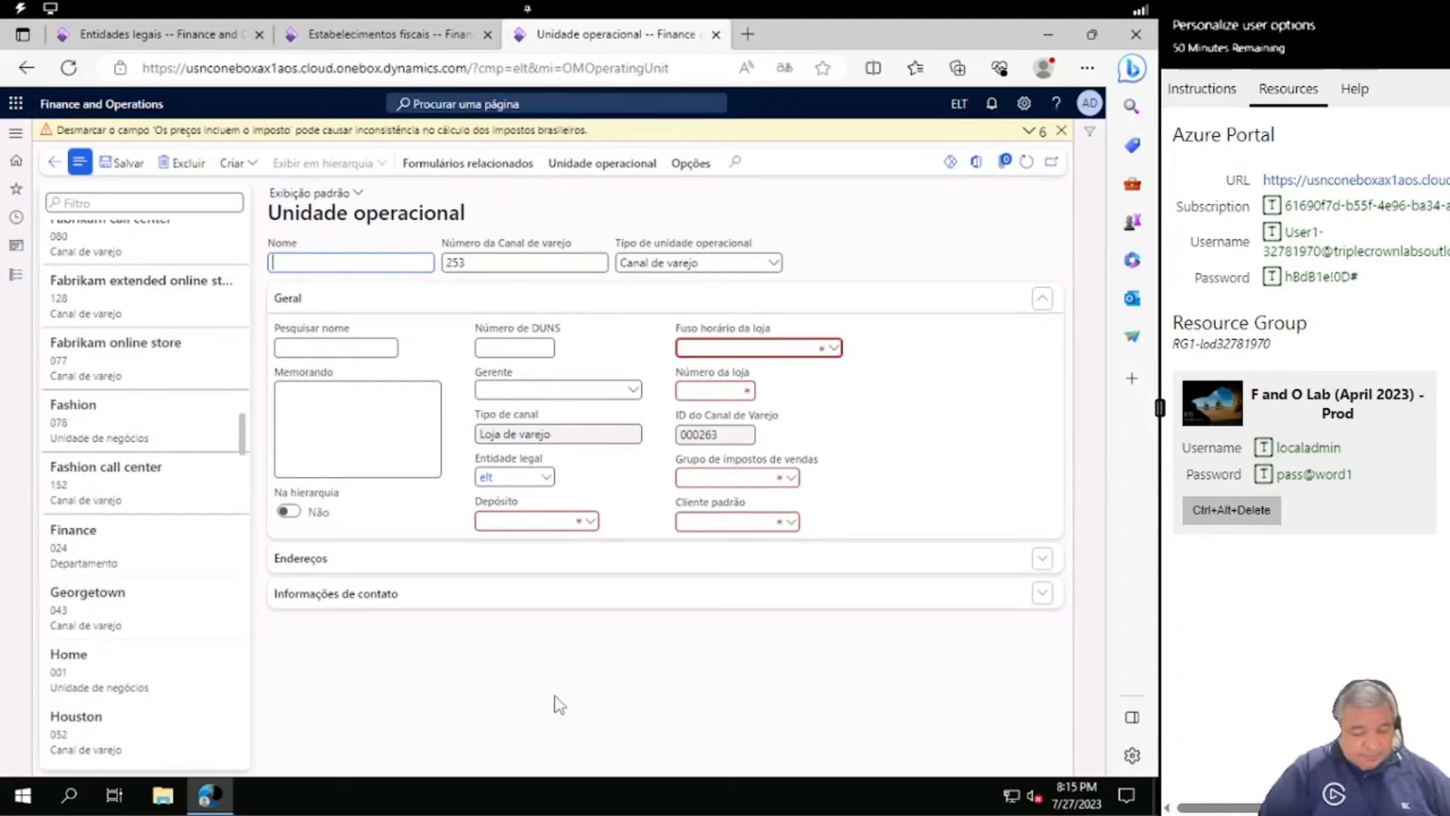
{"action": "type", "text": "SBC"}
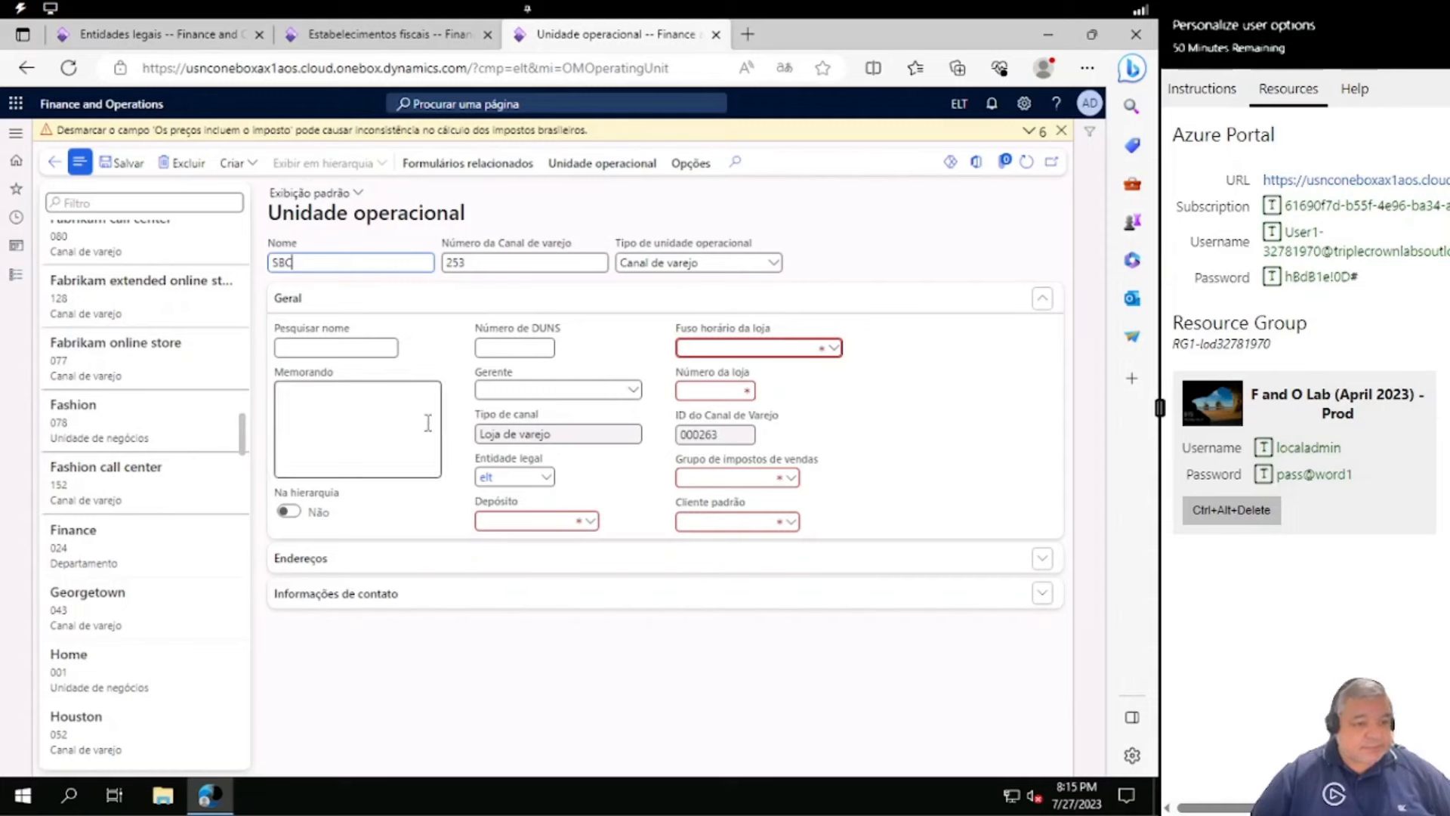
{"action": "left_click", "coordinate": [357, 346]}
{"action": "left_click", "coordinate": [363, 464]}
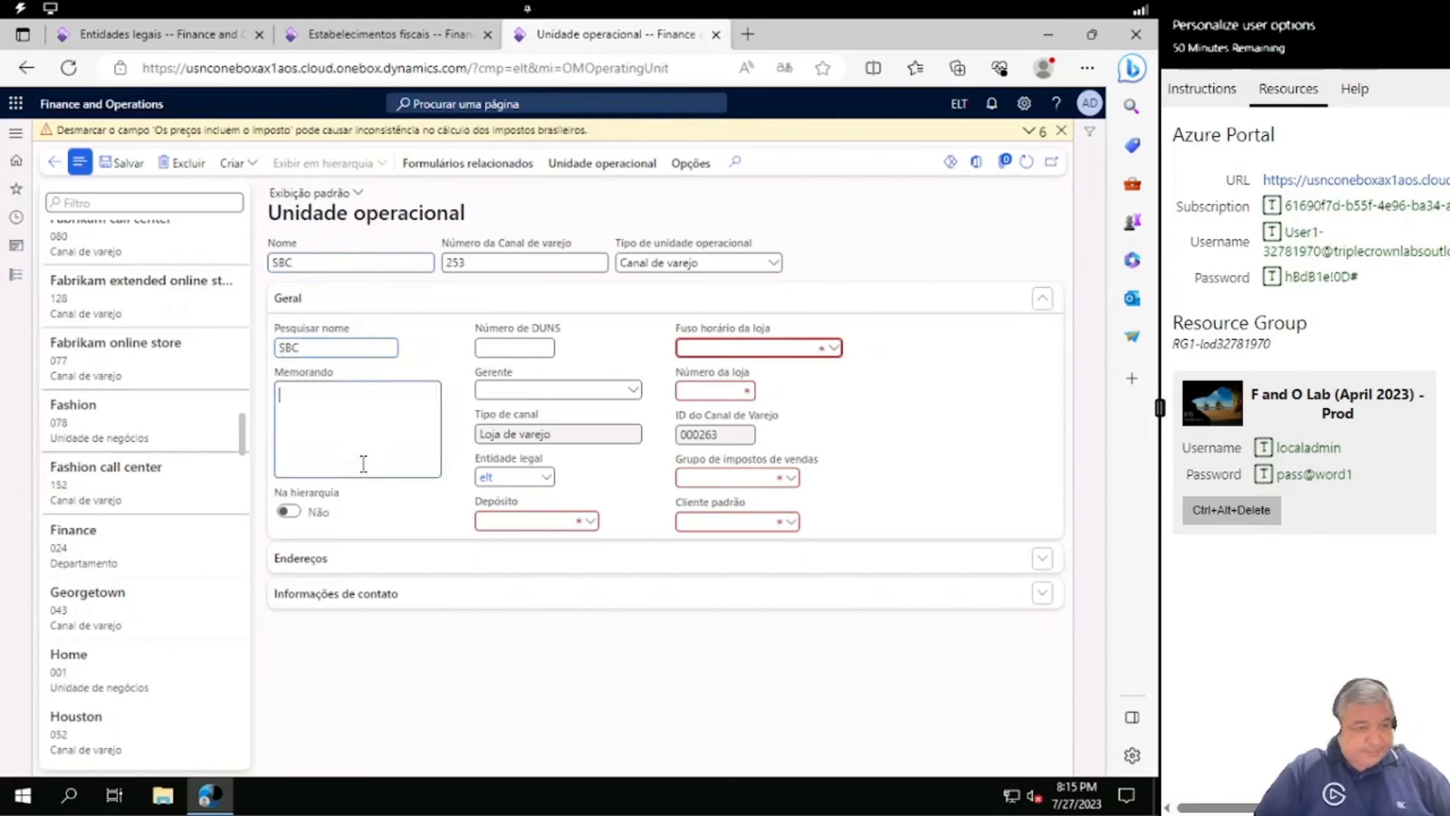
{"action": "type", "text": "Sao Ber"}
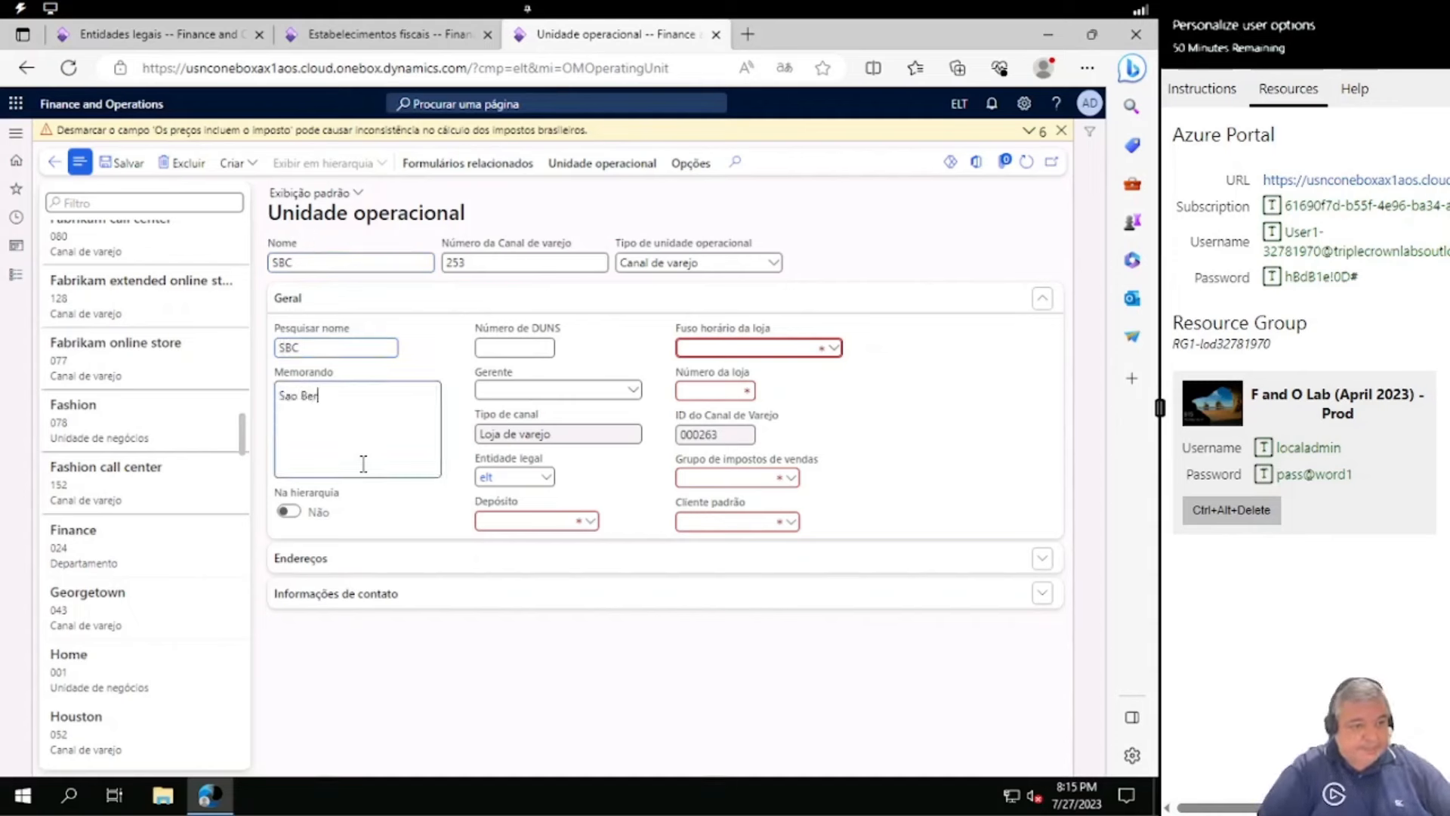
{"action": "type", "text": "nardo do Campo"}
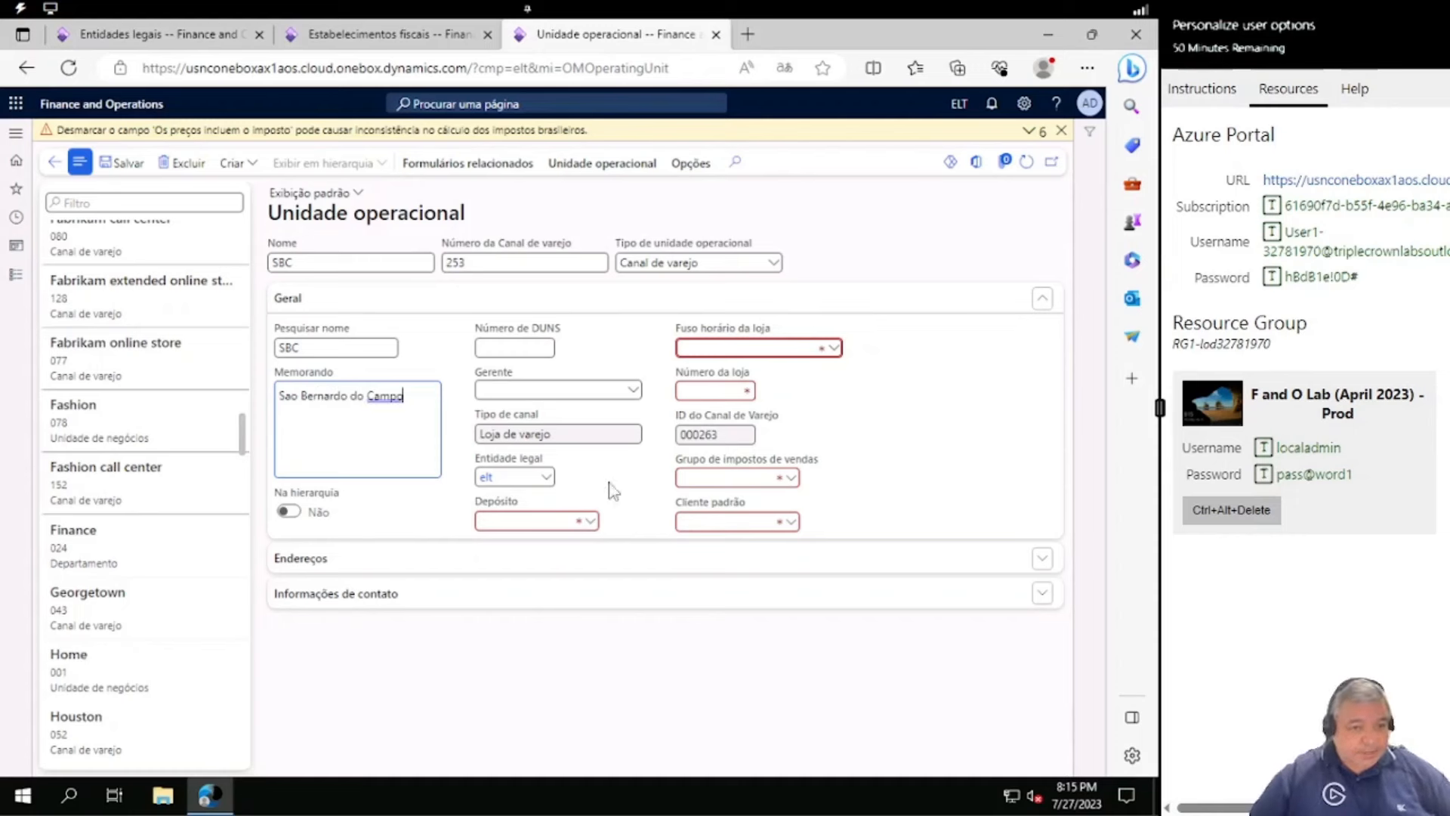
Set the SBC store's time zone to (GMT-03:00) Brasilia and its warehouse to SBC
{"action": "left_click", "coordinate": [830, 352]}
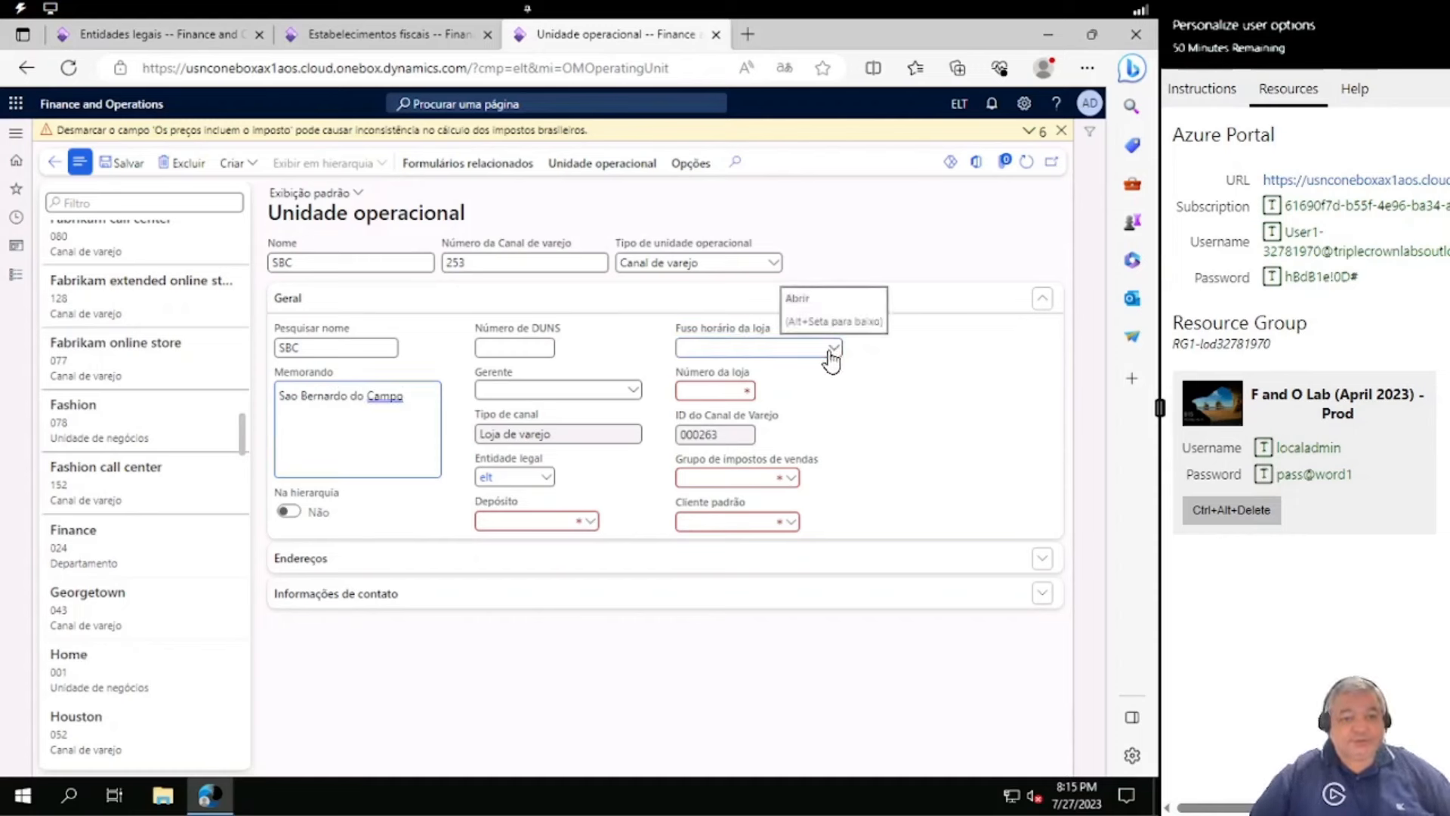
{"action": "left_click", "coordinate": [830, 353]}
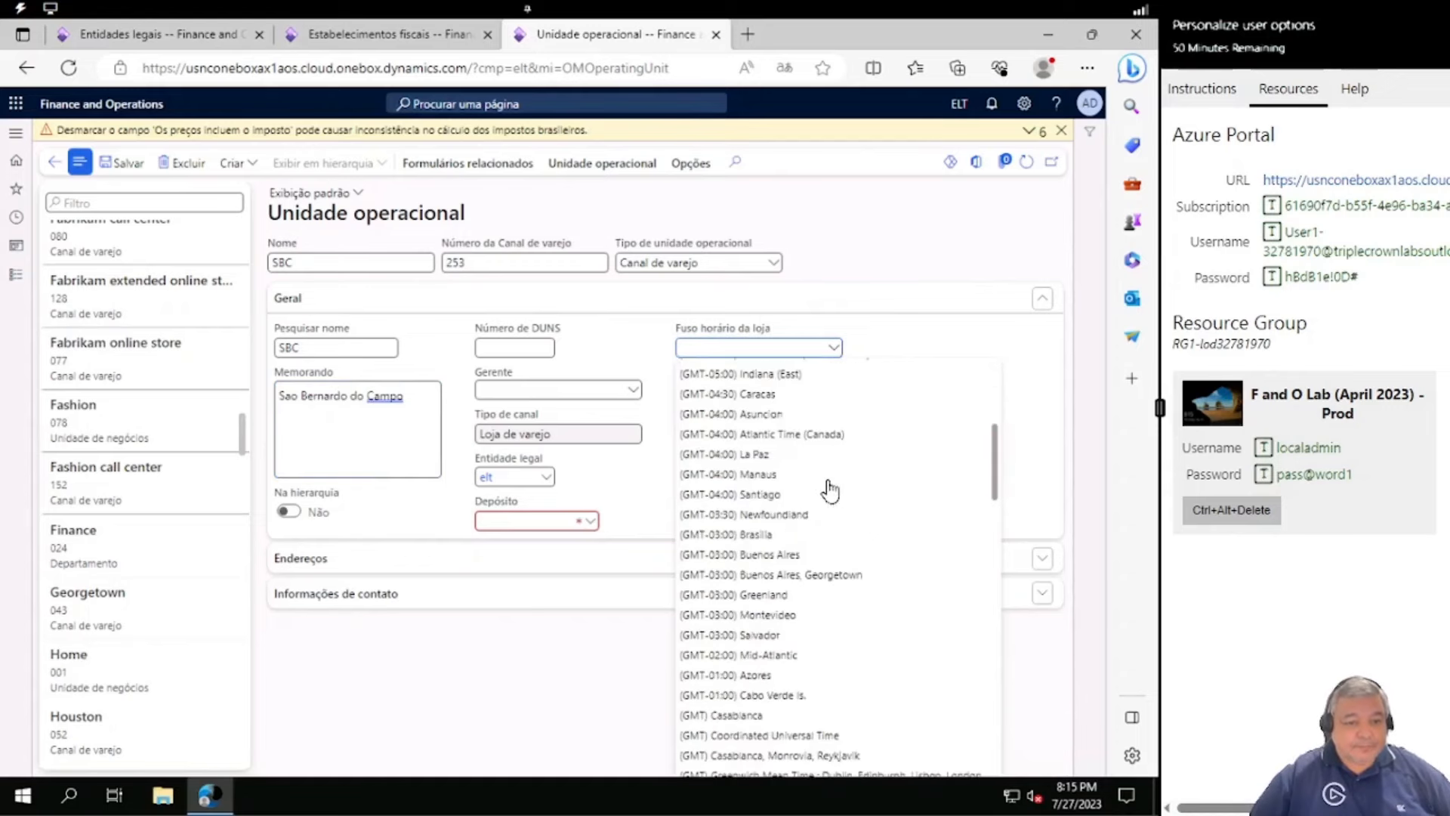
{"action": "left_click", "coordinate": [761, 534]}
{"action": "left_click", "coordinate": [591, 521]}
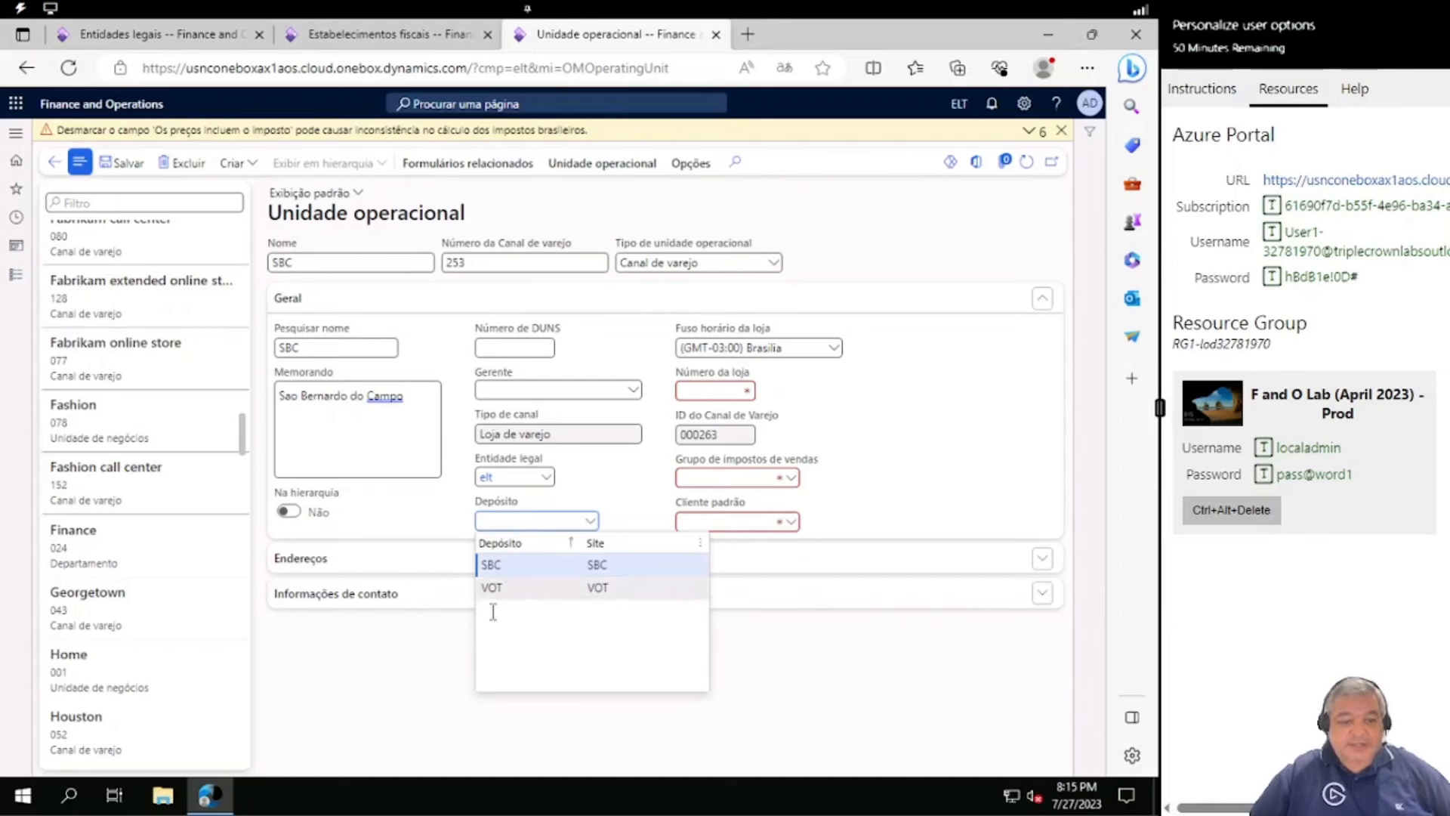
{"action": "left_click", "coordinate": [495, 565]}
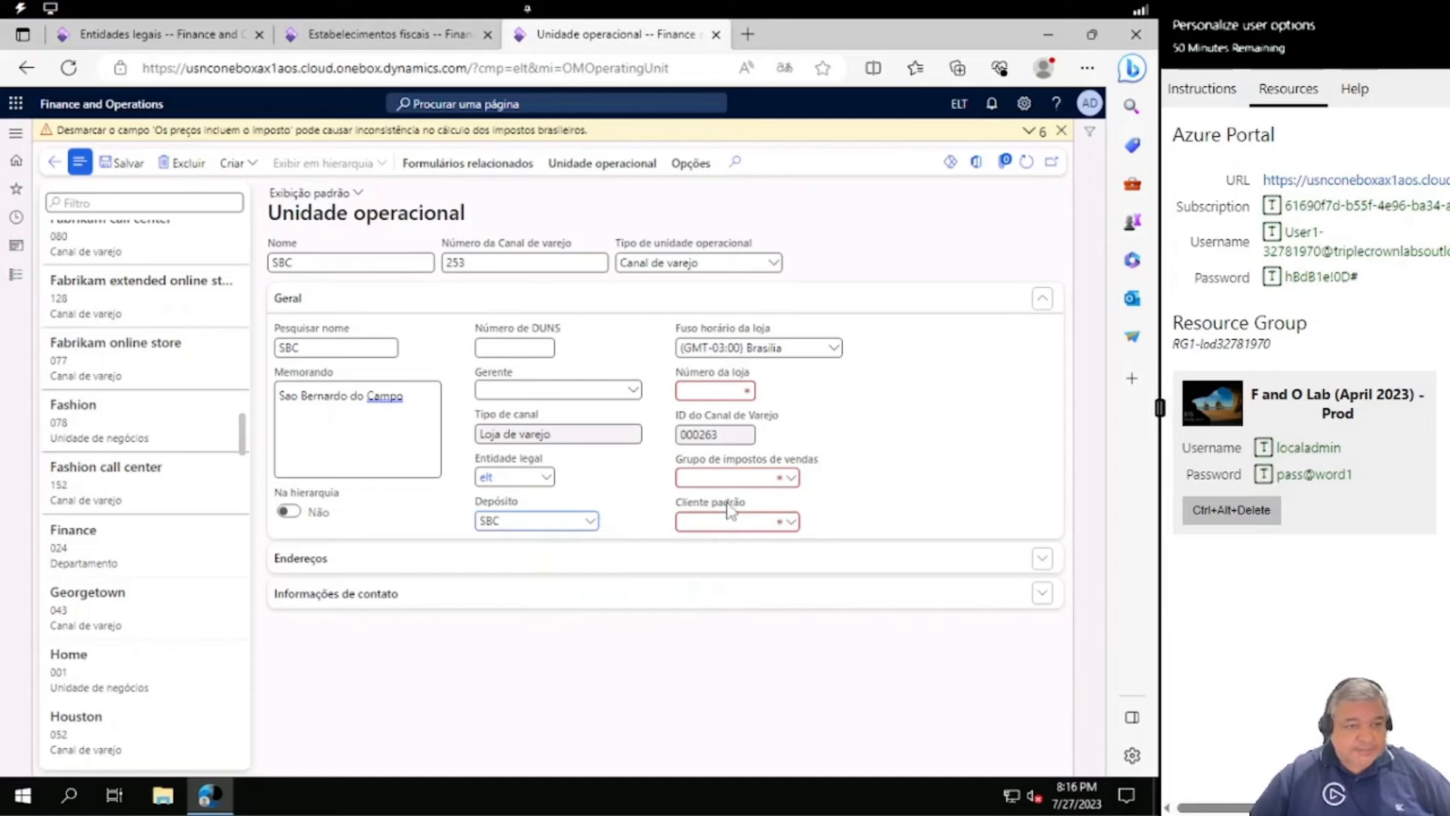
Assign sales tax group ICMS-SP and default customer Cliente Padrao to the SBC retail channel
{"action": "left_click", "coordinate": [790, 477]}
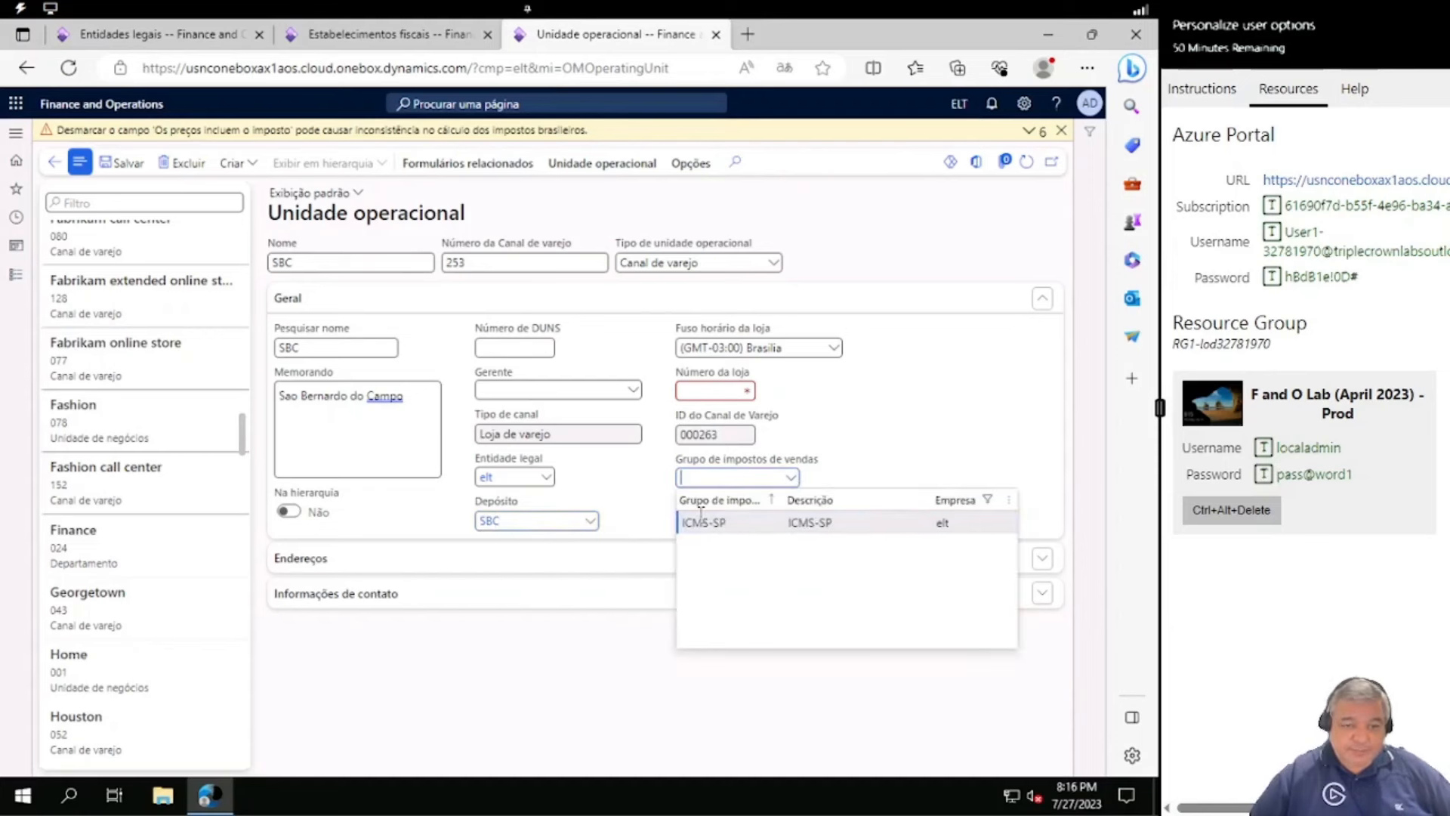
{"action": "left_click", "coordinate": [701, 521]}
{"action": "left_click", "coordinate": [792, 522]}
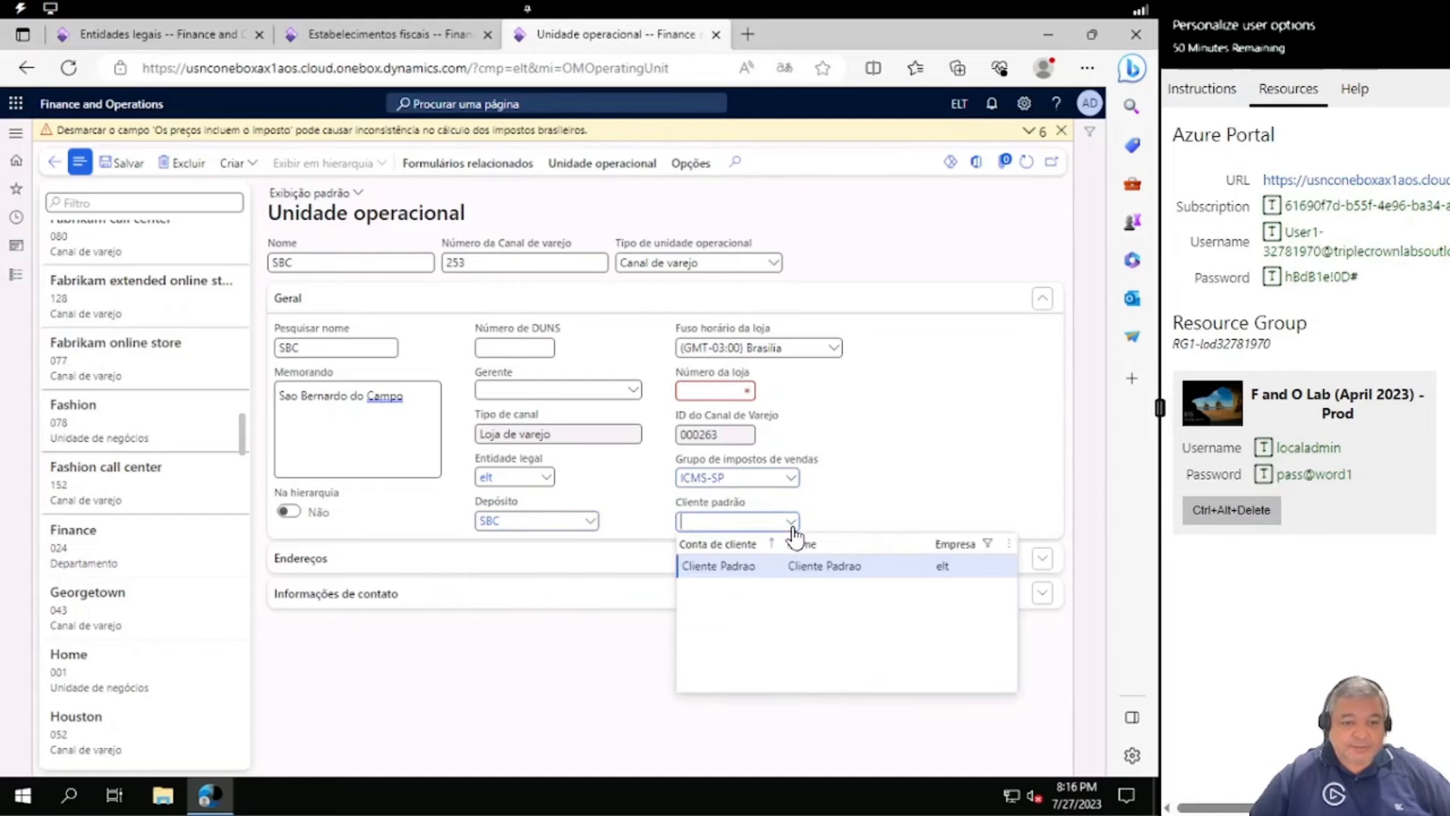
{"action": "left_click", "coordinate": [740, 568]}
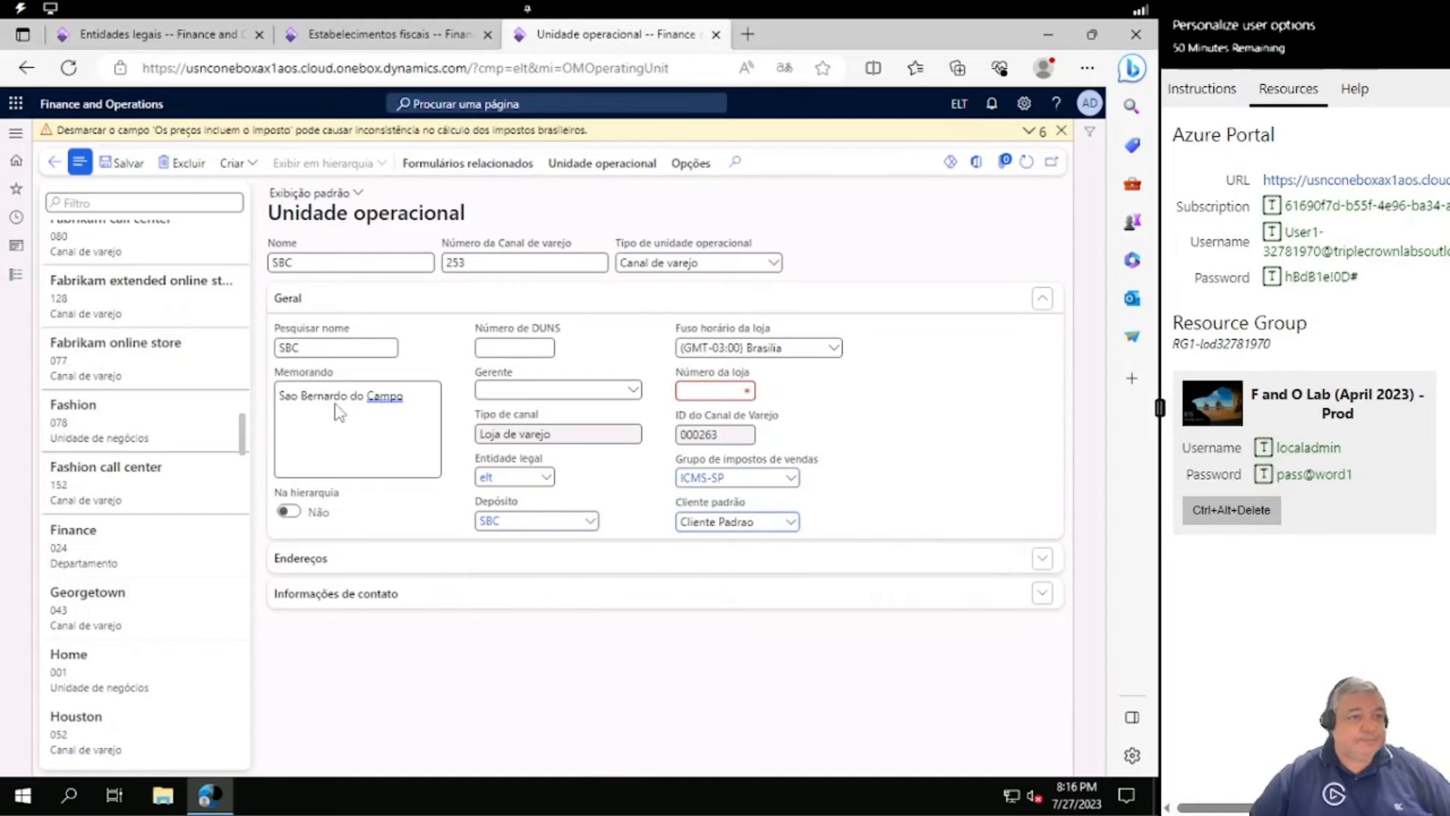
Try to save the SBC unit, dismiss the warning and refresh the data
{"action": "left_click", "coordinate": [125, 167]}
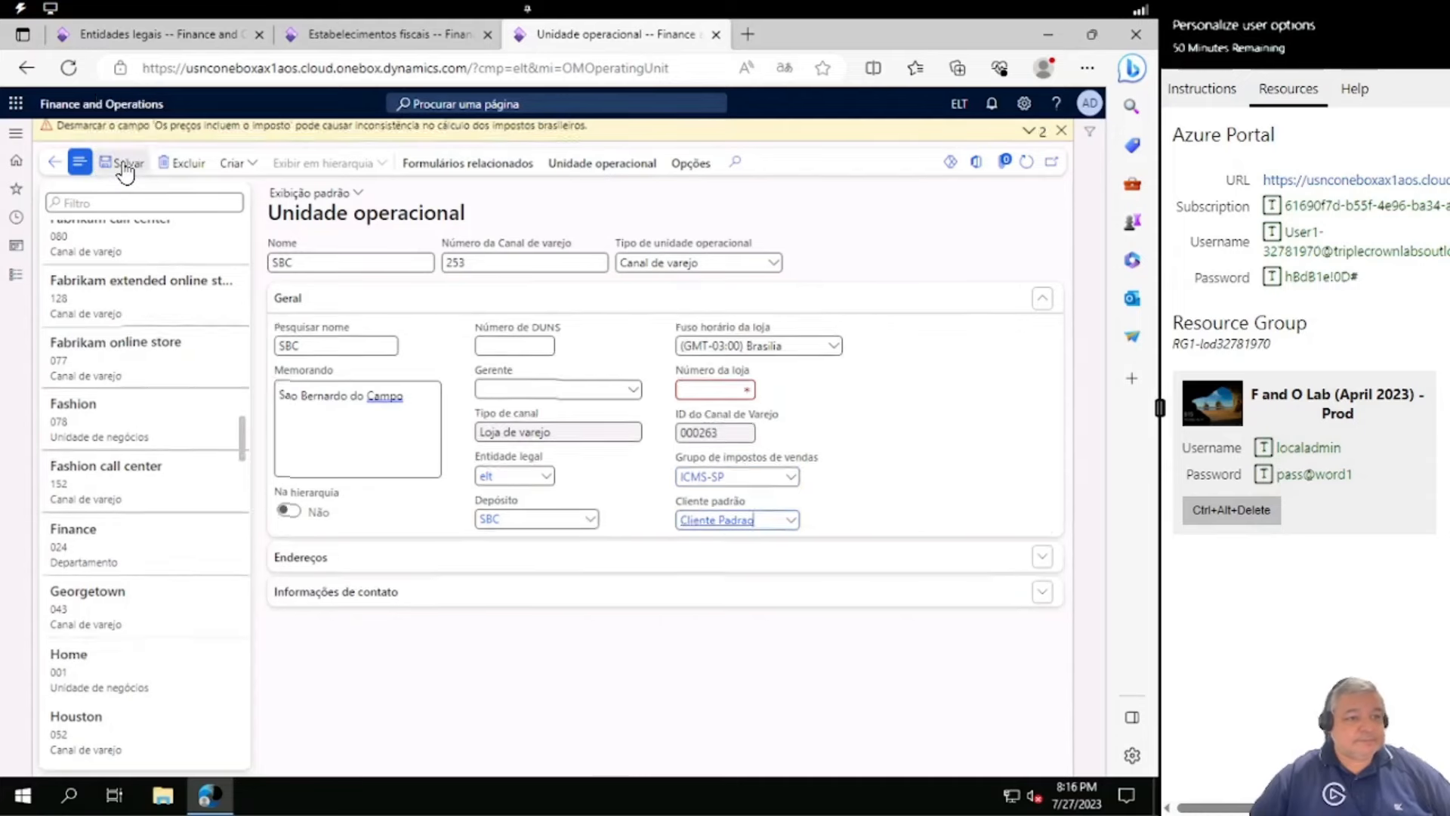
{"action": "left_click", "coordinate": [1063, 133]}
{"action": "left_click", "coordinate": [1025, 141]}
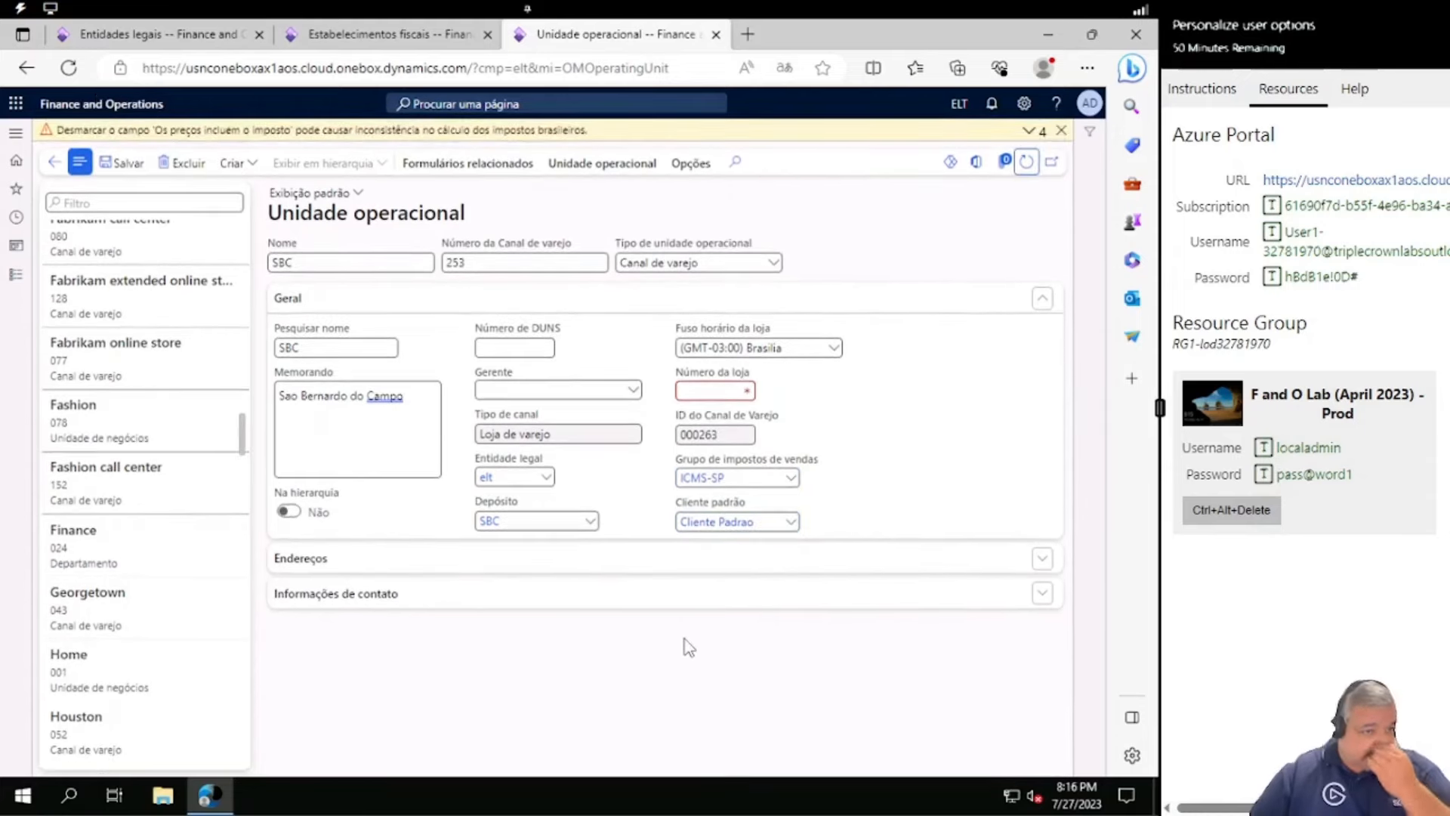
Look through the list of operating units for the SBC entry
{"action": "scroll", "coordinate": [234, 507], "scroll_direction": "down", "scroll_amount": 3}
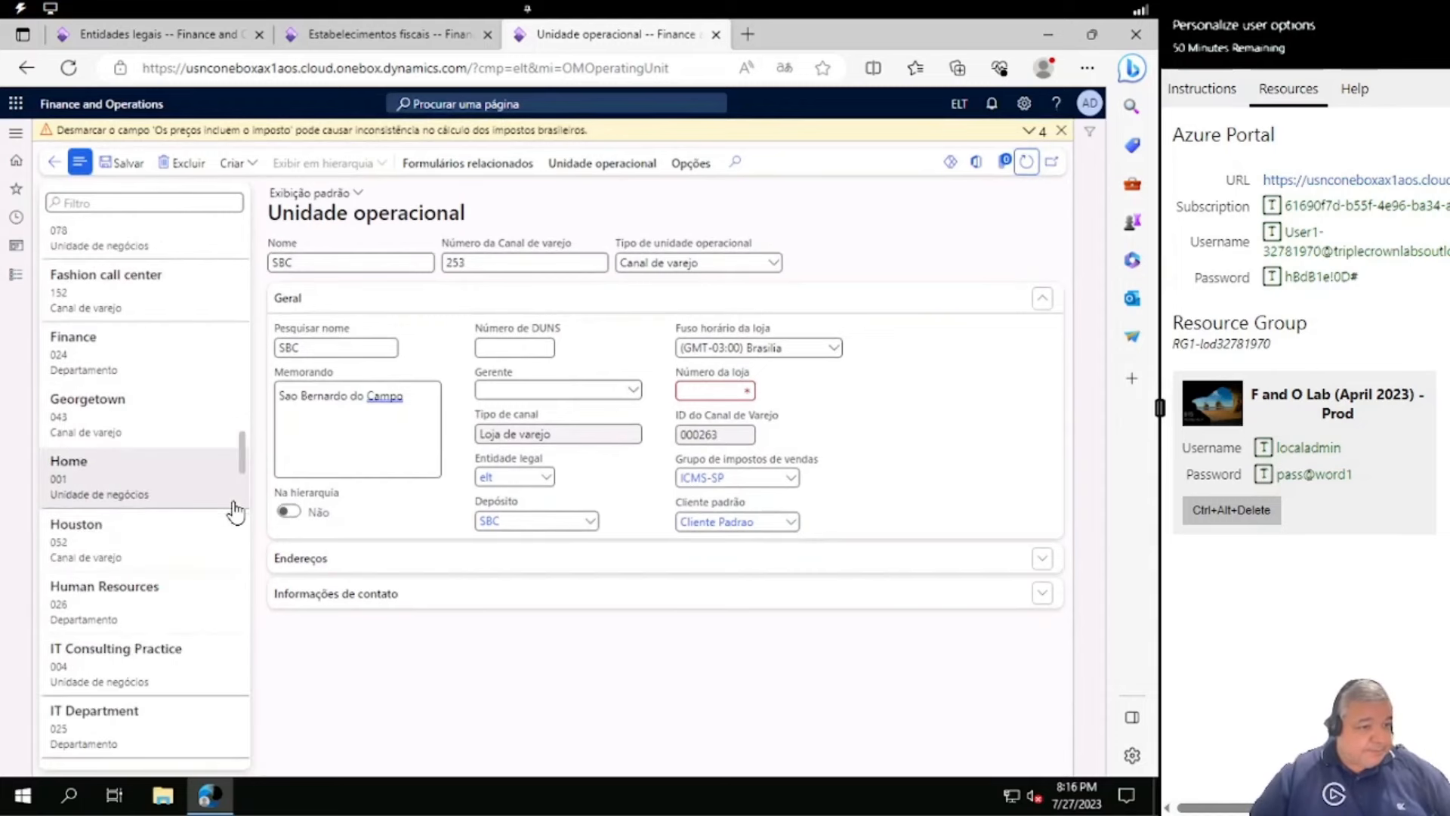
{"action": "scroll", "coordinate": [236, 510], "scroll_direction": "down", "scroll_amount": 15}
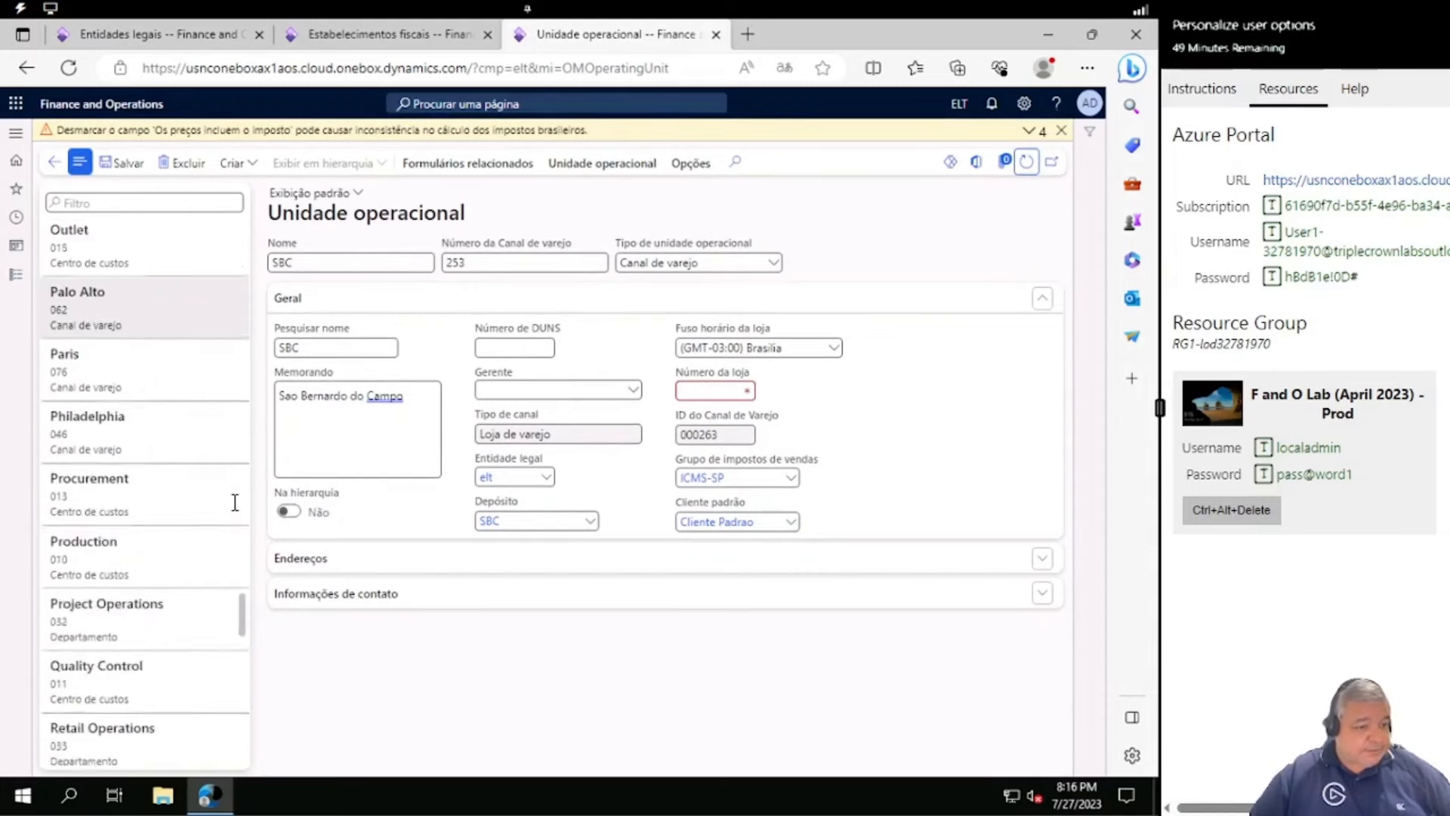
{"action": "scroll", "coordinate": [236, 506], "scroll_direction": "down", "scroll_amount": 10}
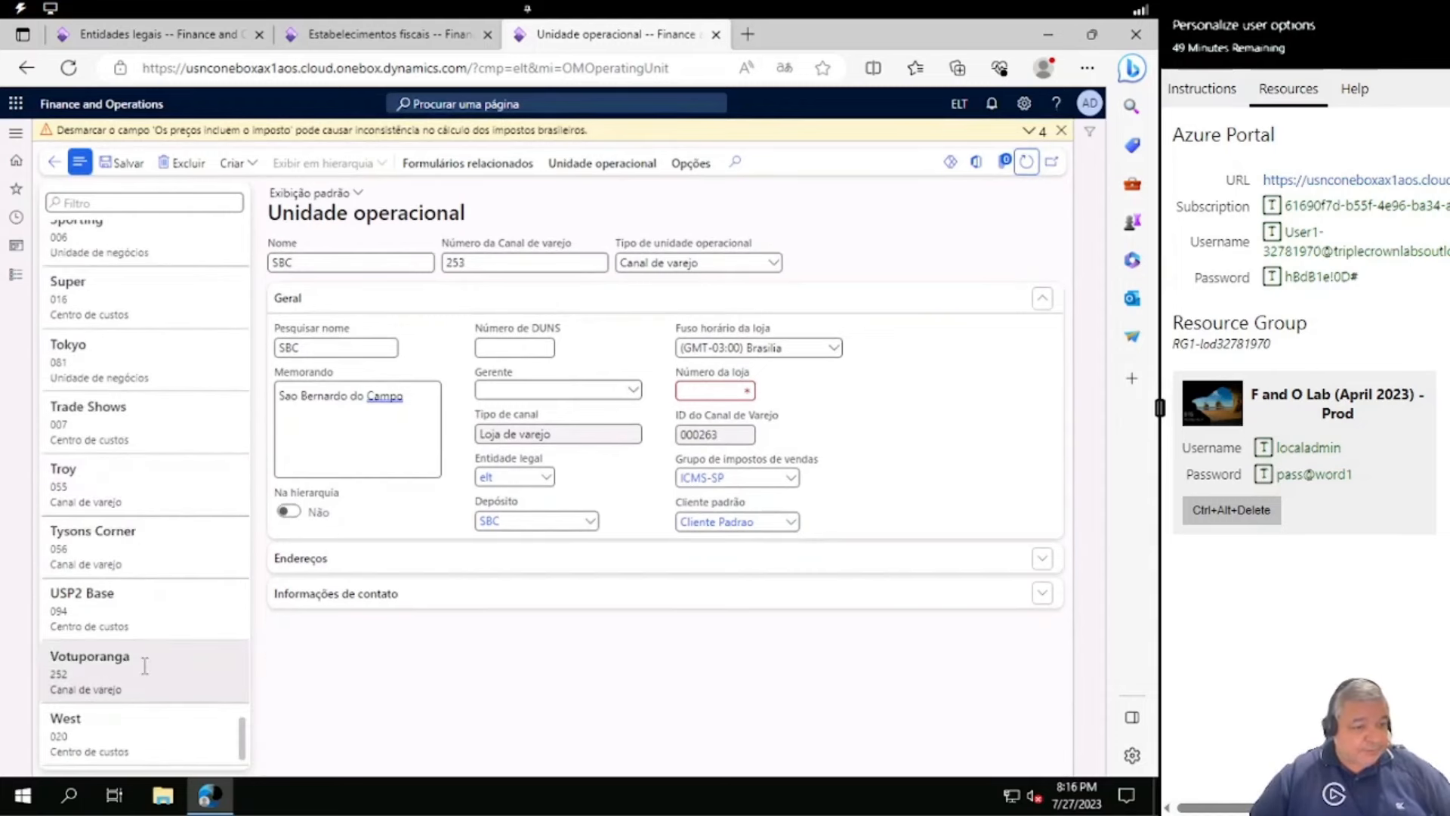
{"action": "scroll", "coordinate": [147, 665], "scroll_direction": "up", "scroll_amount": 6}
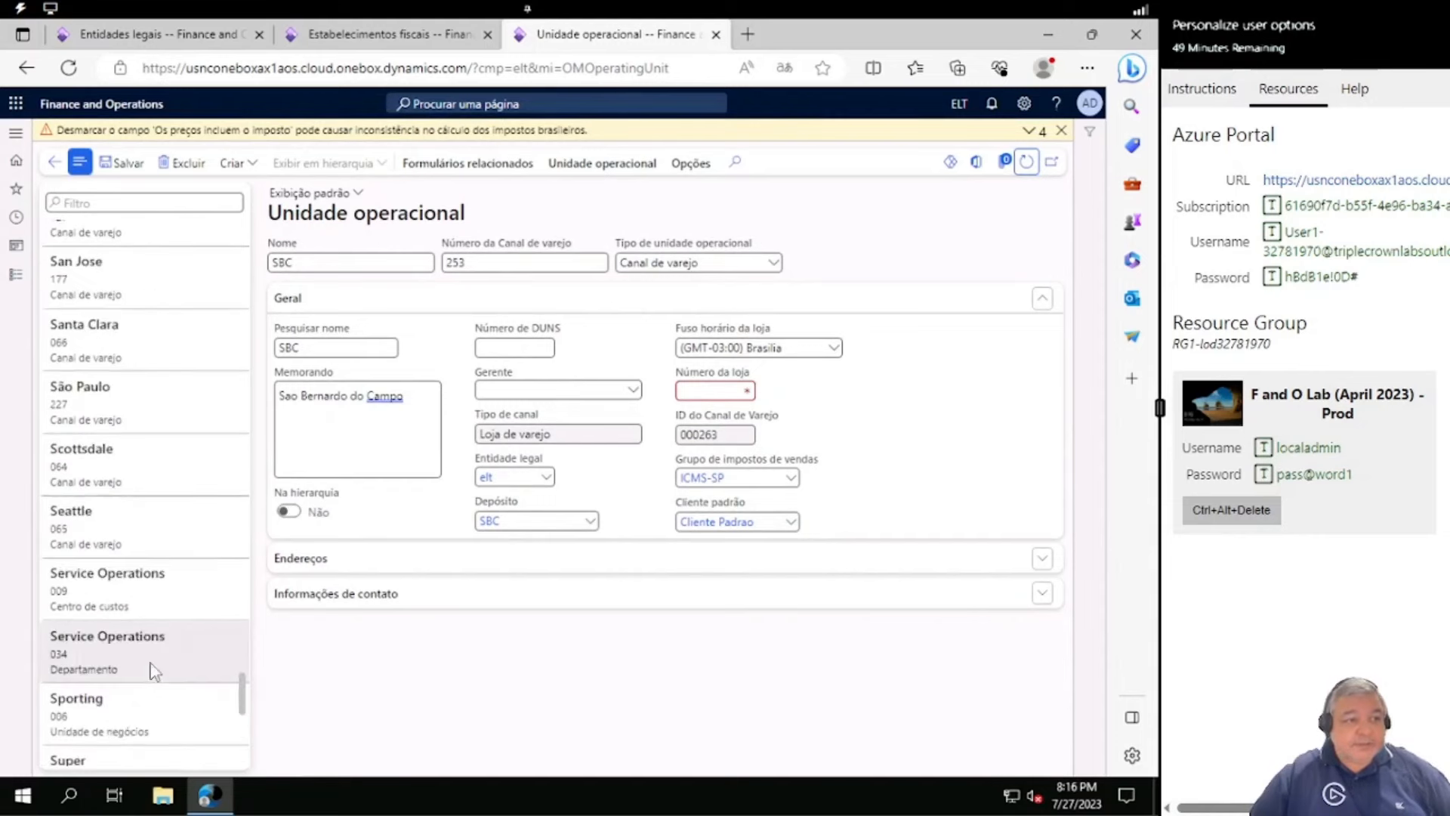
{"action": "scroll", "coordinate": [152, 662], "scroll_direction": "up", "scroll_amount": 2}
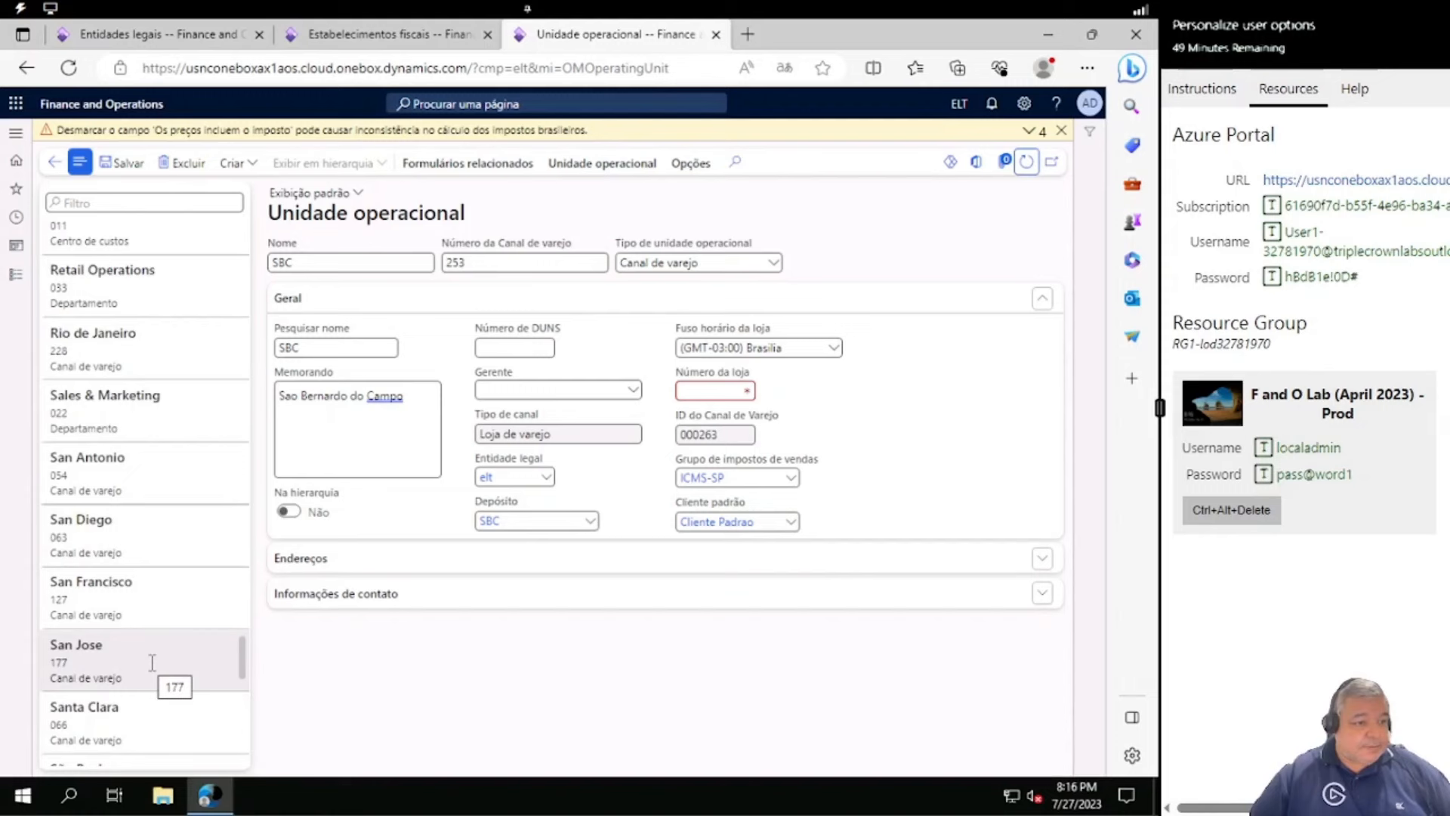
{"action": "scroll", "coordinate": [152, 662], "scroll_direction": "down", "scroll_amount": 2}
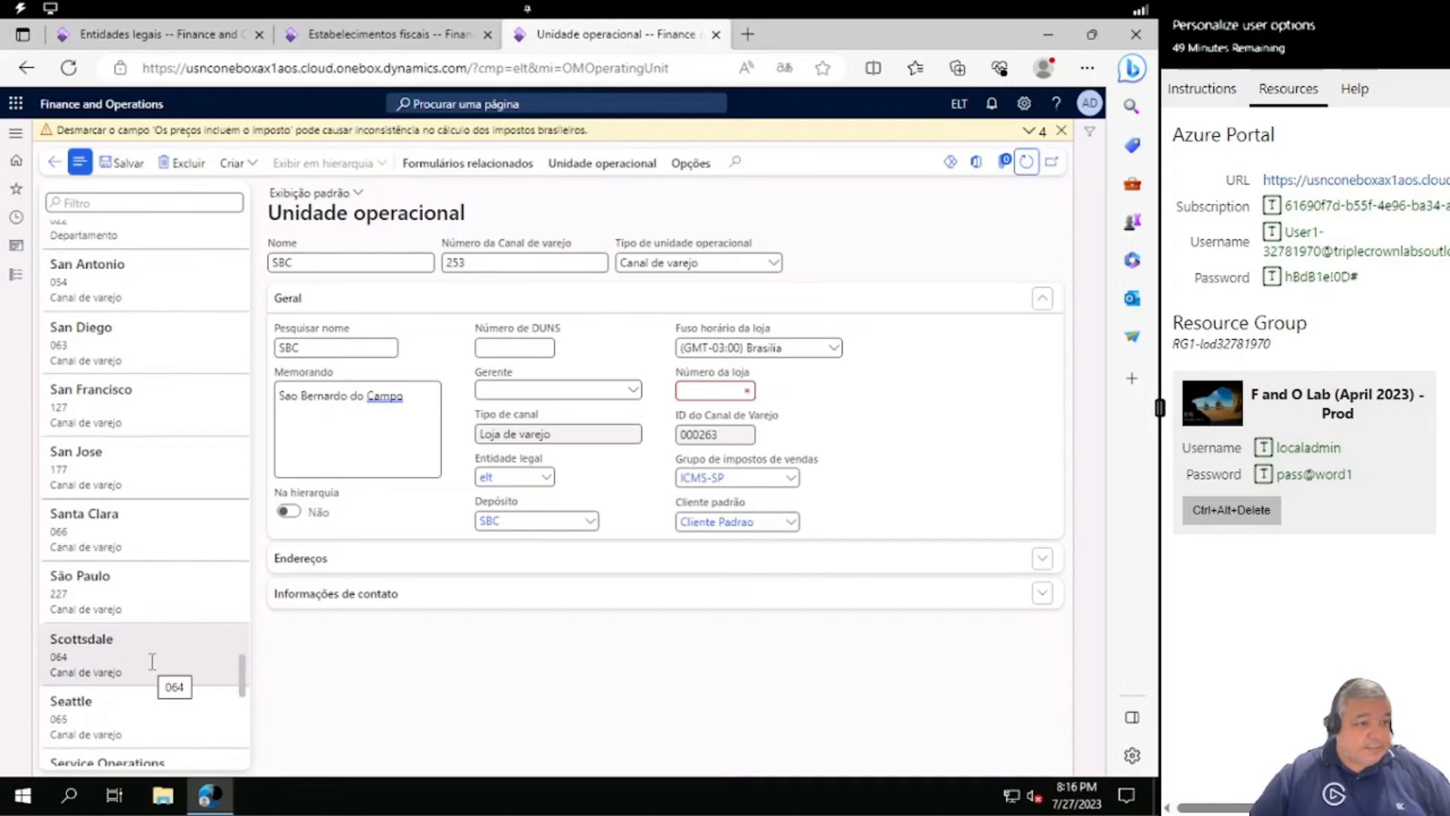
{"action": "scroll", "coordinate": [152, 662], "scroll_direction": "up", "scroll_amount": 10}
{"action": "scroll", "coordinate": [152, 665], "scroll_direction": "down", "scroll_amount": 10}
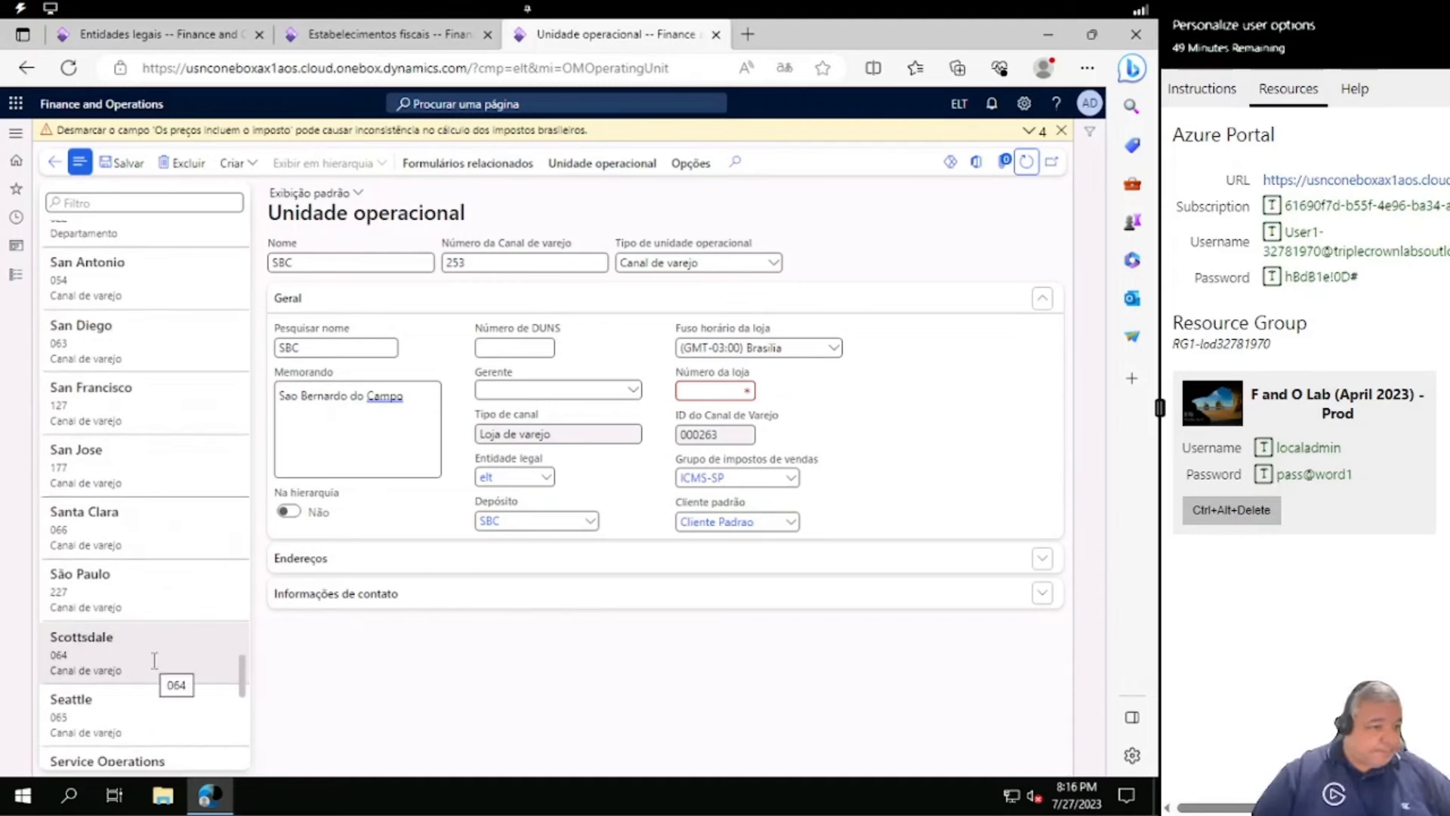
{"action": "scroll", "coordinate": [154, 661], "scroll_direction": "down", "scroll_amount": 8}
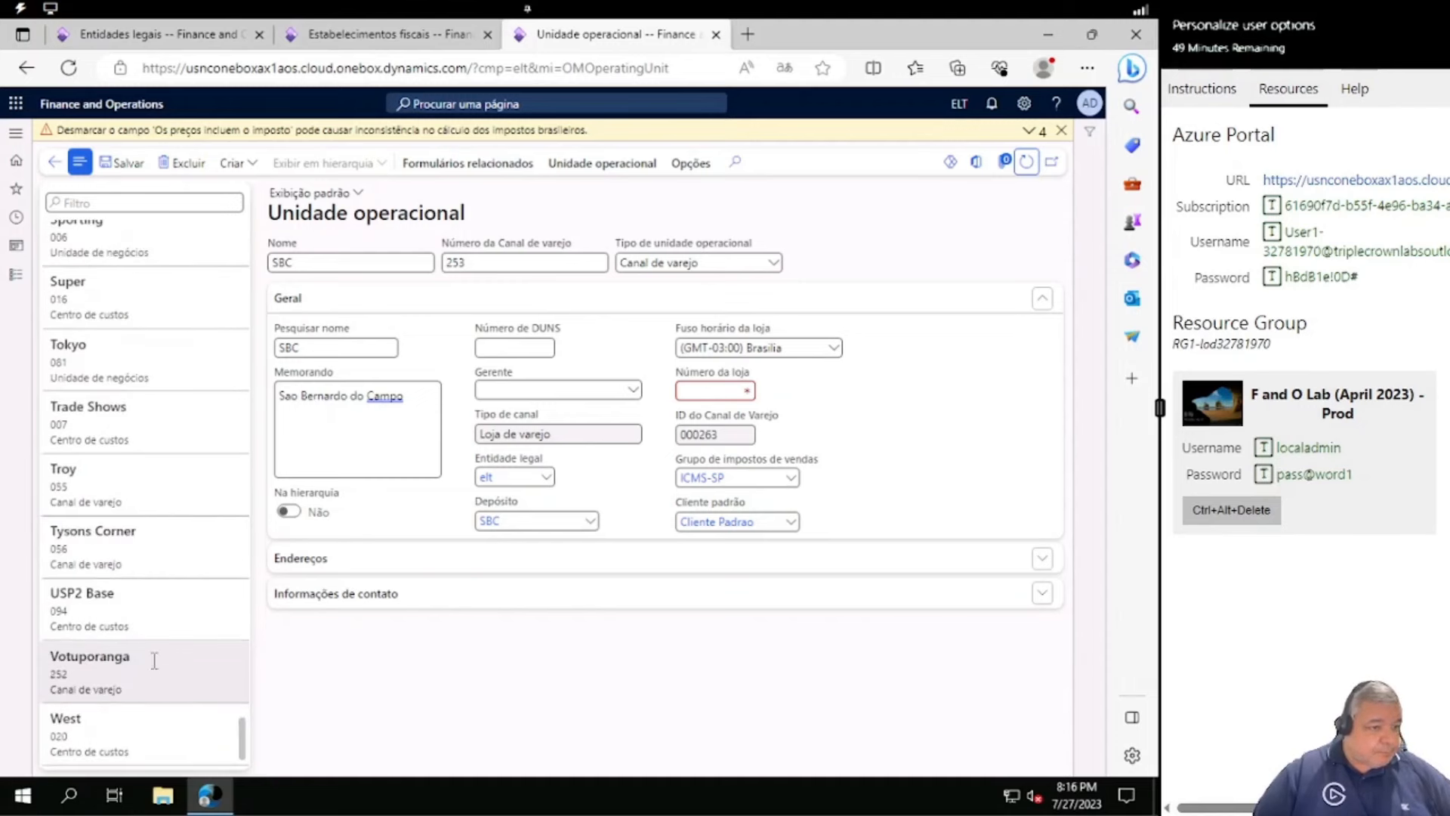
{"action": "scroll", "coordinate": [154, 661], "scroll_direction": "up", "scroll_amount": 5}
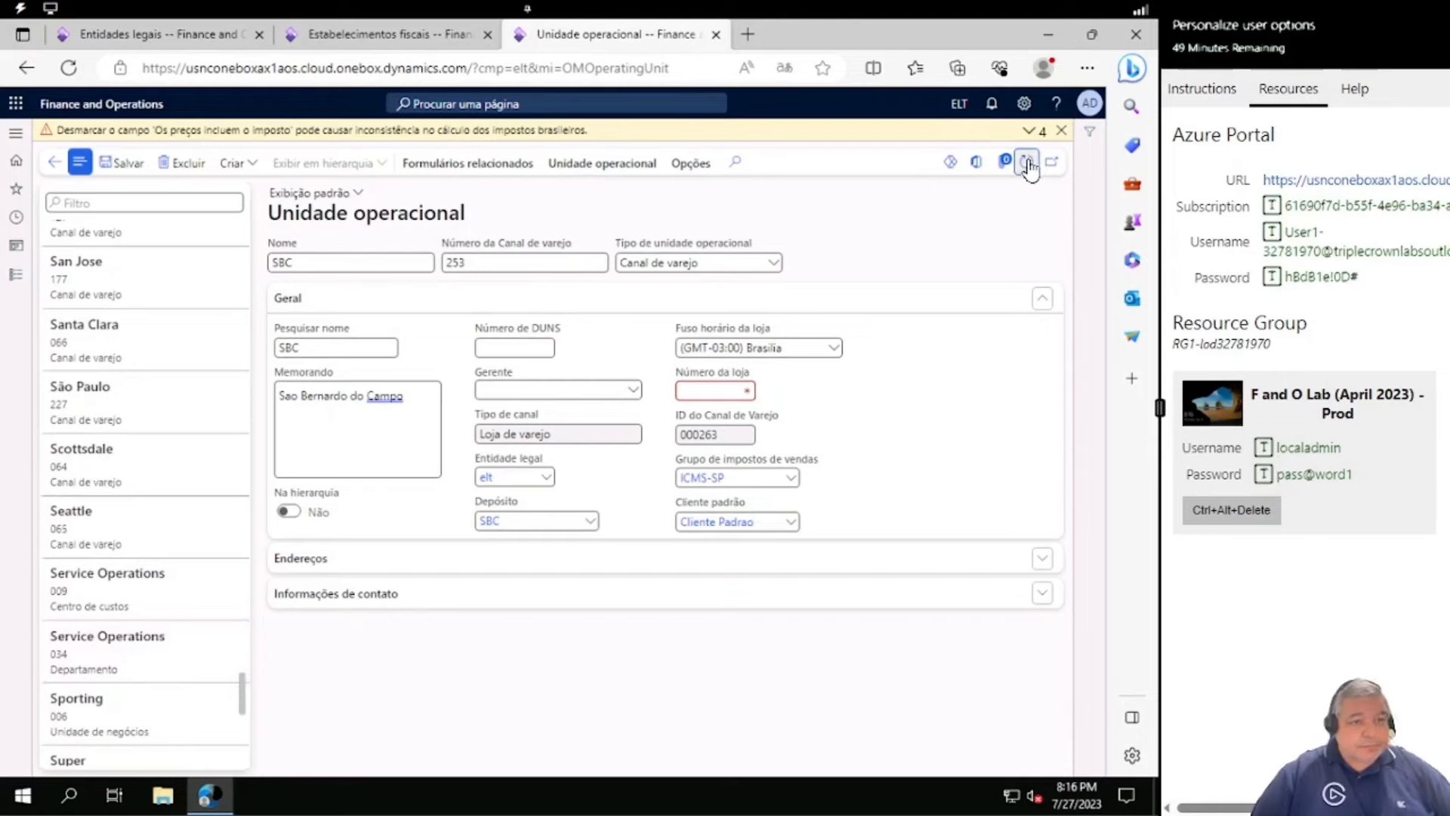
Try to save the SBC unit again and reopen the operating units page, then dismiss the warning
{"action": "left_click", "coordinate": [130, 165]}
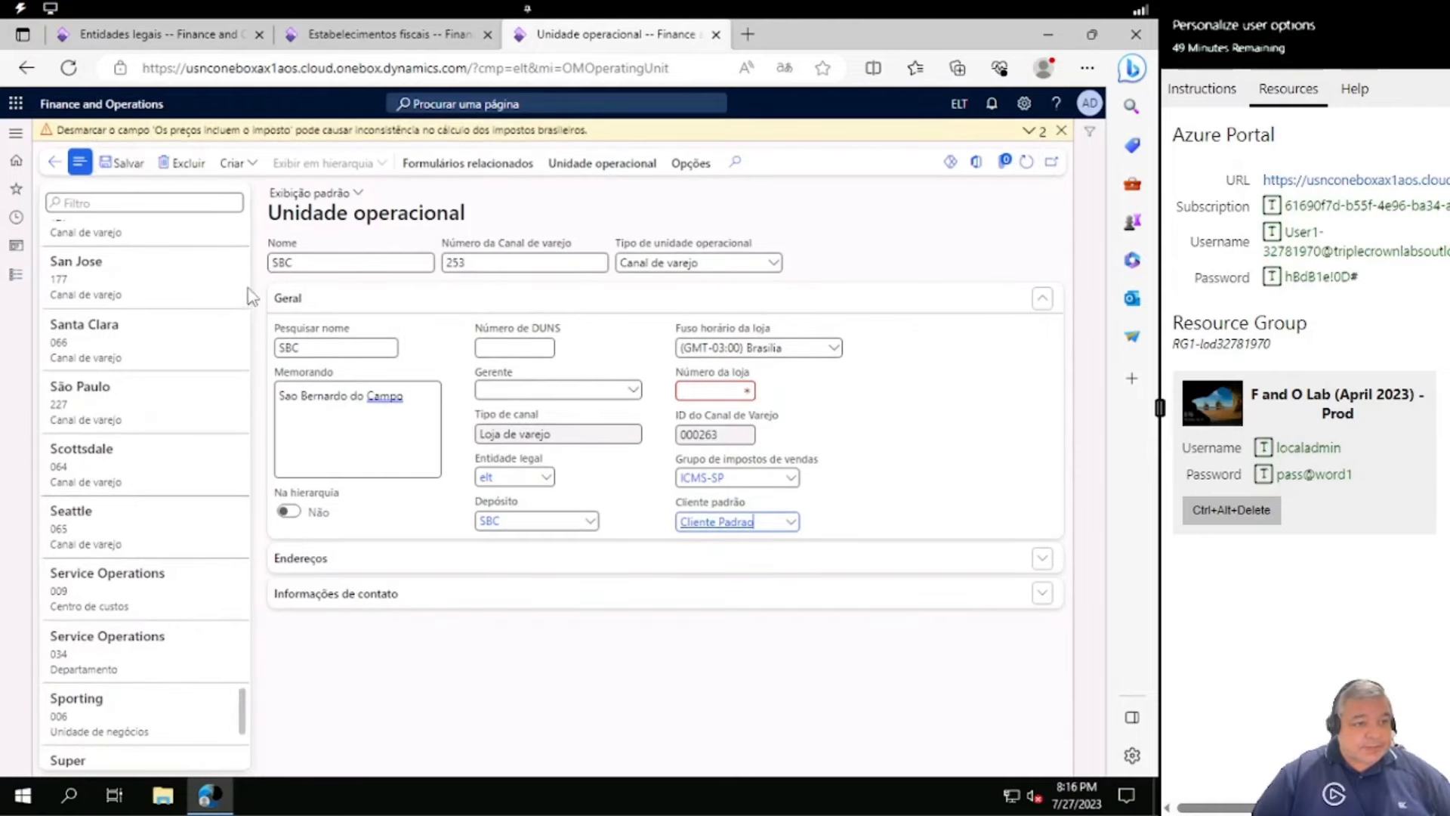
{"action": "left_click", "coordinate": [1027, 164]}
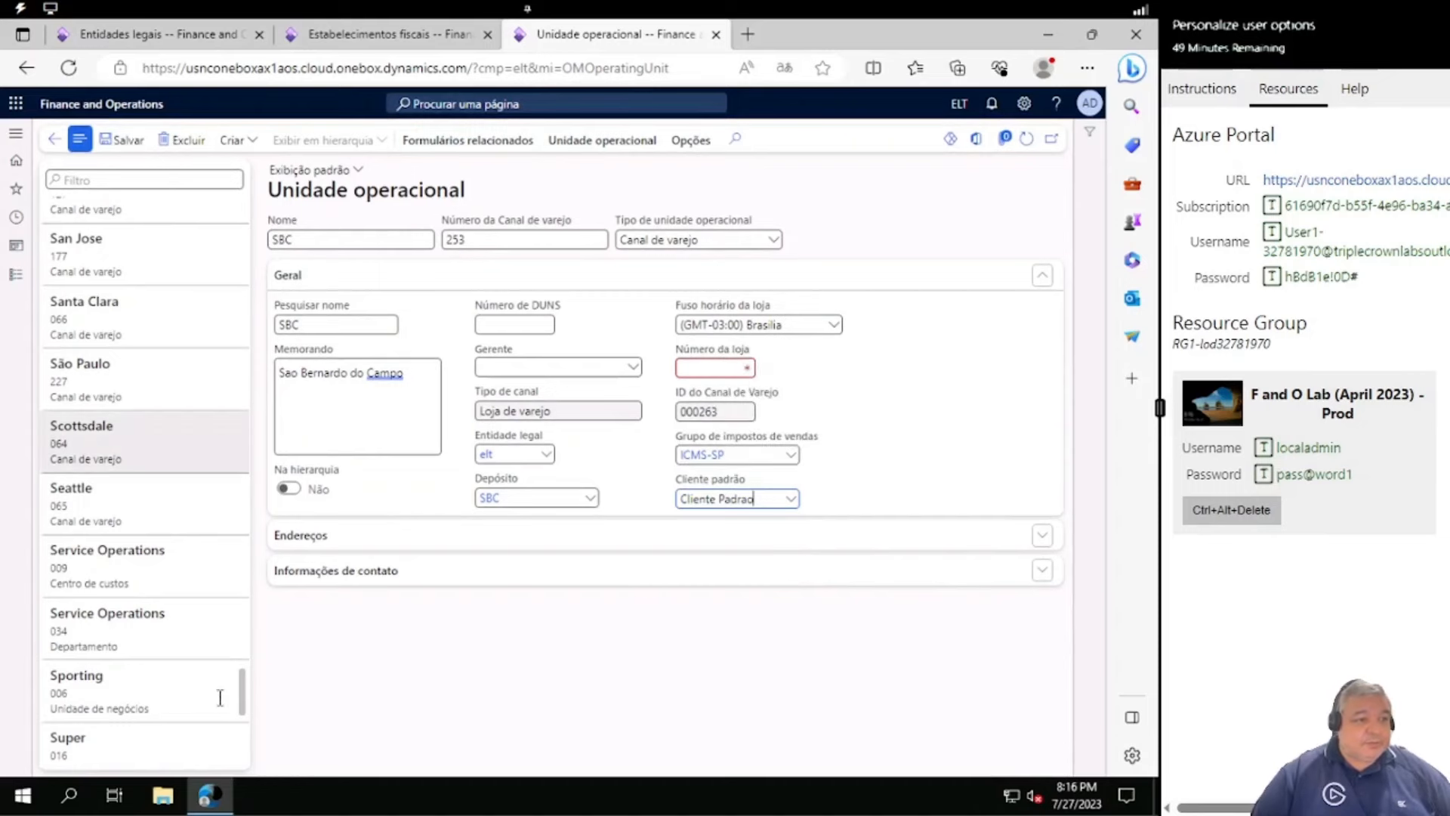
{"action": "left_click", "coordinate": [16, 275]}
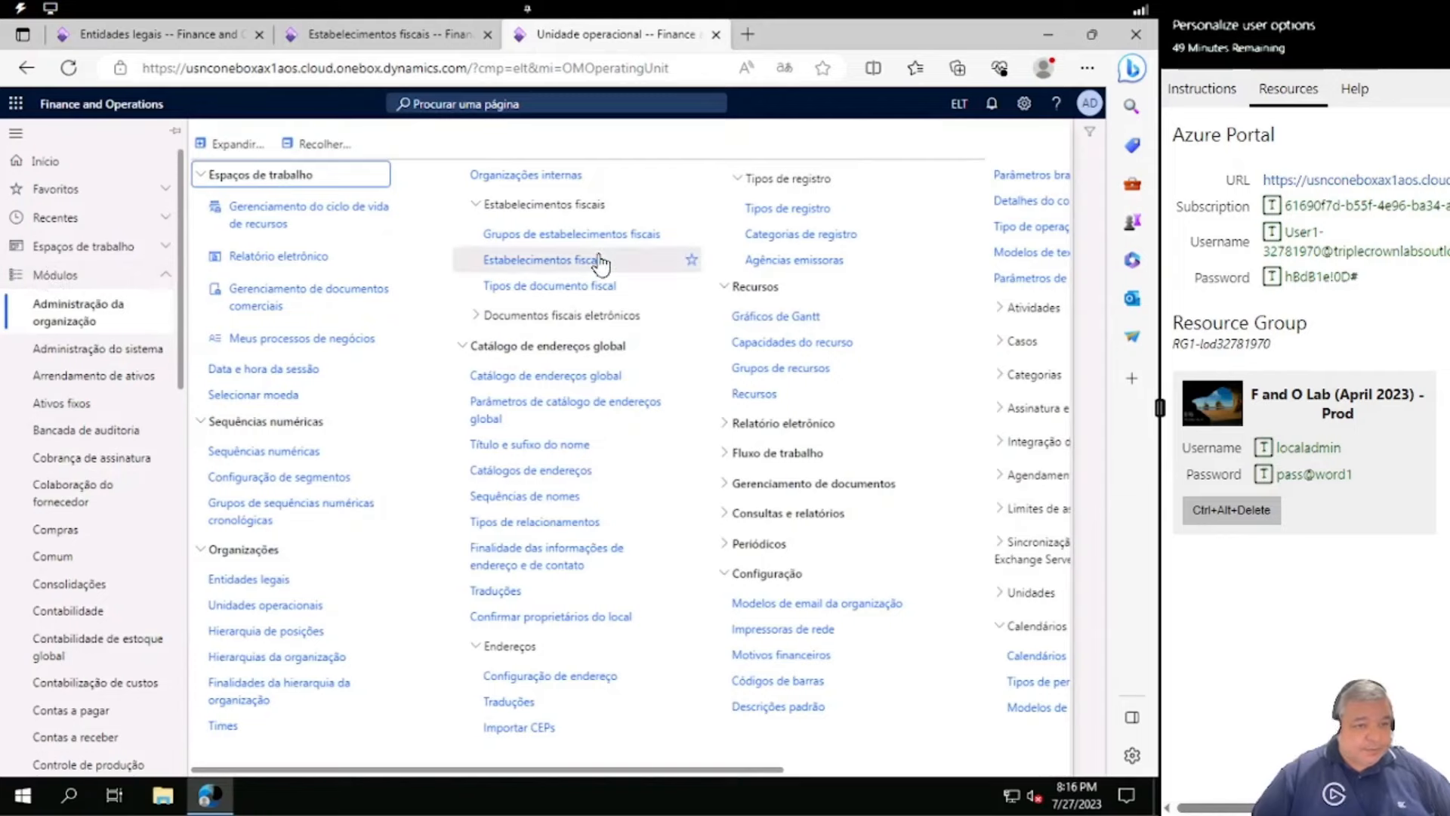
{"action": "left_click", "coordinate": [270, 606]}
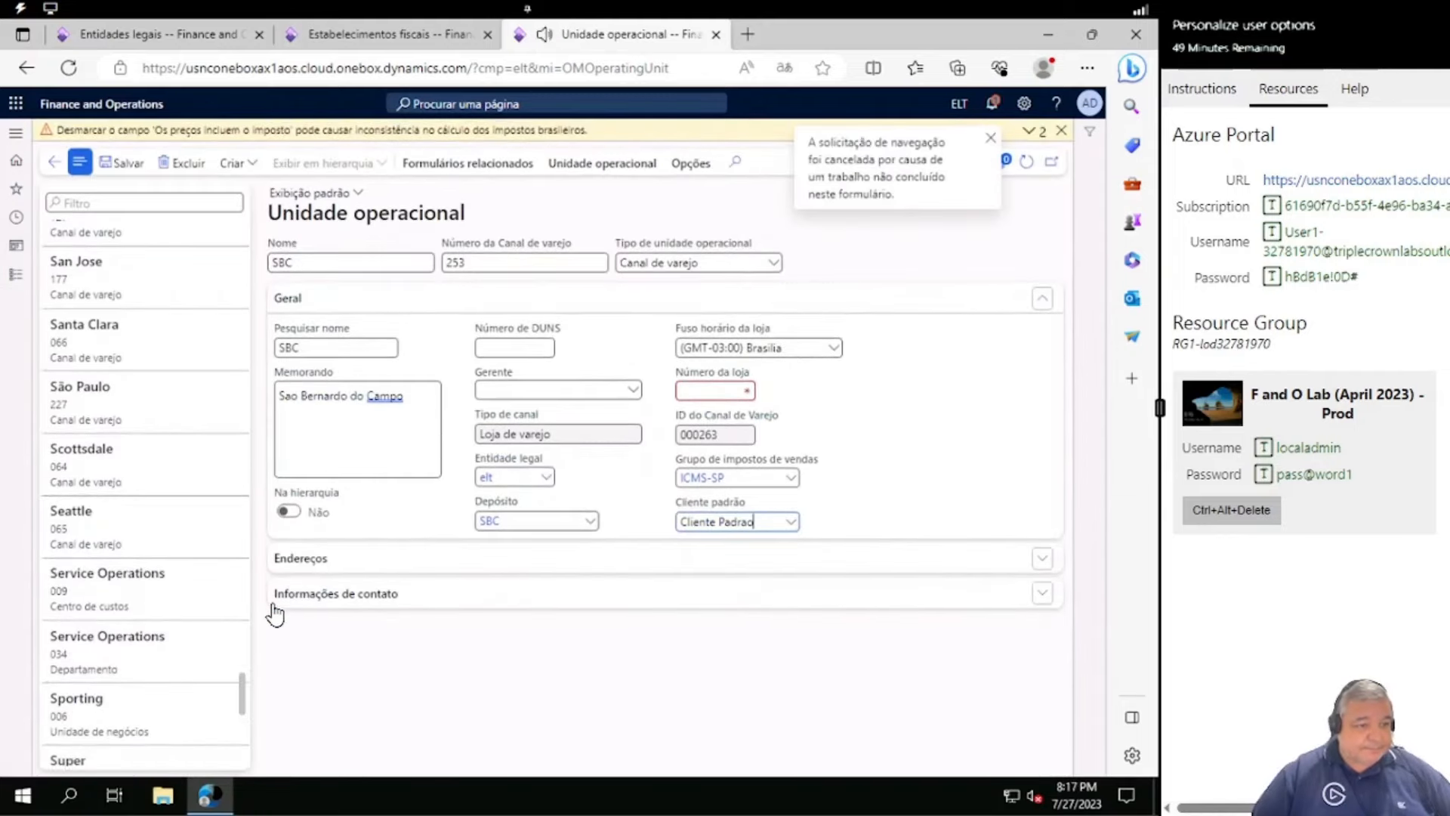
{"action": "left_click", "coordinate": [1062, 131]}
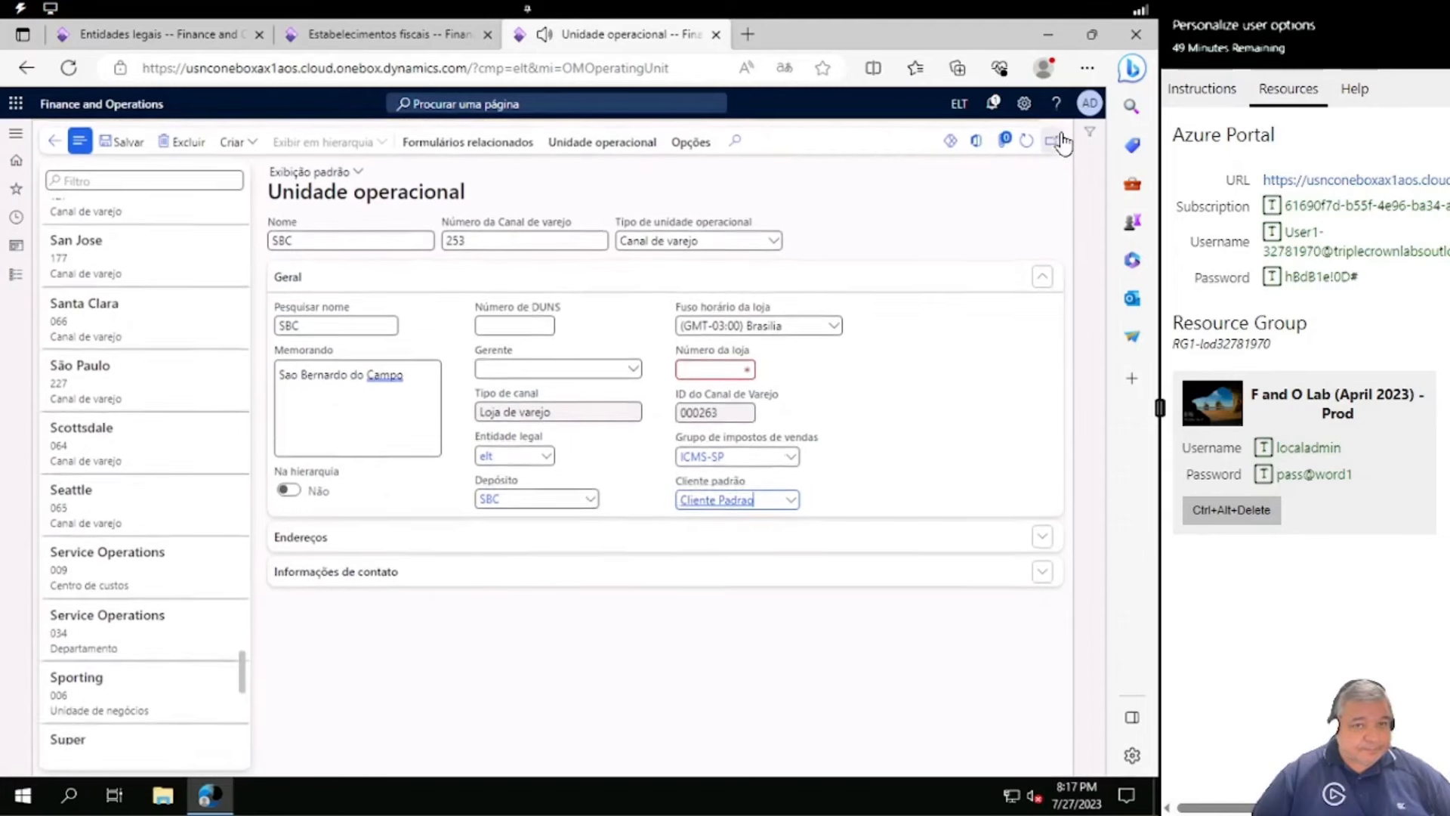
Set the SBC channel's store number to 253, save the unit and locate it in the operating units list
{"action": "left_click", "coordinate": [720, 365]}
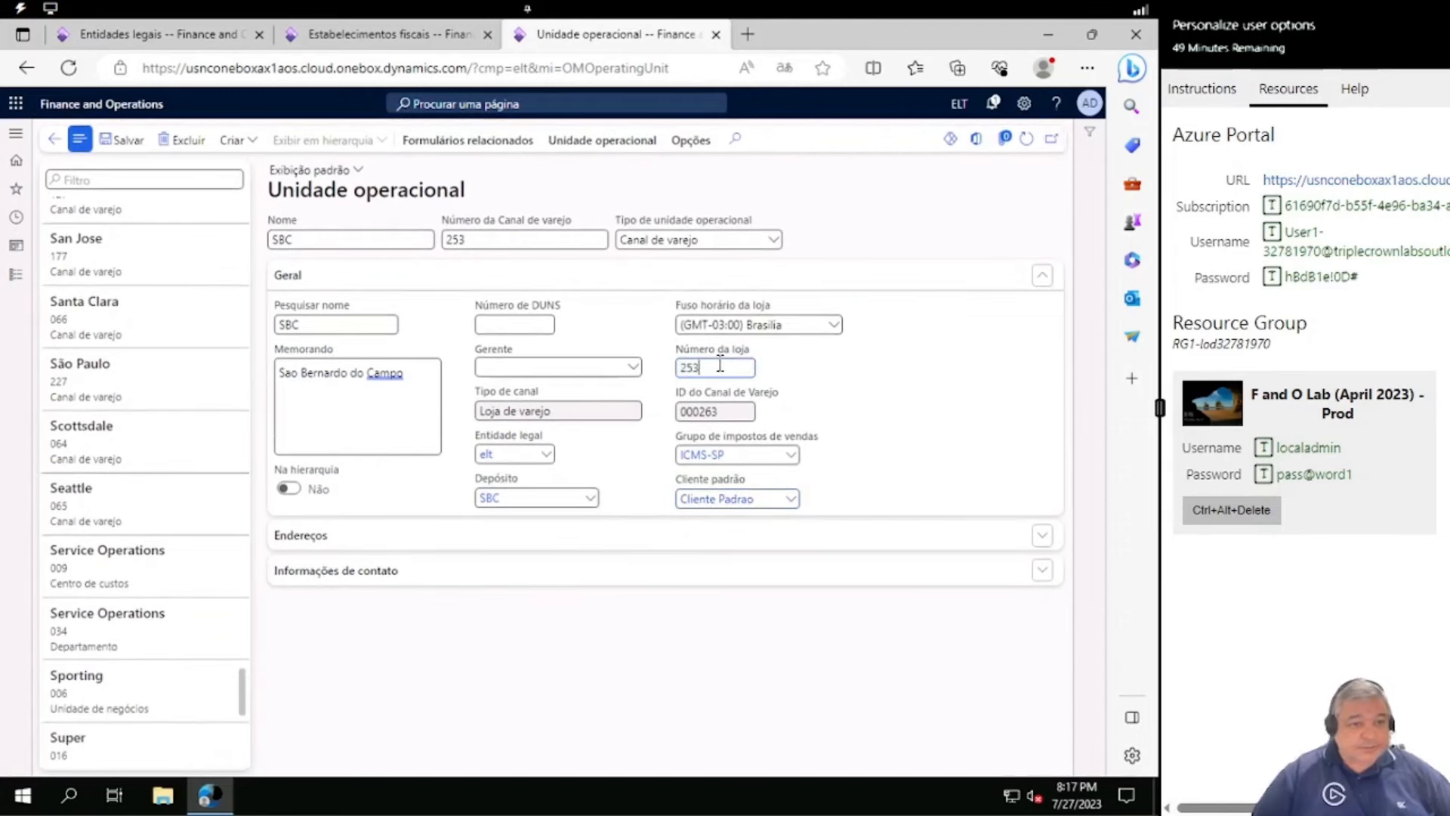
{"action": "left_click", "coordinate": [124, 141]}
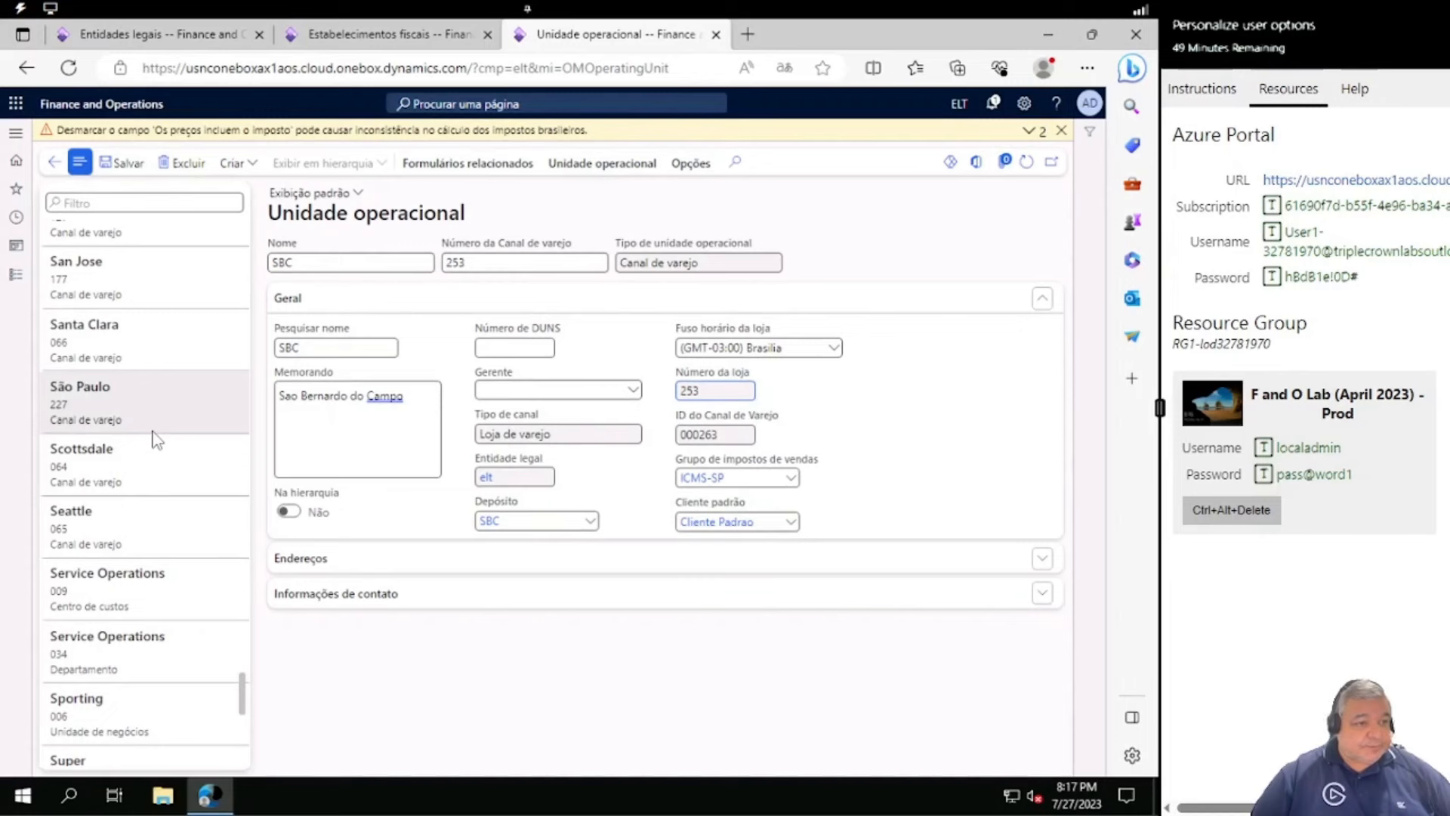
{"action": "scroll", "coordinate": [156, 439], "scroll_direction": "up", "scroll_amount": 3}
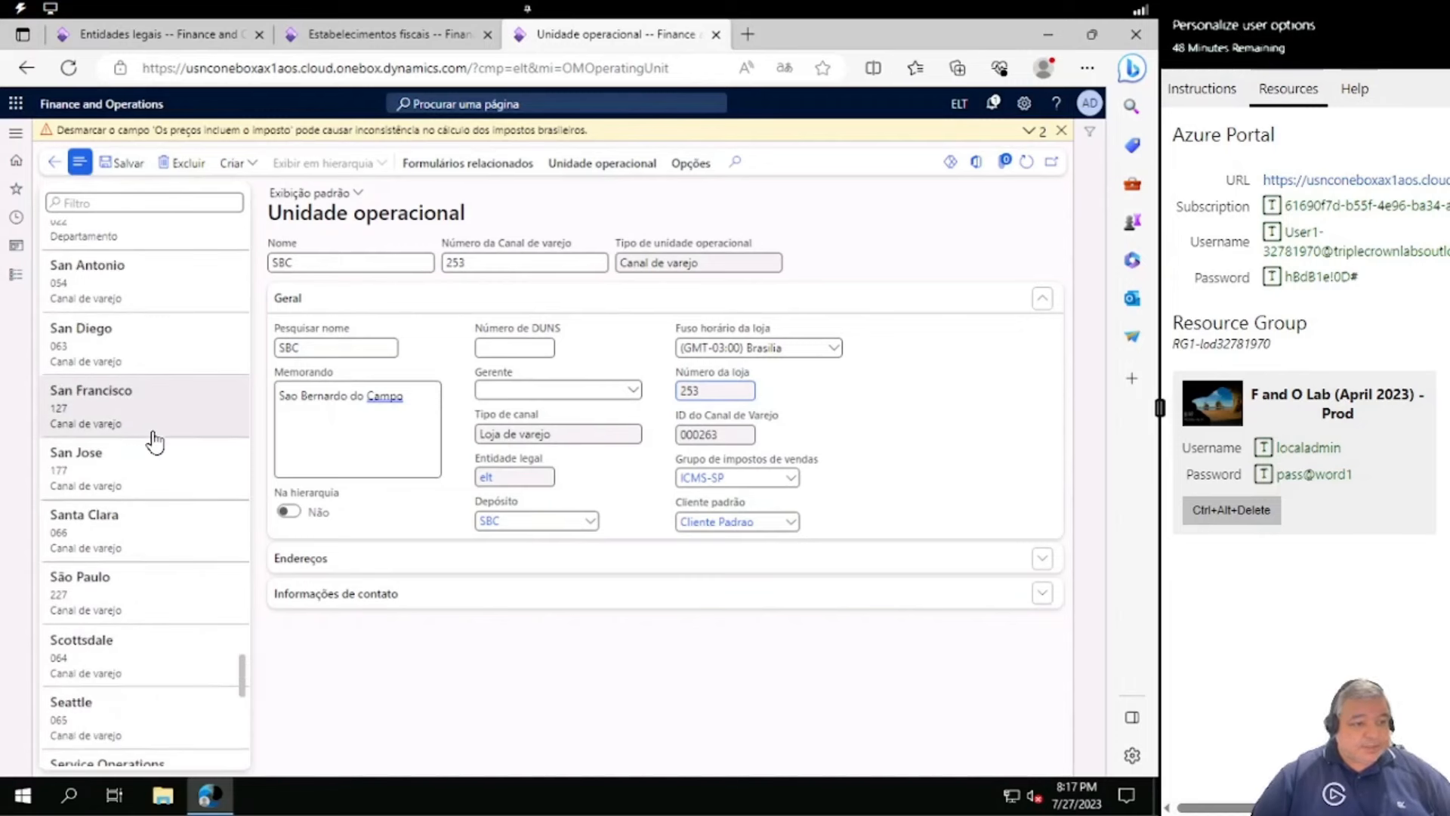
{"action": "scroll", "coordinate": [153, 438], "scroll_direction": "up", "scroll_amount": 3}
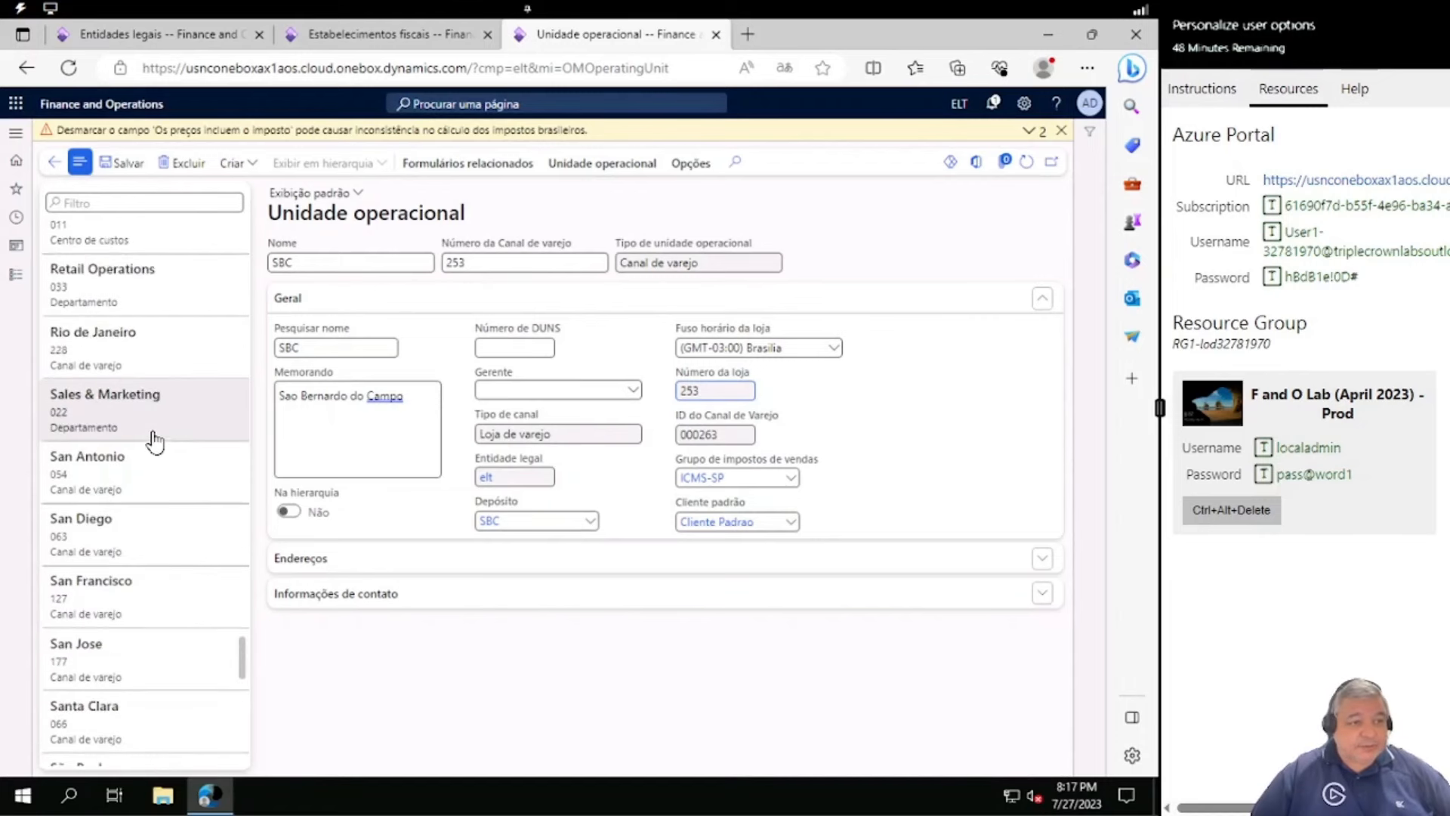
{"action": "scroll", "coordinate": [155, 438], "scroll_direction": "down", "scroll_amount": 3}
{"action": "scroll", "coordinate": [155, 438], "scroll_direction": "down", "scroll_amount": 10}
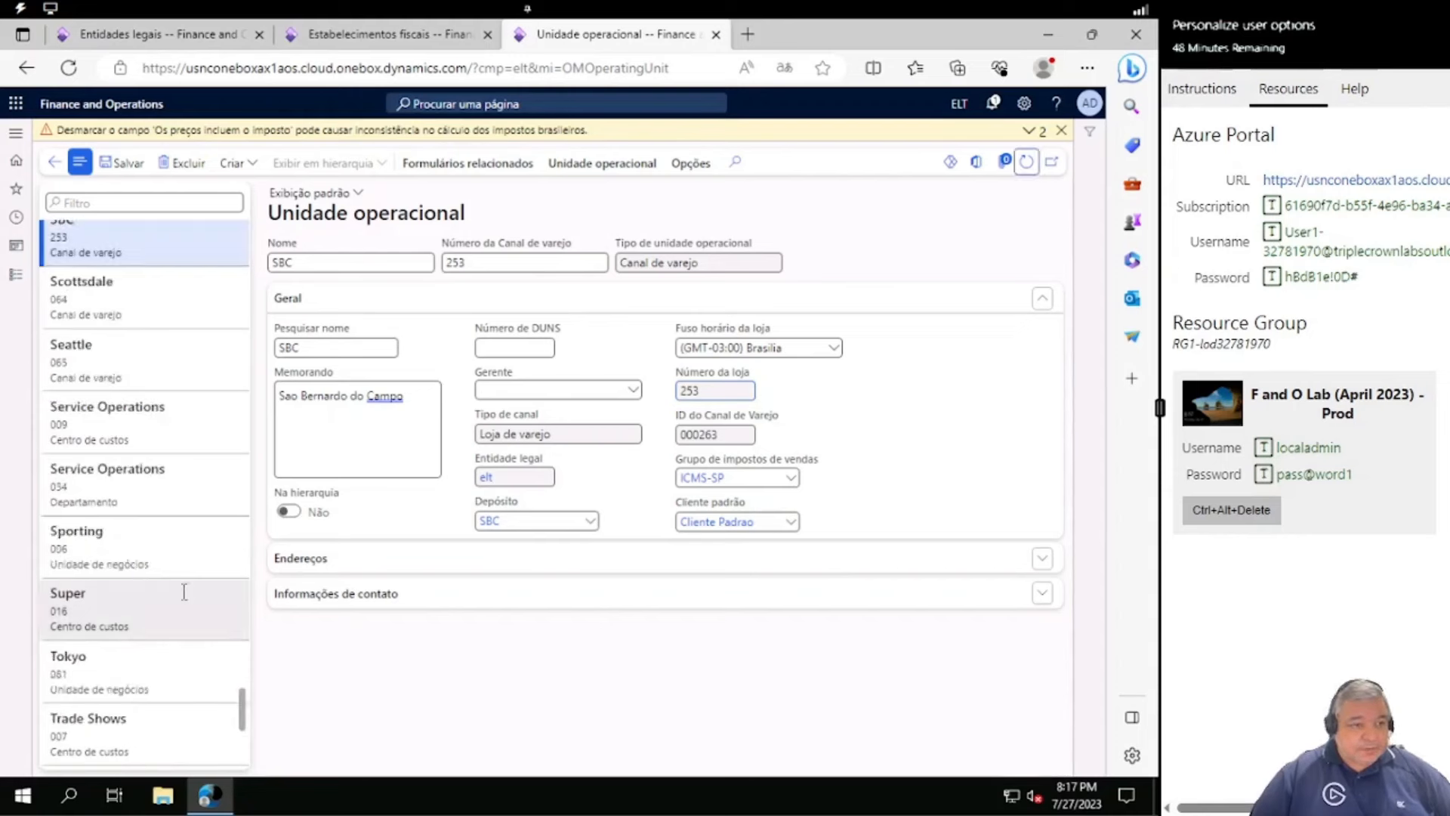
{"action": "scroll", "coordinate": [184, 592], "scroll_direction": "up", "scroll_amount": 6}
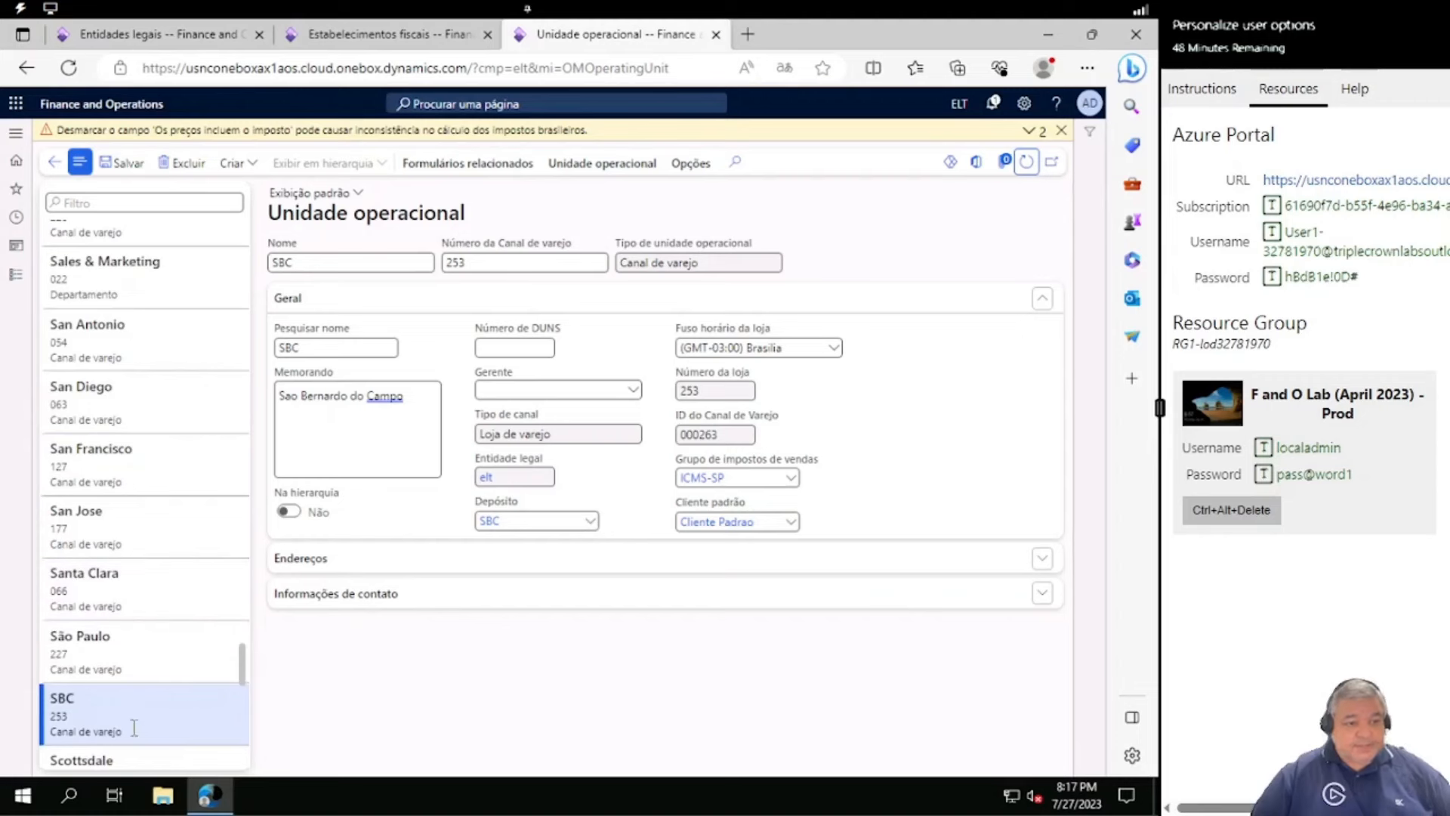
Close the operating unit and fiscal establishments pages, and duplicate the legal entities page in a new browser tab
{"action": "left_click", "coordinate": [715, 34]}
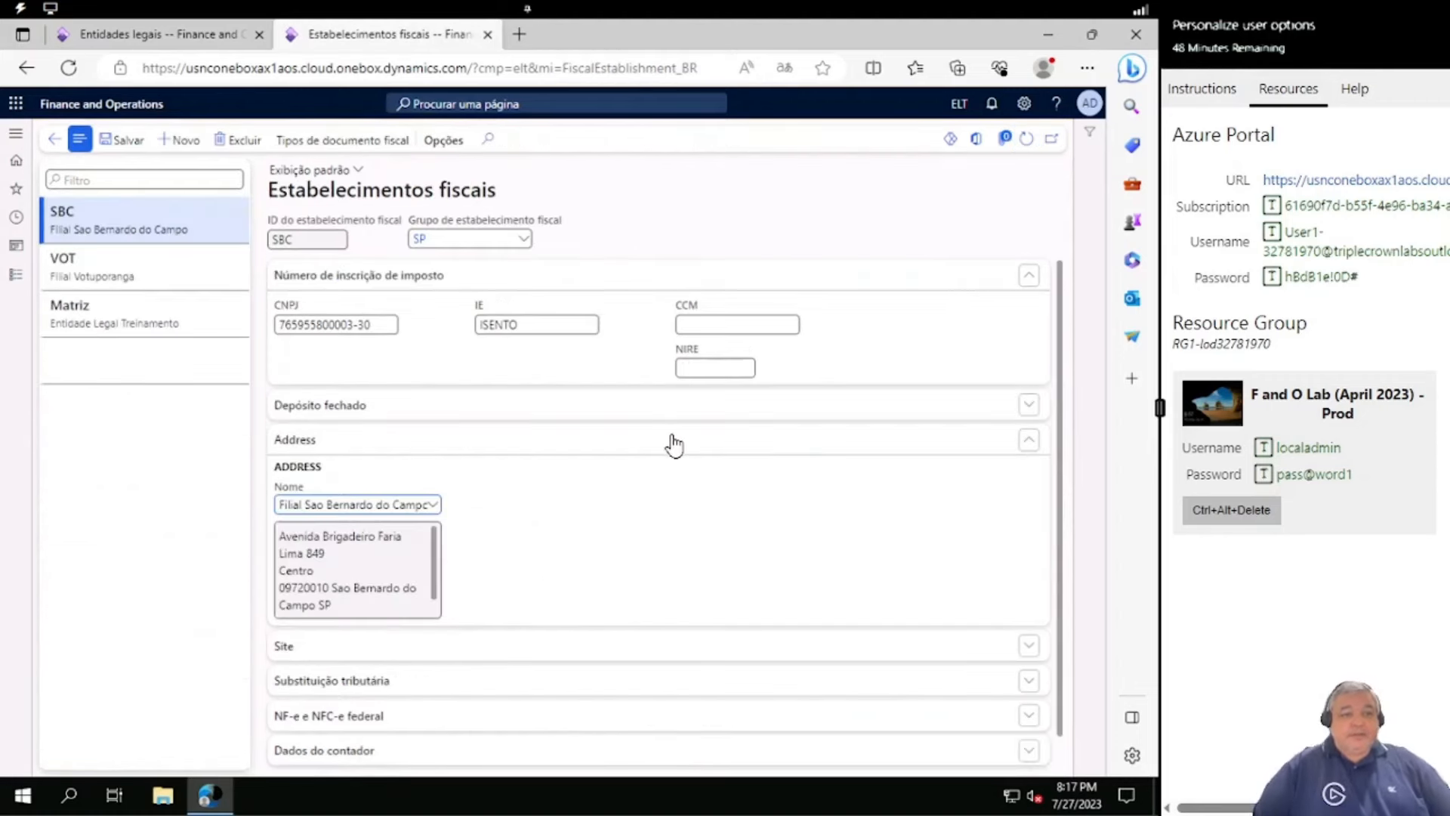
{"action": "left_click", "coordinate": [487, 34]}
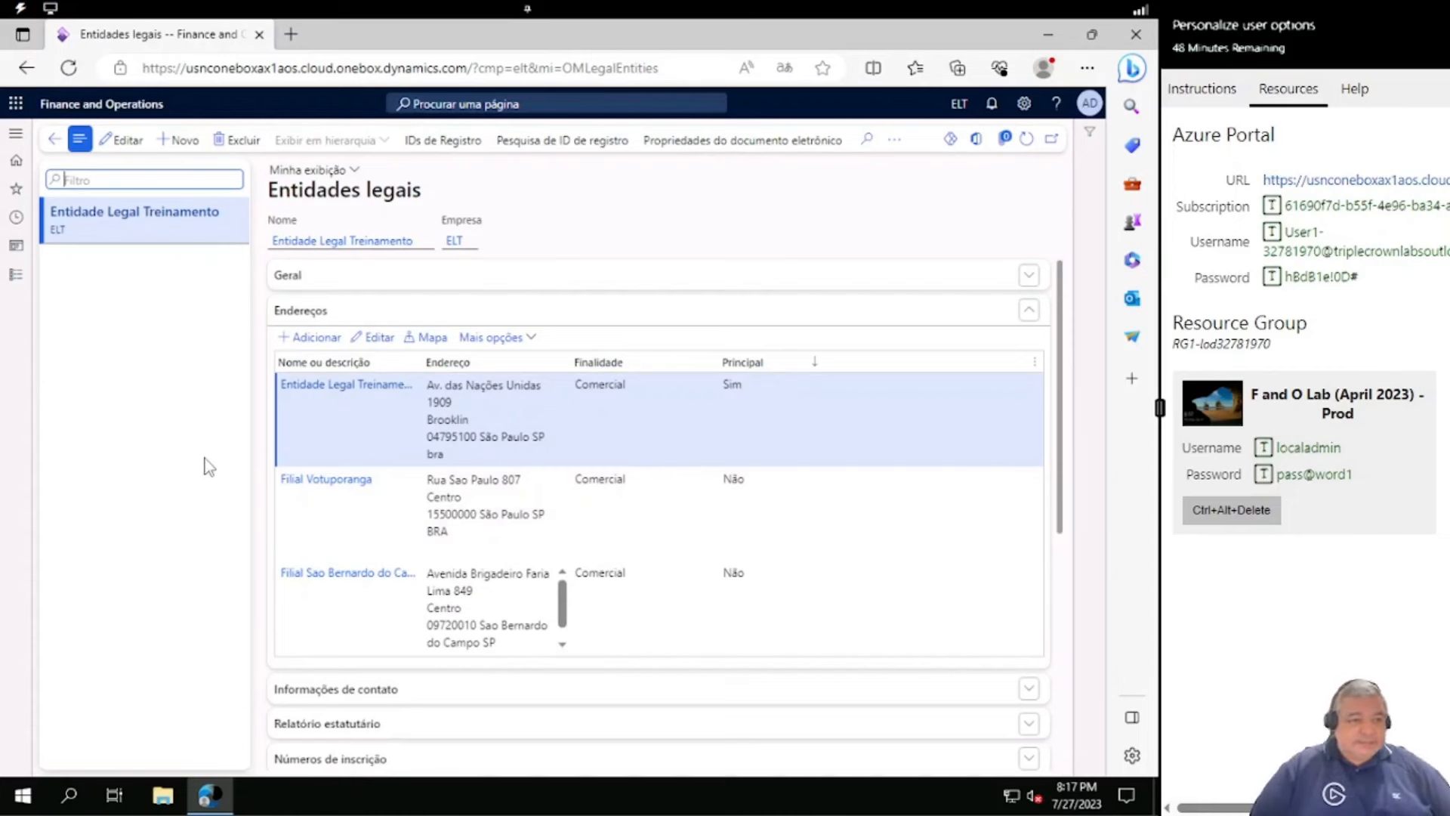
{"action": "right_click", "coordinate": [172, 48]}
{"action": "left_click", "coordinate": [240, 155]}
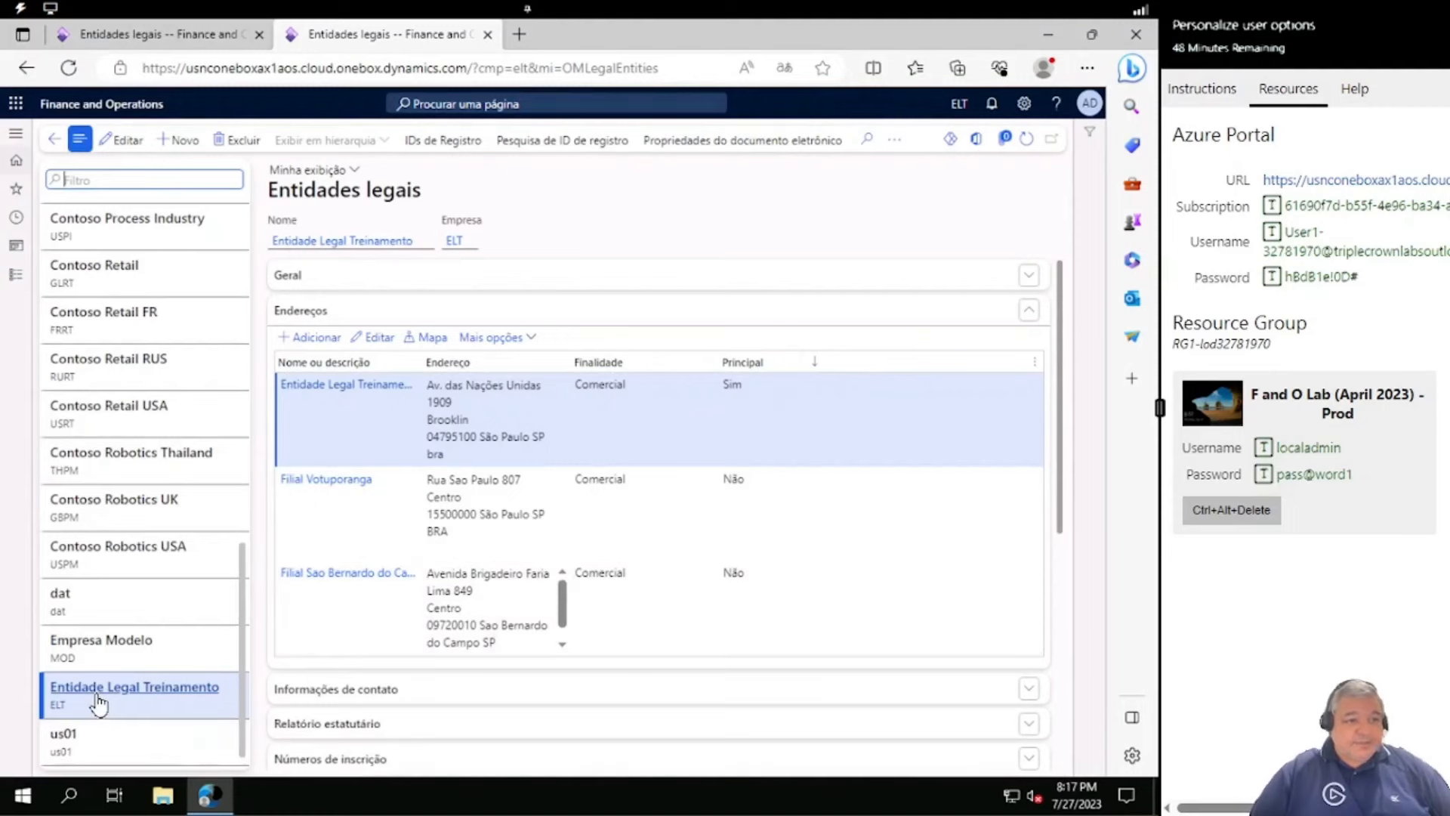
Open the organization hierarchies page (Hierarquias da organização) from the organization administration module
{"action": "left_click", "coordinate": [17, 277]}
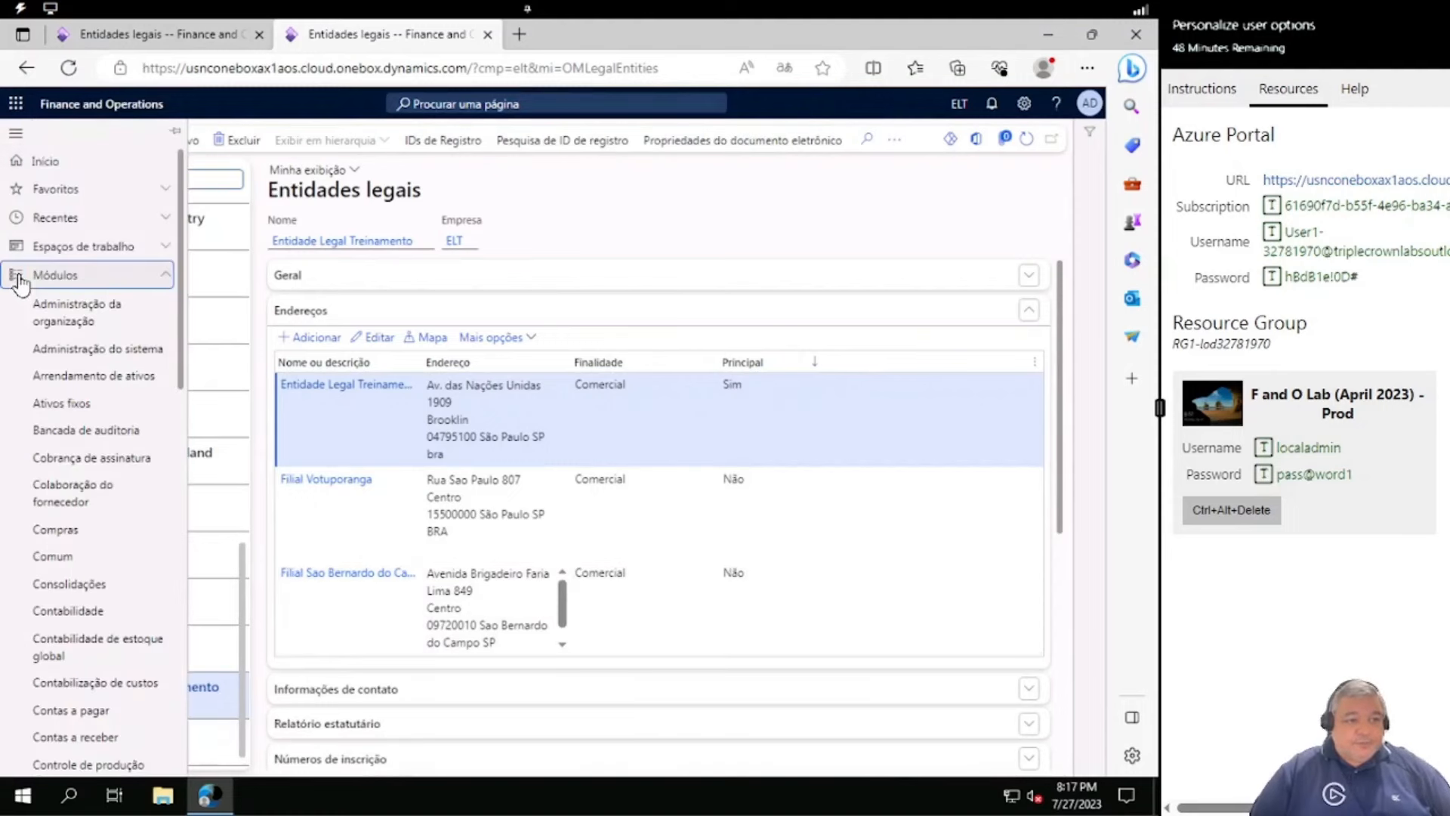
{"action": "left_click", "coordinate": [56, 311]}
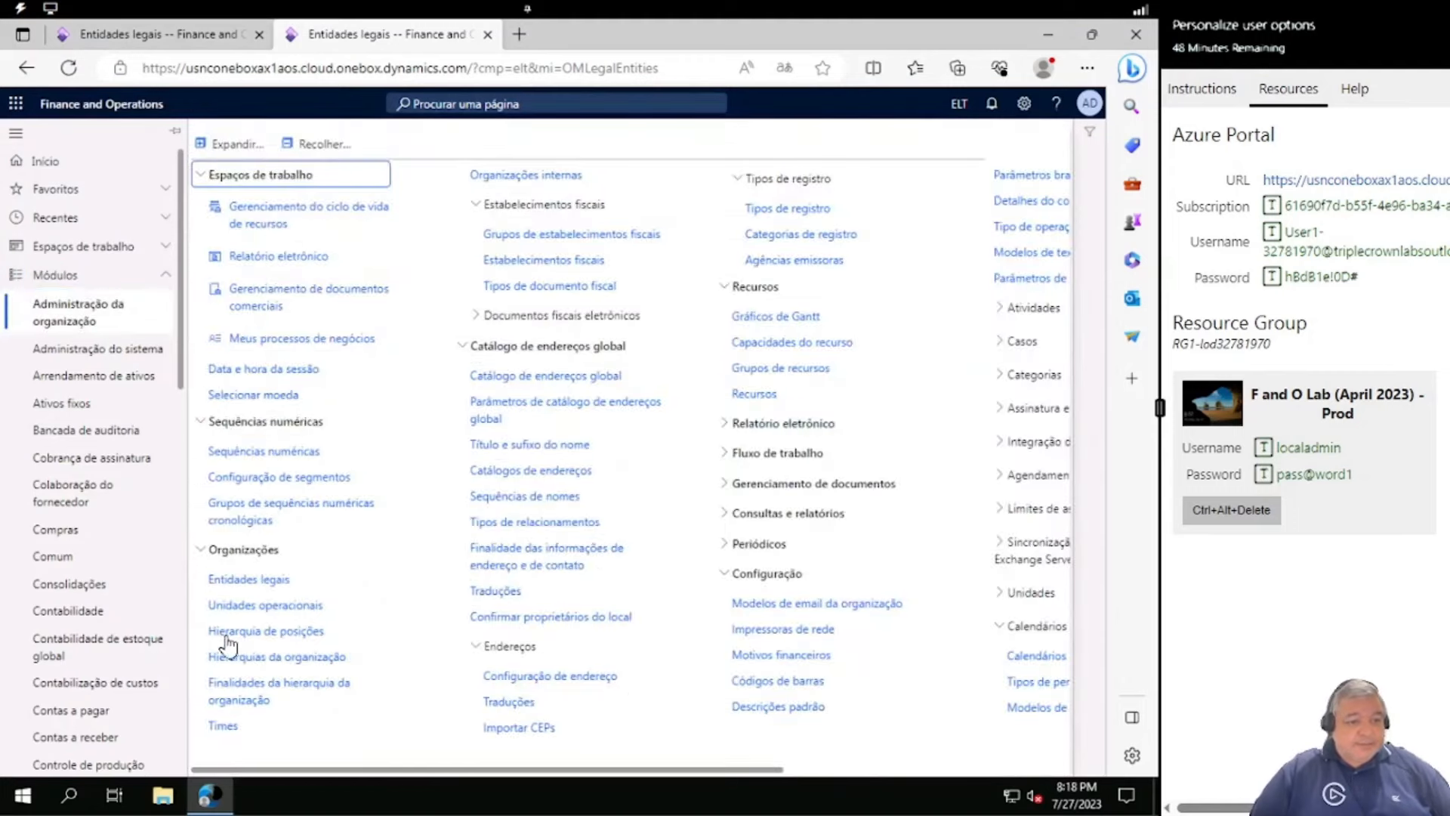
{"action": "left_click", "coordinate": [250, 663]}
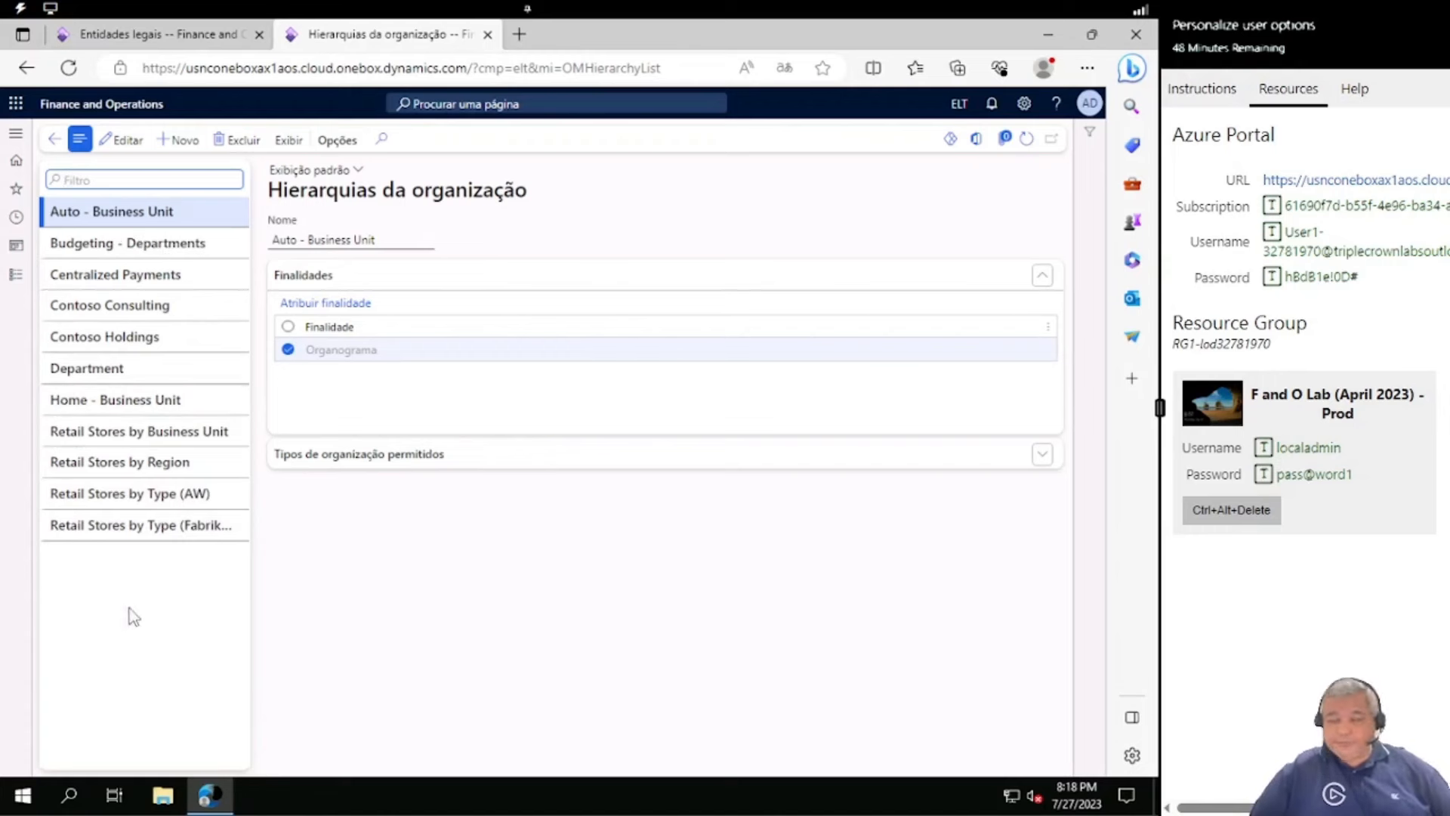
Create a new organization hierarchy named "Grupo Economico"
{"action": "left_click", "coordinate": [181, 143]}
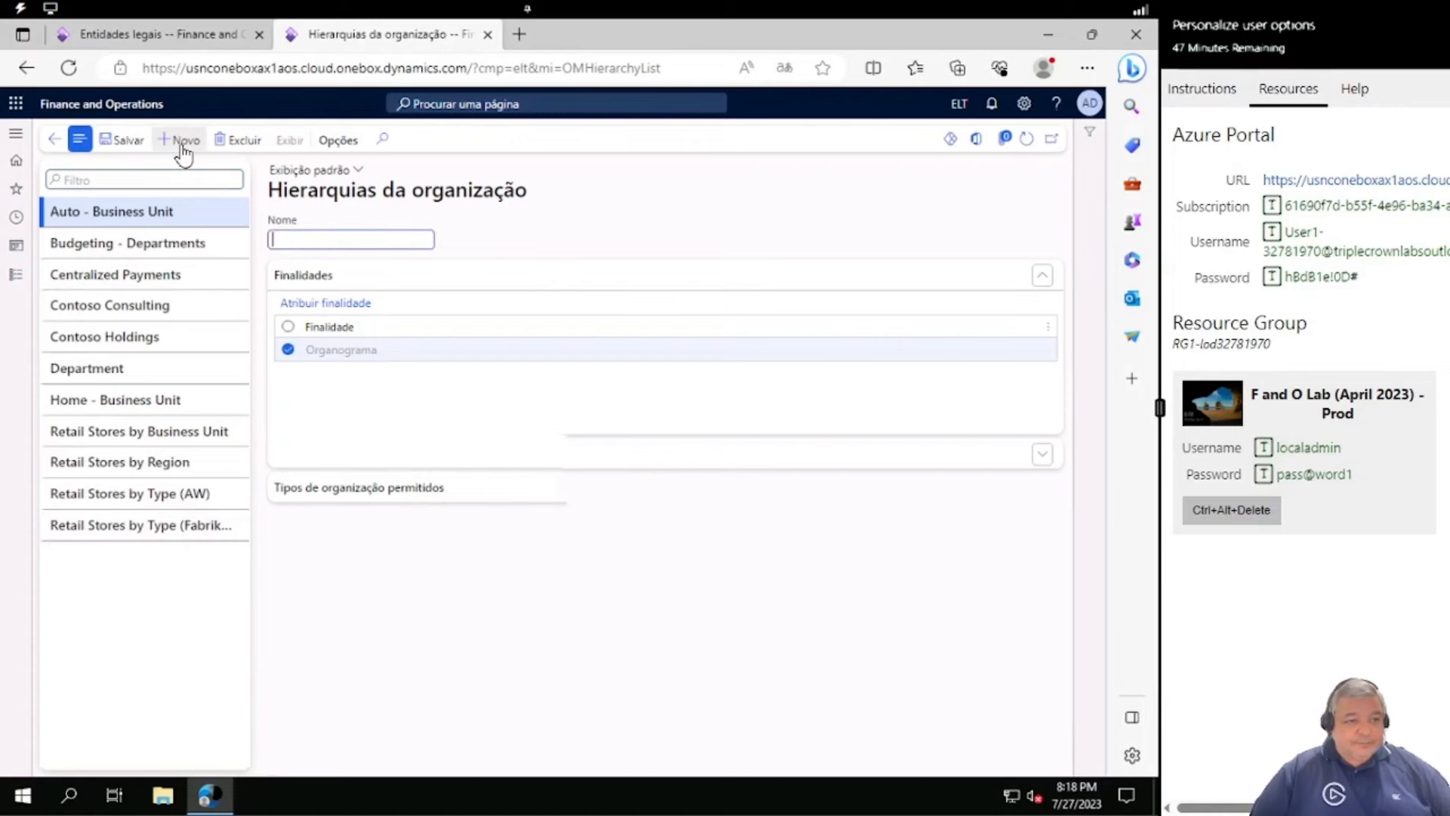
{"action": "type", "text": "Grupo "}
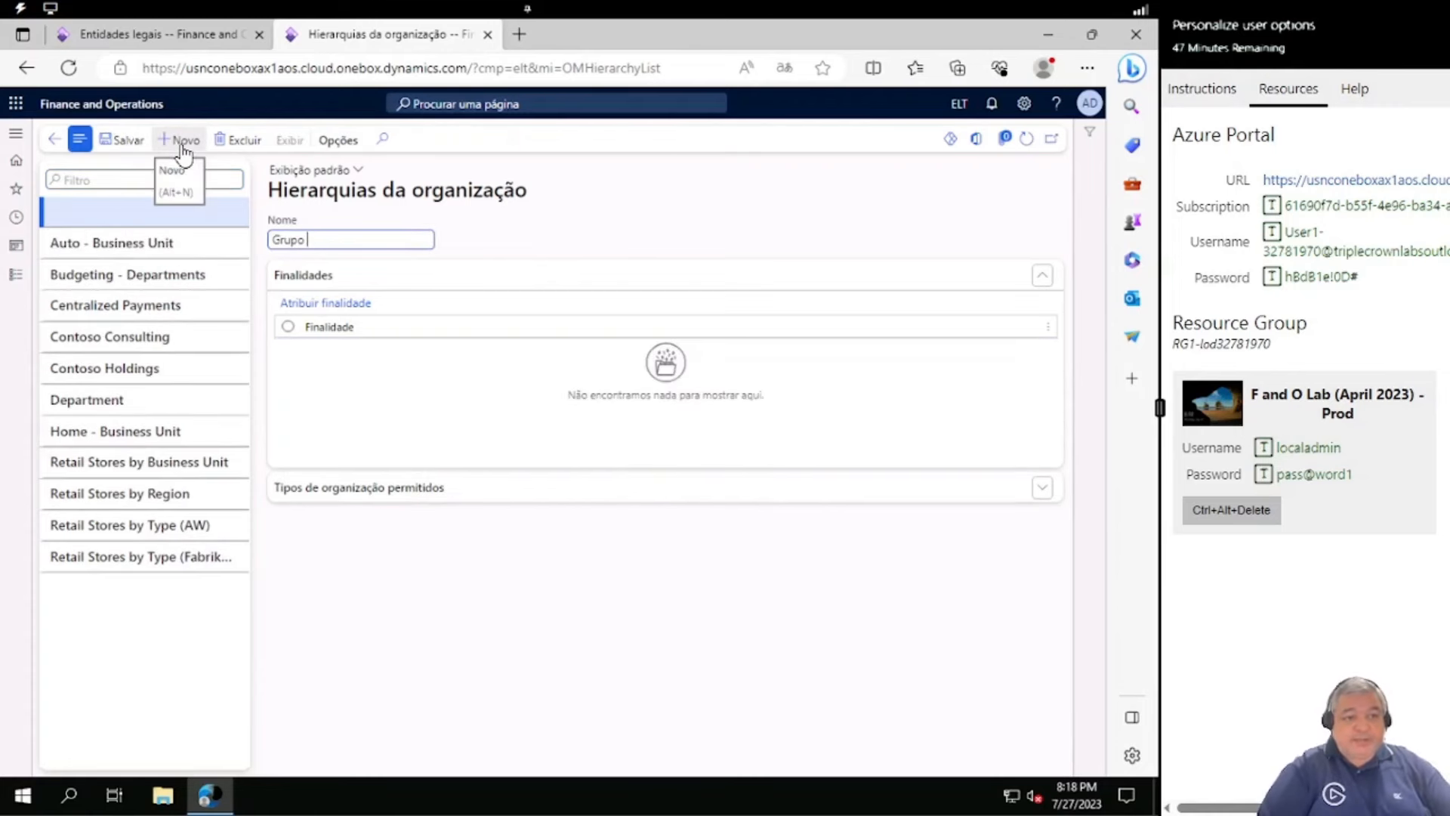
{"action": "type", "text": "eEconomico"}
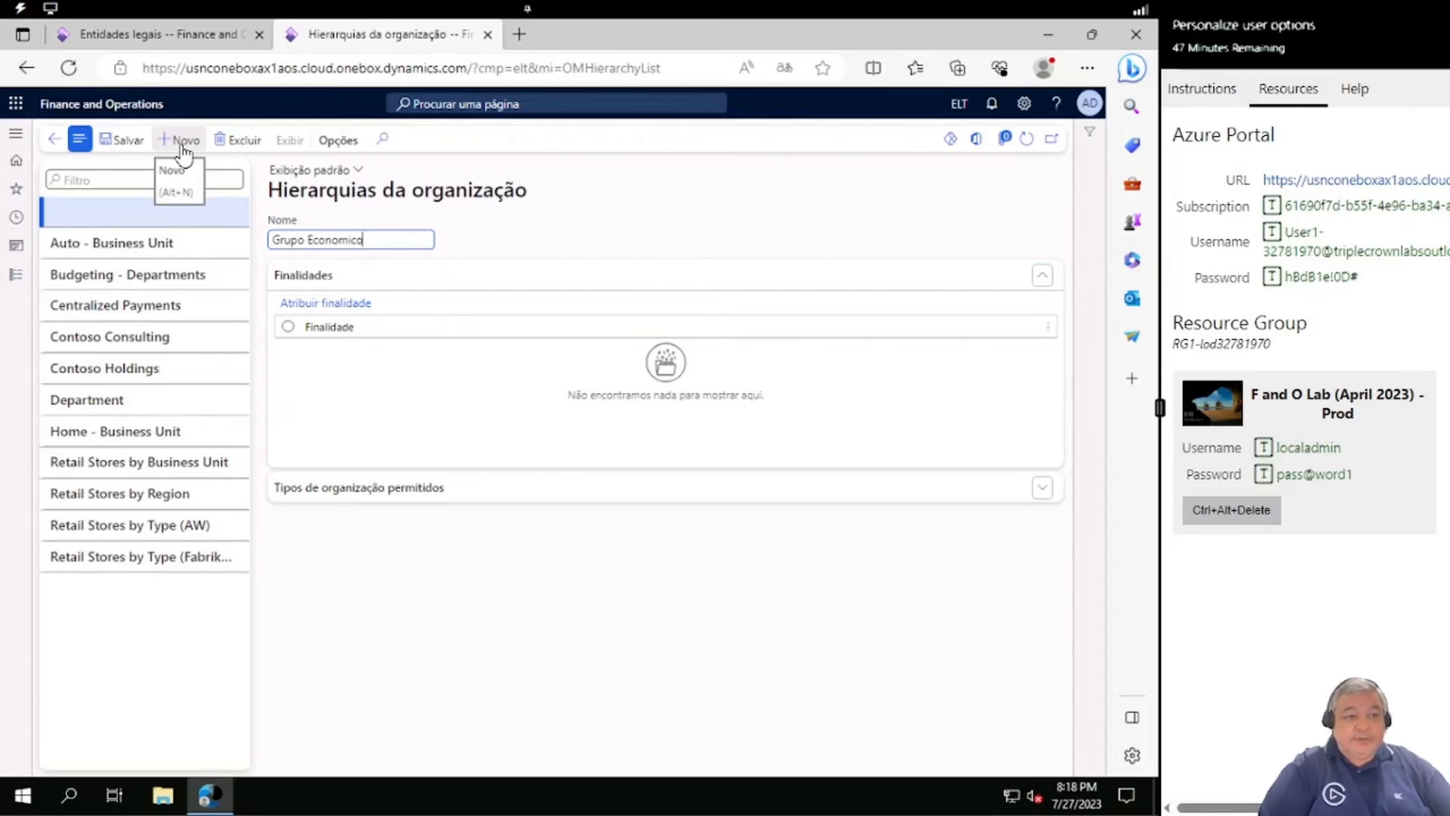
Assign the Grupo Economico hierarchy to the purpose "Controle interno de compras"
{"action": "left_click", "coordinate": [295, 304]}
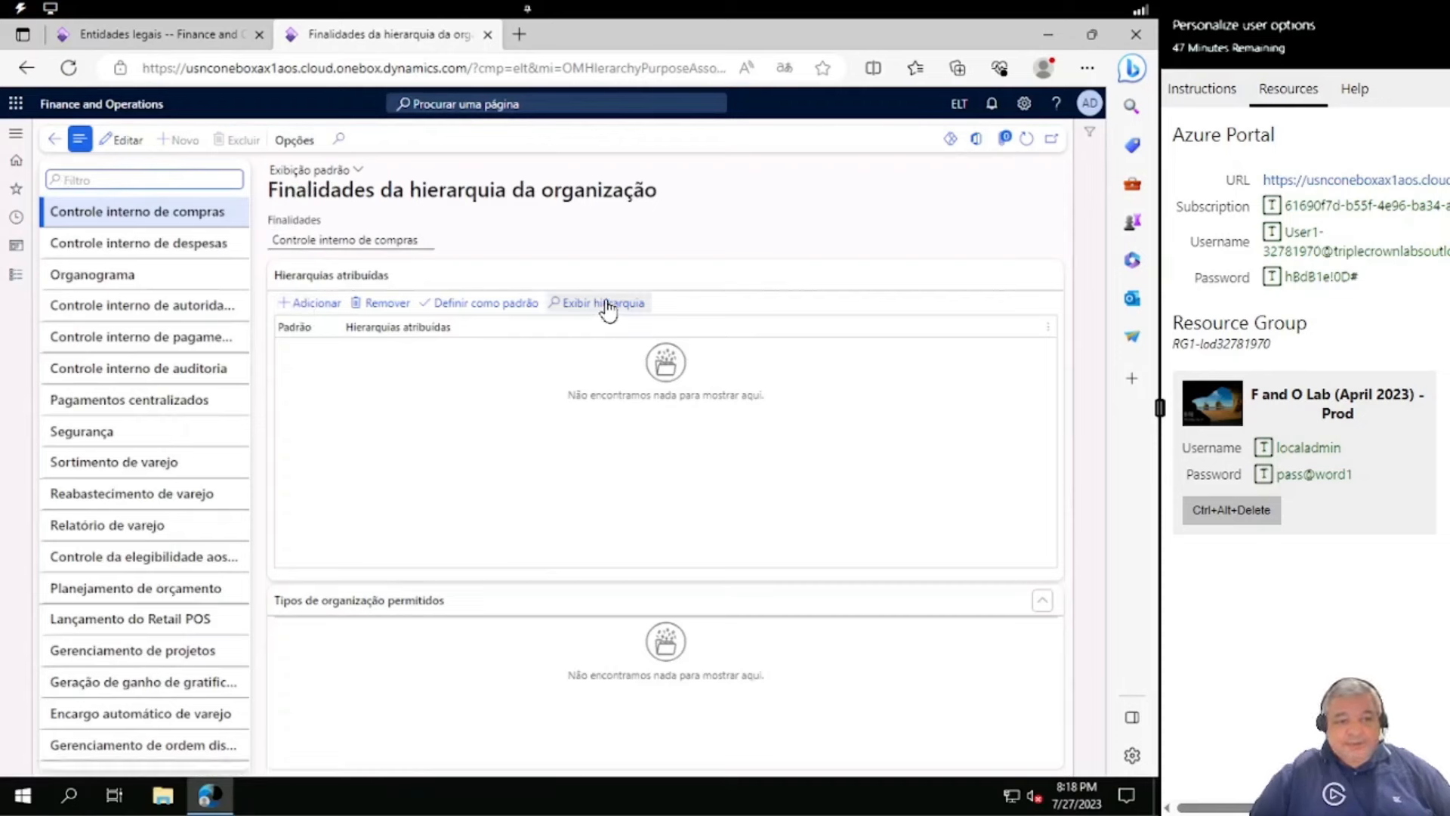
{"action": "left_click", "coordinate": [604, 303]}
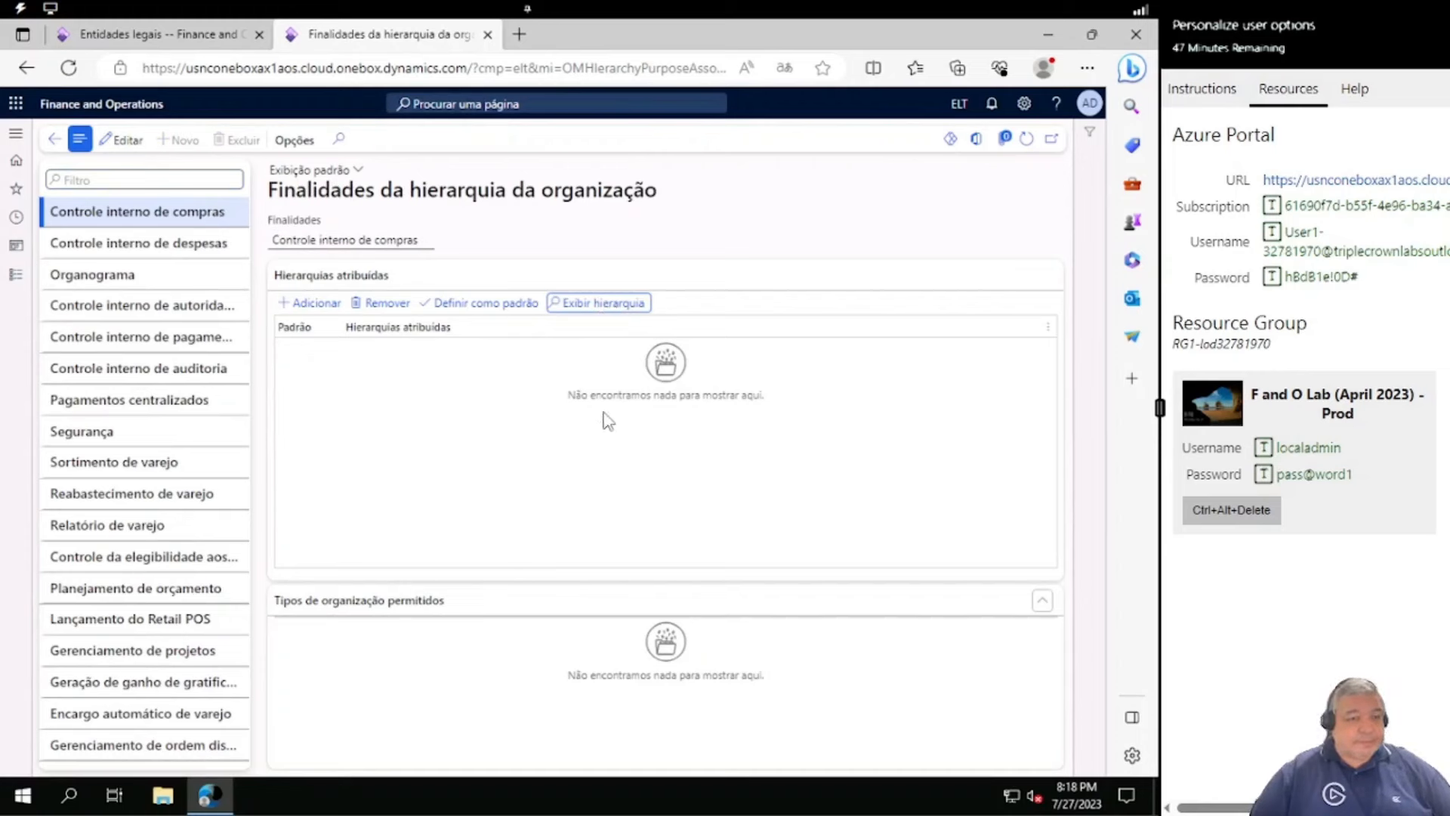
{"action": "left_click", "coordinate": [590, 303]}
{"action": "left_click", "coordinate": [316, 303]}
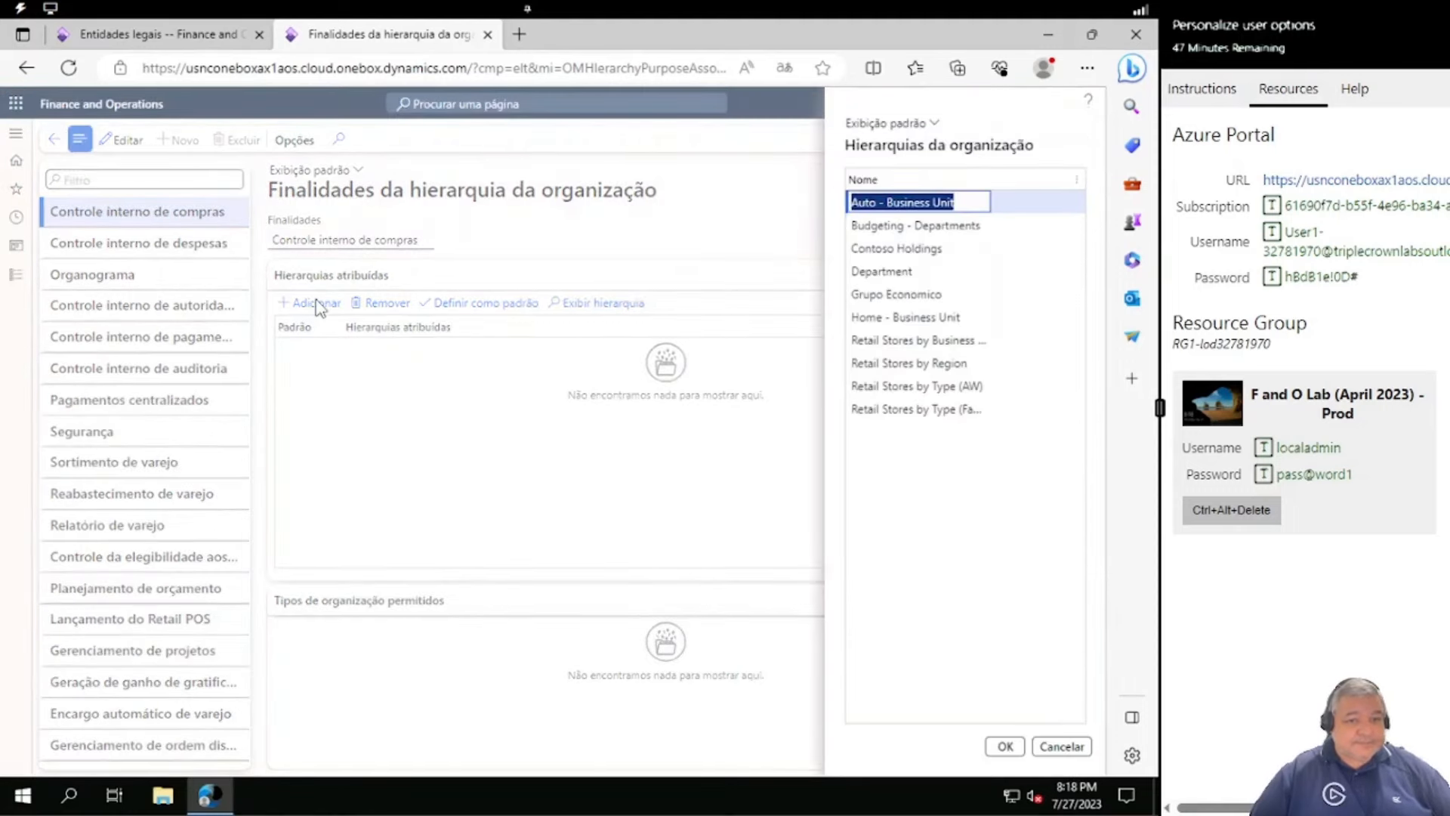
{"action": "left_click", "coordinate": [875, 296]}
{"action": "left_click", "coordinate": [1004, 748]}
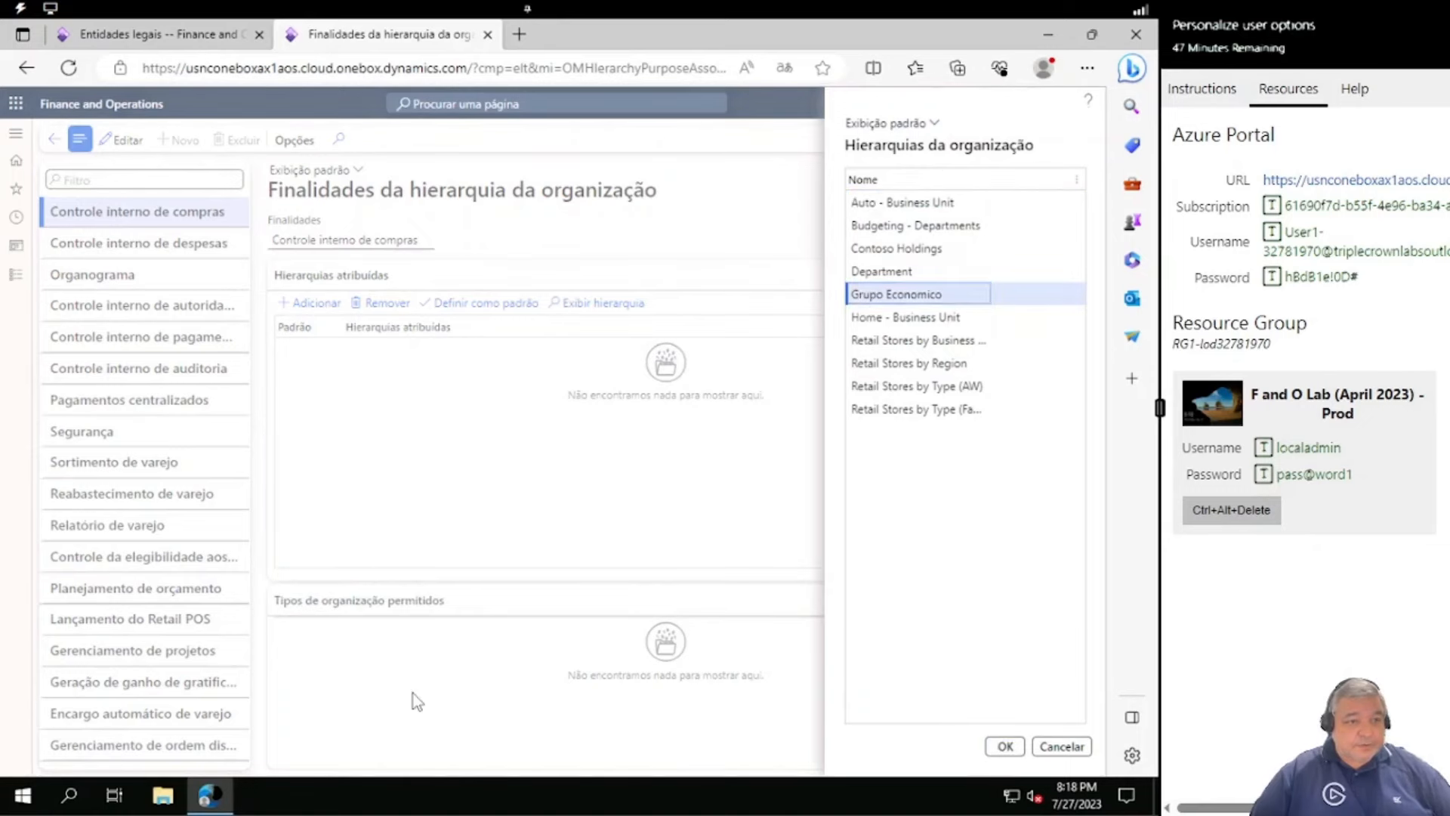
Open Grupo Economico in the hierarchy designer for editing and insert the legal entity Entidade Legal Treinamento (ELT)
{"action": "left_click", "coordinate": [614, 300]}
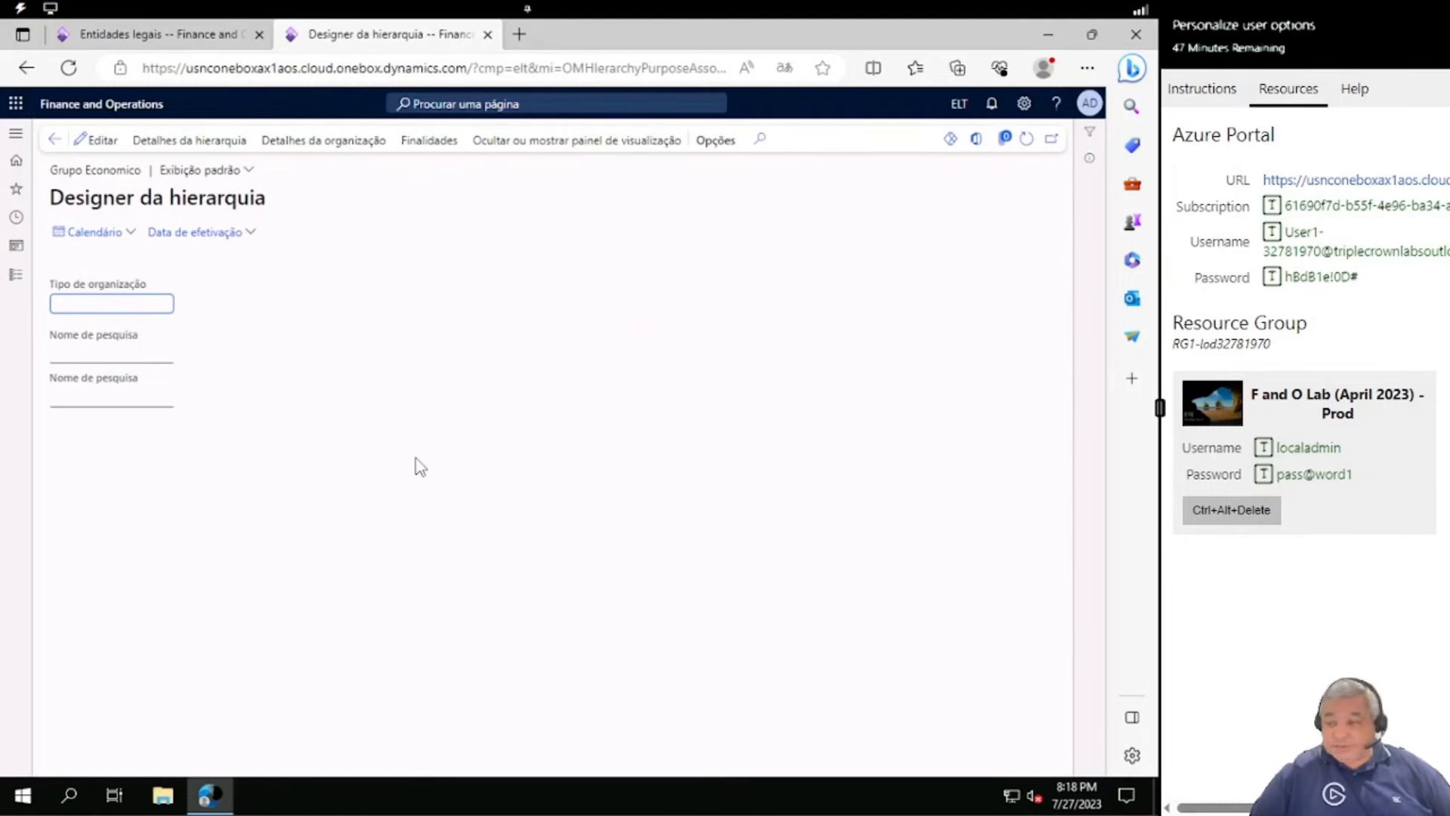
{"action": "left_click", "coordinate": [103, 141]}
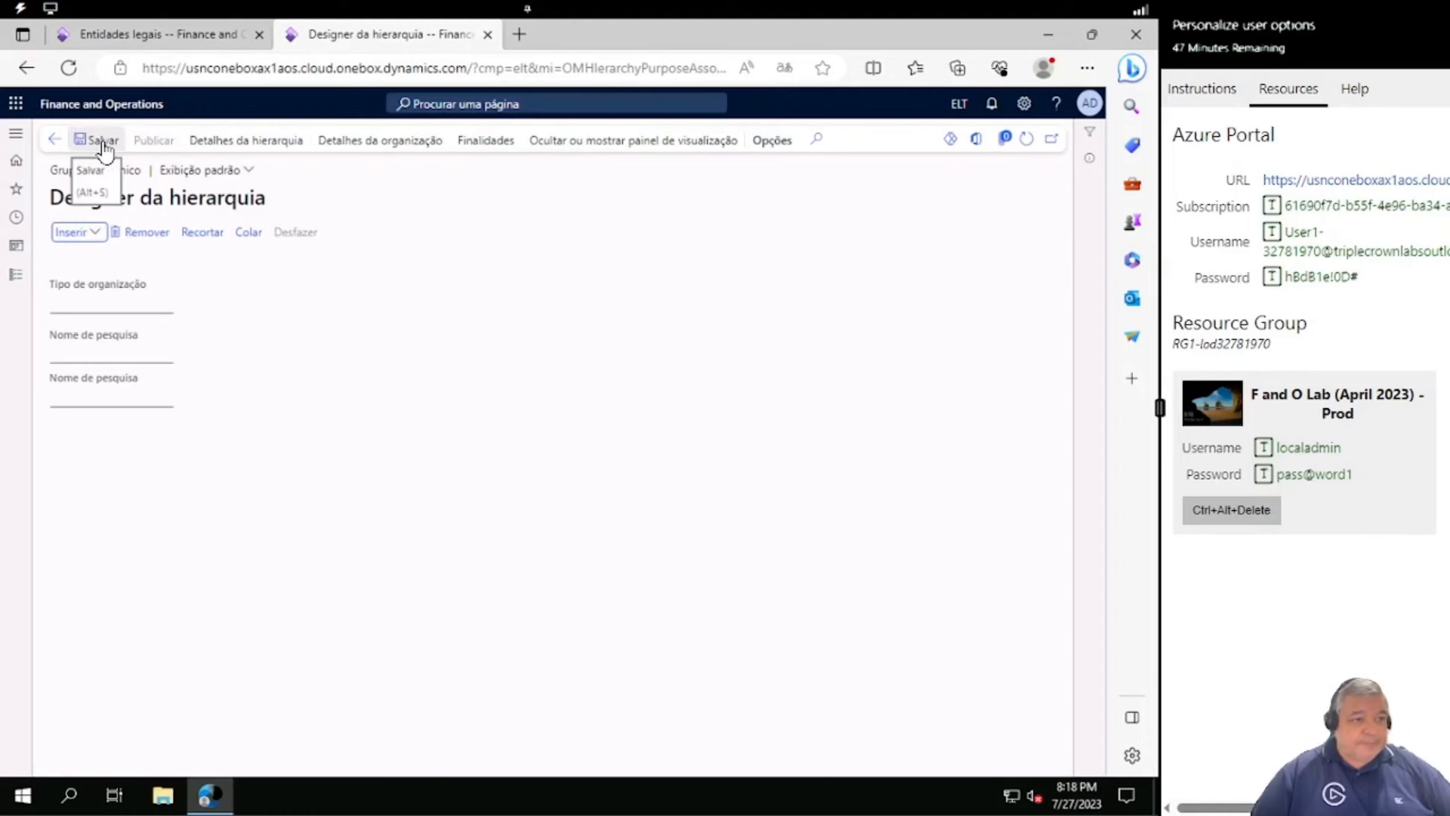
{"action": "left_click", "coordinate": [96, 237]}
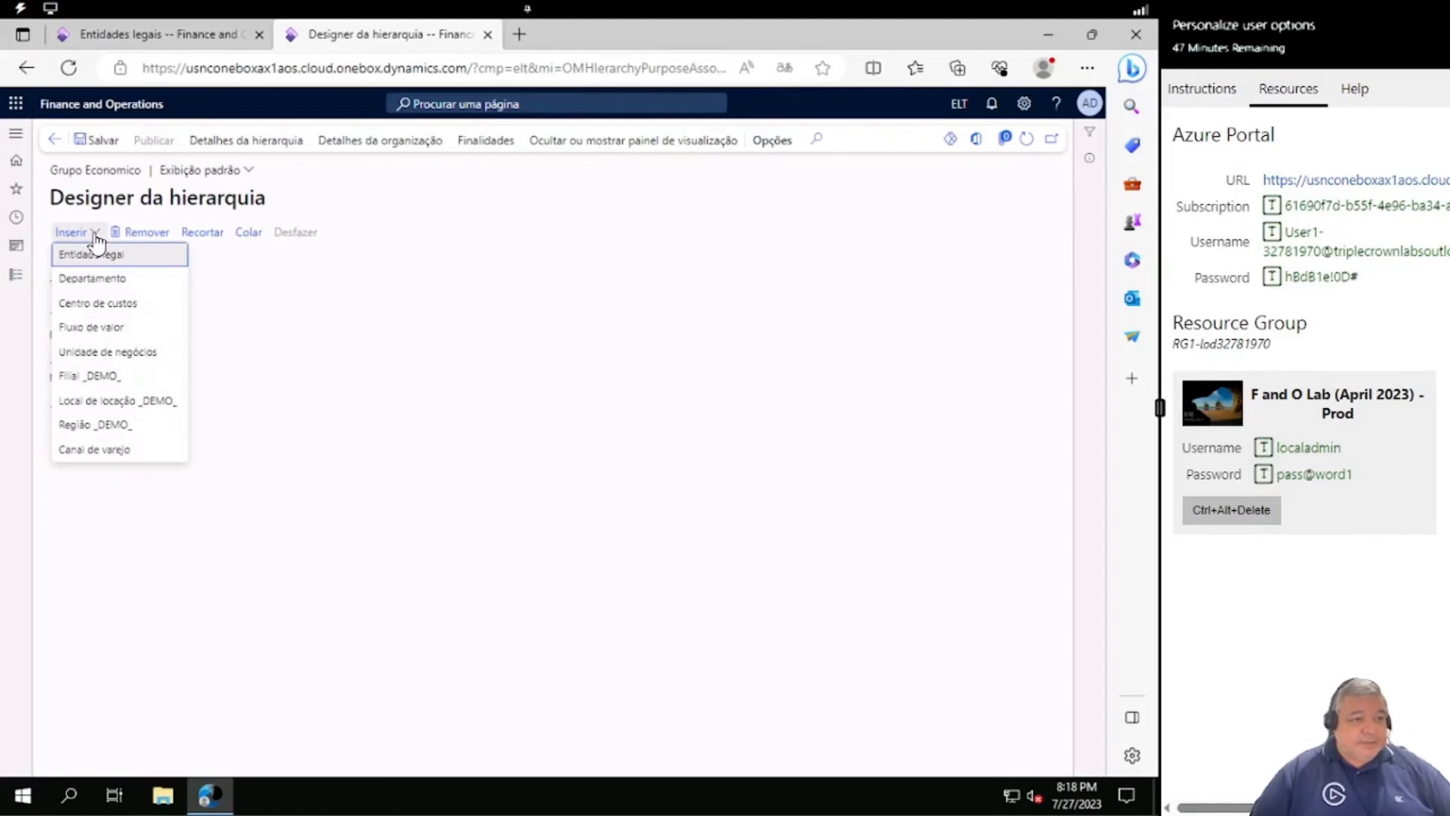
{"action": "left_click", "coordinate": [139, 257]}
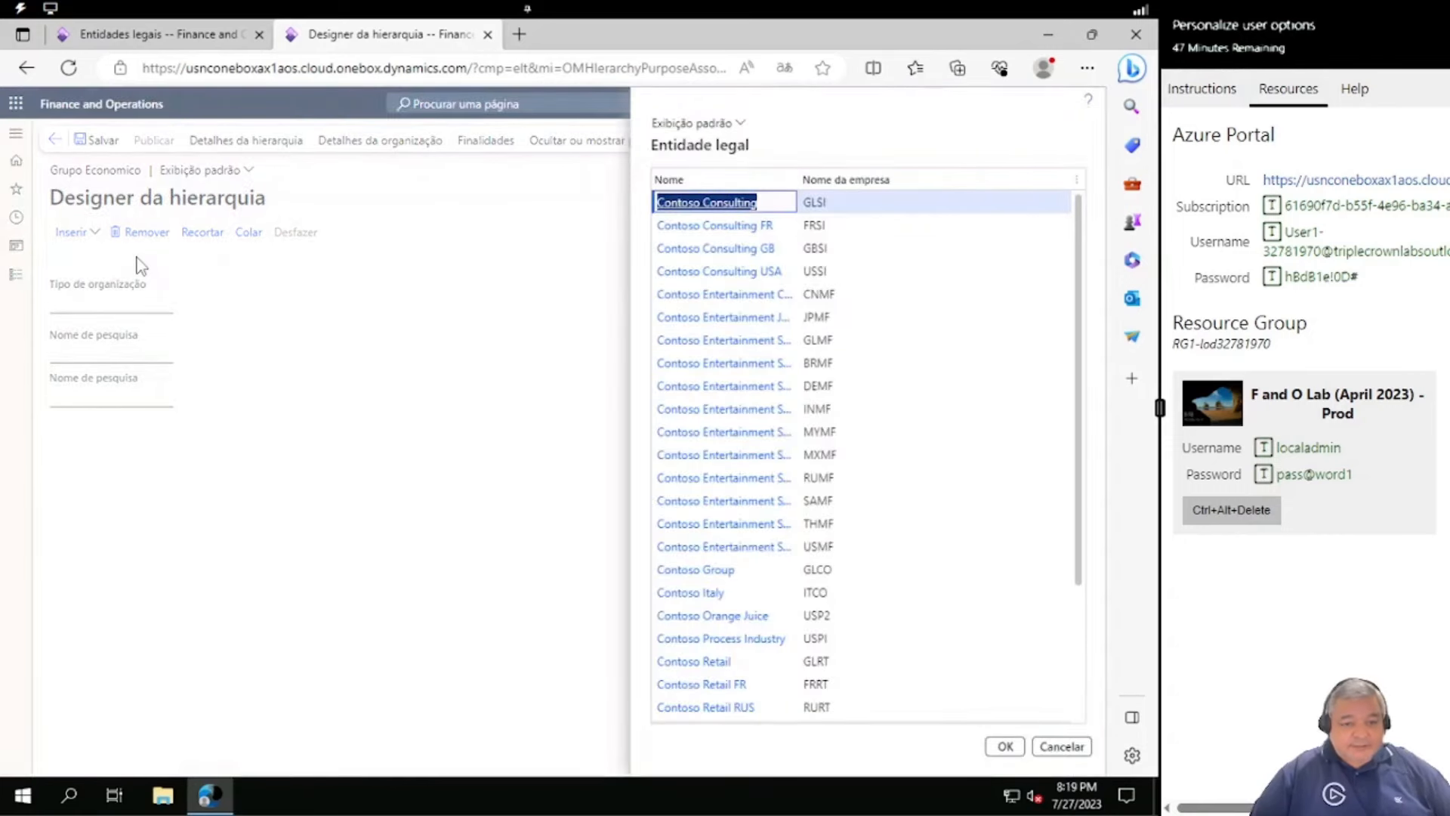
{"action": "scroll", "coordinate": [936, 638], "scroll_direction": "down", "scroll_amount": 3}
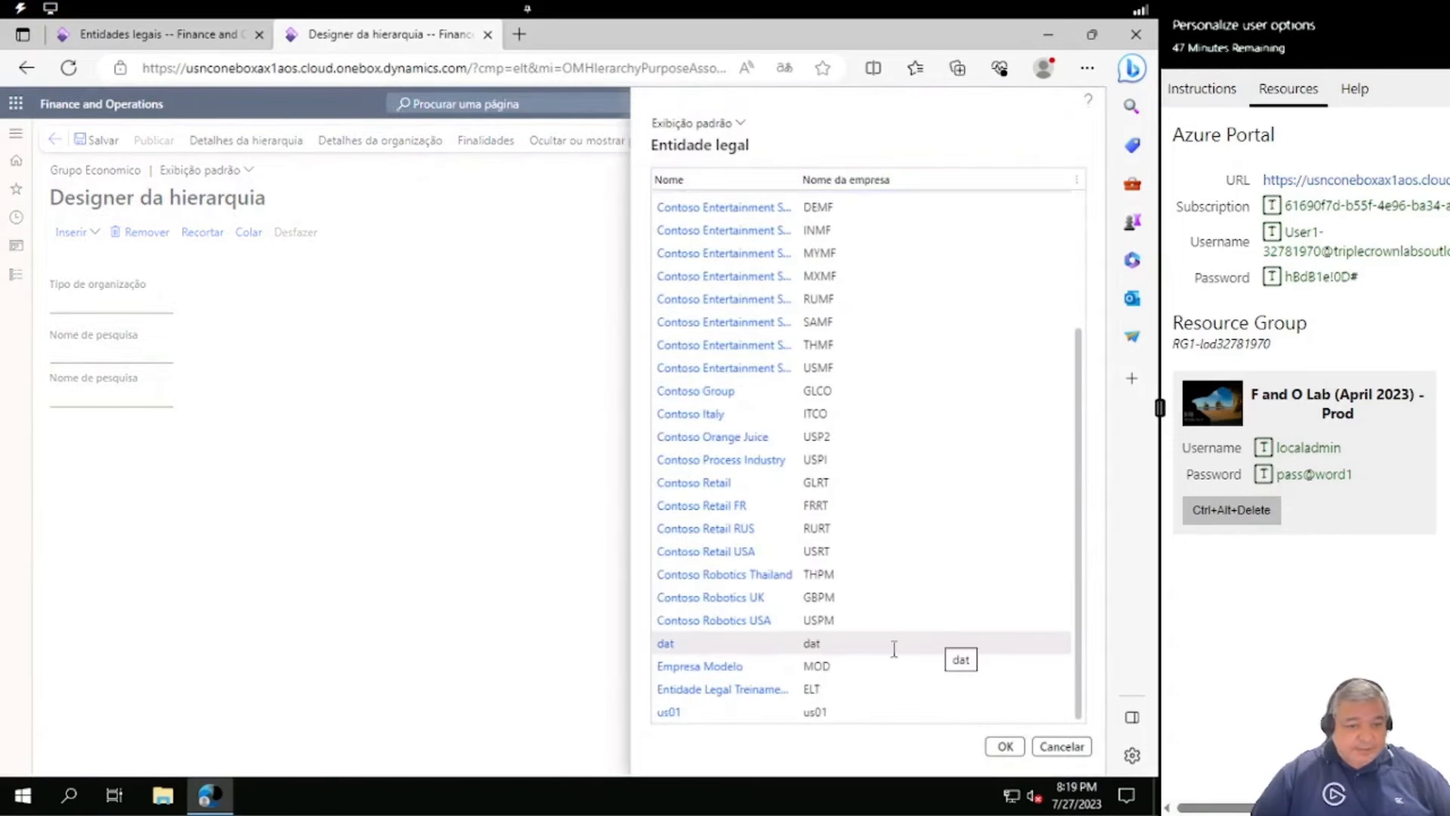
{"action": "double_click", "coordinate": [751, 687]}
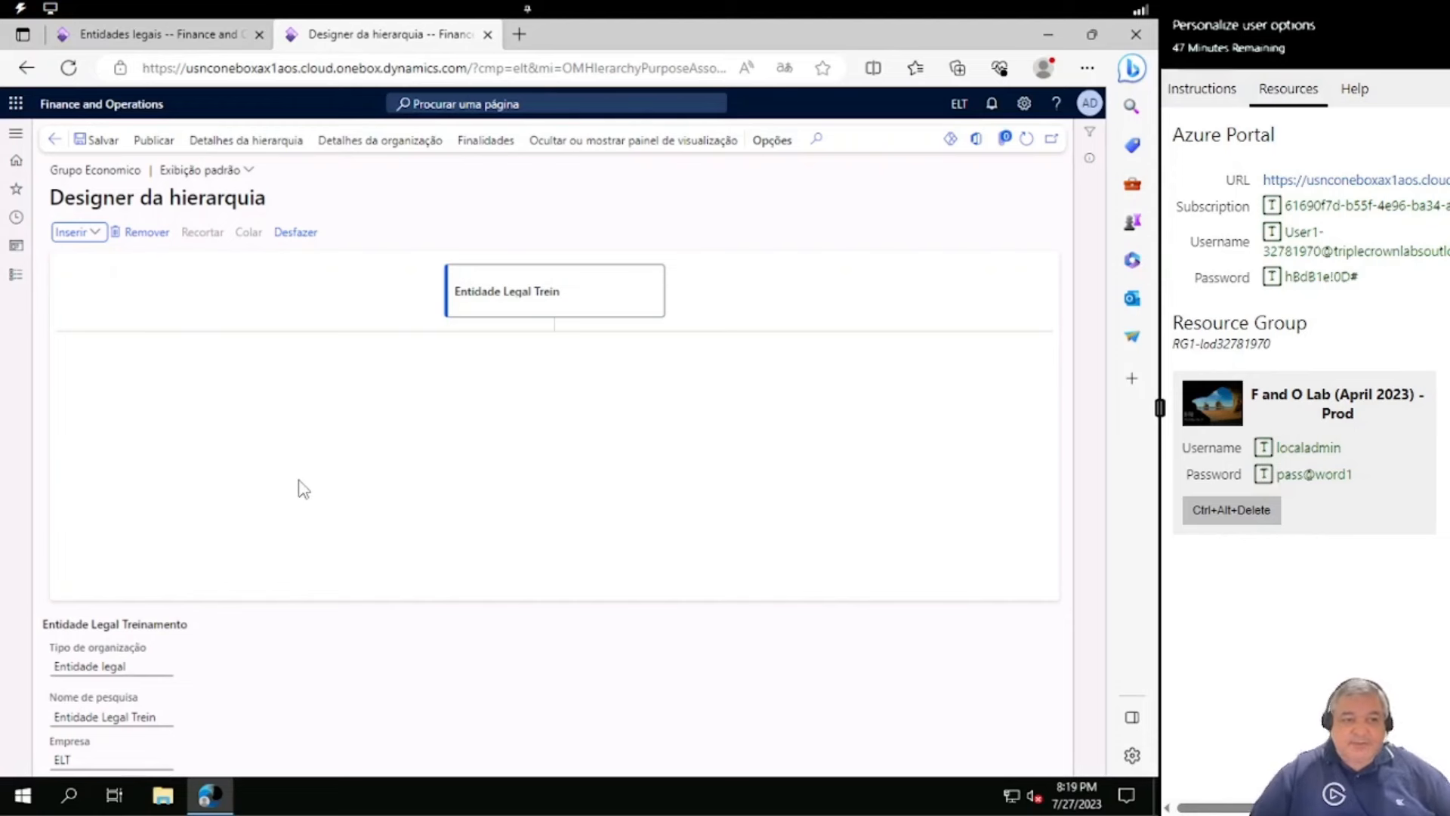
Insert the retail channel Votuporanga (252) beneath Entidade Legal Treinamento in the hierarchy
{"action": "left_click", "coordinate": [92, 235]}
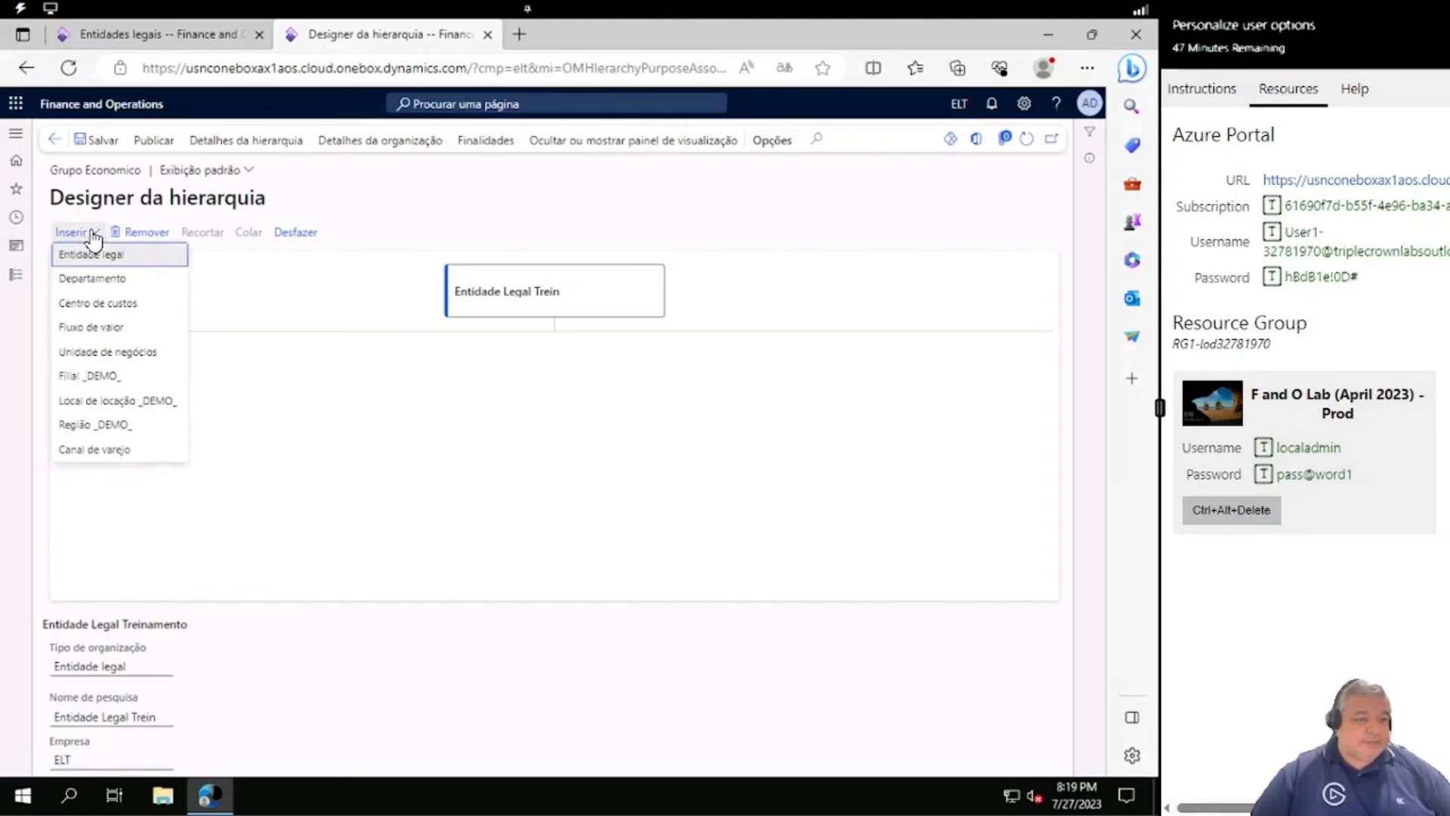
{"action": "left_click", "coordinate": [104, 450]}
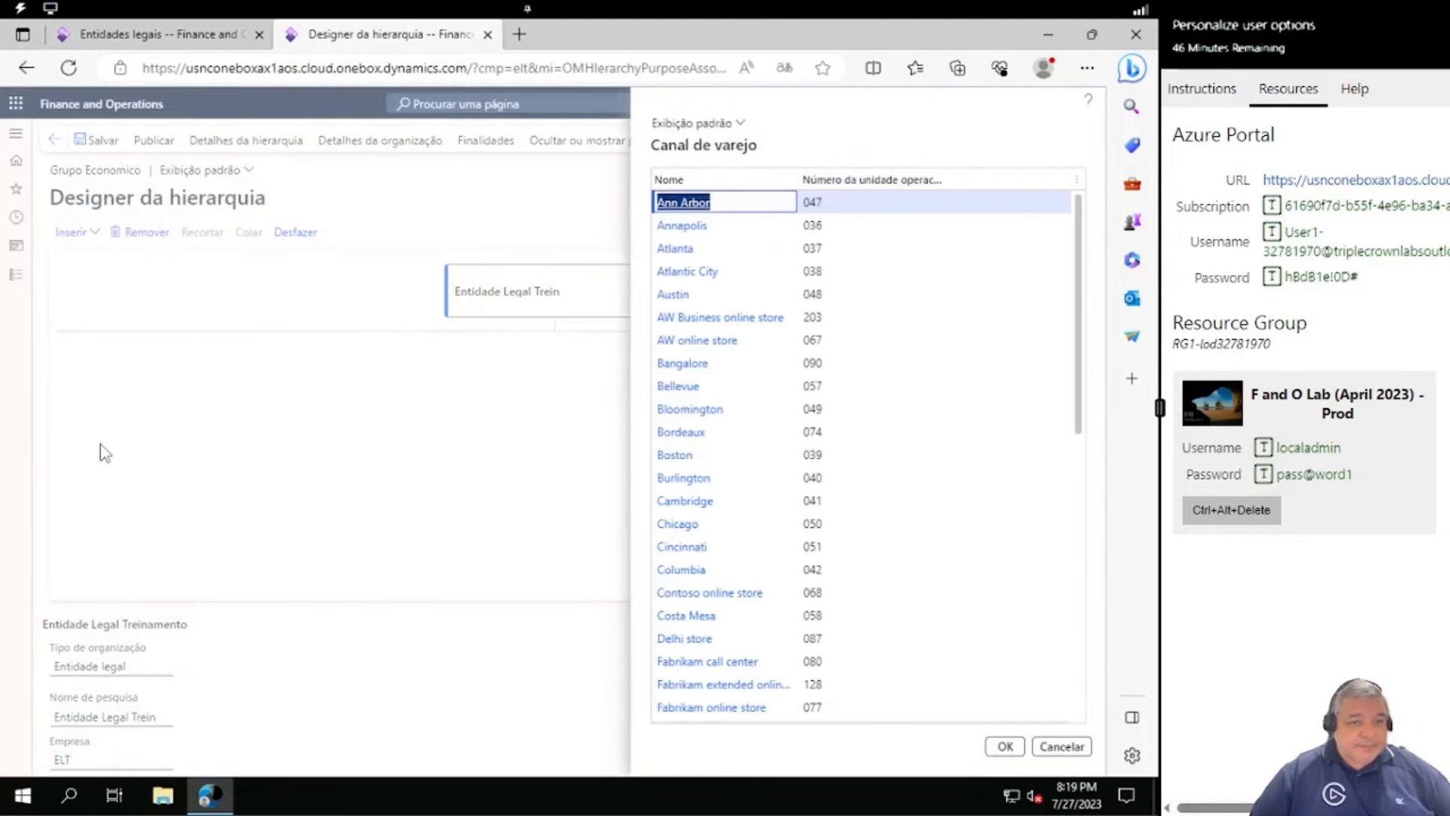
{"action": "scroll", "coordinate": [941, 594], "scroll_direction": "down", "scroll_amount": 3}
{"action": "scroll", "coordinate": [940, 594], "scroll_direction": "down", "scroll_amount": 5}
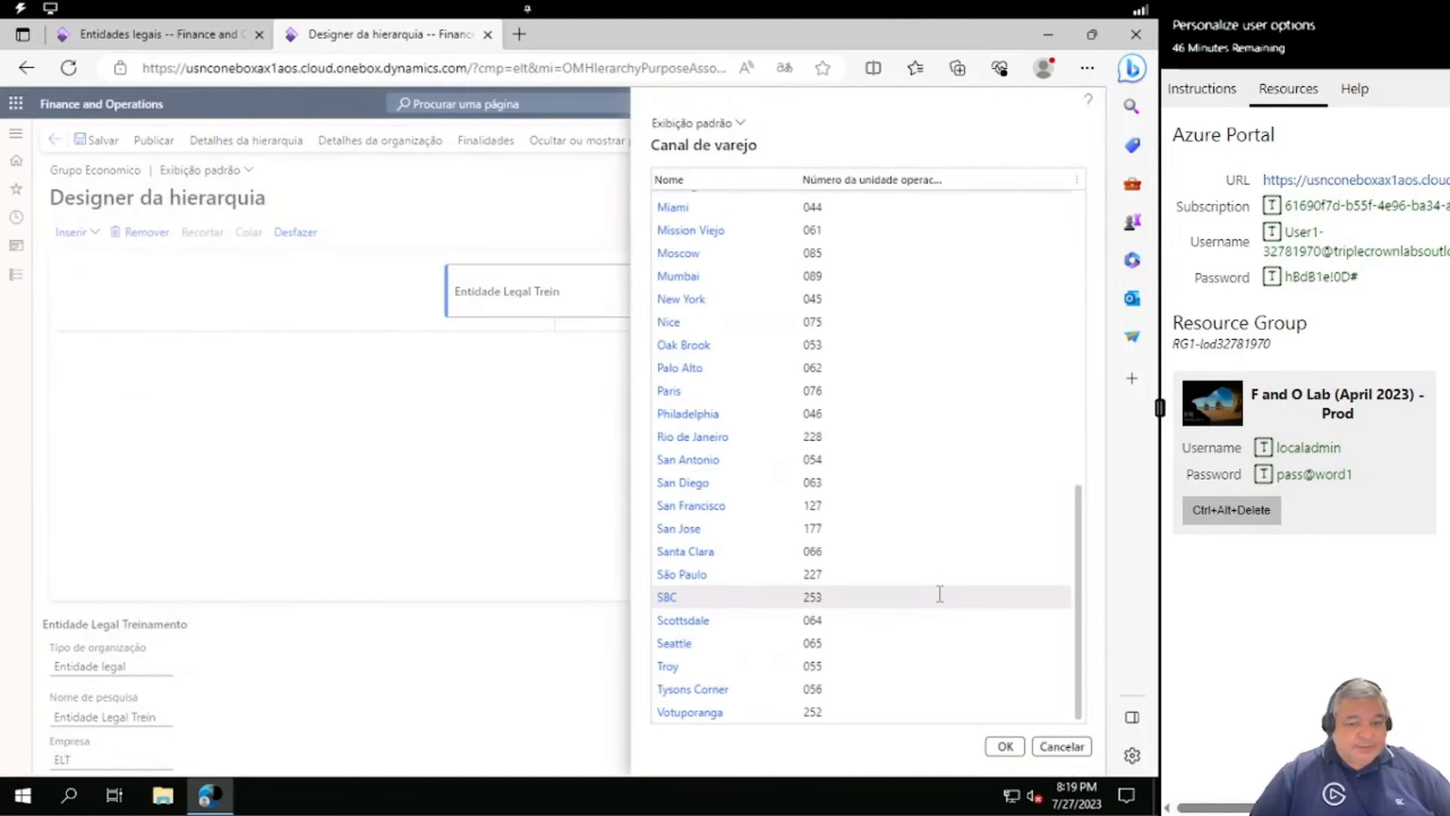
{"action": "double_click", "coordinate": [680, 715]}
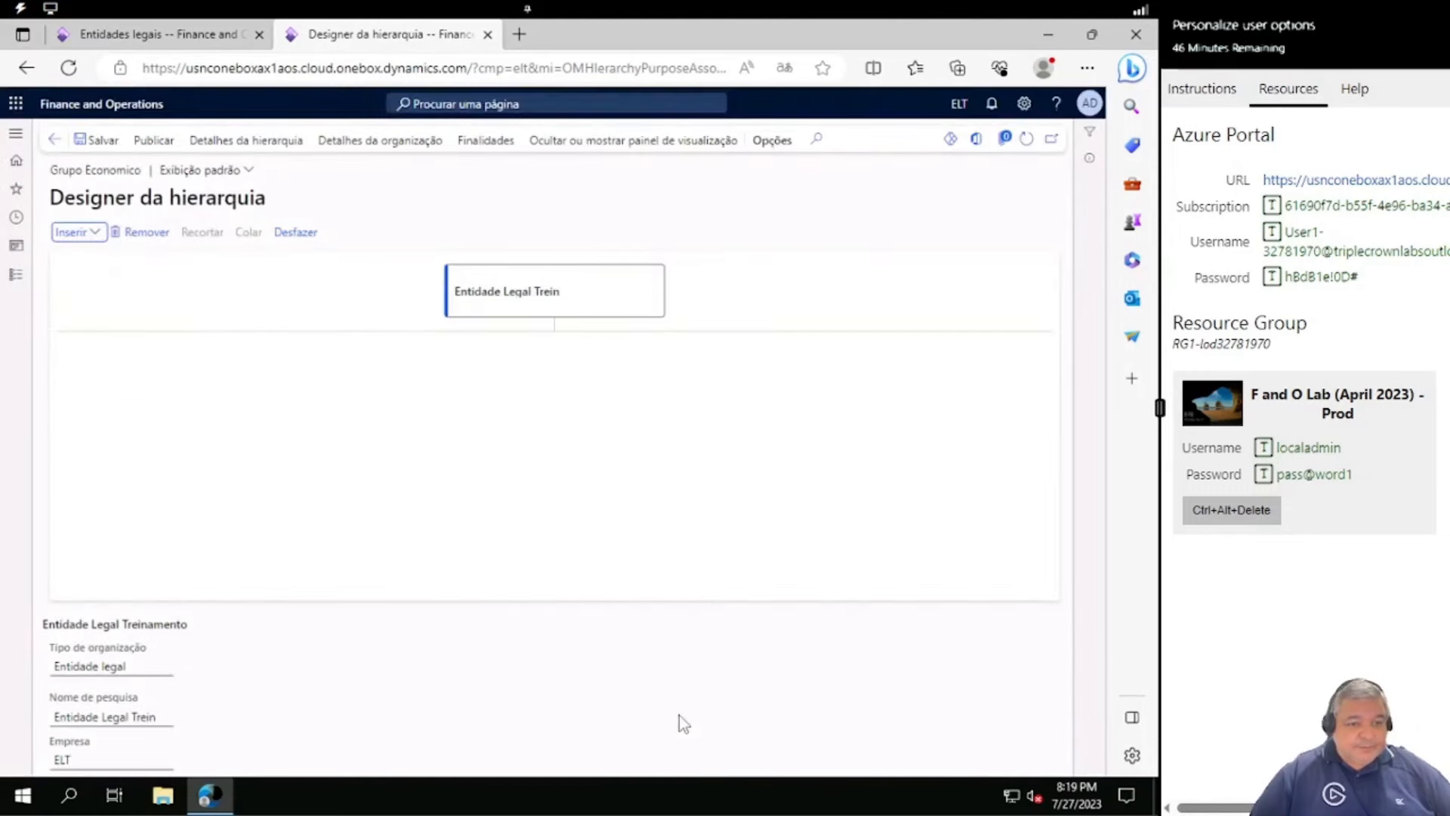
Insert the retail channel SBC (253) beneath Entidade Legal Treinamento, alongside Votuporanga
{"action": "left_click", "coordinate": [97, 233]}
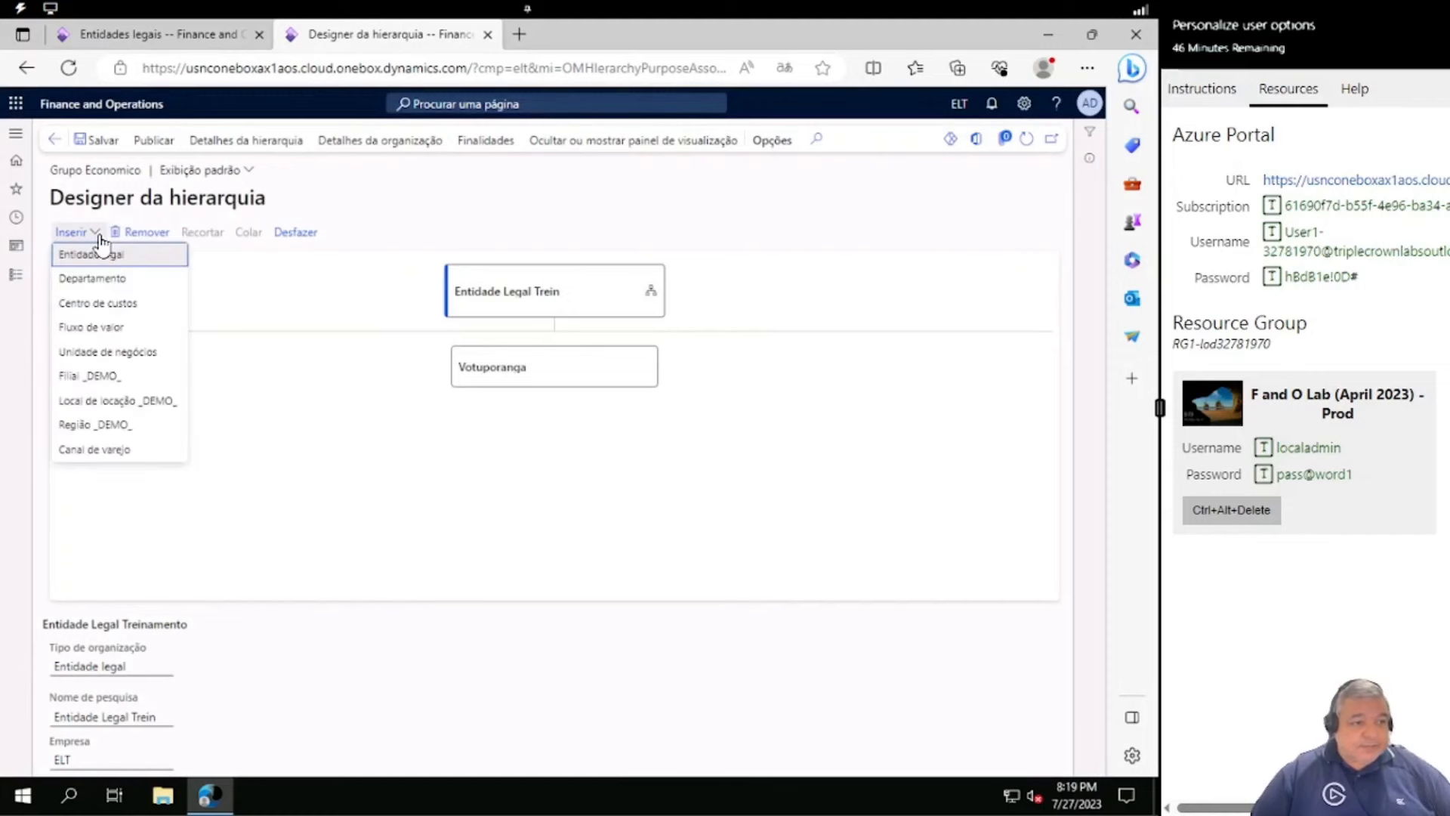
{"action": "left_click", "coordinate": [110, 452]}
{"action": "scroll", "coordinate": [769, 547], "scroll_direction": "down", "scroll_amount": 10}
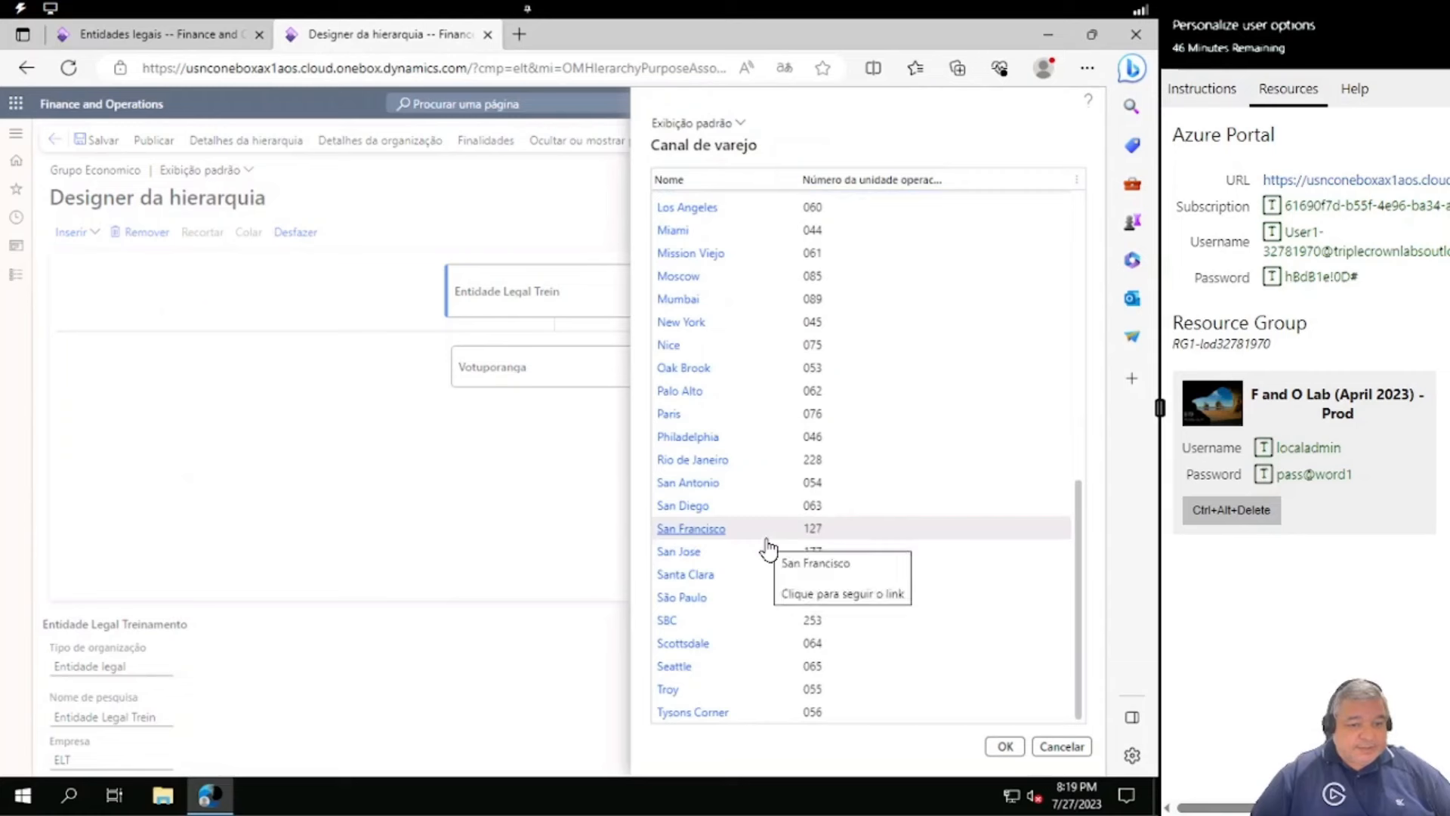
{"action": "left_click", "coordinate": [690, 621]}
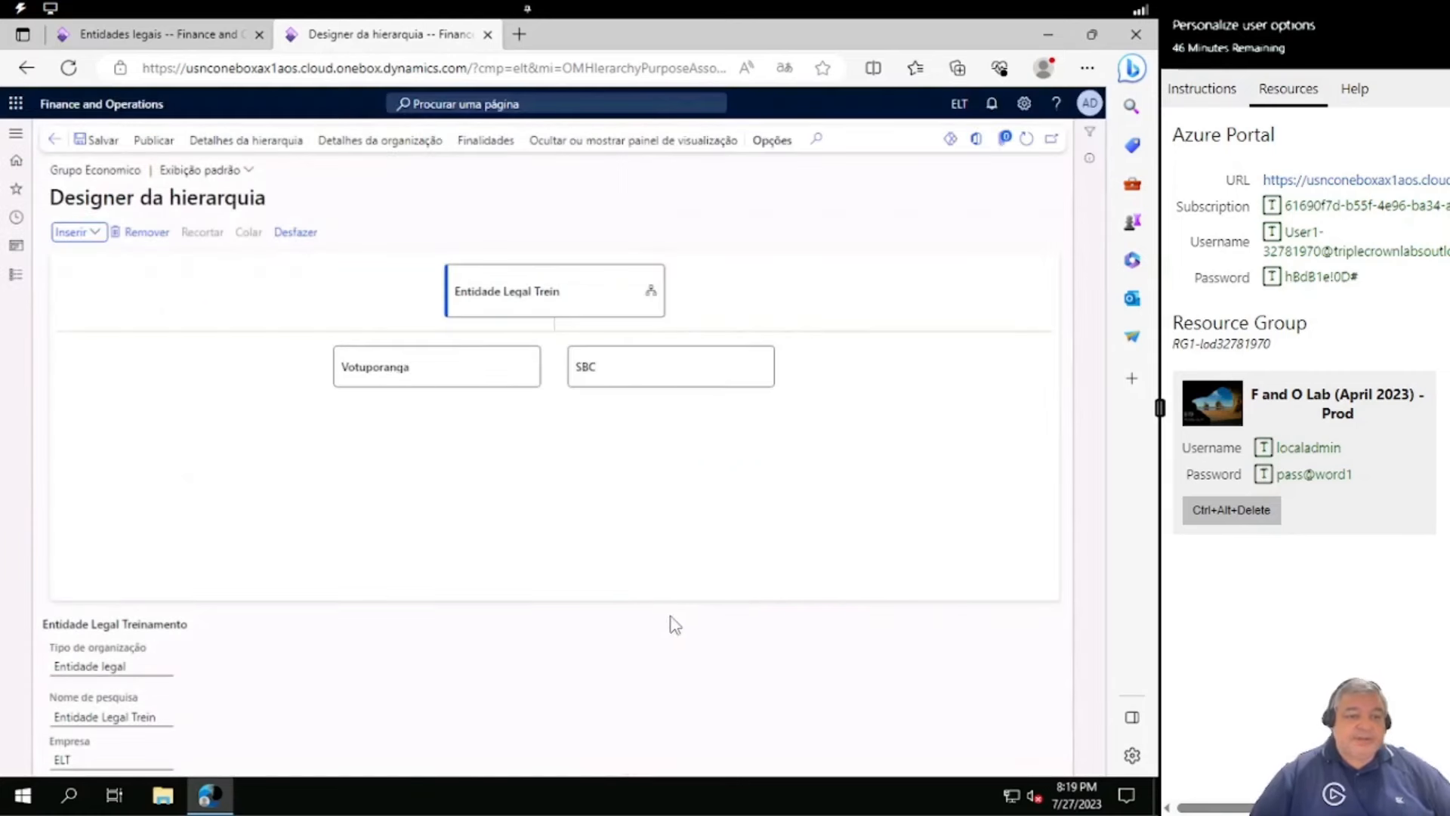
Save the Grupo Economico hierarchy as a draft and publish it with the effective date 27/07/2023
{"action": "left_click", "coordinate": [98, 144]}
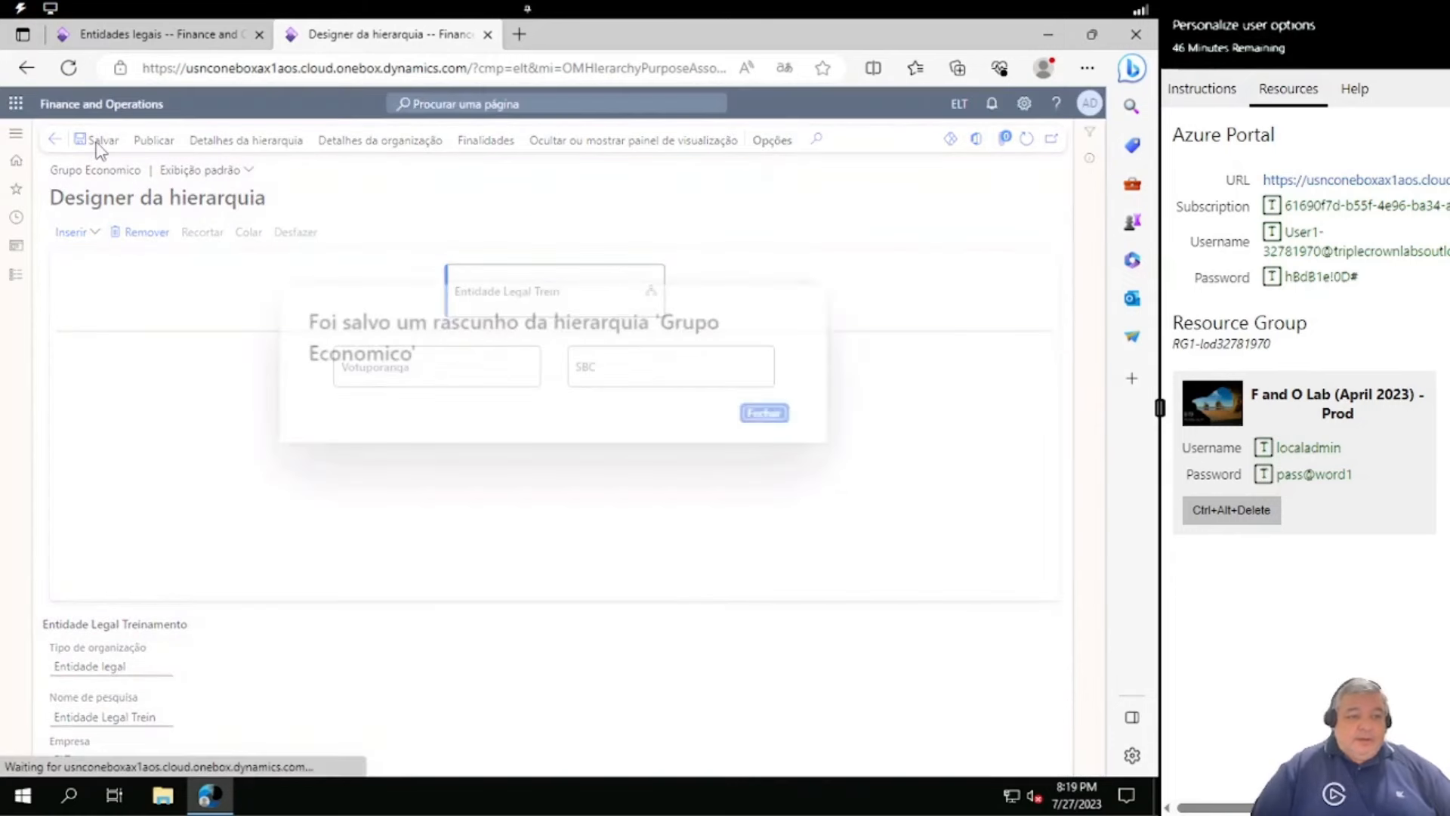
{"action": "left_click", "coordinate": [779, 415]}
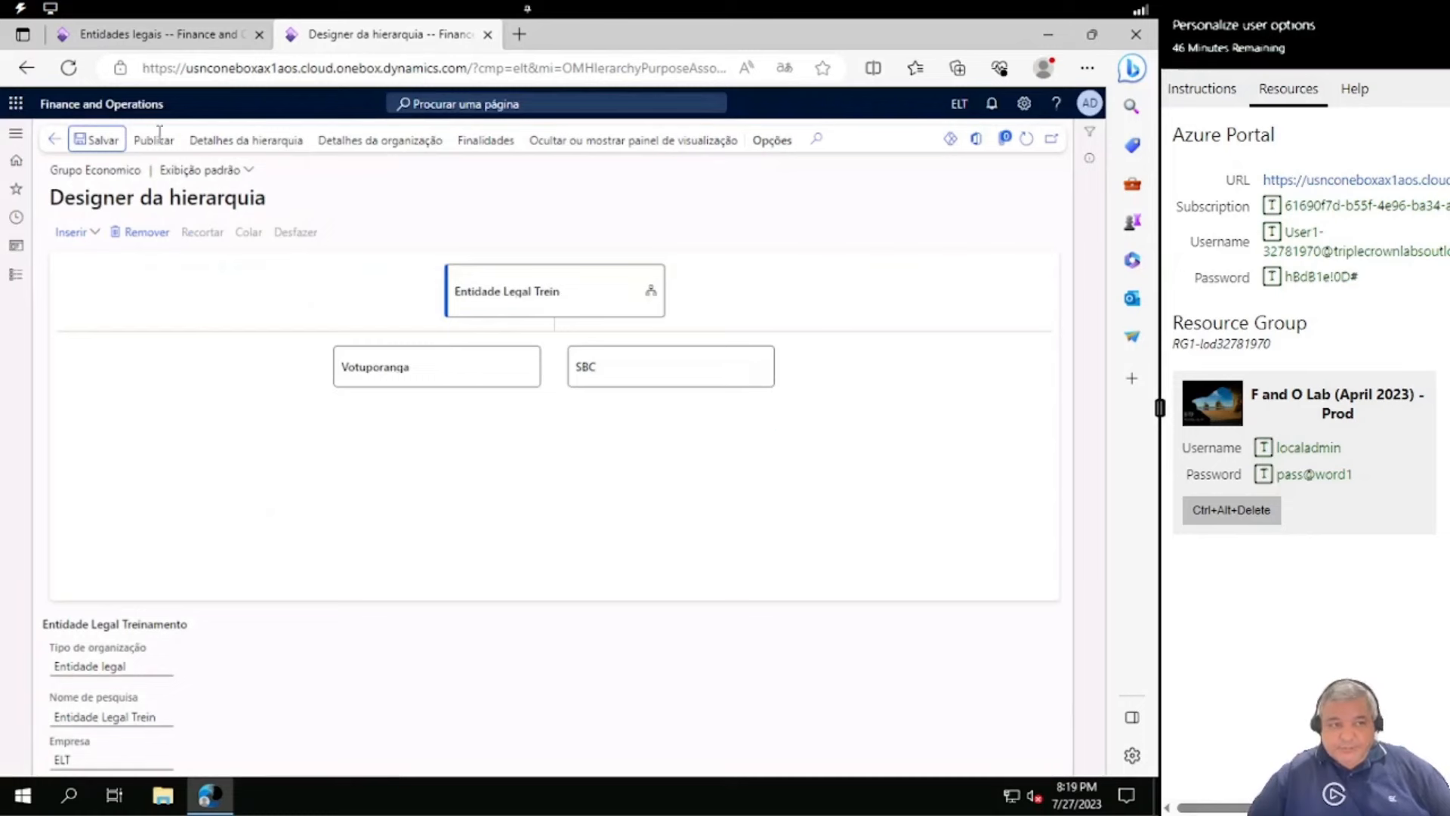
{"action": "left_click", "coordinate": [165, 30]}
{"action": "left_click", "coordinate": [366, 34]}
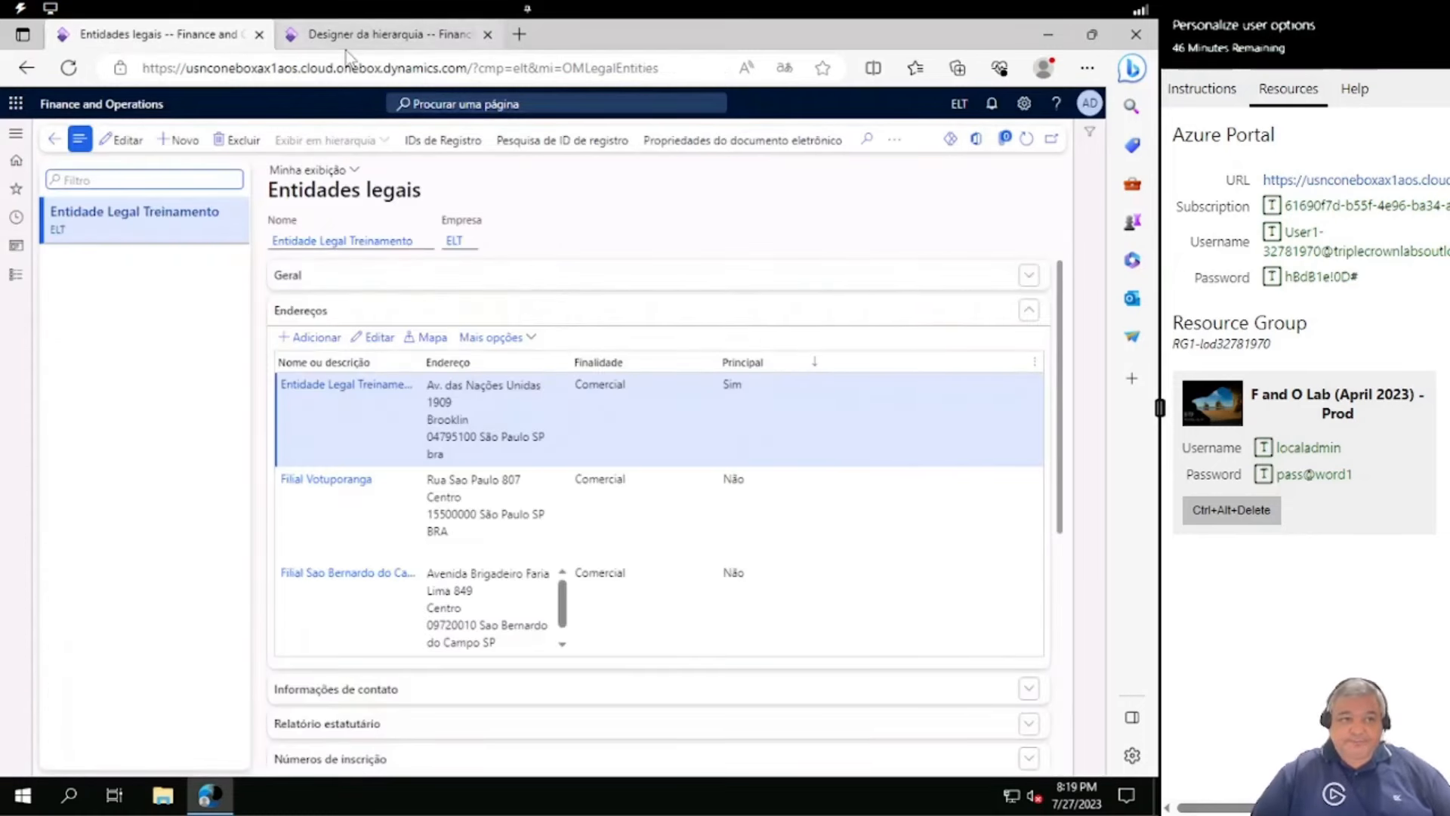
{"action": "left_click", "coordinate": [166, 142]}
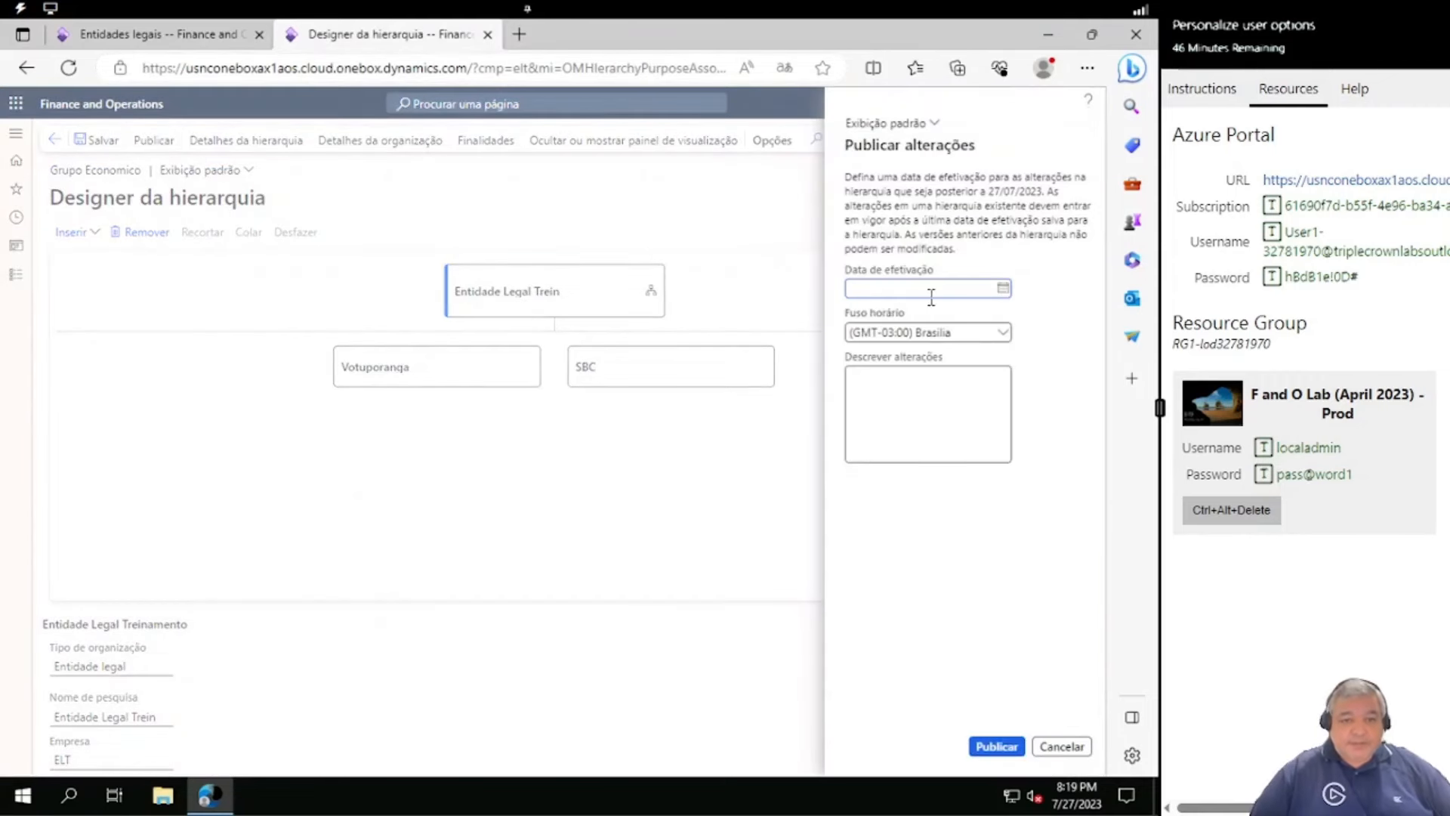
{"action": "left_click", "coordinate": [1003, 288]}
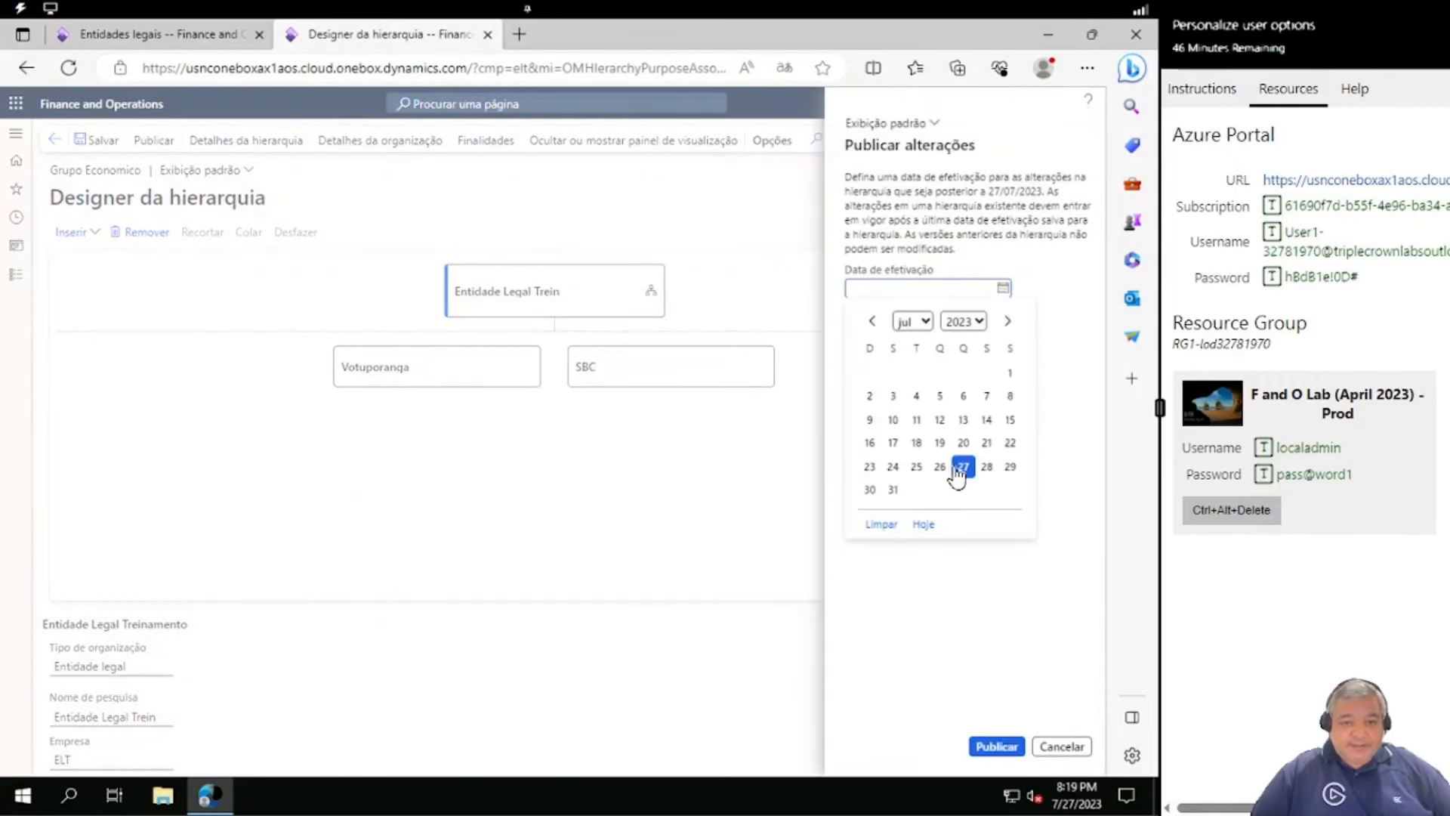
{"action": "left_click", "coordinate": [923, 524]}
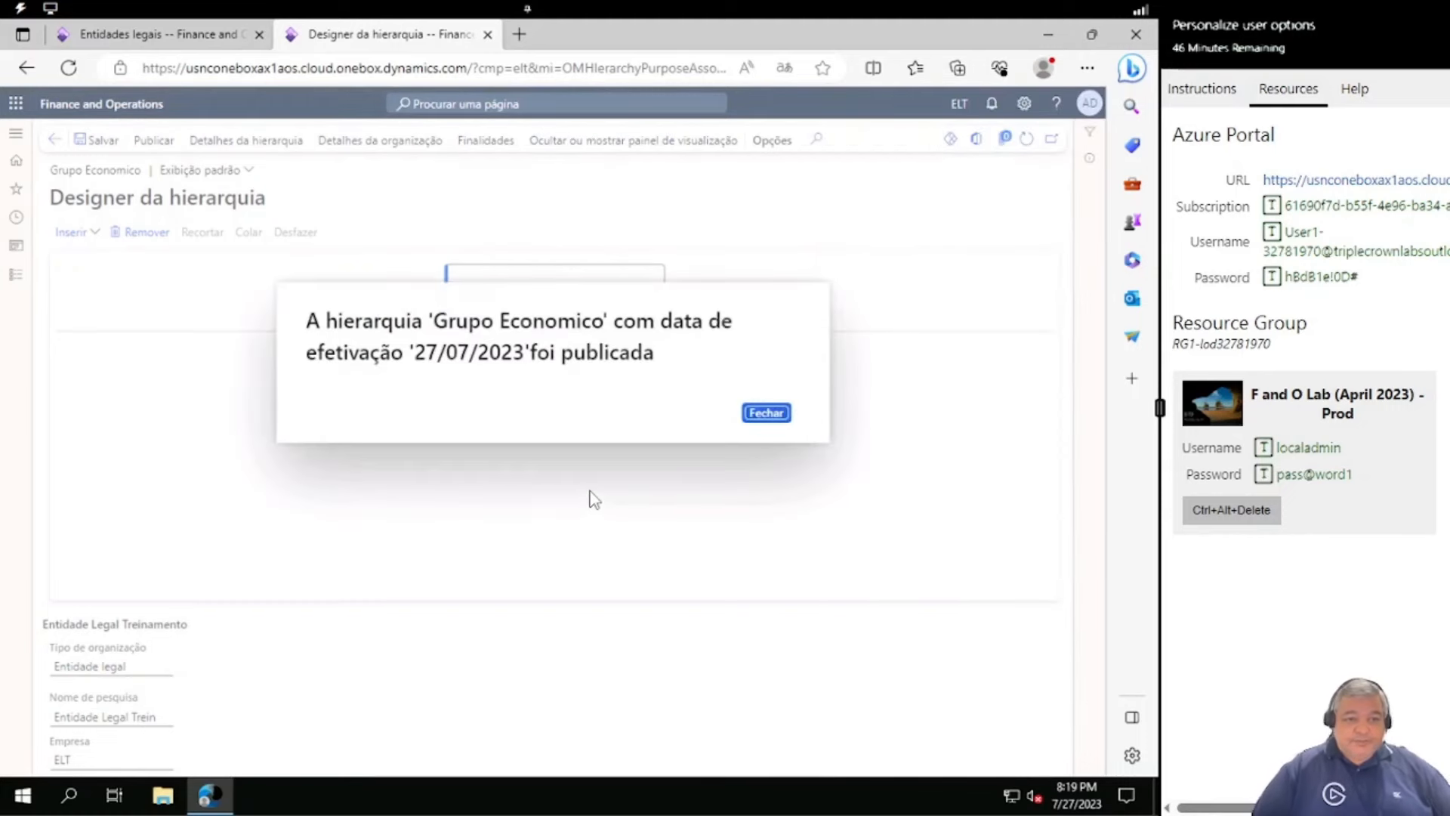
{"action": "left_click", "coordinate": [772, 417]}
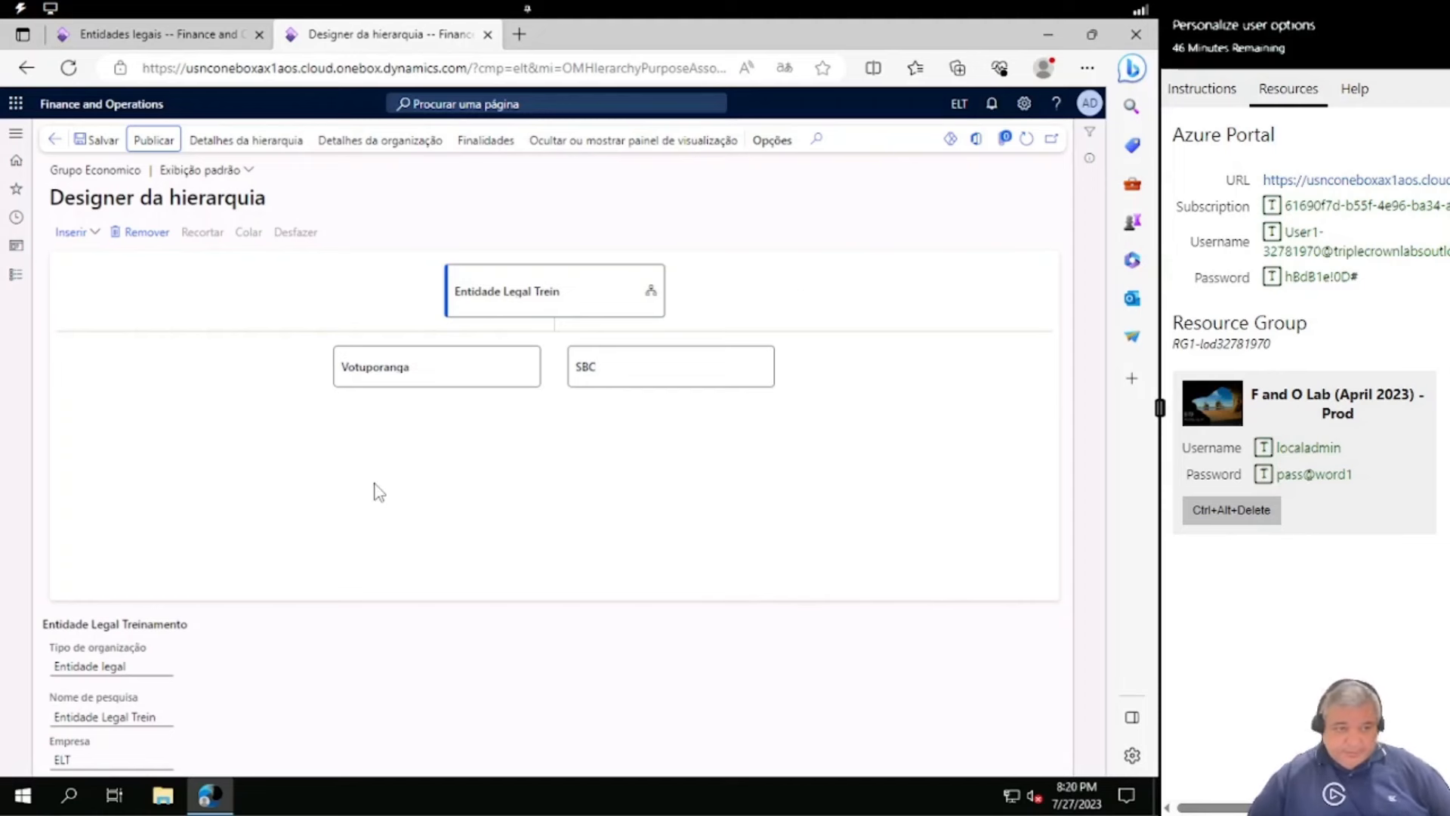
Refresh the legal entities page and view Entidade Legal Treinamento in its organization hierarchy
{"action": "left_click", "coordinate": [173, 34]}
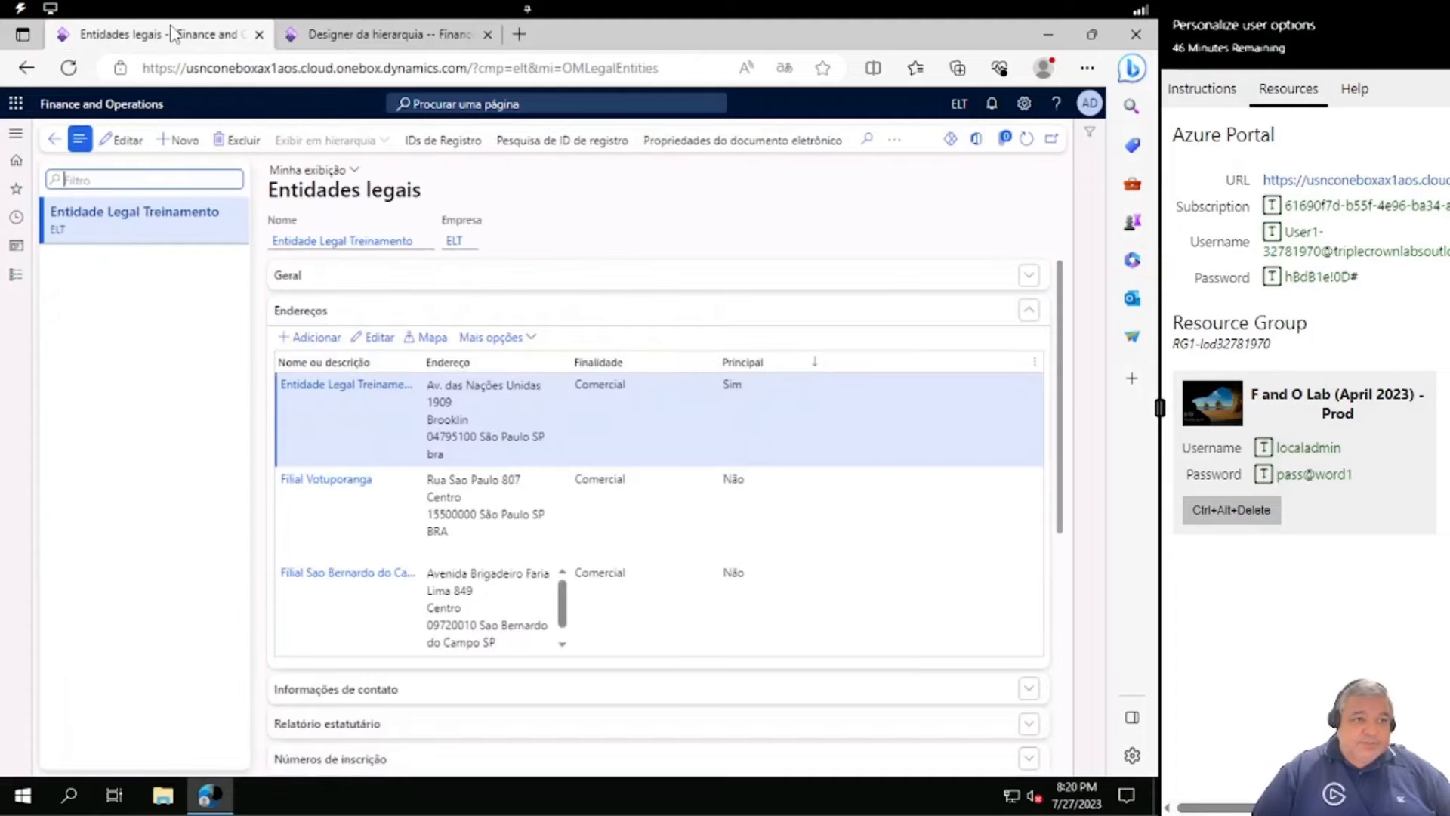
{"action": "left_click", "coordinate": [1025, 140]}
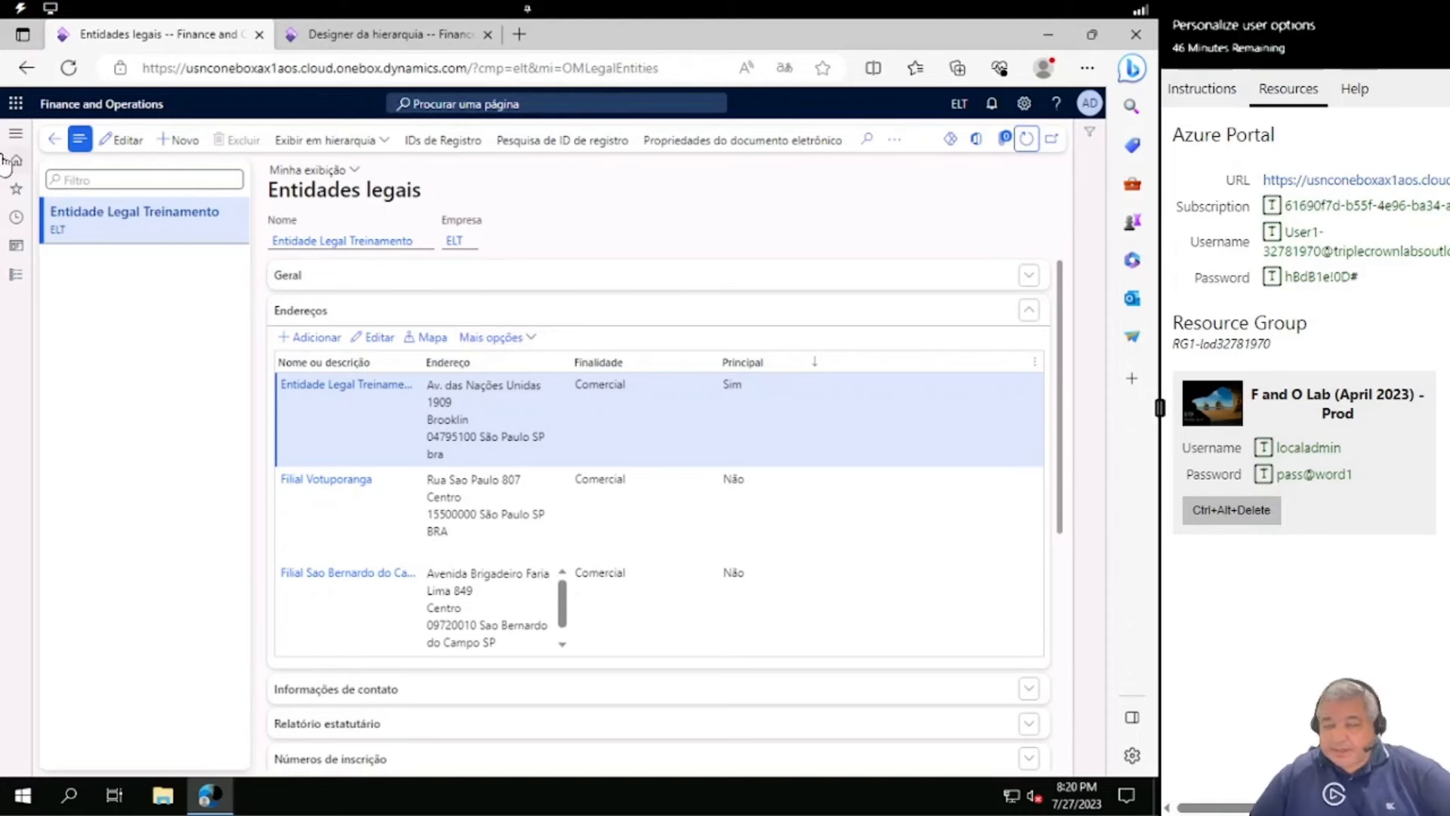
{"action": "left_click", "coordinate": [351, 141]}
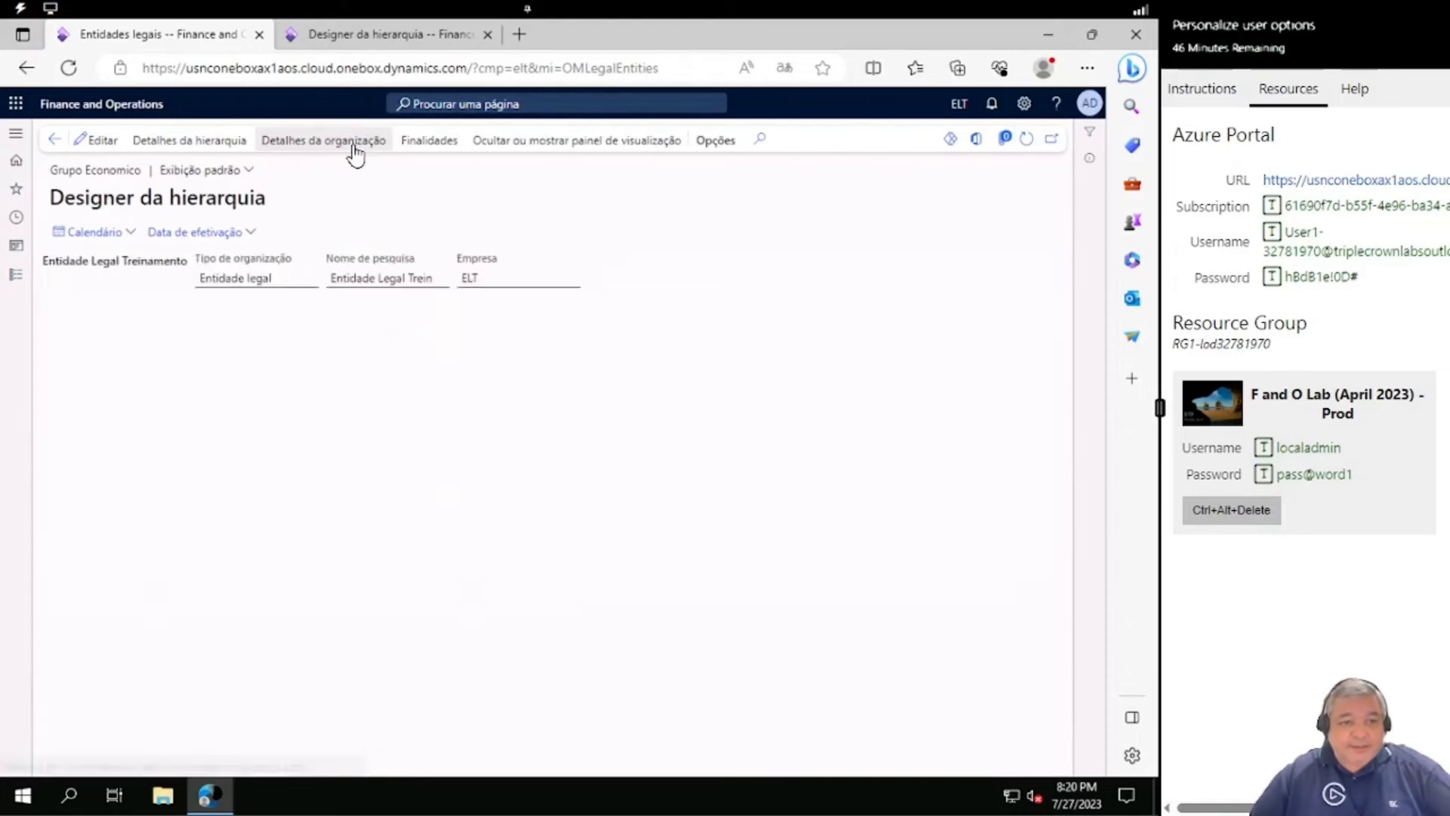